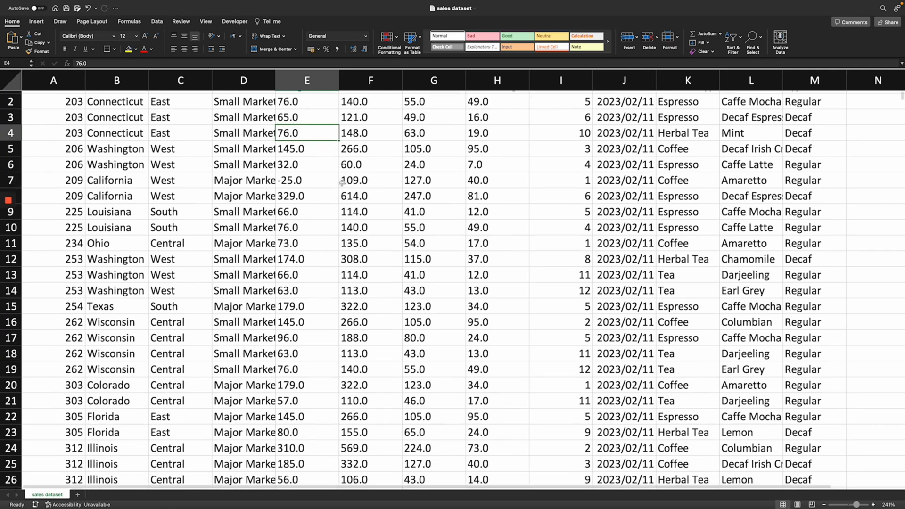
# Look through the first rows of the sales dataset in Excel, across its region, sales and product columns.
pyautogui.scroll(-12, 342, 183)
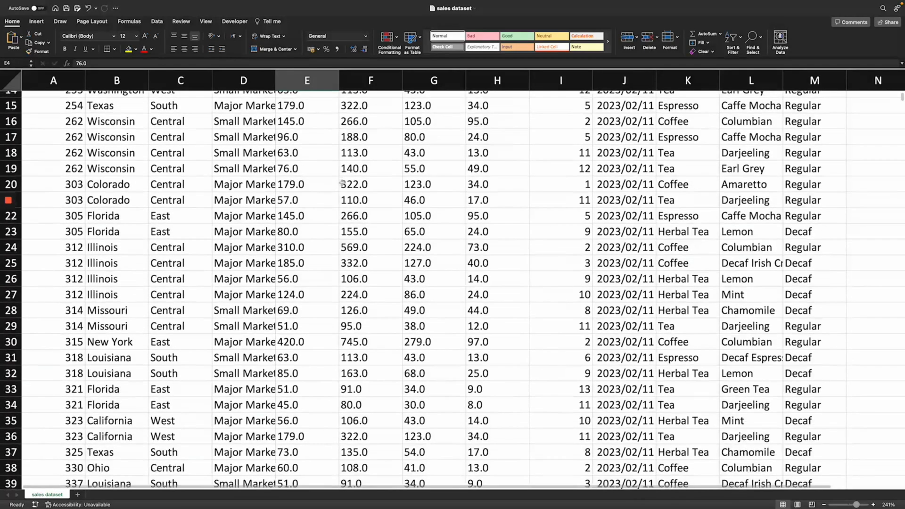
pyautogui.scroll(-2, 341, 183)
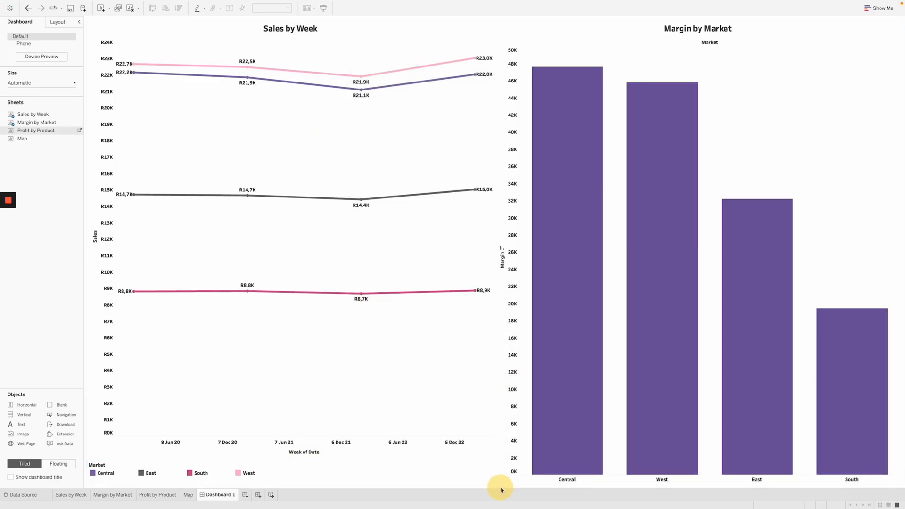
# In Tableau, place Profit by Product and Map in the lower half of the dashboard, removing the Profit colour legend.
pyautogui.moveTo(501, 485); pyautogui.dragTo(503, 474)
pyautogui.click(108, 246)
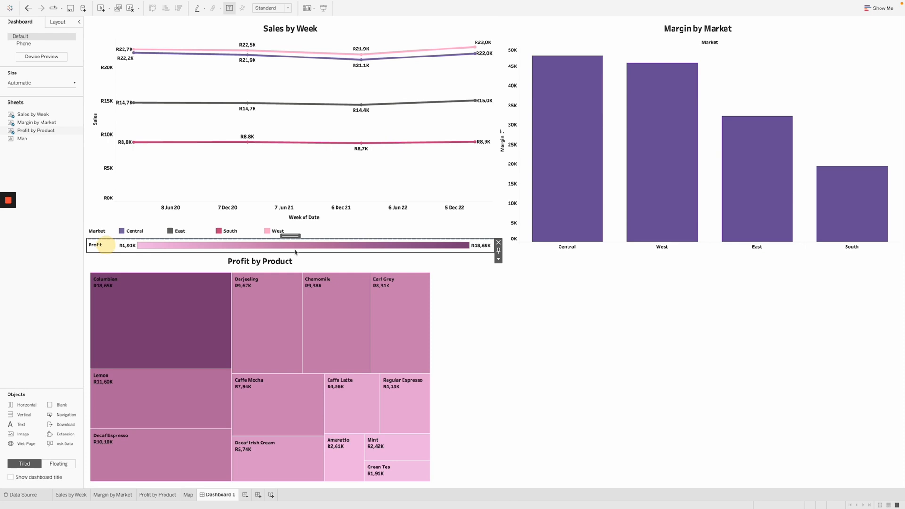
pyautogui.click(498, 243)
pyautogui.moveTo(22, 138); pyautogui.dragTo(657, 364)
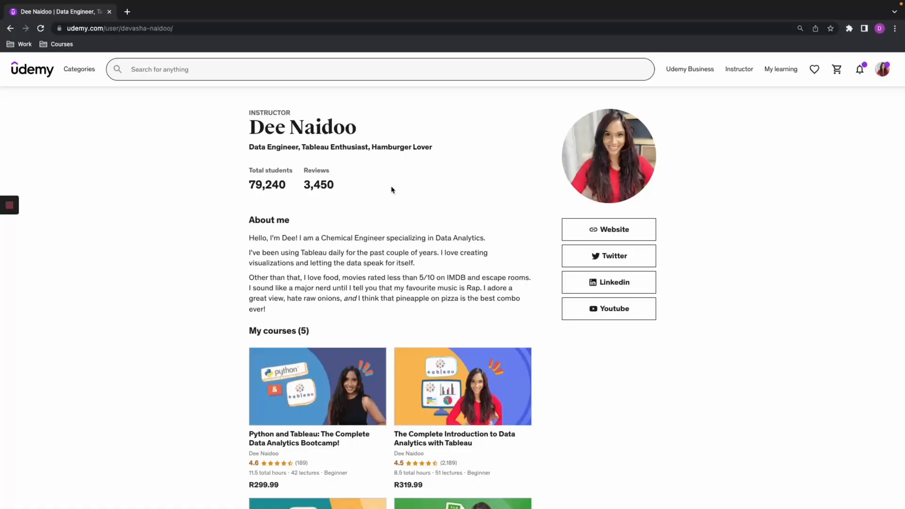
# In the browser, look through the Udemy instructor profile down to the list of offered courses.
pyautogui.scroll(-1, 391, 189)
pyautogui.scroll(-3, 391, 190)
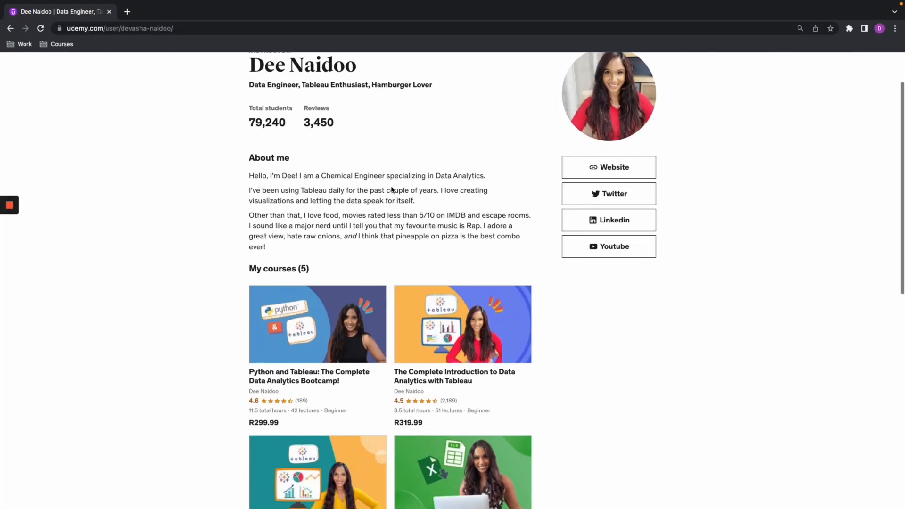
pyautogui.scroll(-3, 391, 190)
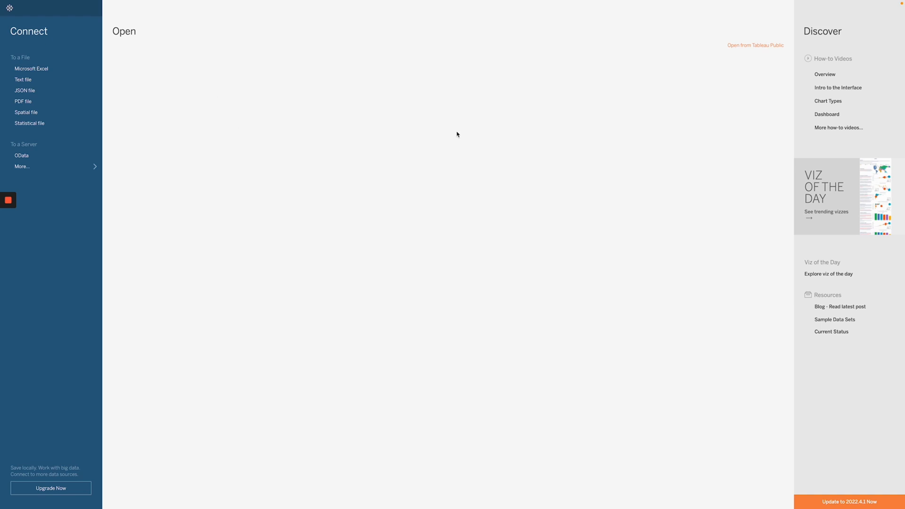
# In Tableau, show the blank worksheet Sheet 1 and return to the start page.
pyautogui.click(392, 140)
pyautogui.click(9, 8)
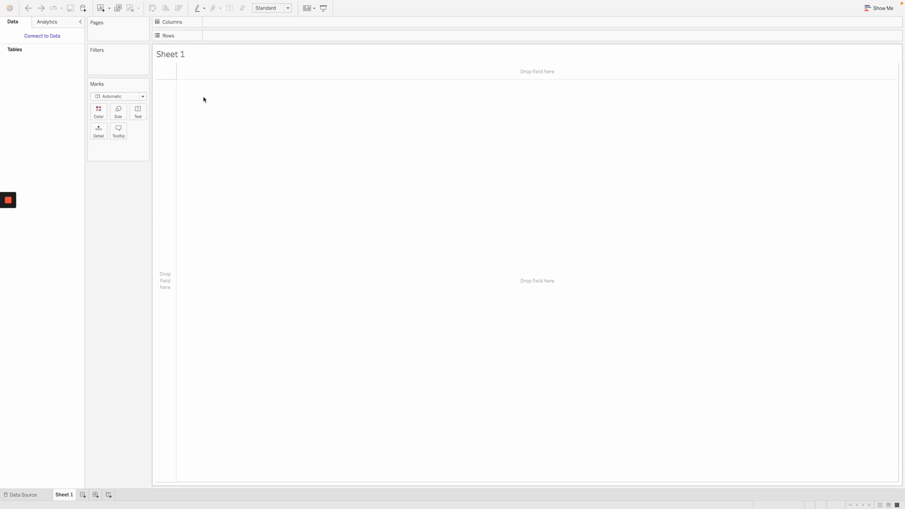
pyautogui.click(10, 9)
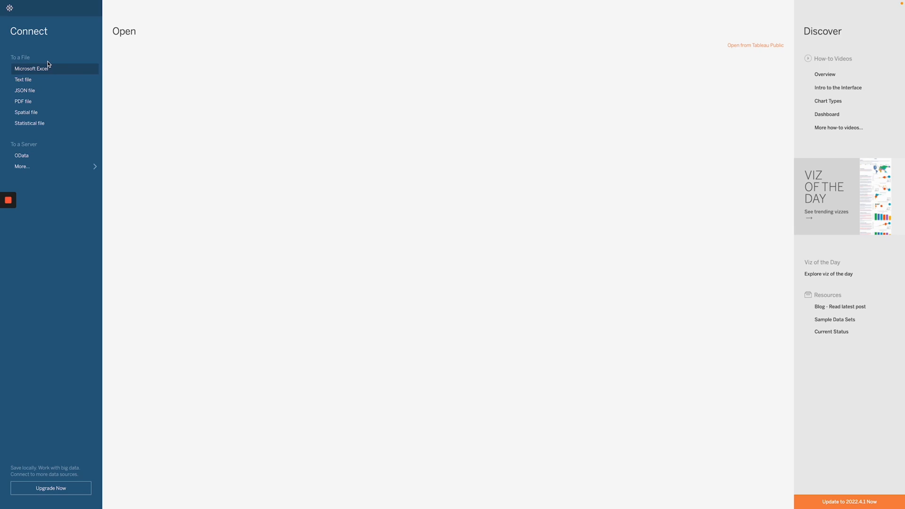
# Connect to the text file sales dataset.csv from the Sales Dashboard Tableau folder.
pyautogui.click(29, 81)
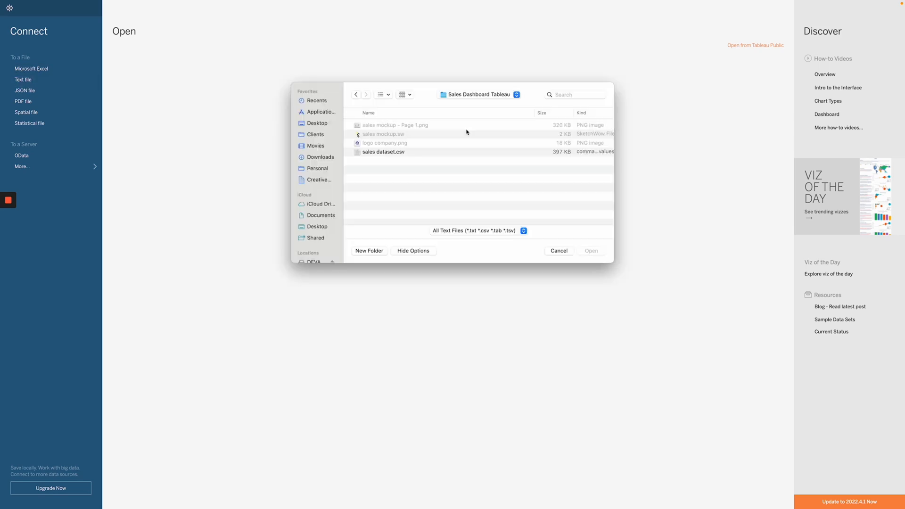
pyautogui.click(384, 152)
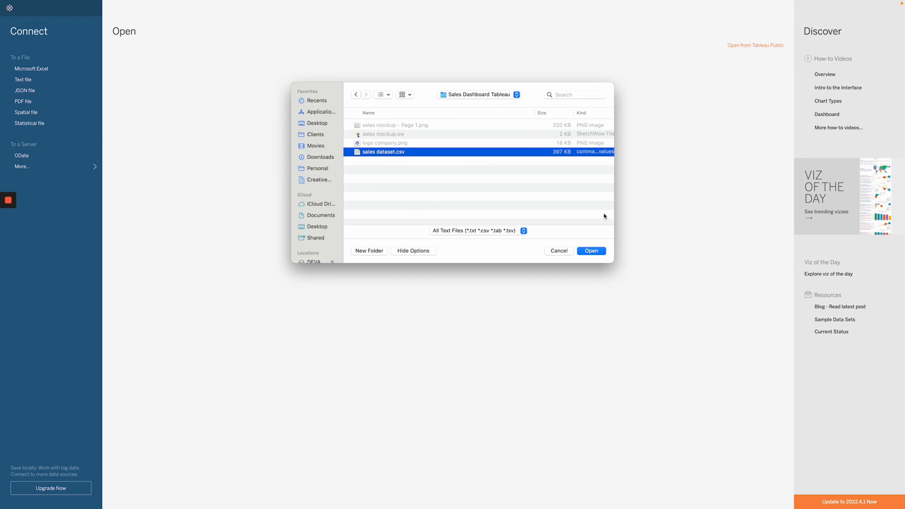
pyautogui.click(586, 253)
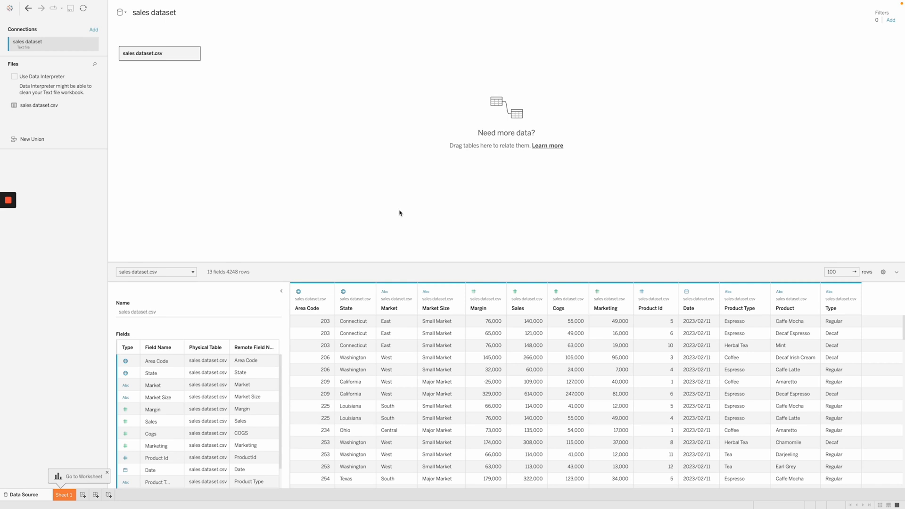
pyautogui.click(205, 76)
pyautogui.click(125, 43)
pyautogui.click(152, 14)
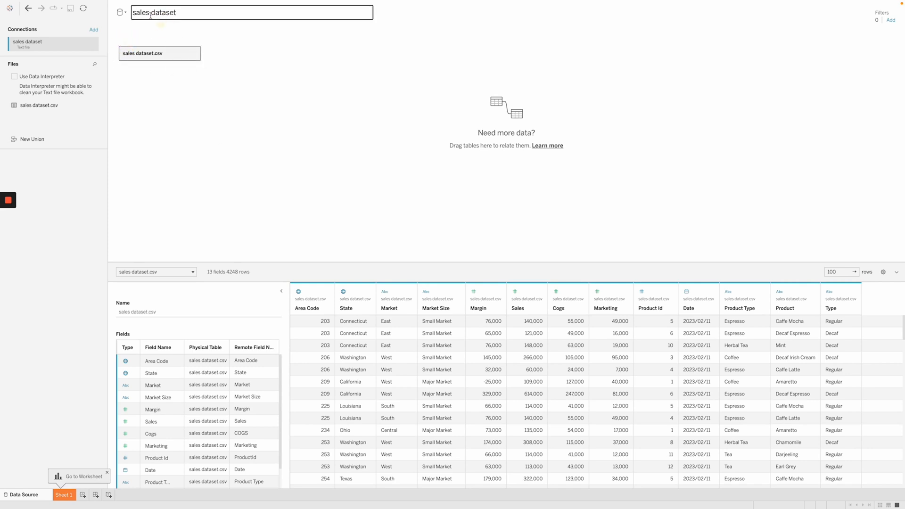
pyautogui.tripleClick(188, 14)
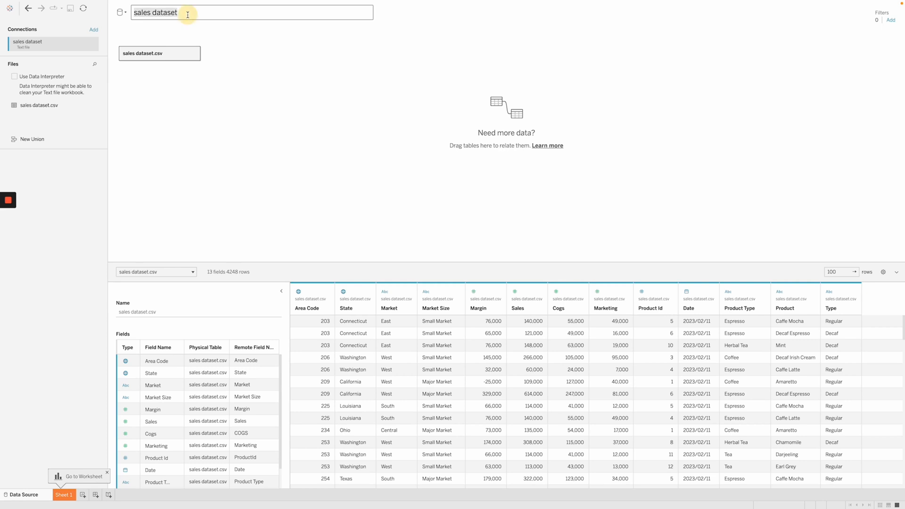
pyautogui.click(232, 83)
pyautogui.click(170, 12)
pyautogui.click(202, 12)
pyautogui.click(269, 93)
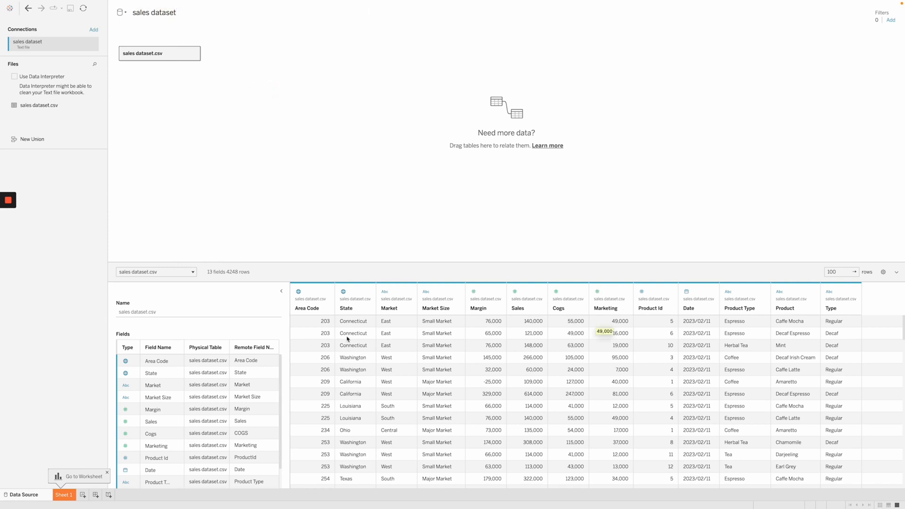
# Examine the sales dataset.csv entry among the connected files and the first rows of its data preview.
pyautogui.click(877, 327)
pyautogui.click(31, 107)
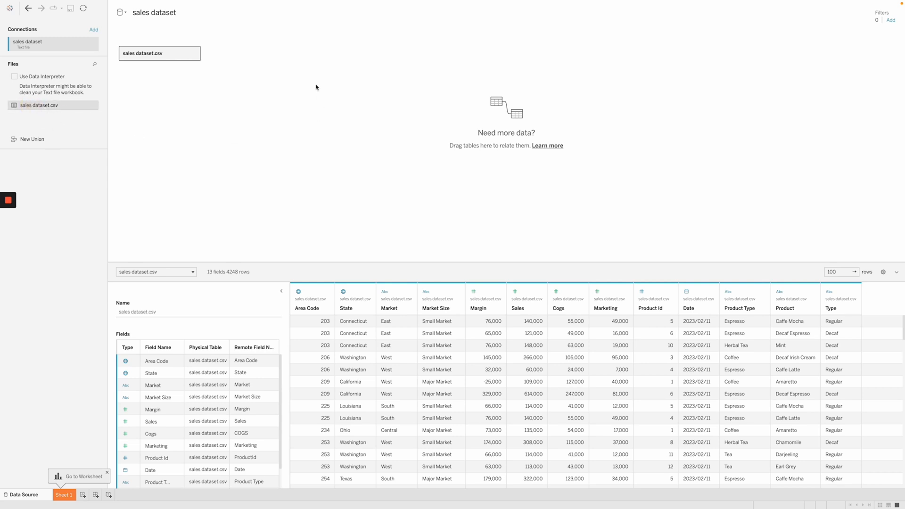
pyautogui.click(189, 88)
pyautogui.scroll(-2, 311, 371)
pyautogui.scroll(2, 311, 371)
pyautogui.scroll(-1, 362, 382)
pyautogui.scroll(-3, 352, 381)
pyautogui.scroll(3, 352, 382)
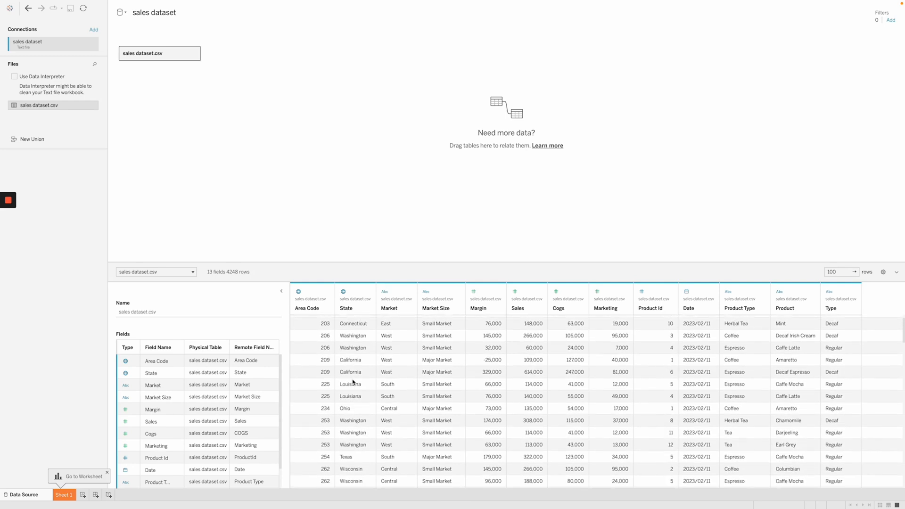
# Examine each data preview column from Market and Market Size through the numeric fields, Date, Product Type, Product and Type.
pyautogui.click(400, 325)
pyautogui.click(429, 322)
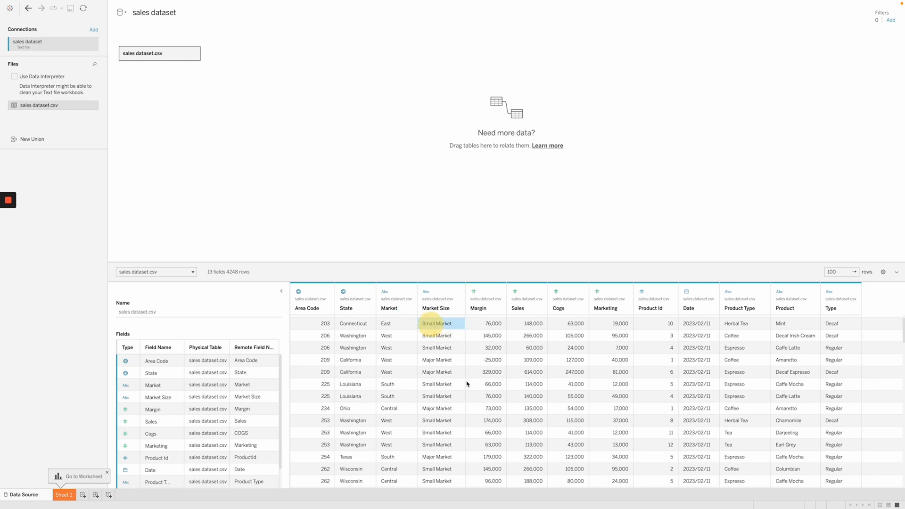
pyautogui.click(493, 324)
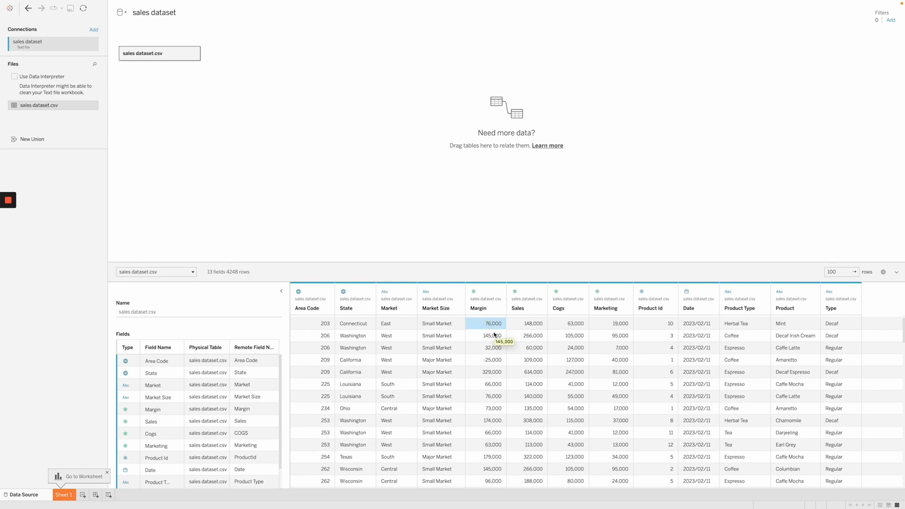
pyautogui.click(530, 324)
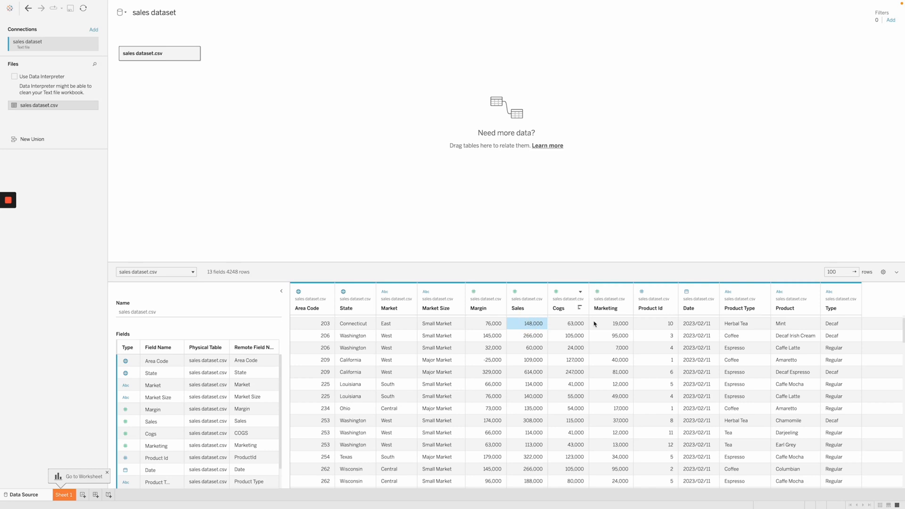
pyautogui.click(577, 325)
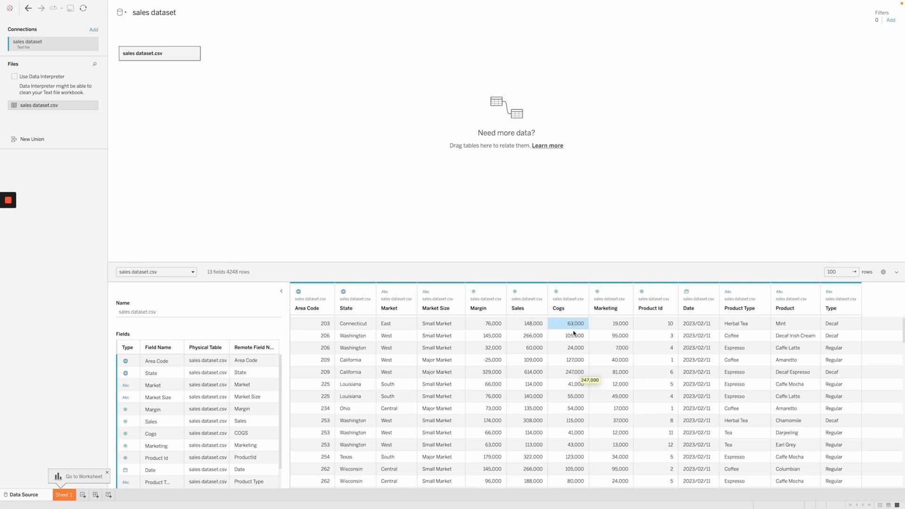
pyautogui.click(616, 324)
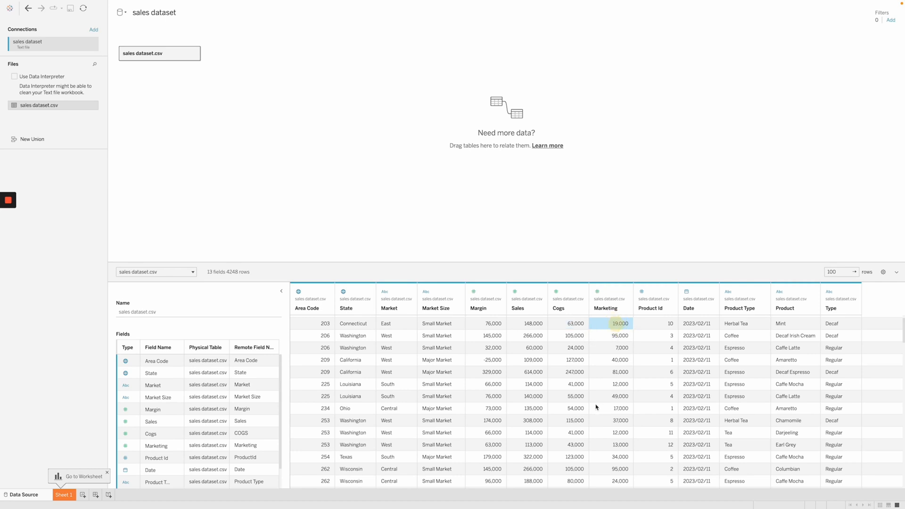
pyautogui.click(660, 326)
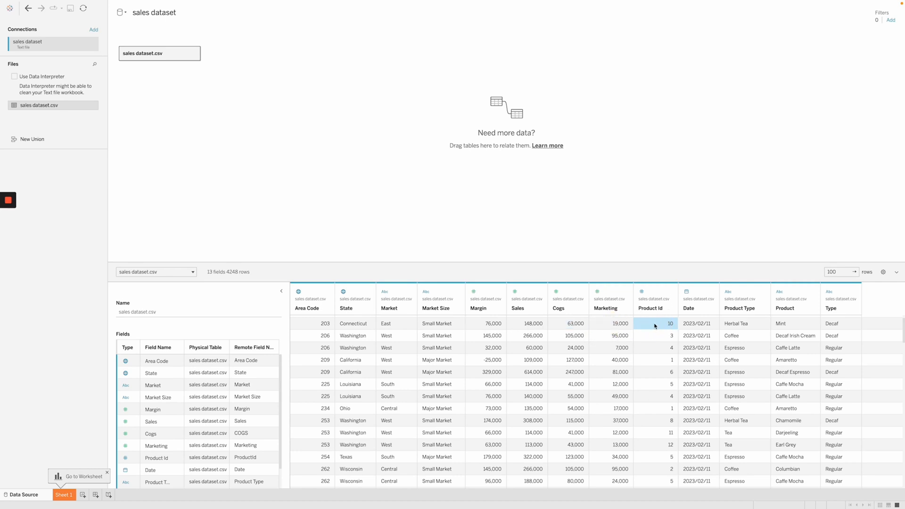
pyautogui.click(707, 324)
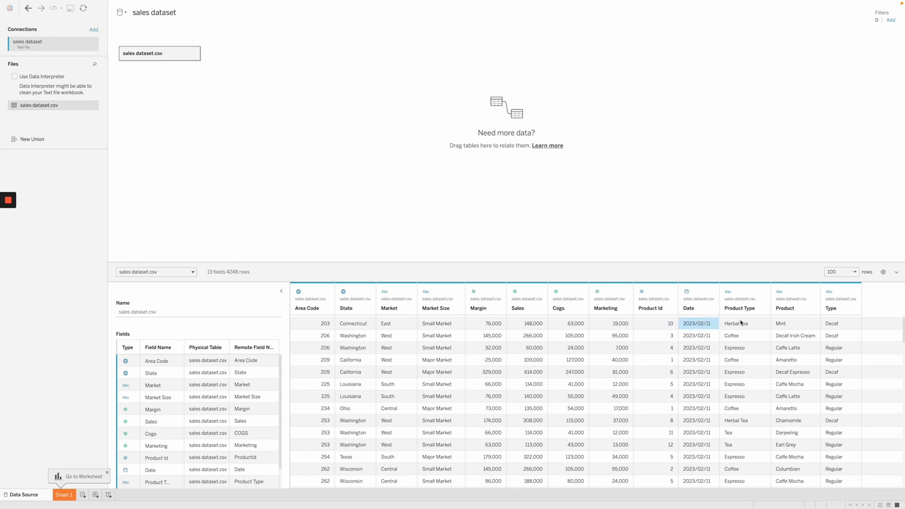
pyautogui.click(741, 323)
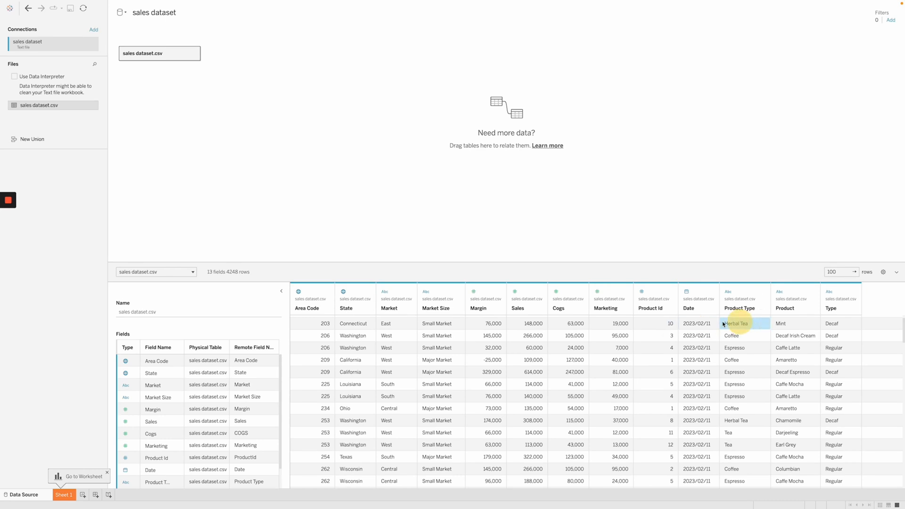
pyautogui.click(787, 328)
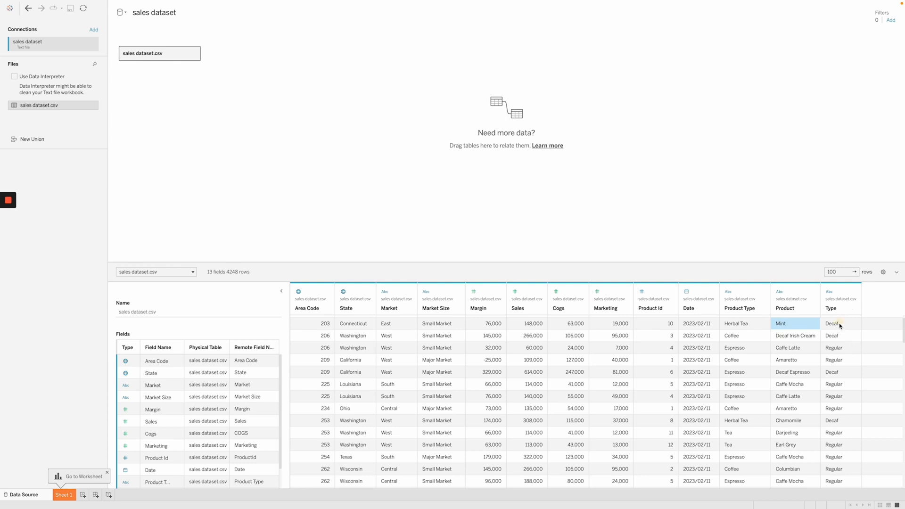
pyautogui.click(839, 325)
# Look through the further preview rows, checking the date, product type and product values.
pyautogui.scroll(-2, 749, 399)
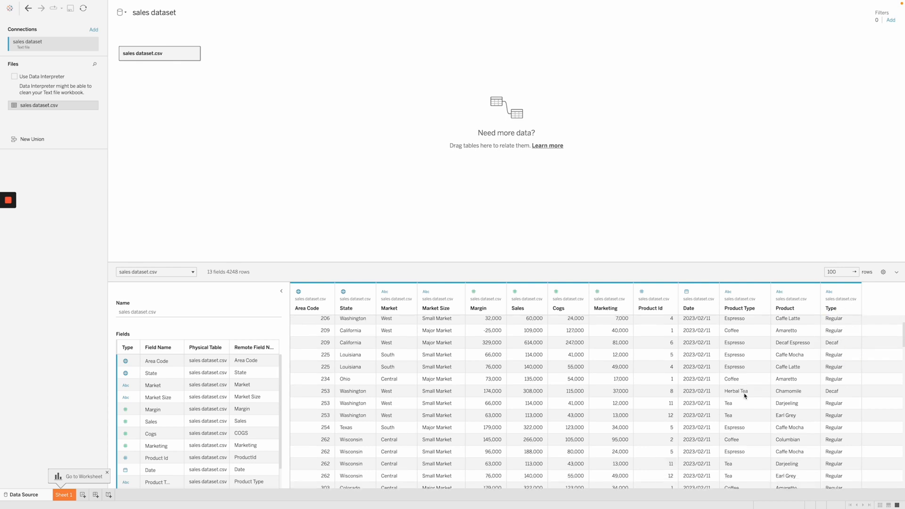
pyautogui.scroll(-3, 744, 395)
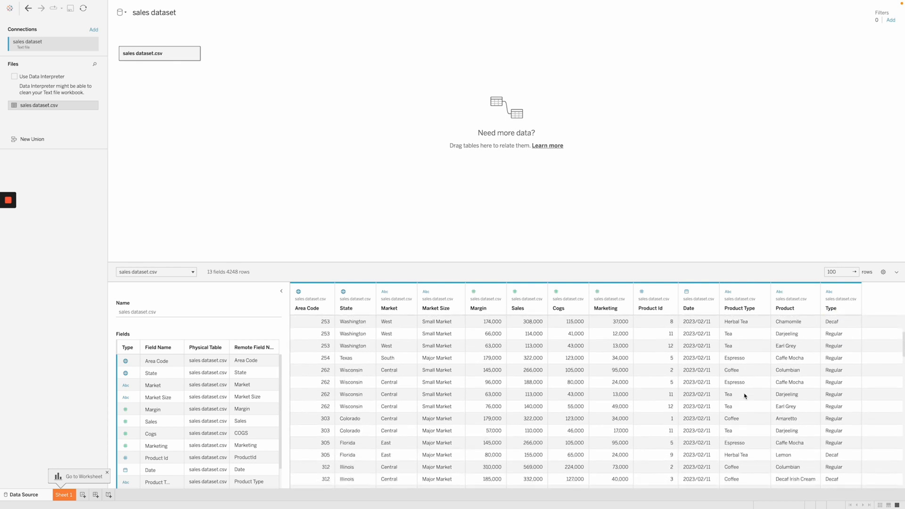
pyautogui.scroll(3, 745, 396)
pyautogui.scroll(-4, 691, 403)
pyautogui.scroll(-10, 691, 402)
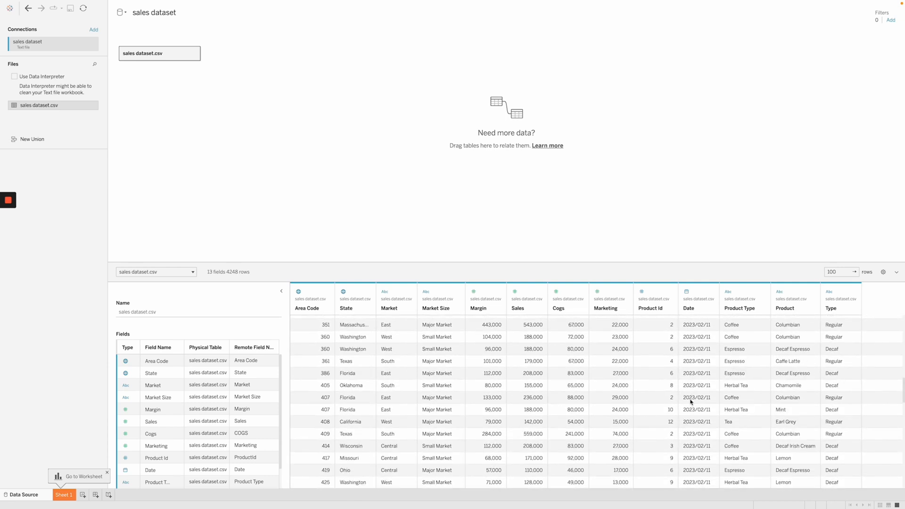
pyautogui.scroll(-10, 691, 402)
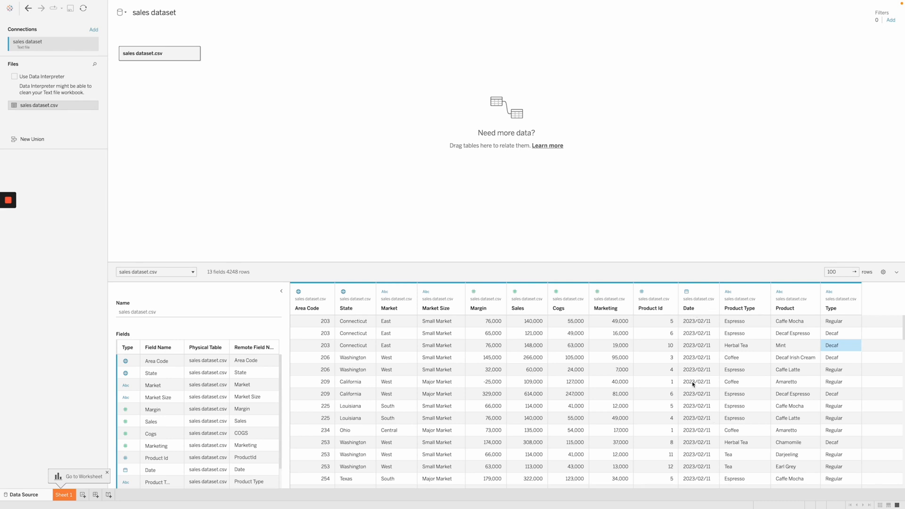
# Review the data type choices for the Date column and the field options for the Market column.
pyautogui.click(686, 293)
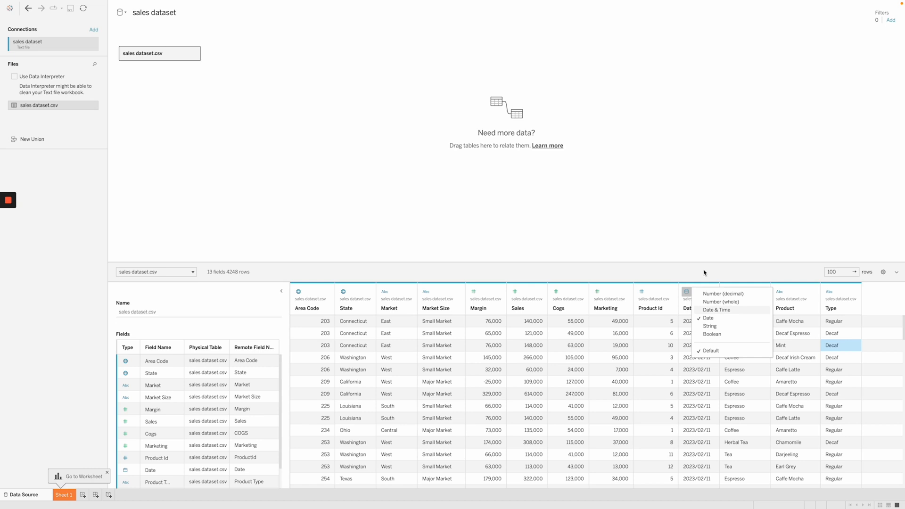
pyautogui.click(673, 261)
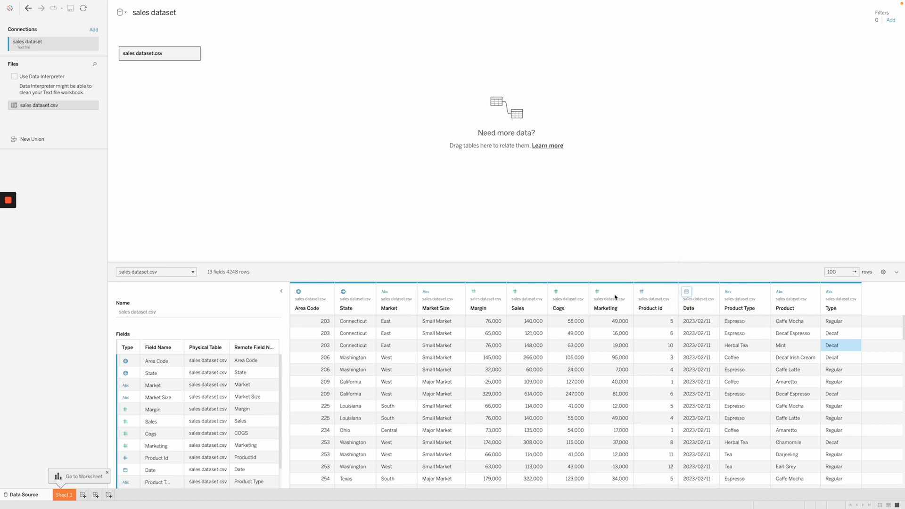
pyautogui.click(409, 296)
pyautogui.click(409, 293)
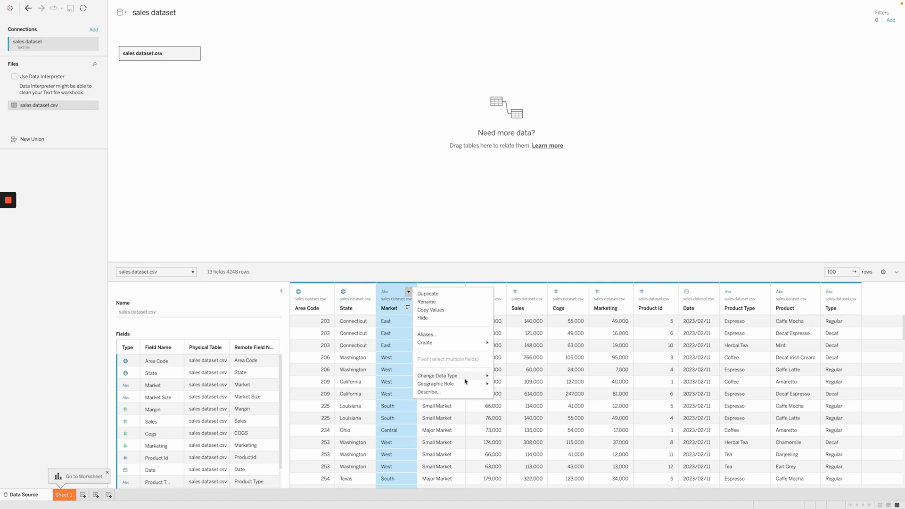
pyautogui.click(523, 255)
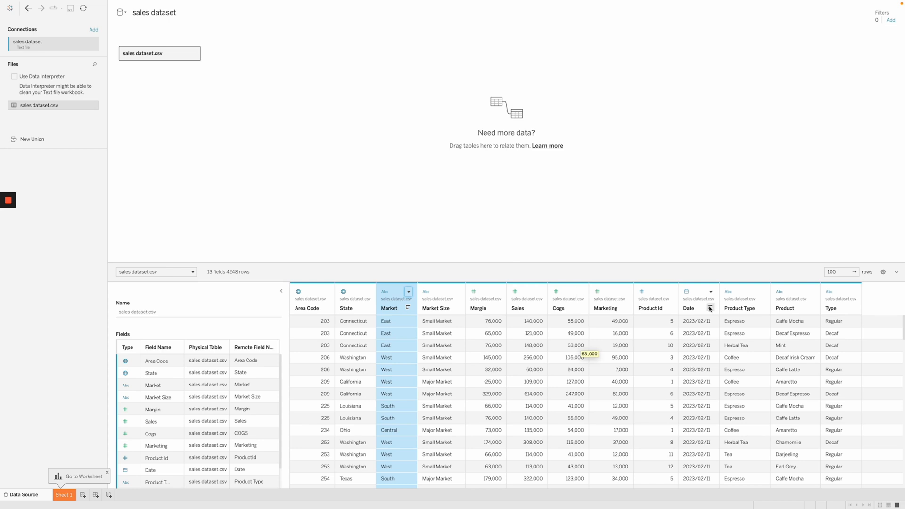
# Hide the Product Id column from the data preview and check the remaining columns.
pyautogui.click(657, 294)
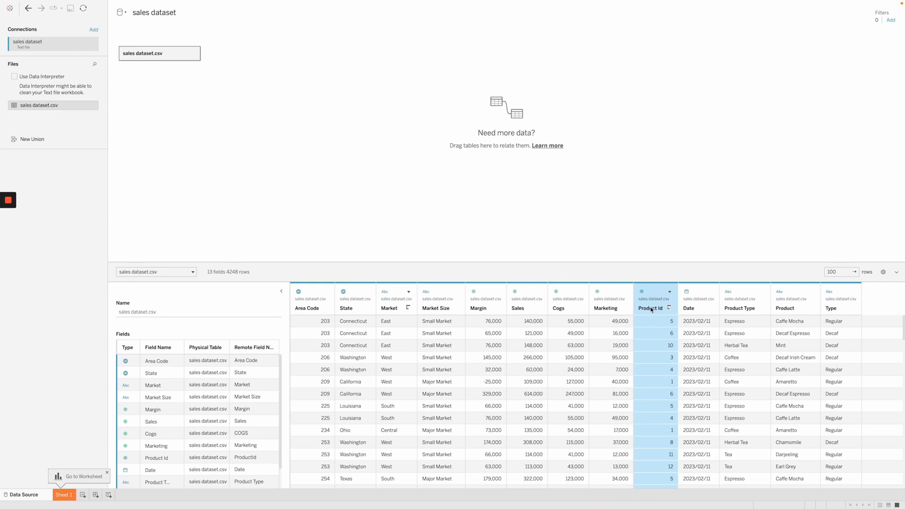
pyautogui.click(669, 291)
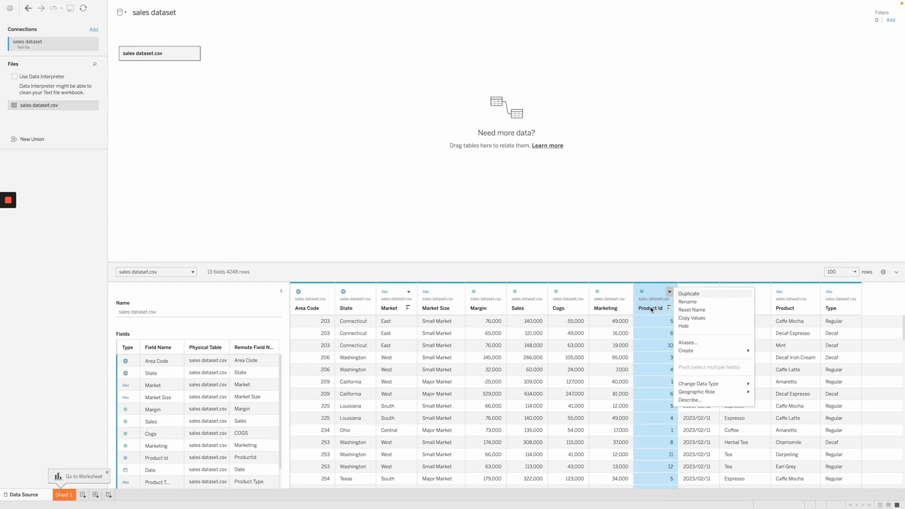
pyautogui.click(704, 331)
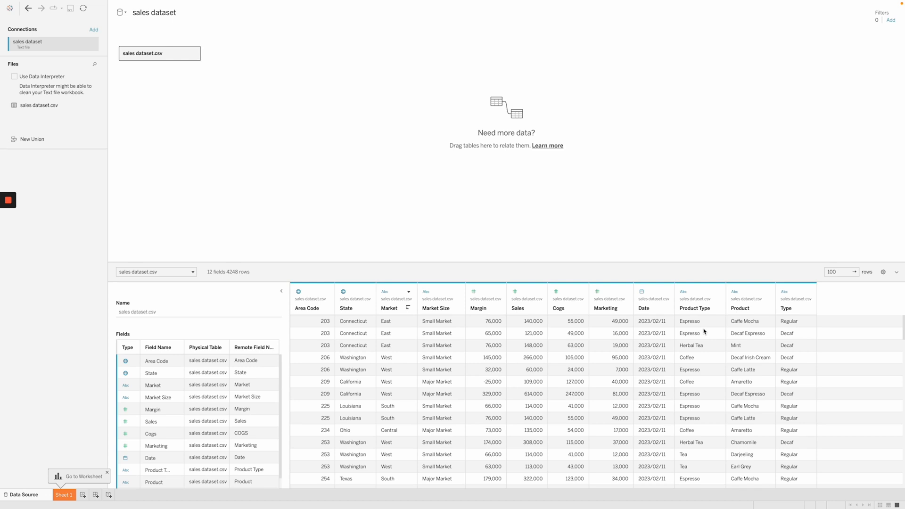
pyautogui.scroll(-2, 645, 377)
pyautogui.scroll(2, 642, 377)
pyautogui.scroll(-2, 693, 321)
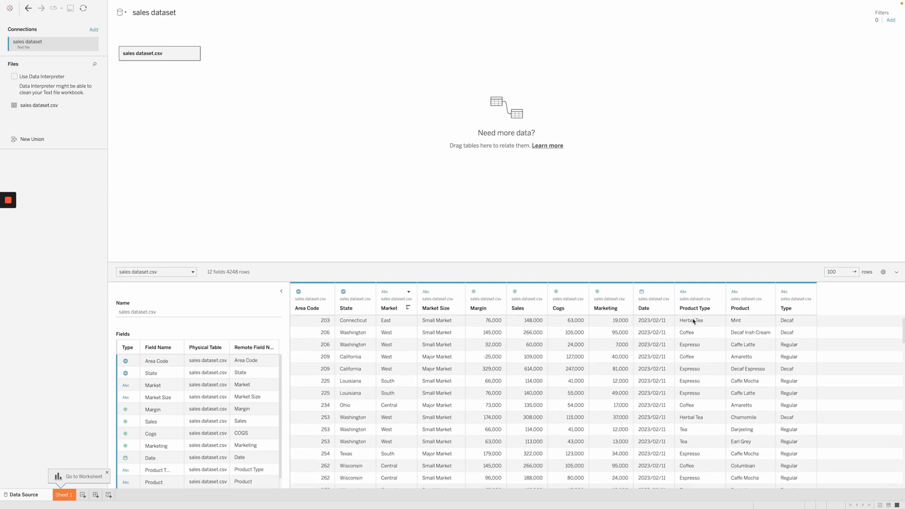
pyautogui.scroll(2, 693, 321)
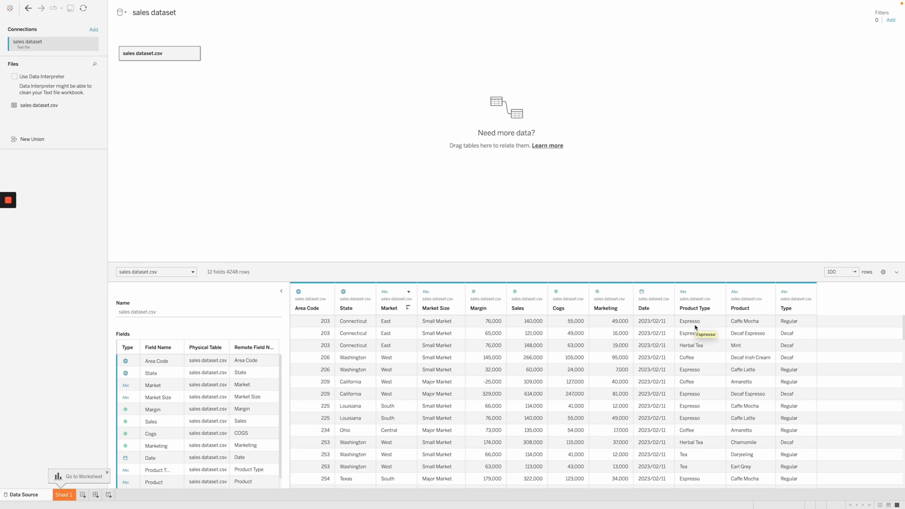
# Add a data source filter on Market that keeps only Central, and look through the filtered rows.
pyautogui.click(430, 323)
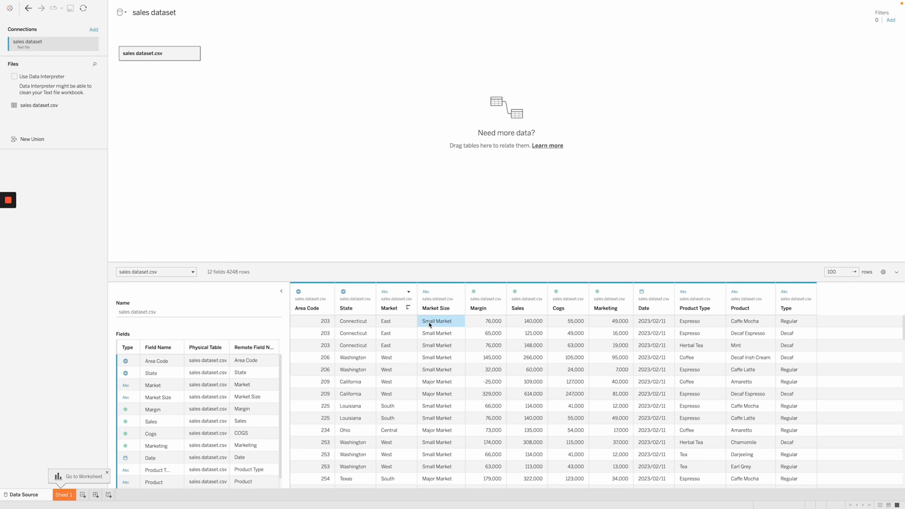
pyautogui.click(868, 59)
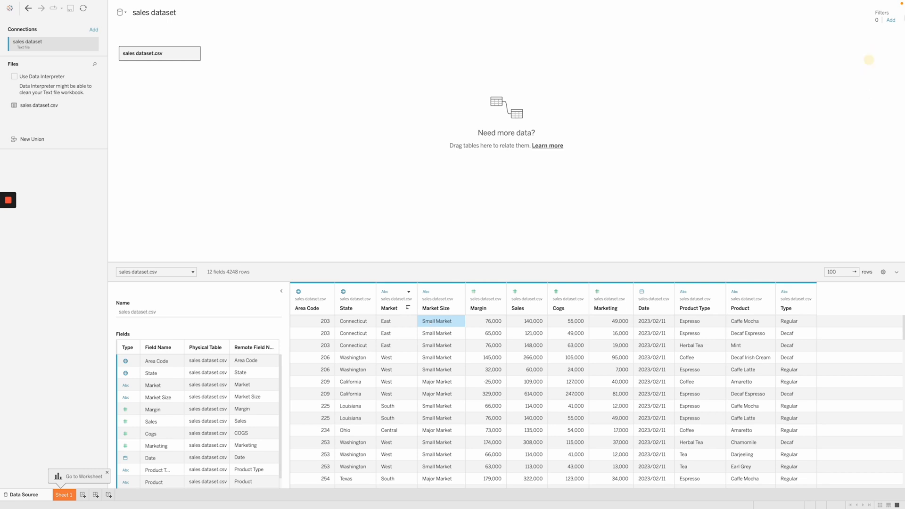
pyautogui.click(890, 21)
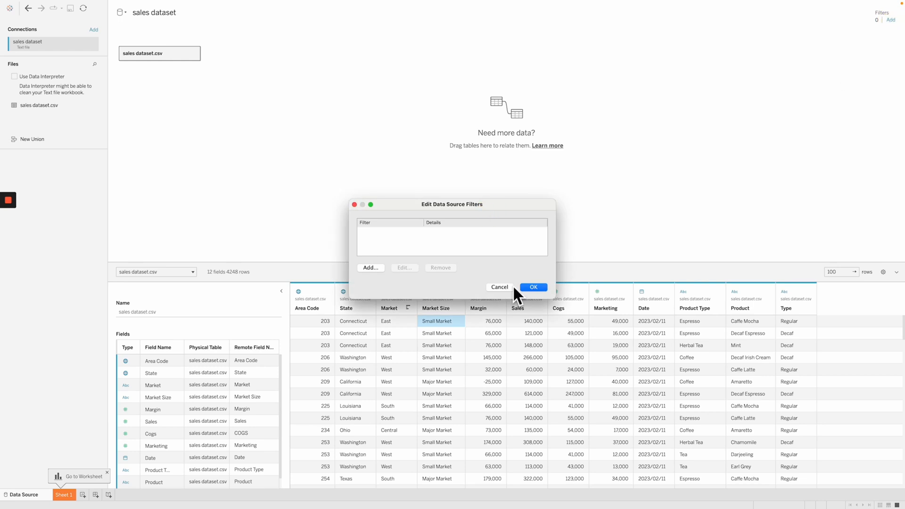
pyautogui.click(377, 269)
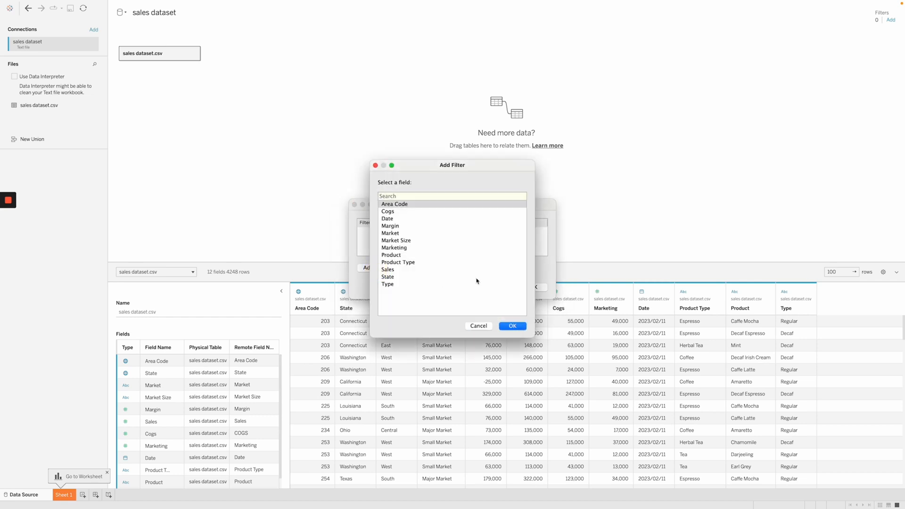
pyautogui.click(454, 233)
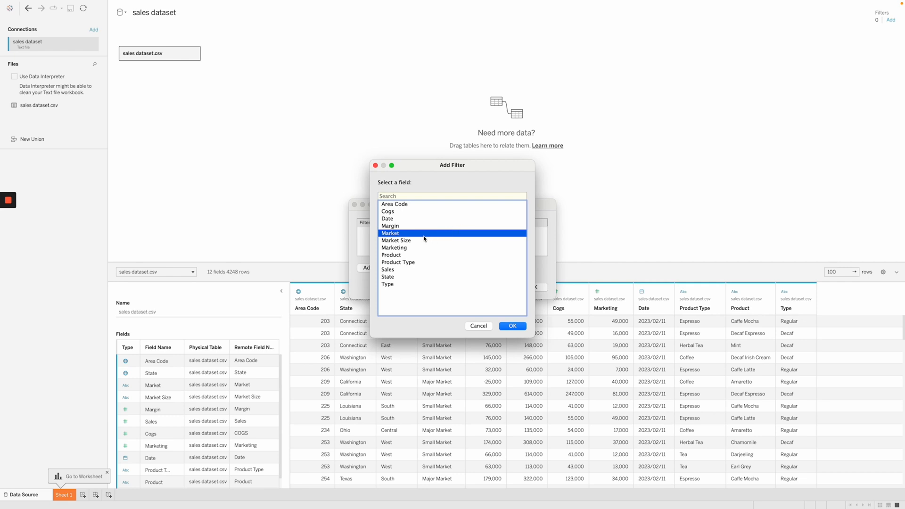
pyautogui.click(512, 326)
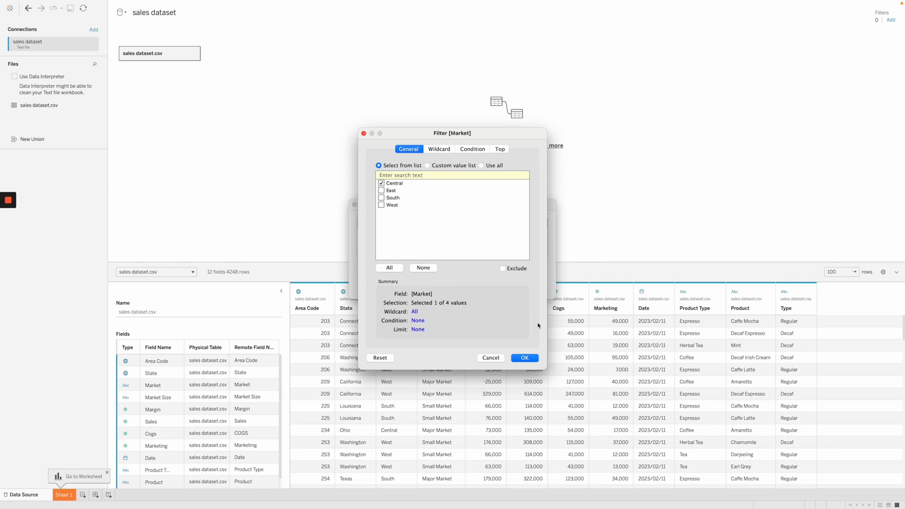
pyautogui.click(521, 362)
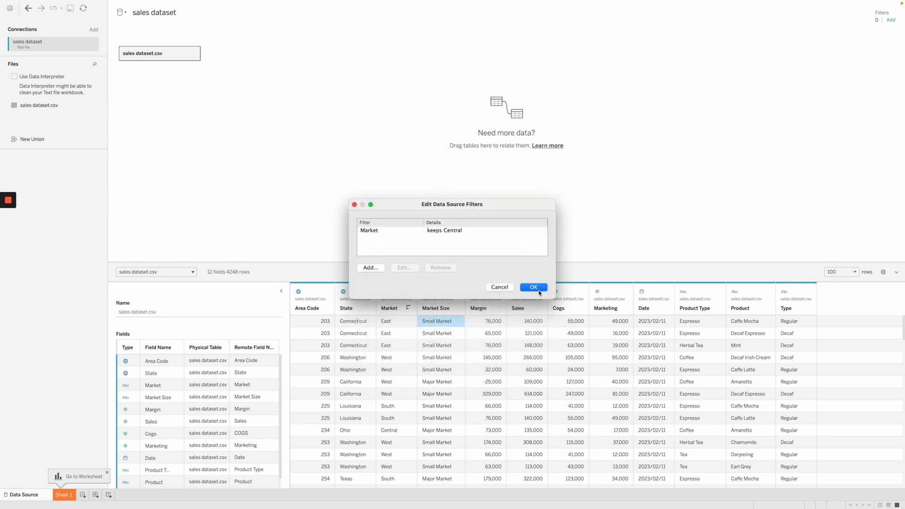
pyautogui.click(533, 287)
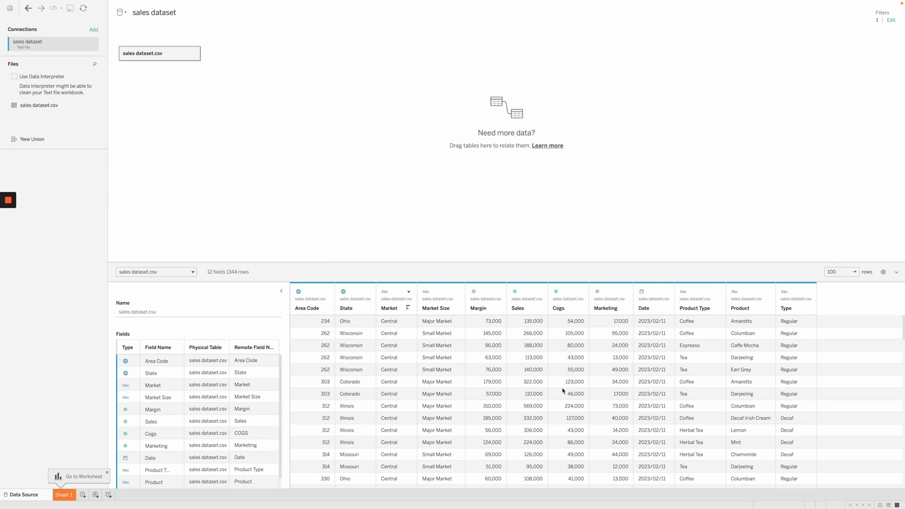
pyautogui.scroll(-1, 404, 397)
pyautogui.scroll(-3, 404, 397)
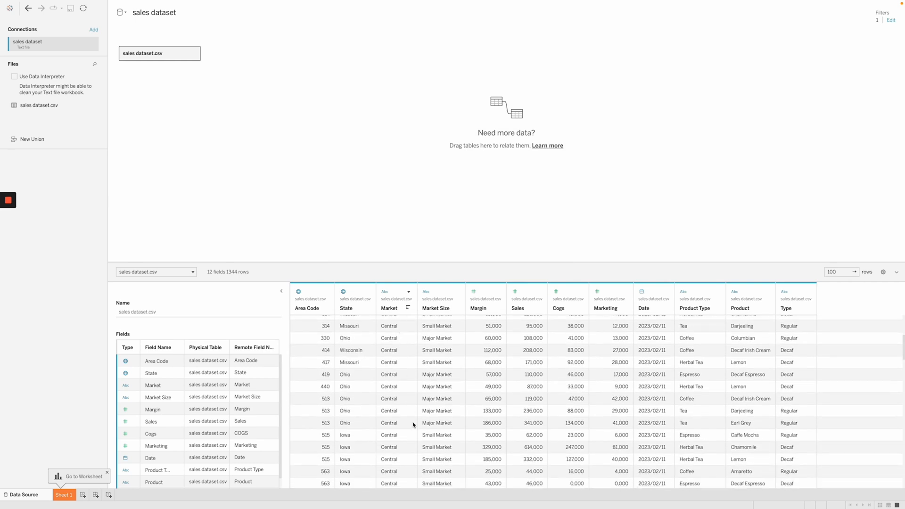
pyautogui.scroll(-5, 412, 424)
pyautogui.scroll(9, 413, 424)
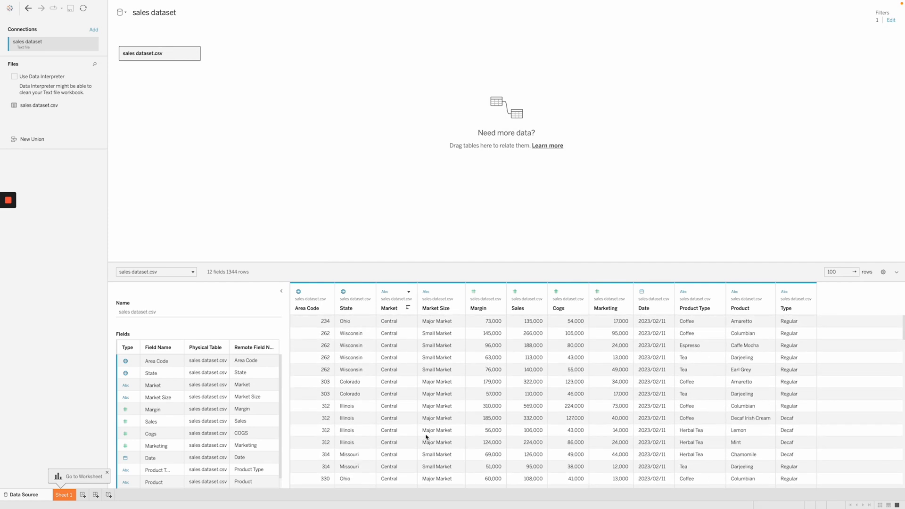
# Remove the Market filter from the data source filters.
pyautogui.click(890, 22)
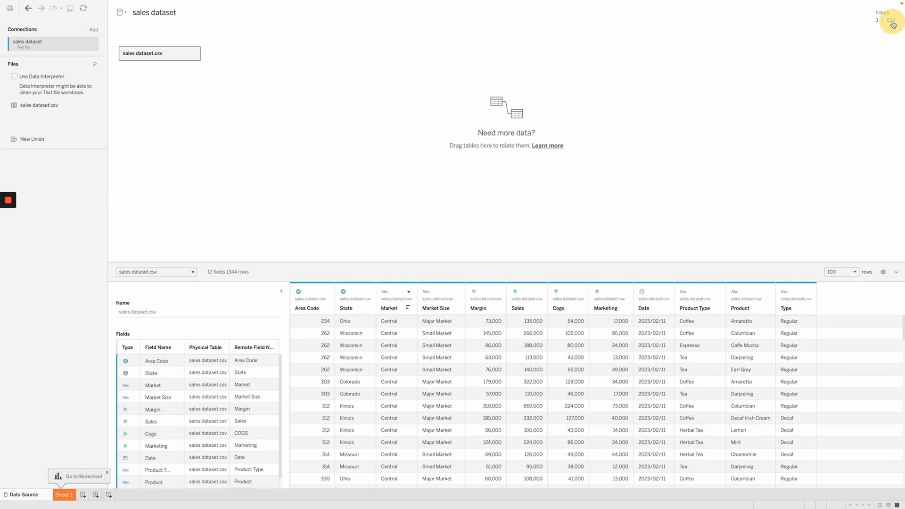
pyautogui.click(429, 234)
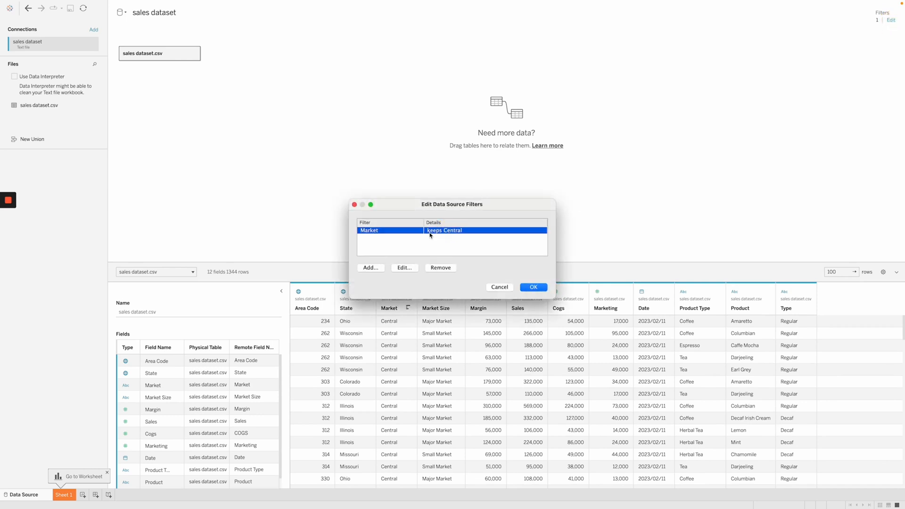
pyautogui.click(438, 271)
# Start a new data source filter on the Date field, filtering by Years.
pyautogui.click(370, 269)
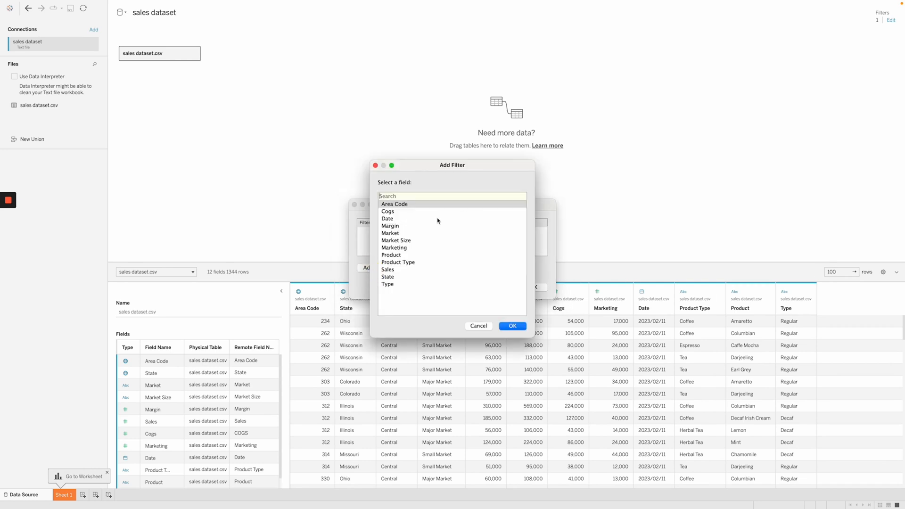
pyautogui.click(437, 218)
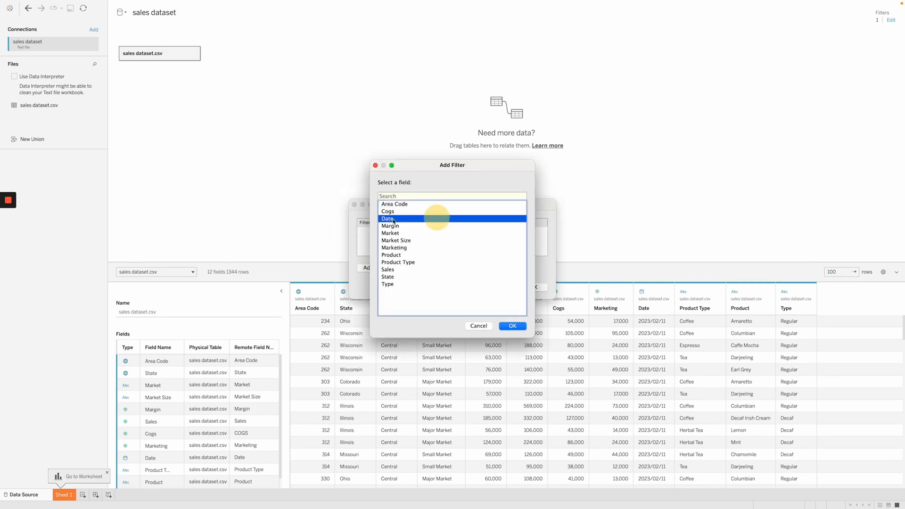
pyautogui.click(512, 326)
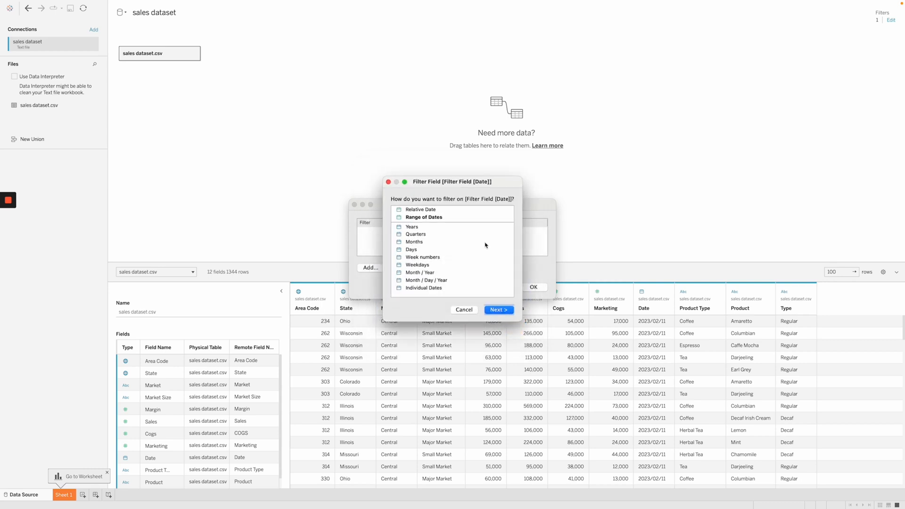
pyautogui.click(408, 227)
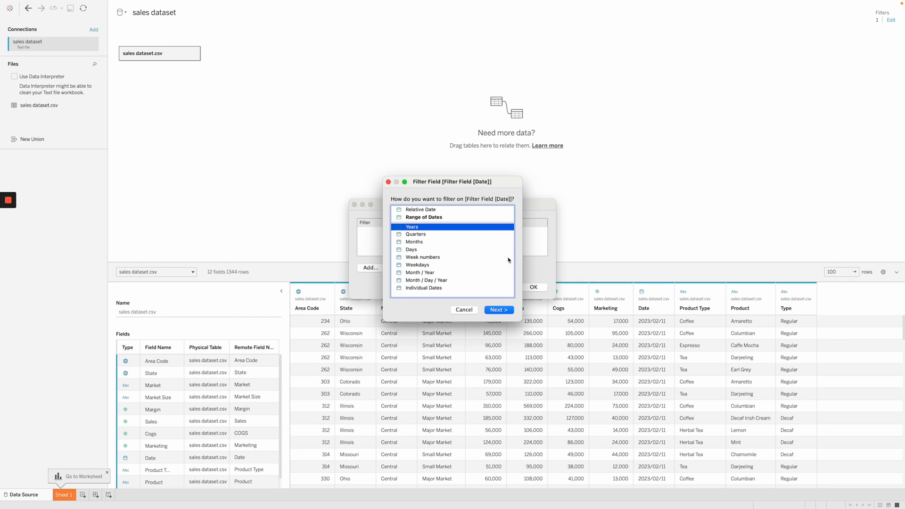
pyautogui.click(494, 310)
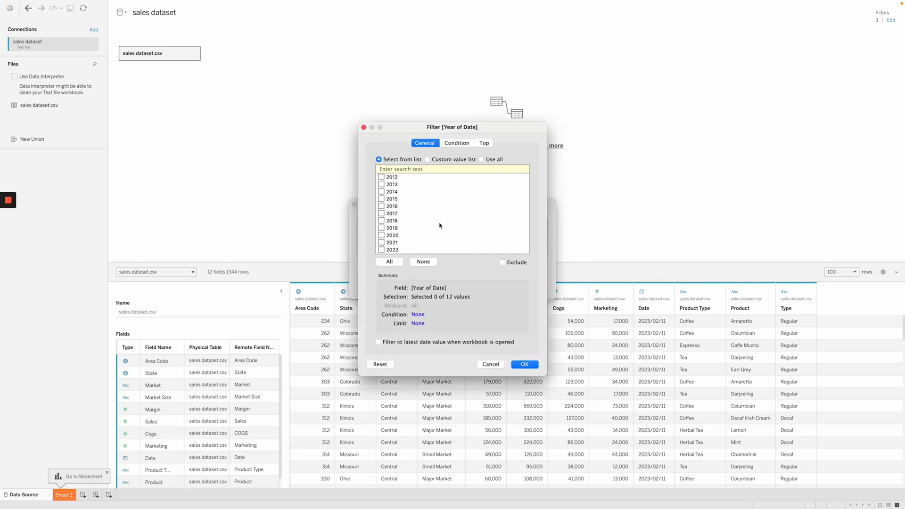
# Keep only the years 2020, 2021, 2022 and 2023 in the date filter, without excluding them, and apply it.
pyautogui.scroll(-1, 454, 251)
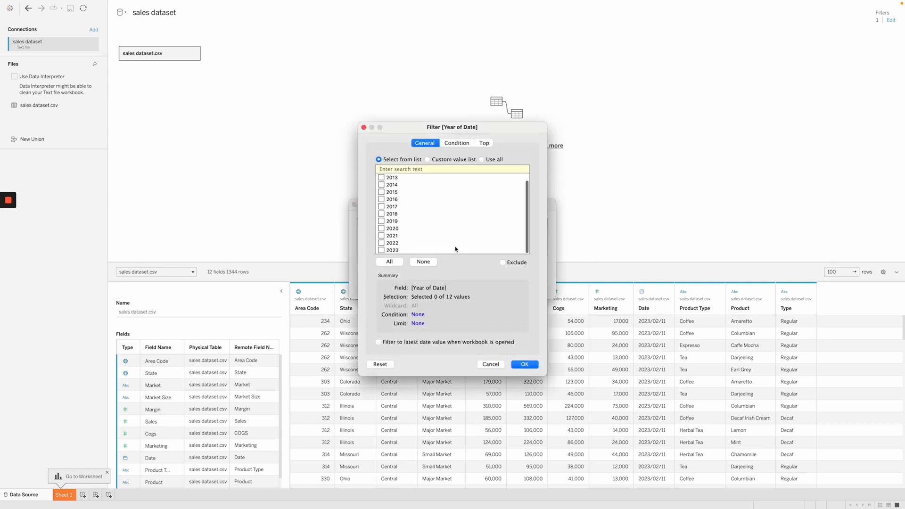
pyautogui.click(383, 235)
pyautogui.click(383, 230)
pyautogui.click(382, 235)
pyautogui.click(382, 235)
pyautogui.click(381, 243)
pyautogui.click(381, 250)
pyautogui.click(503, 263)
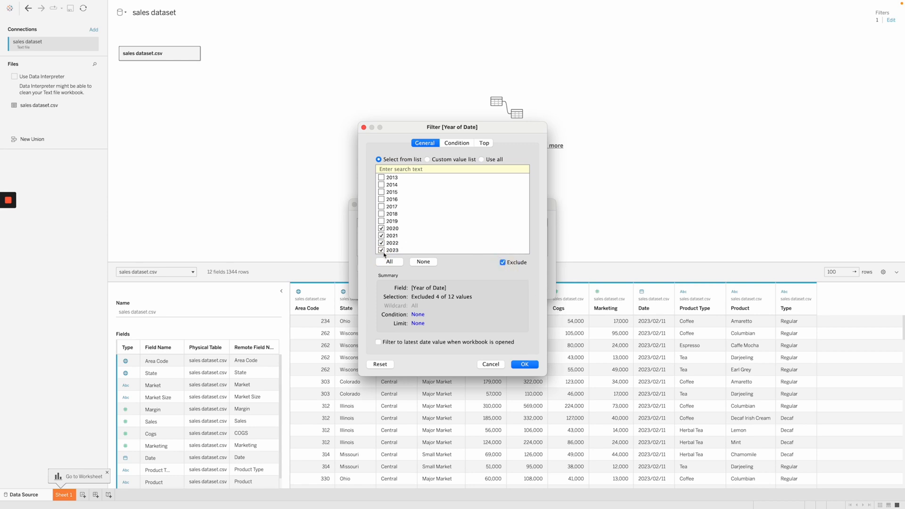
pyautogui.click(503, 262)
pyautogui.click(524, 364)
pyautogui.click(533, 285)
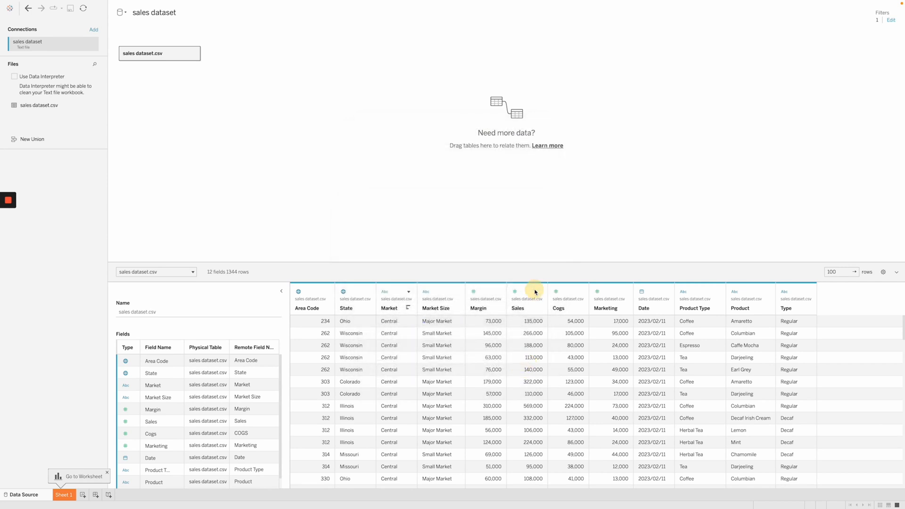
# Open Sheet 1 and review the dimension and measure fields of the sales dataset.
pyautogui.click(64, 495)
pyautogui.click(243, 310)
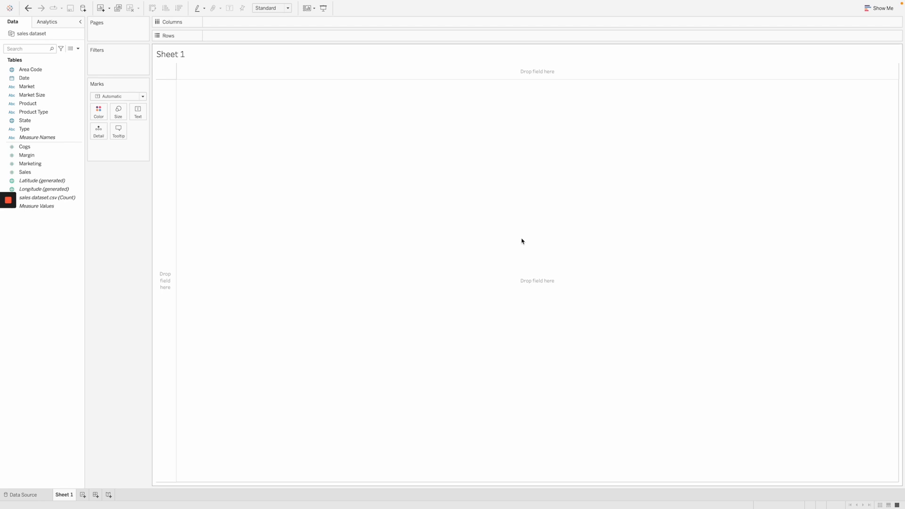
pyautogui.click(51, 71)
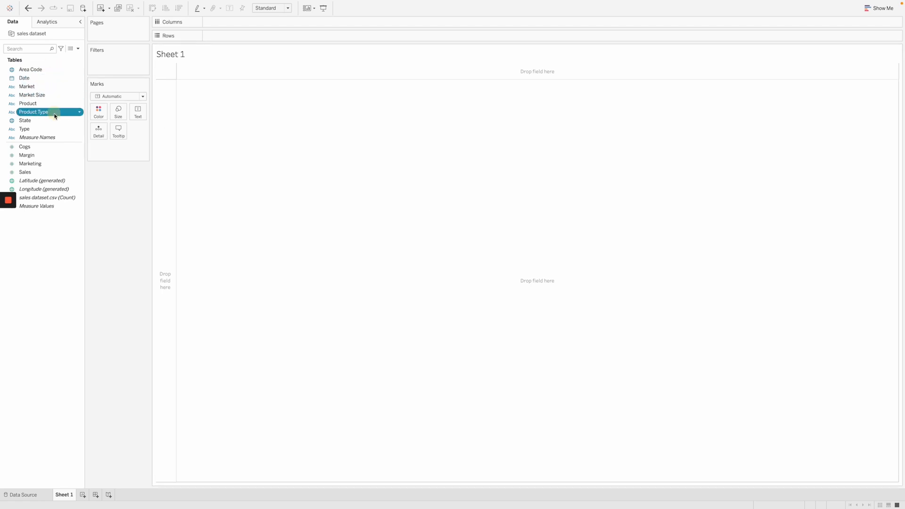
pyautogui.click(51, 155)
pyautogui.click(50, 164)
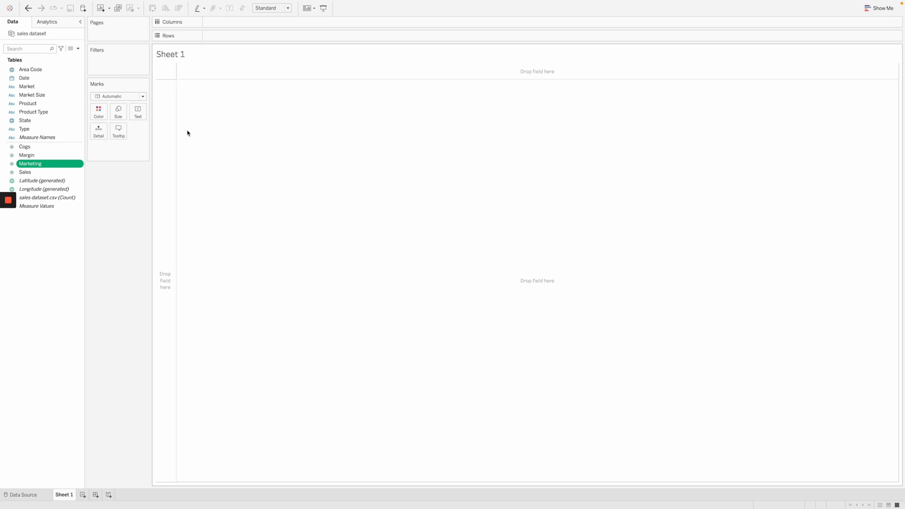
# Examine the worksheet's Columns and Rows shelves, the Marks card and the swap and sort tools.
pyautogui.click(327, 335)
pyautogui.click(215, 23)
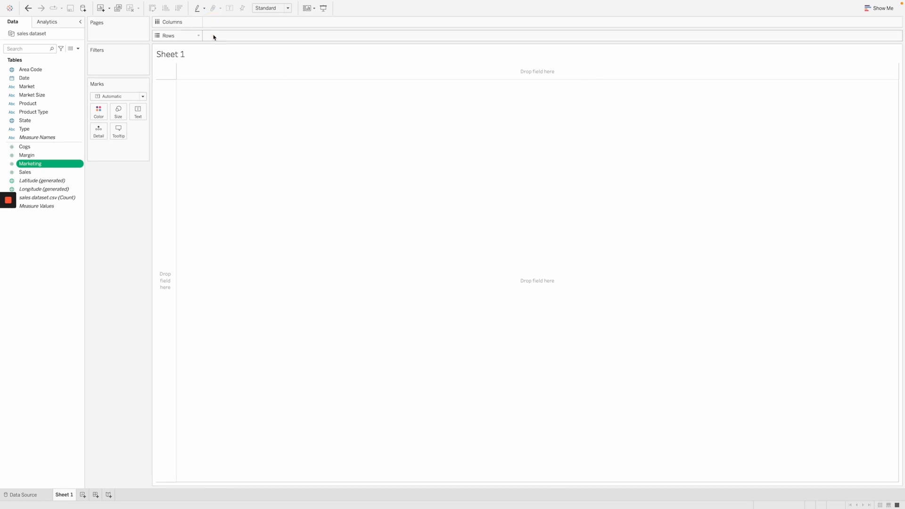
pyautogui.click(213, 35)
pyautogui.click(217, 24)
pyautogui.click(216, 36)
pyautogui.click(123, 141)
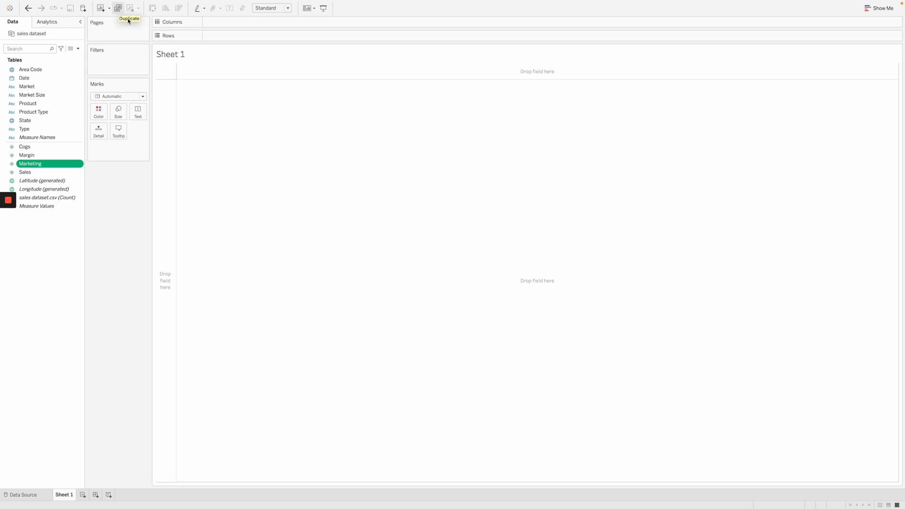
pyautogui.click(152, 10)
pyautogui.click(151, 10)
pyautogui.click(168, 10)
pyautogui.click(178, 10)
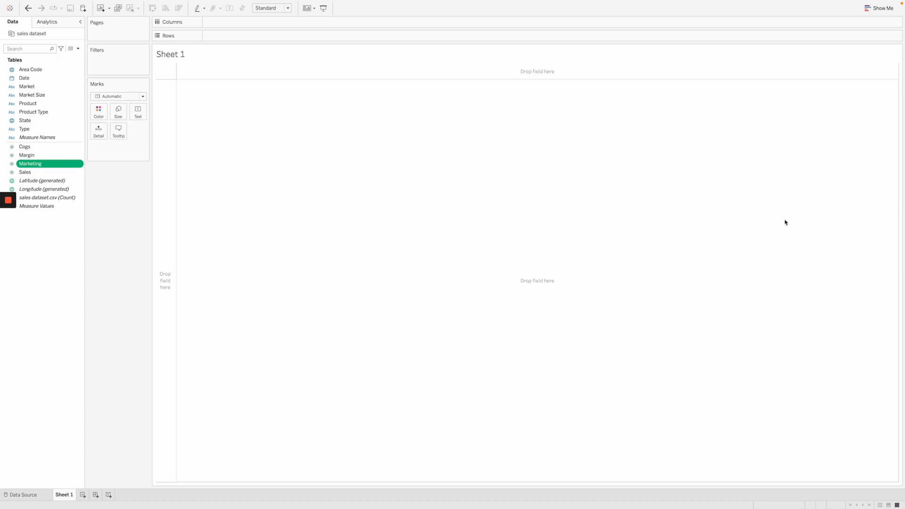
# Place Date on Columns by year and drill it down to quarter, month and day.
pyautogui.click(47, 78)
pyautogui.moveTo(34, 78); pyautogui.dragTo(233, 23)
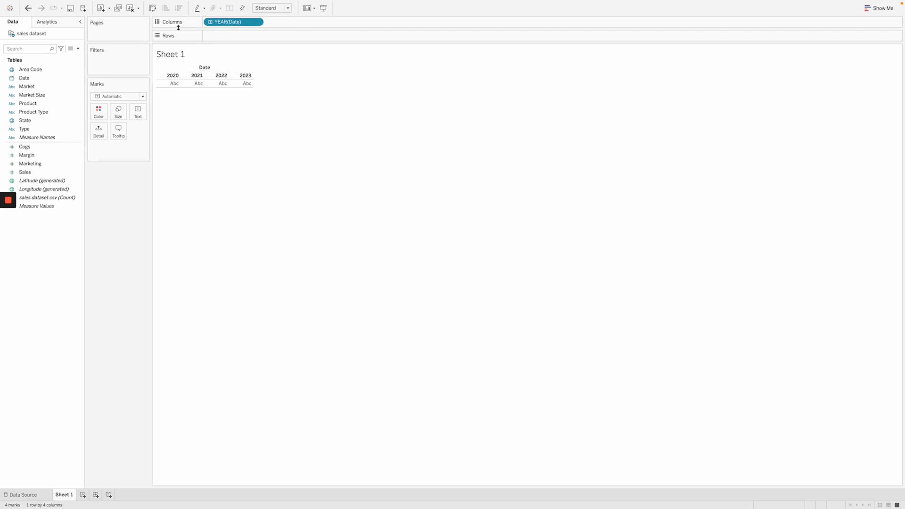
pyautogui.click(56, 78)
pyautogui.click(210, 23)
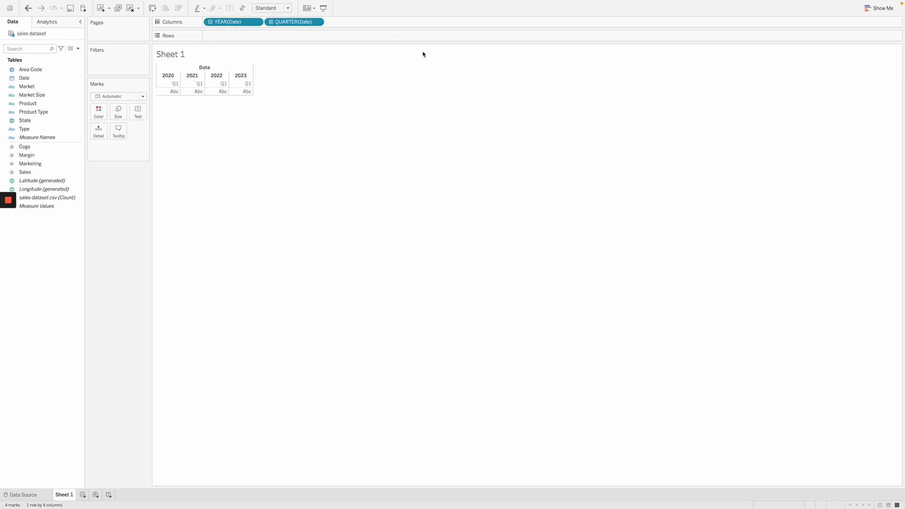
pyautogui.click(271, 22)
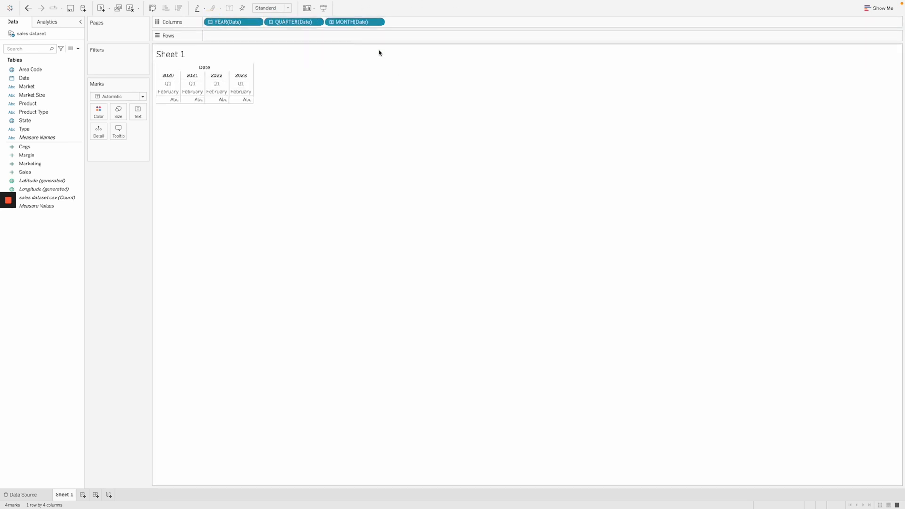
pyautogui.click(332, 22)
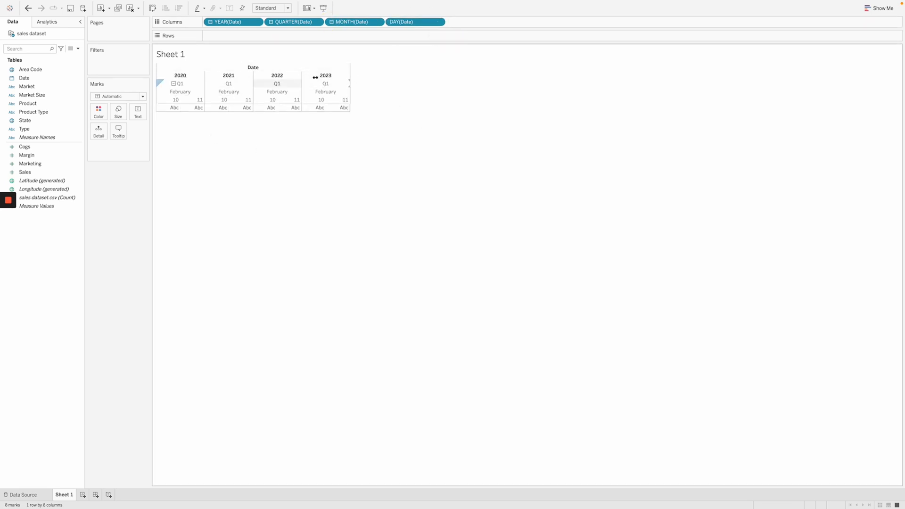
# Collapse the Date hierarchy on Columns to a single level and change it to continuous Week Number.
pyautogui.click(210, 22)
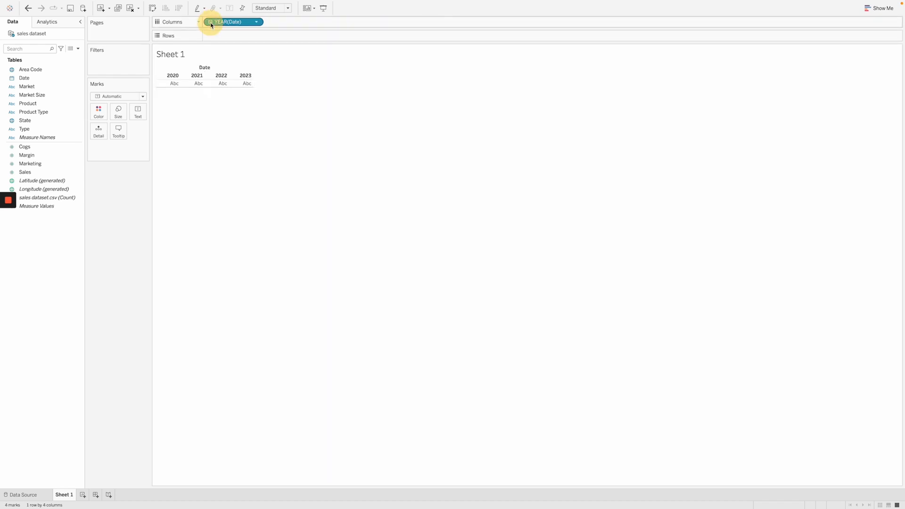
pyautogui.click(256, 23)
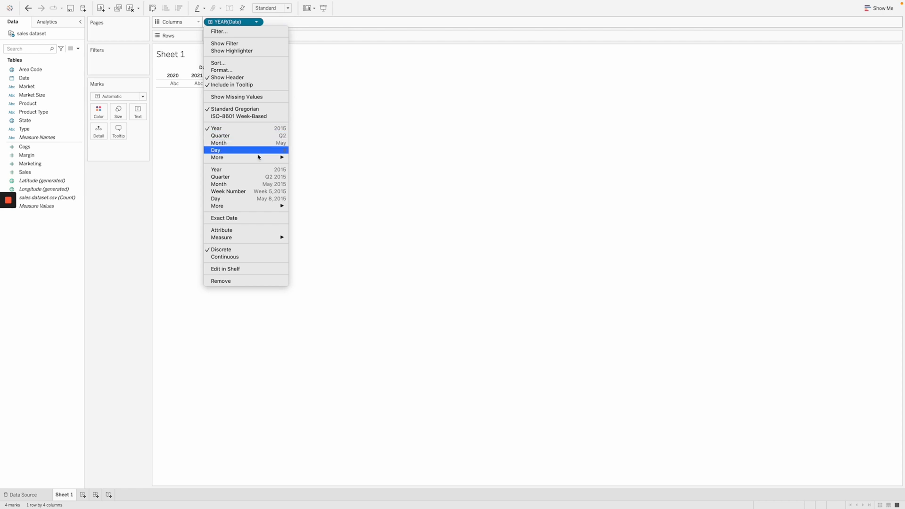
pyautogui.click(251, 192)
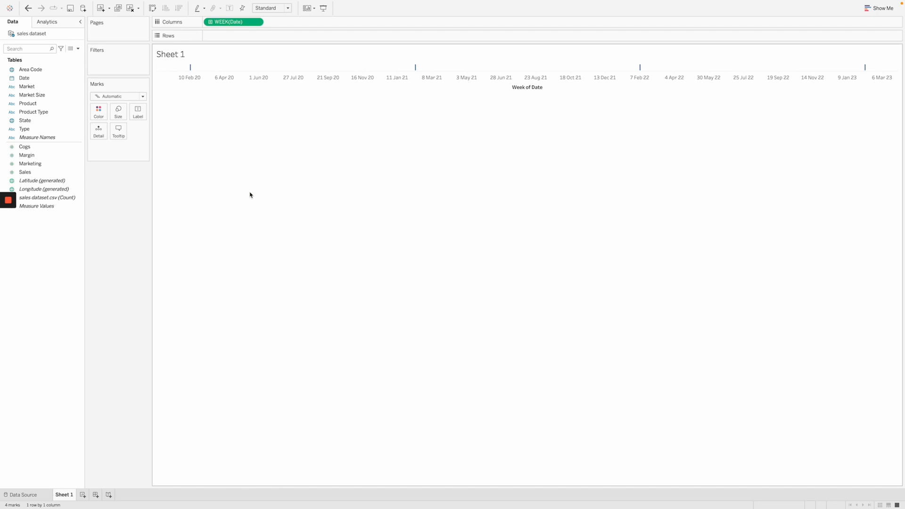
# Place Sales on Rows to plot the sum of sales by week as a line.
pyautogui.click(60, 174)
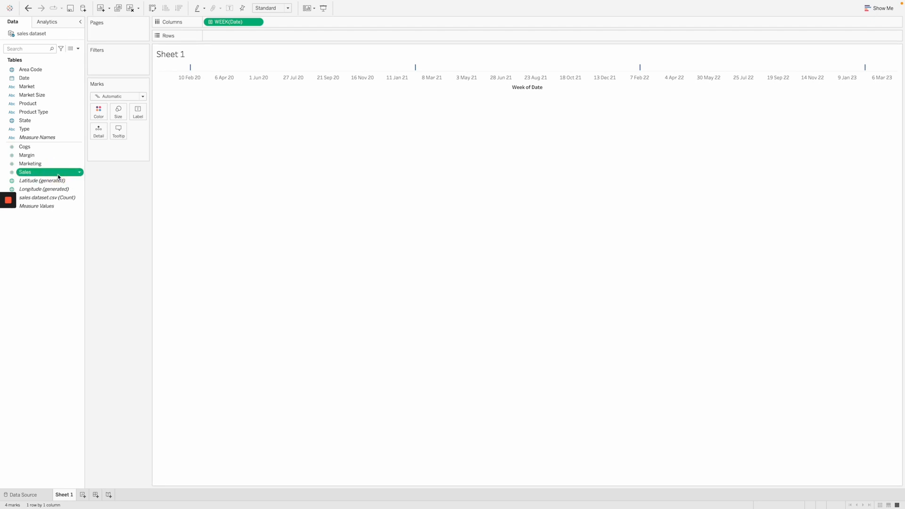
pyautogui.moveTo(28, 175); pyautogui.dragTo(262, 36)
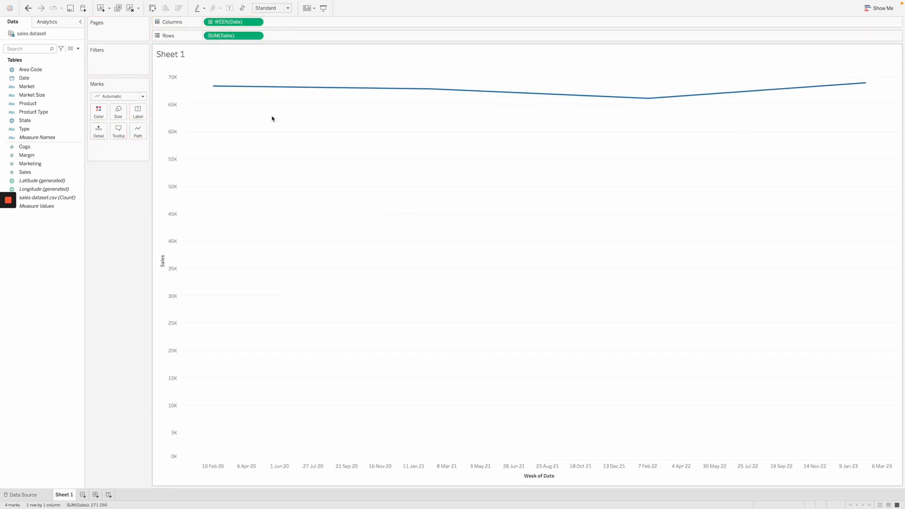
pyautogui.moveTo(214, 89)
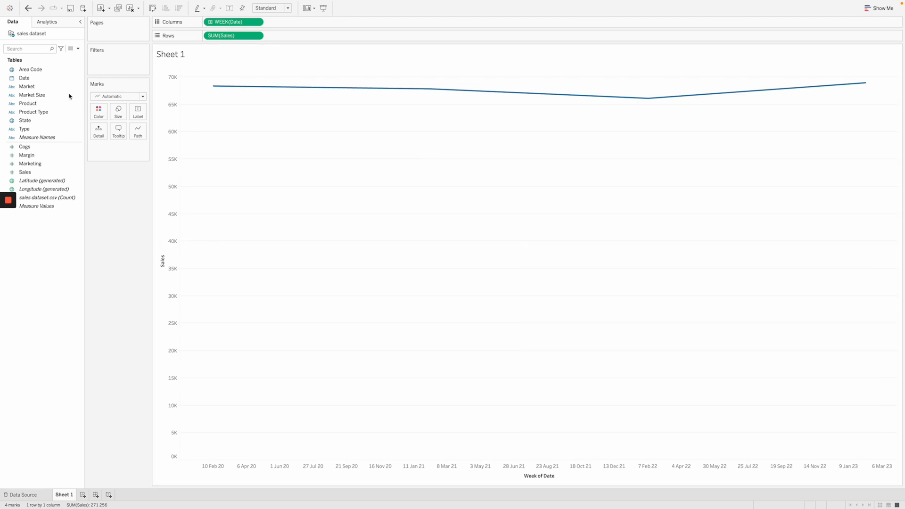
# Add Market to Rows ahead of Sales and highlight individual market rows before clearing the selection.
pyautogui.click(29, 87)
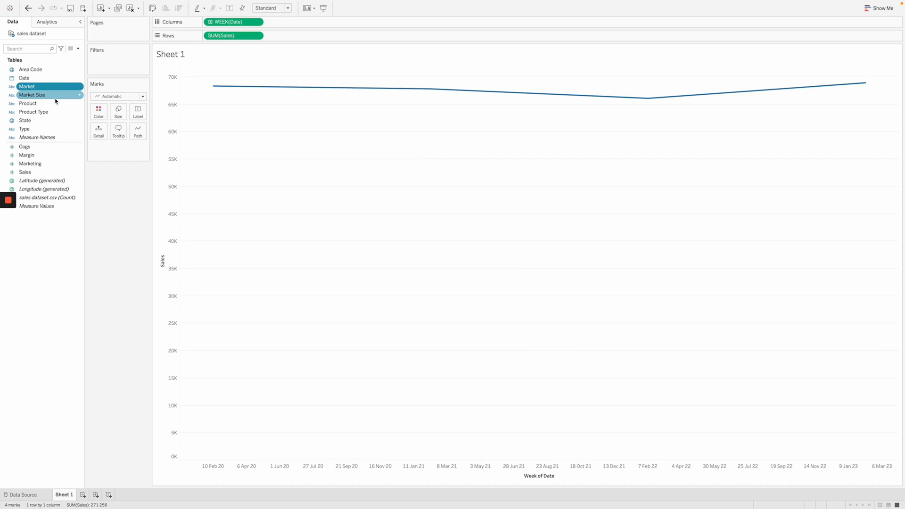
pyautogui.moveTo(28, 88)
pyautogui.mouseDown()
pyautogui.moveTo(119, 86)
pyautogui.moveTo(191, 56)
pyautogui.moveTo(294, 63)
pyautogui.mouseUp()
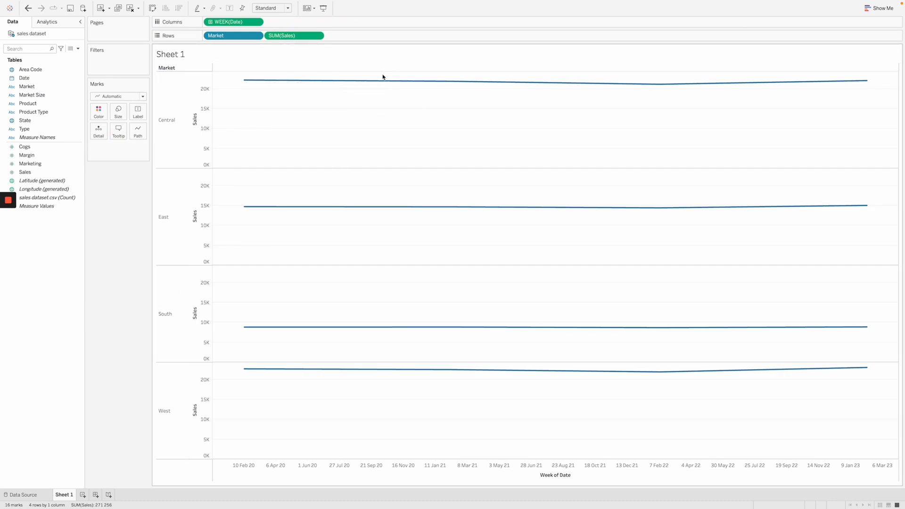
pyautogui.click(164, 119)
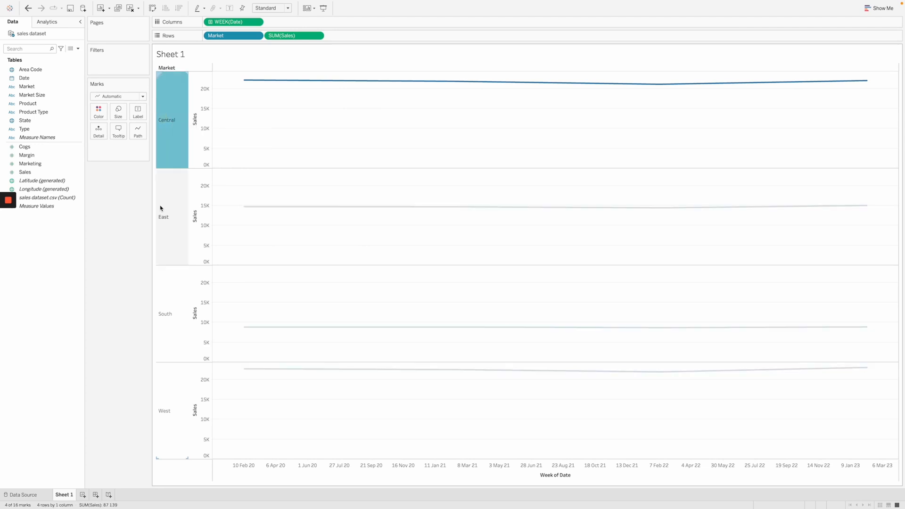
pyautogui.click(161, 207)
pyautogui.click(174, 324)
pyautogui.click(228, 49)
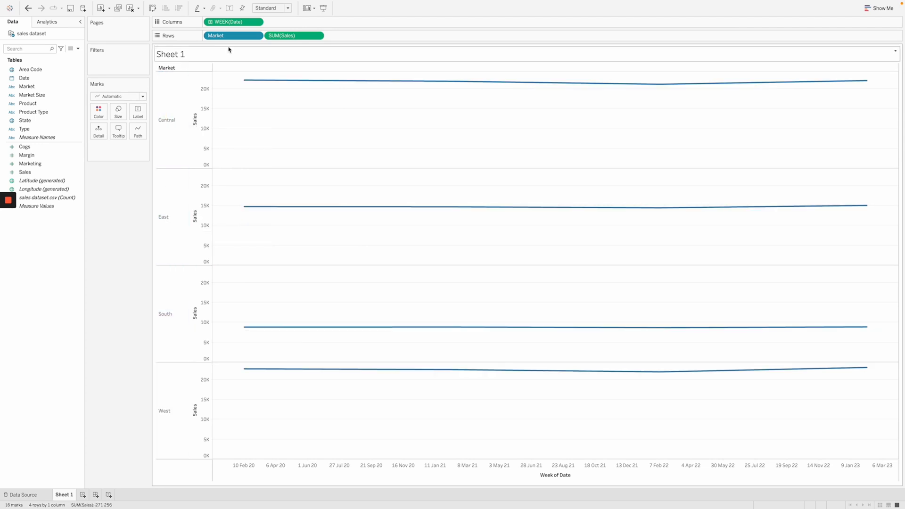
# Try Market on Columns ahead of the week of Date and move it onto Color for one line per market.
pyautogui.moveTo(223, 39); pyautogui.dragTo(215, 21)
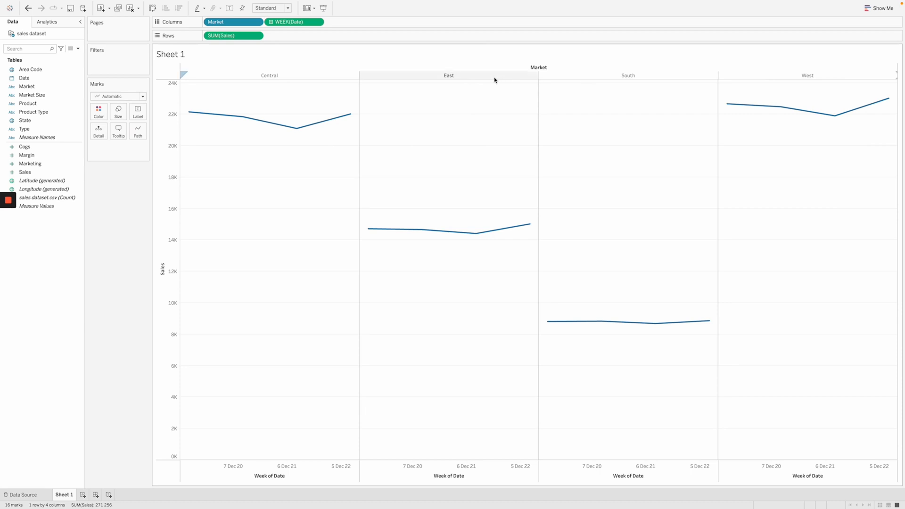
pyautogui.moveTo(231, 22); pyautogui.dragTo(102, 117)
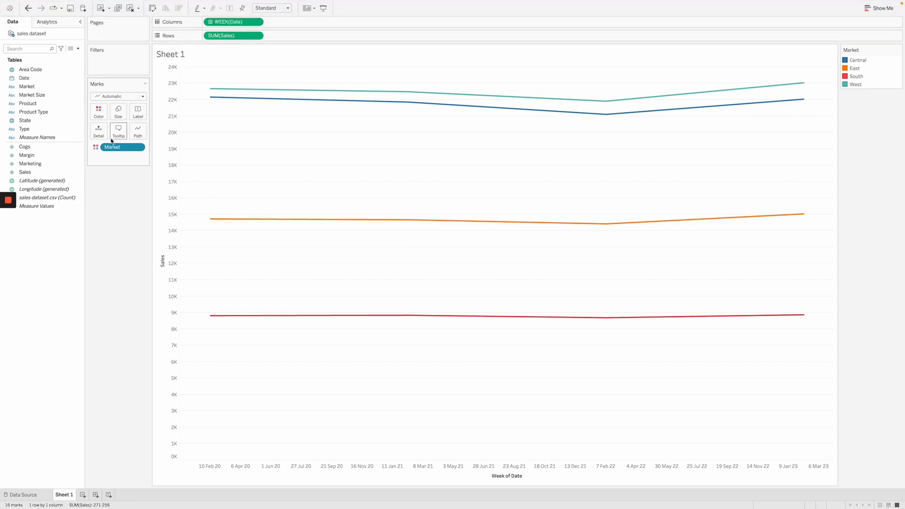
pyautogui.moveTo(268, 90)
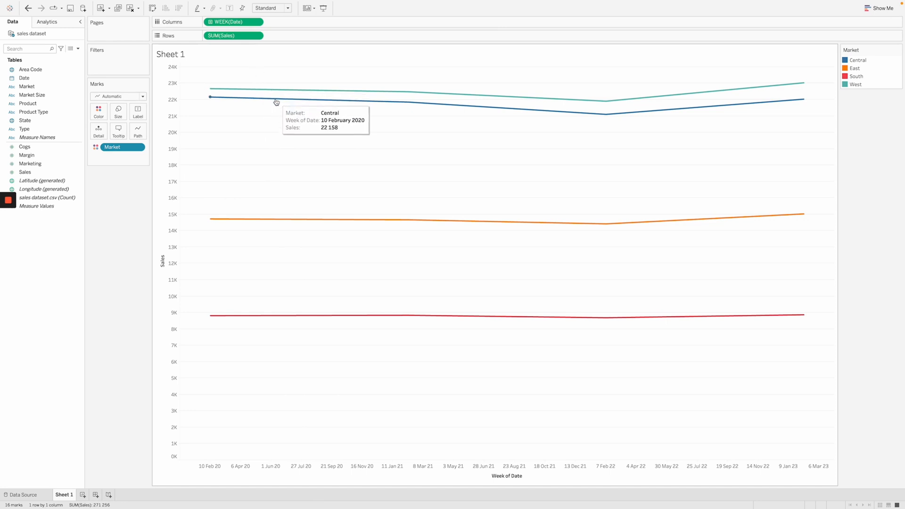
pyautogui.moveTo(255, 219)
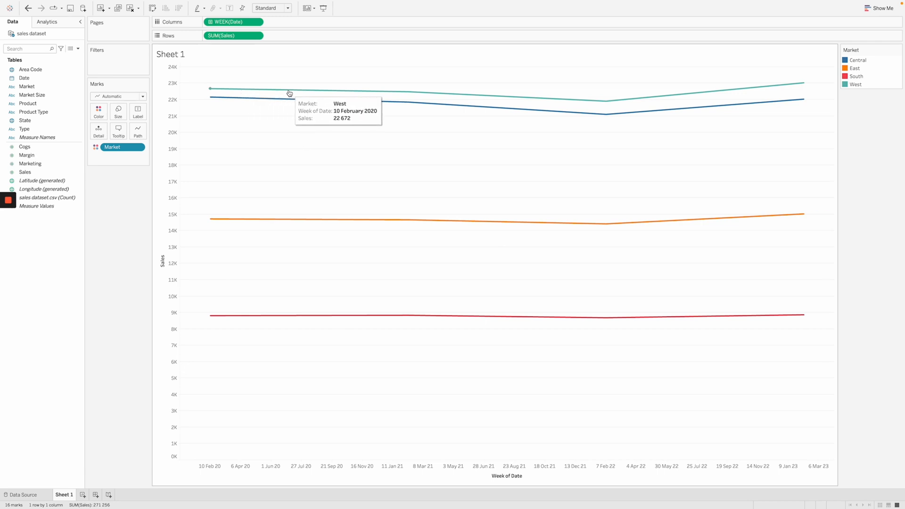
# Assign the Purple-Pink-Gray palette to the Market colors and go through the four market items.
pyautogui.click(100, 114)
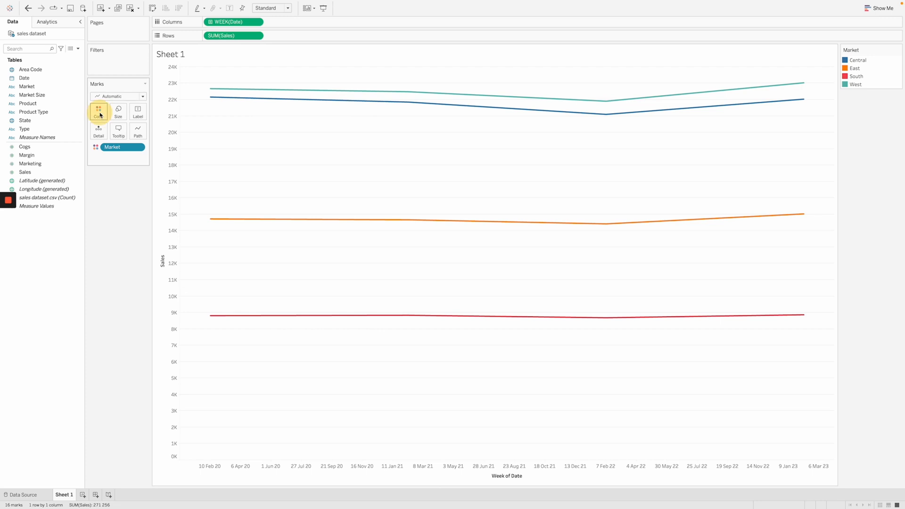
pyautogui.click(134, 140)
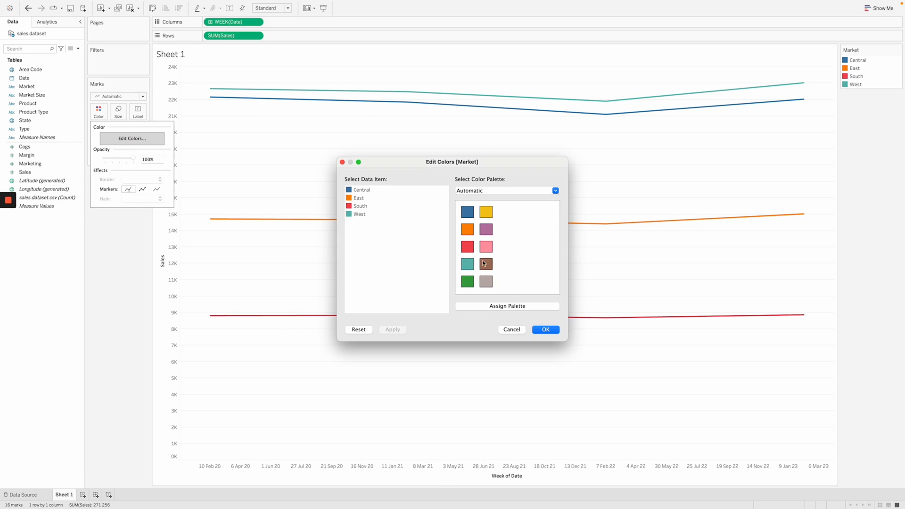
pyautogui.click(490, 181)
pyautogui.click(482, 191)
pyautogui.click(483, 191)
pyautogui.click(483, 192)
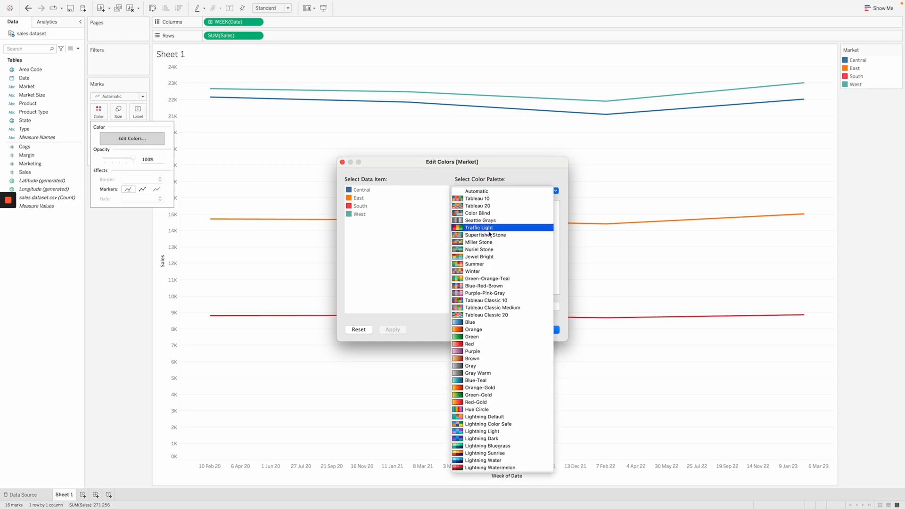
pyautogui.click(502, 293)
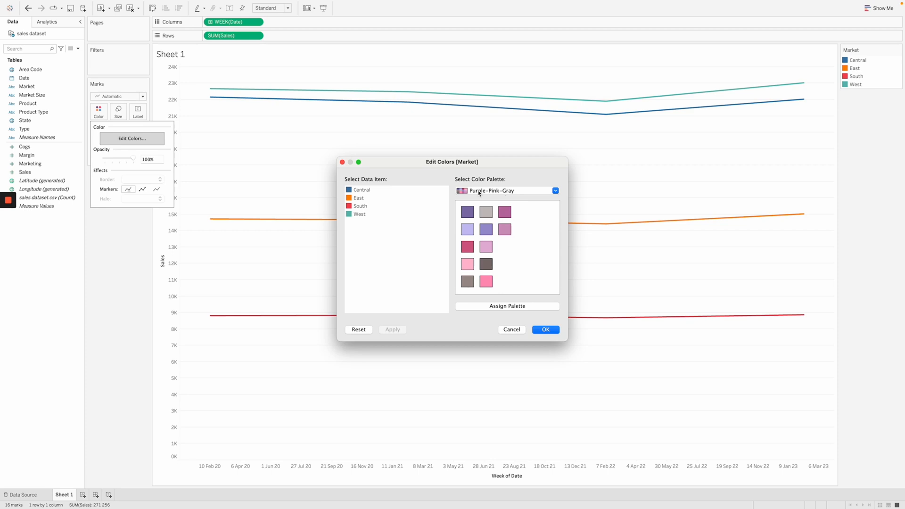
pyautogui.click(503, 307)
pyautogui.click(361, 192)
pyautogui.click(359, 197)
pyautogui.click(360, 205)
pyautogui.click(360, 214)
# Open the custom color picker for East, pick a light orange on the color wheel and show it as RGB sliders.
pyautogui.click(356, 198)
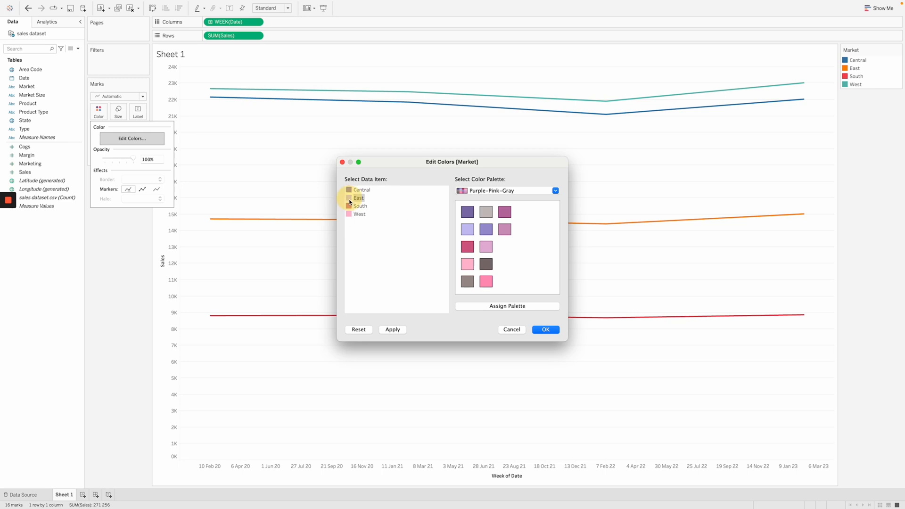
pyautogui.doubleClick(356, 198)
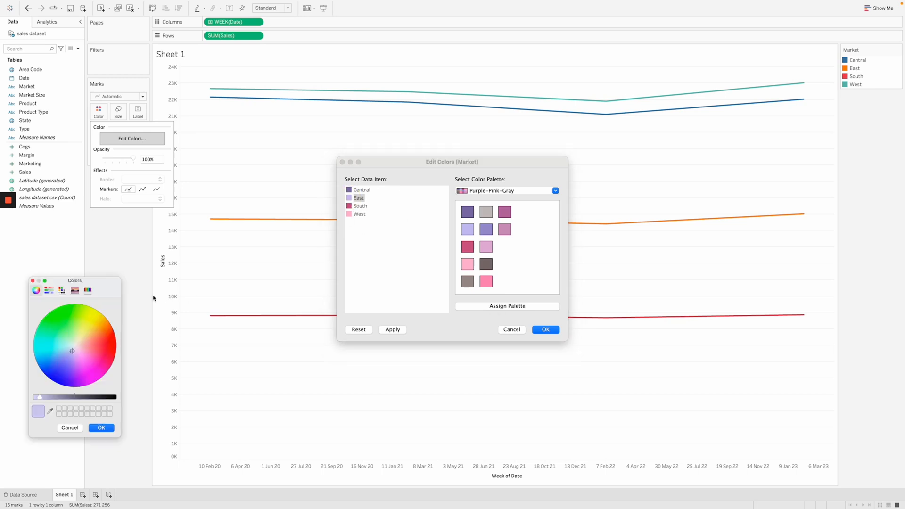
pyautogui.moveTo(94, 281); pyautogui.dragTo(410, 237)
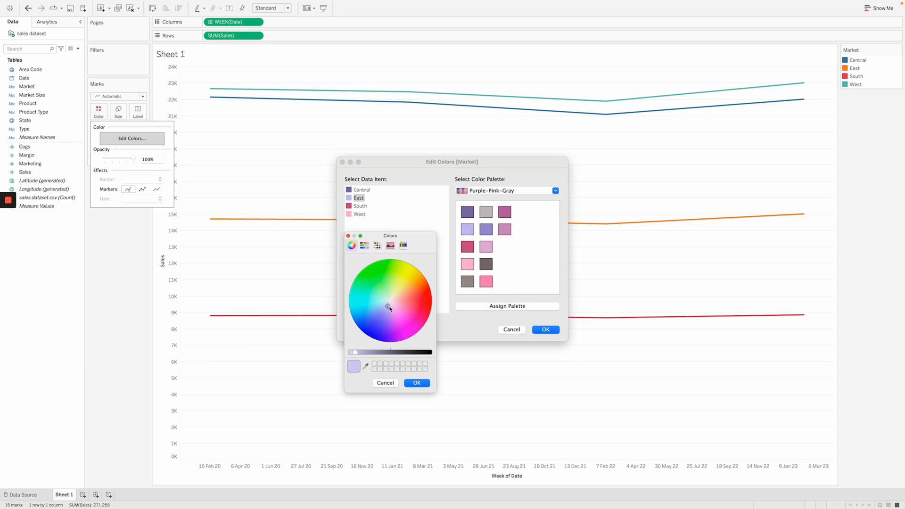
pyautogui.moveTo(389, 304); pyautogui.dragTo(410, 293)
pyautogui.click(365, 245)
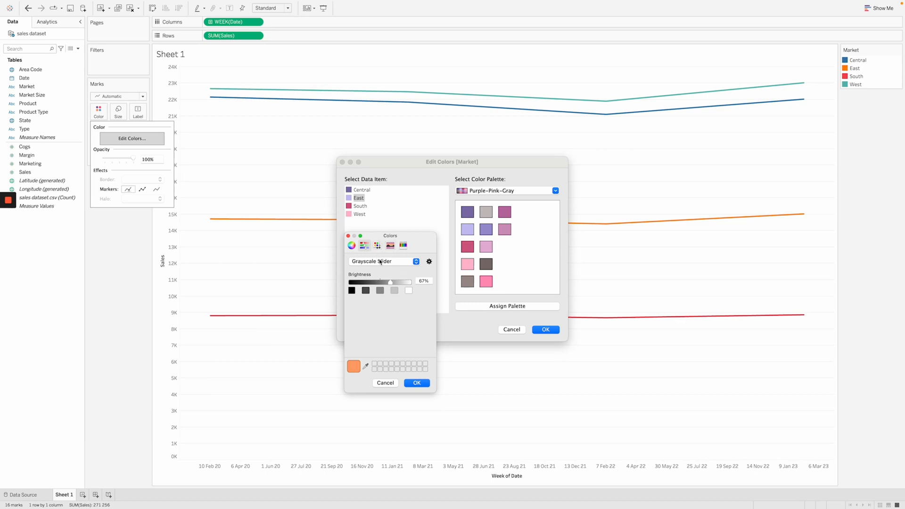
pyautogui.click(380, 262)
pyautogui.click(376, 273)
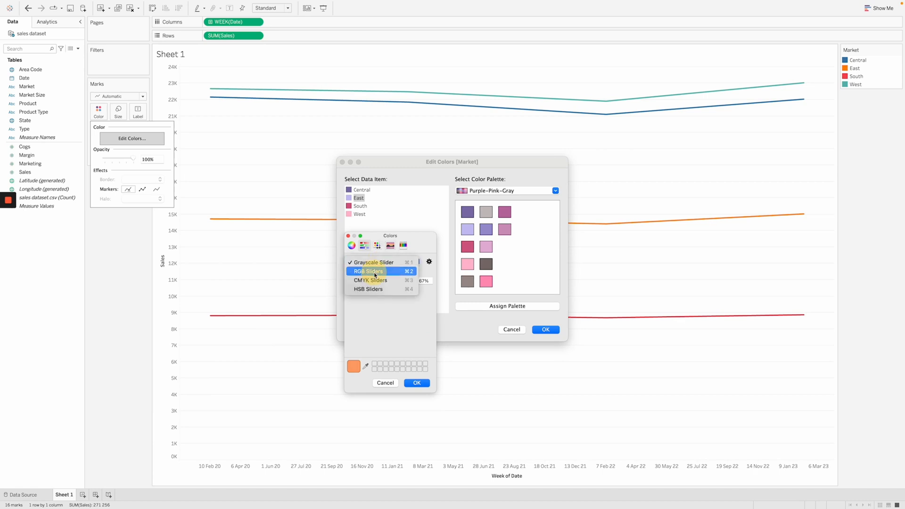
pyautogui.doubleClick(418, 333)
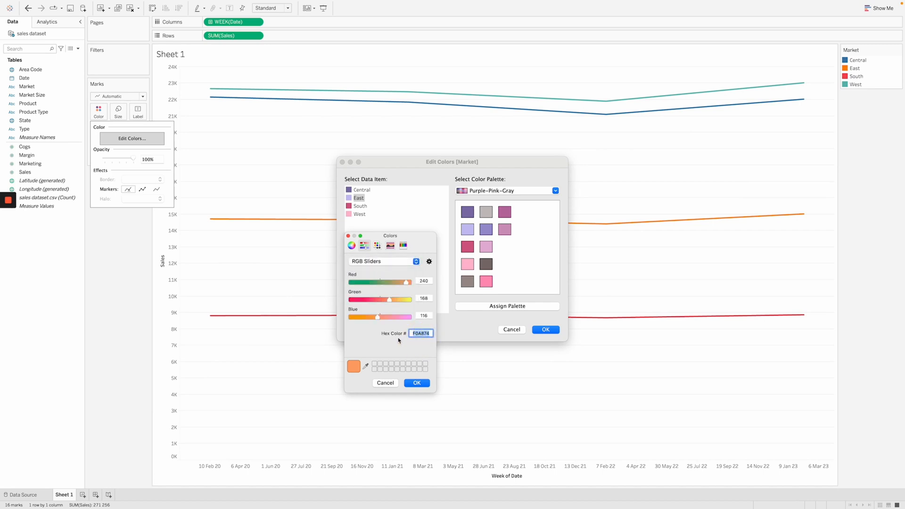
# Look through the palette, spectrum and pencil modes of the color picker and return to the color wheel.
pyautogui.click(377, 245)
pyautogui.click(395, 247)
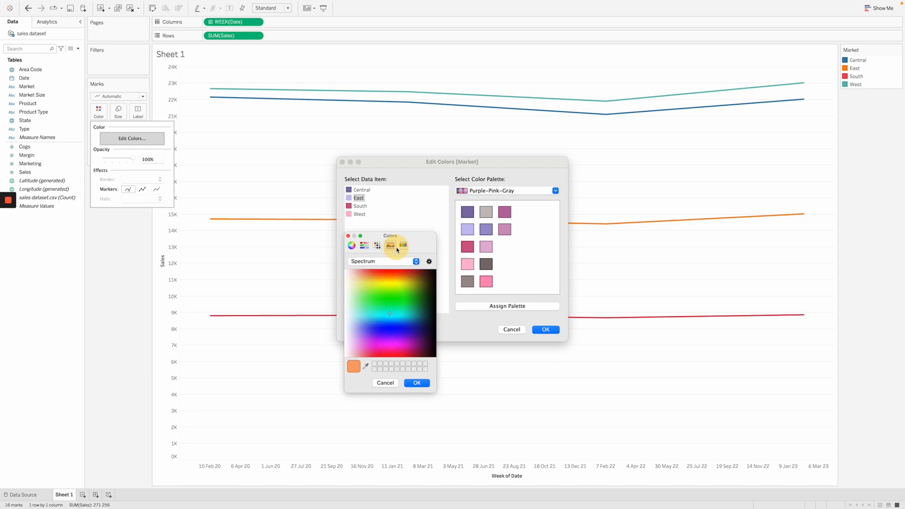
pyautogui.click(403, 245)
pyautogui.click(351, 245)
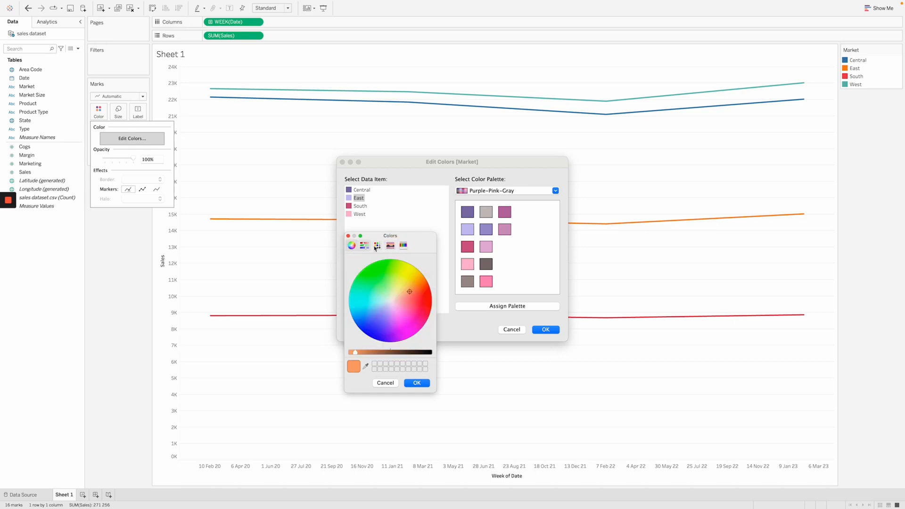
# Set East's custom color to dark gray with hex value 7F7F7D and apply the edited Market colors.
pyautogui.click(391, 302)
pyautogui.moveTo(375, 353); pyautogui.dragTo(397, 355)
pyautogui.click(363, 247)
pyautogui.click(376, 262)
pyautogui.click(376, 261)
pyautogui.click(413, 333)
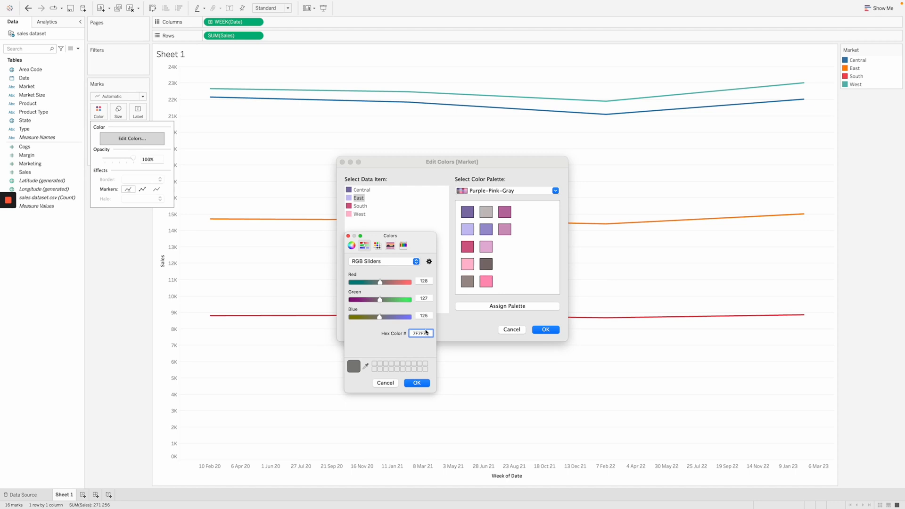
pyautogui.doubleClick(424, 333)
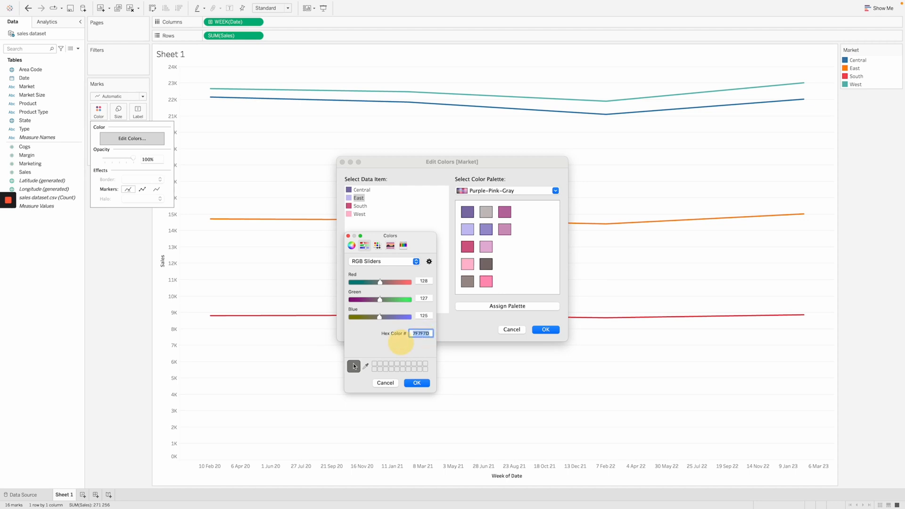
pyautogui.click(423, 382)
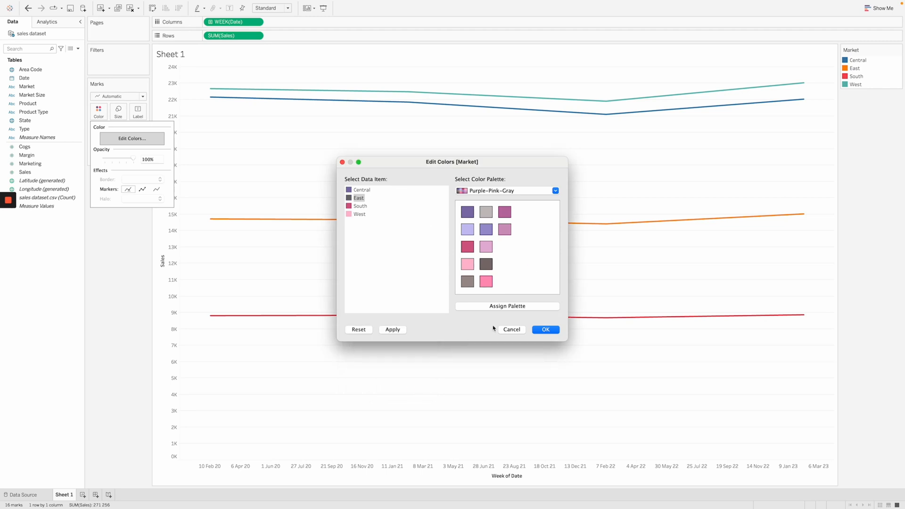
pyautogui.click(550, 330)
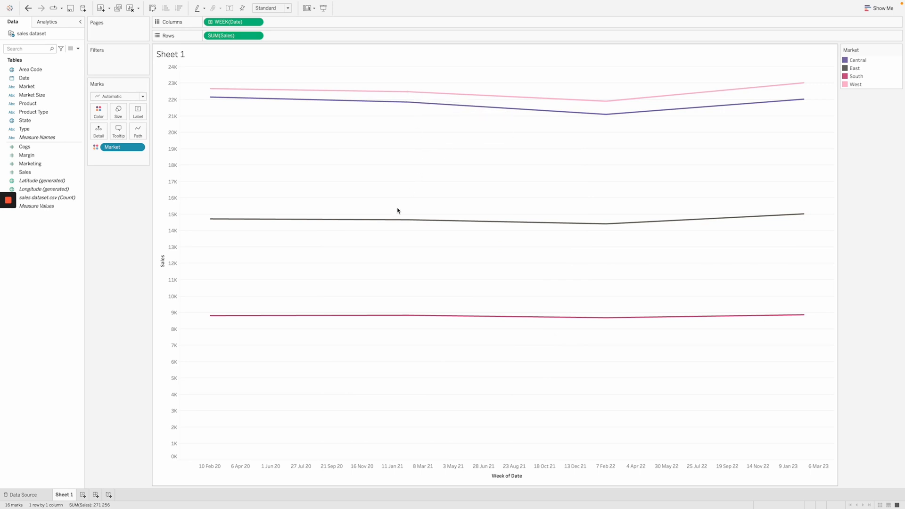
# Increase the thickness of the lines slightly and label the marks with the sum of Sales.
pyautogui.click(117, 113)
pyautogui.moveTo(134, 134); pyautogui.dragTo(141, 134)
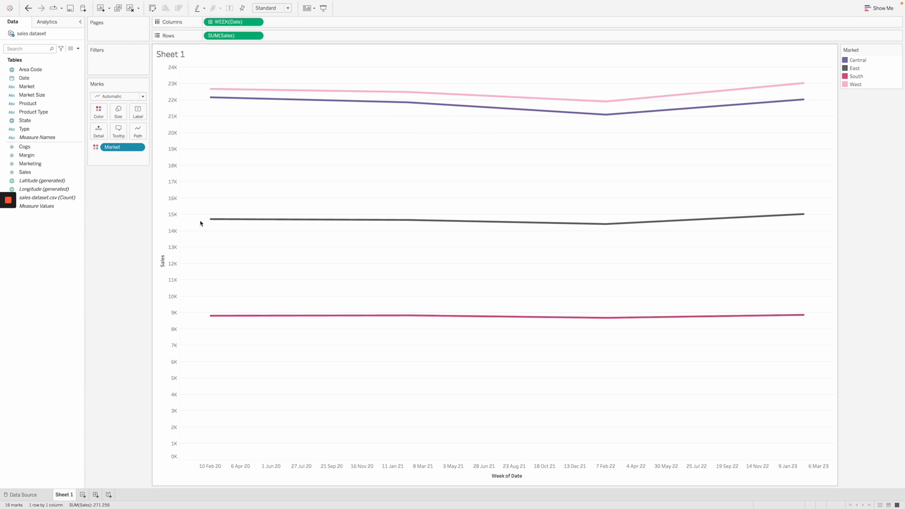
pyautogui.click(35, 173)
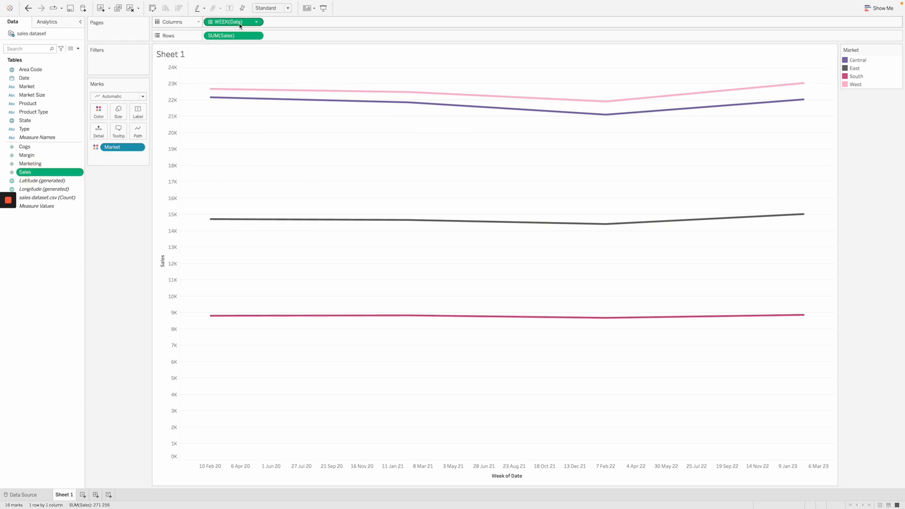
pyautogui.moveTo(20, 173); pyautogui.dragTo(136, 114)
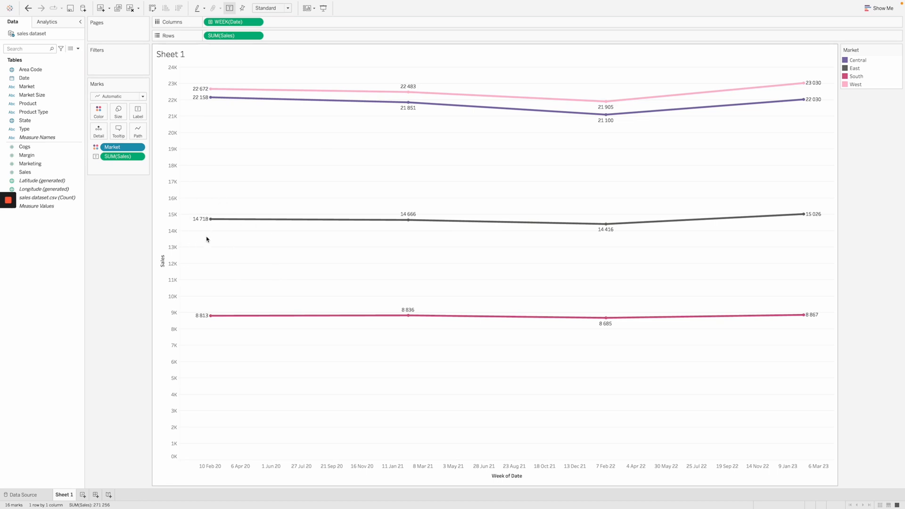
pyautogui.moveTo(225, 221)
# Set the default number format of the Sales field to Currency (Standard) with the English (South Africa) locale.
pyautogui.click(27, 172)
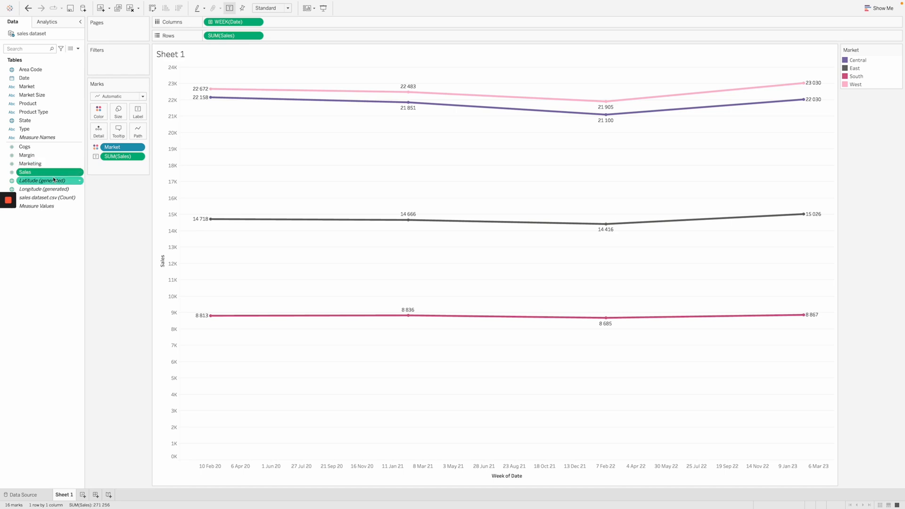
pyautogui.click(80, 173)
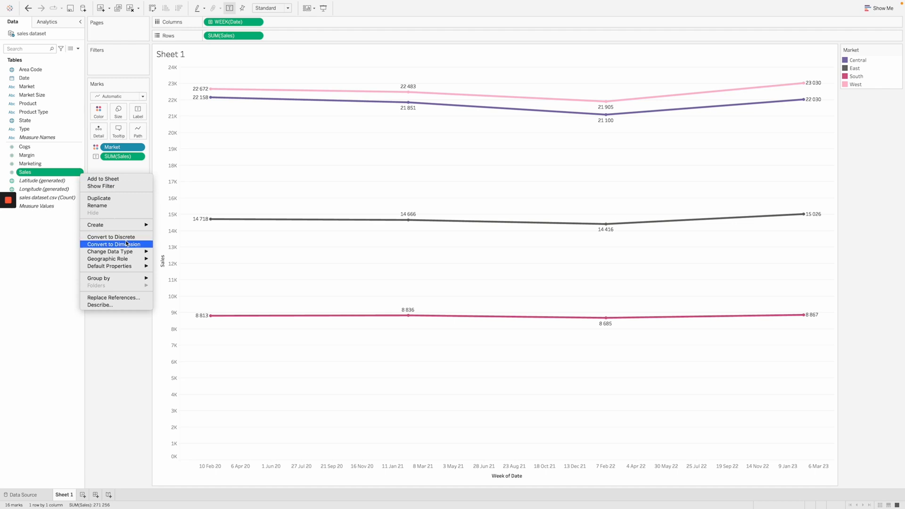
pyautogui.moveTo(121, 269)
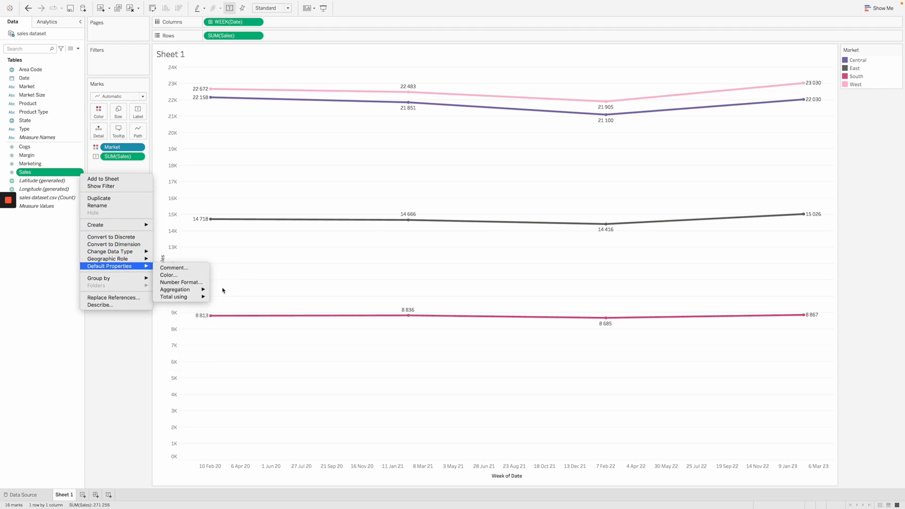
pyautogui.click(192, 286)
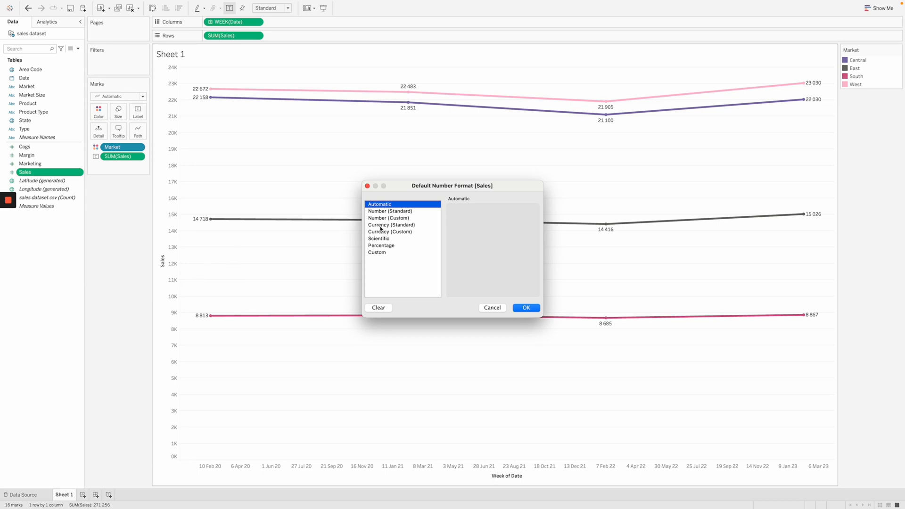
pyautogui.click(380, 226)
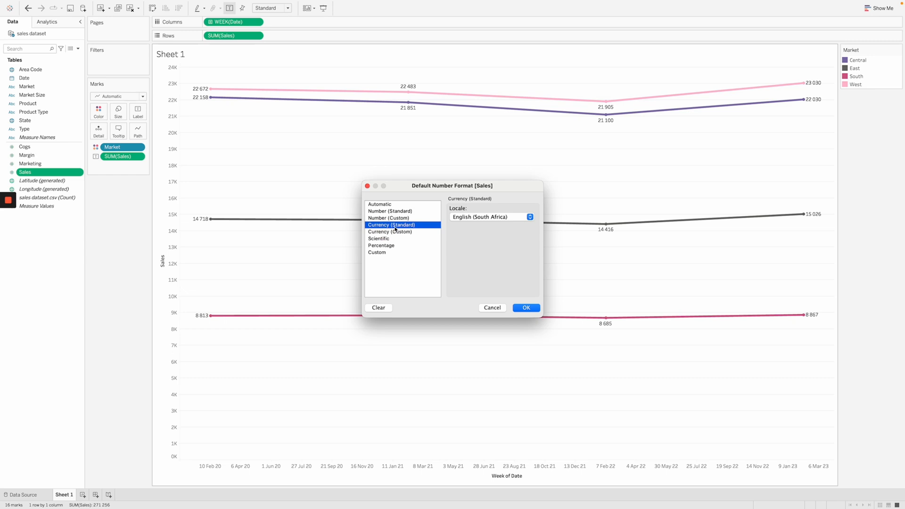
pyautogui.click(466, 211)
pyautogui.click(458, 208)
pyautogui.click(493, 218)
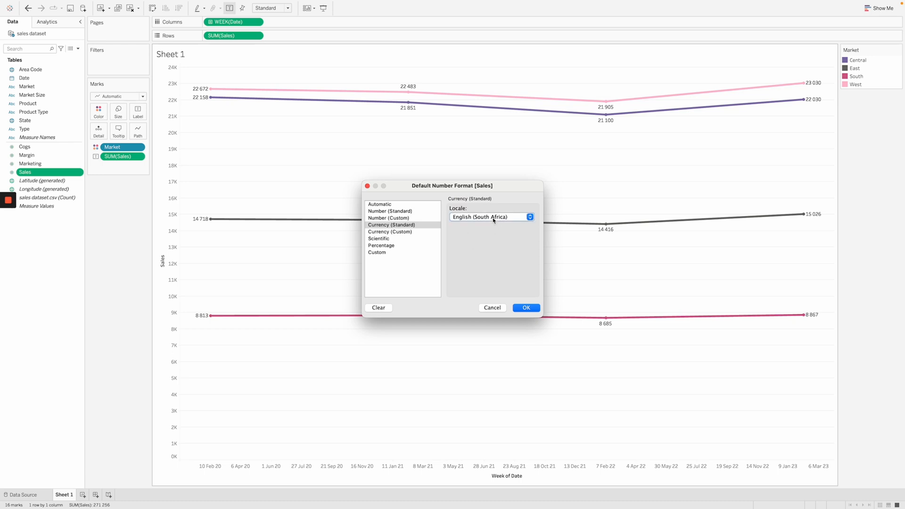
pyautogui.click(483, 220)
pyautogui.scroll(-5, 527, 333)
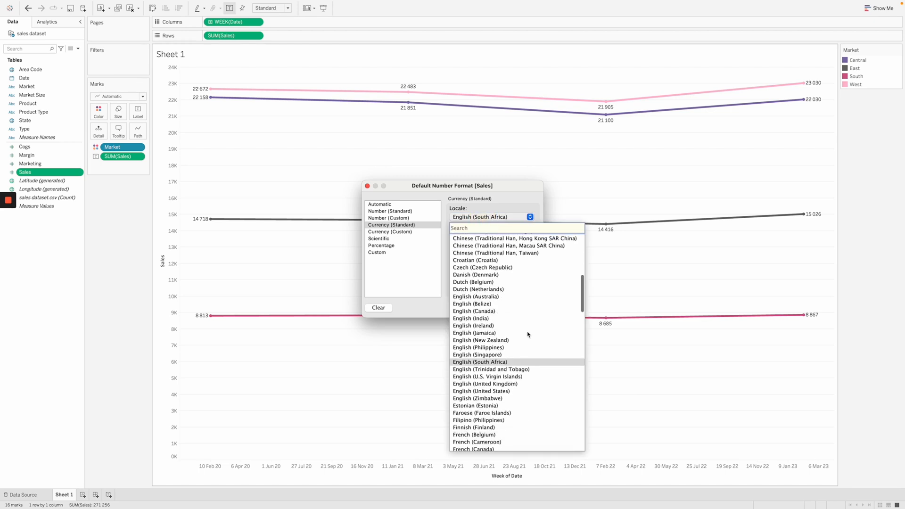
pyautogui.click(494, 213)
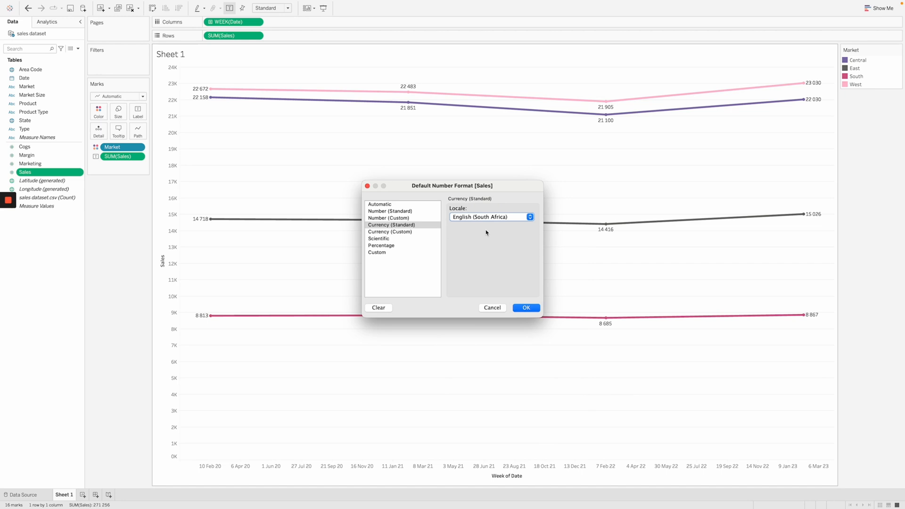
pyautogui.click(525, 308)
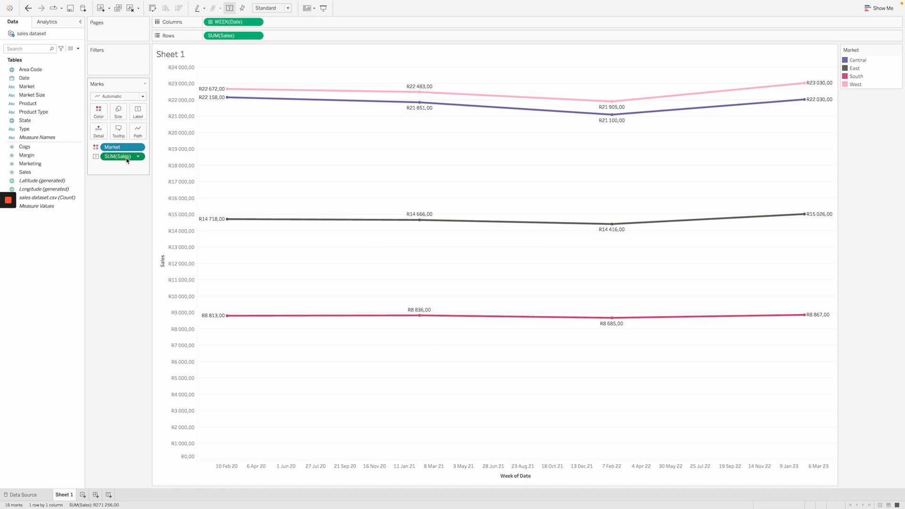
pyautogui.moveTo(119, 157); pyautogui.dragTo(119, 159)
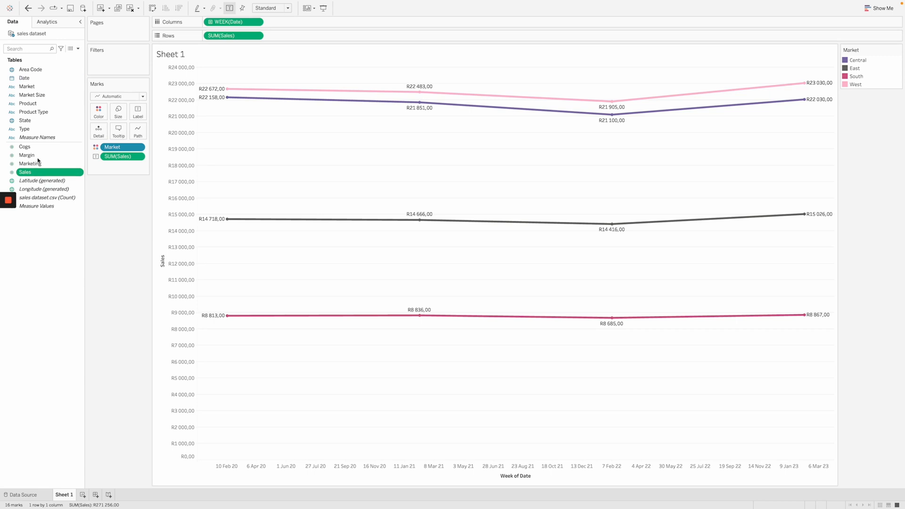
pyautogui.keyDown('ctrl'); pyautogui.click(44, 104); pyautogui.keyUp('ctrl')
pyautogui.click(50, 173)
pyautogui.click(89, 214)
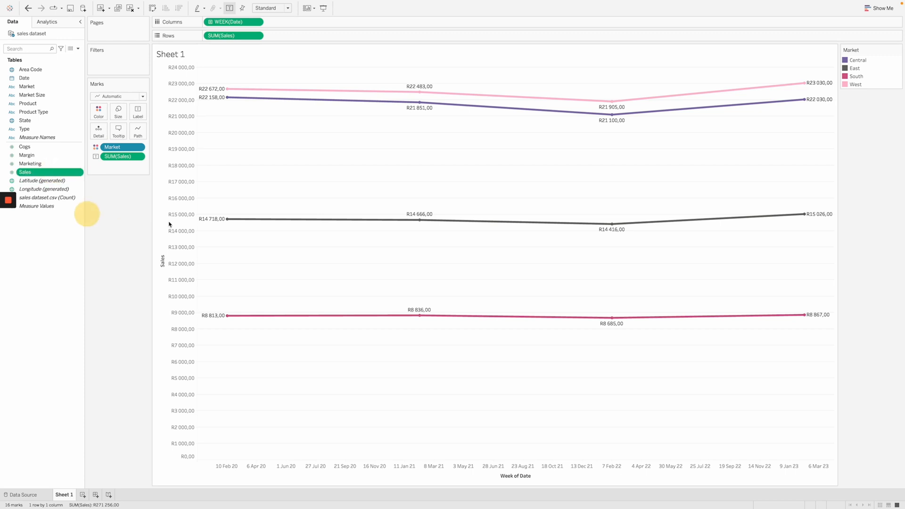
# Format the pane numbers of the SUM(Sales) label as Currency (Custom) with 1 decimal place and display units of Thousands (K).
pyautogui.click(128, 158)
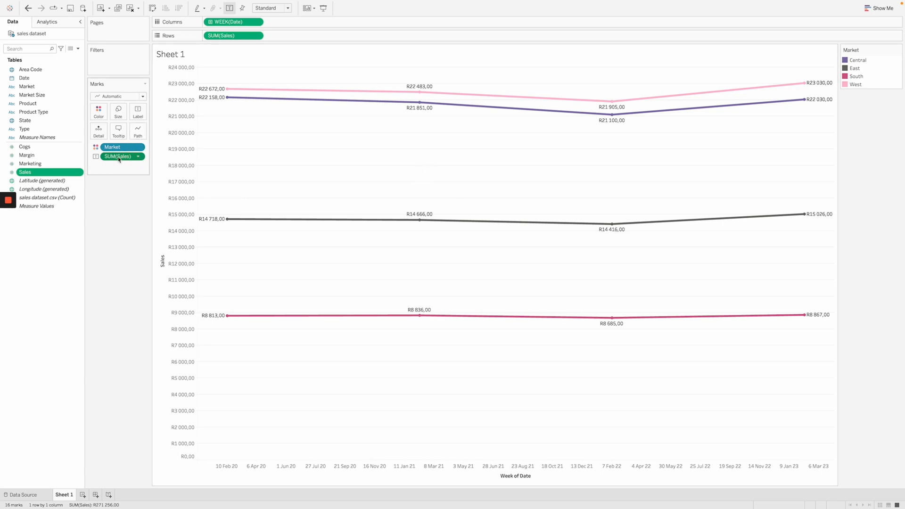
pyautogui.click(139, 157)
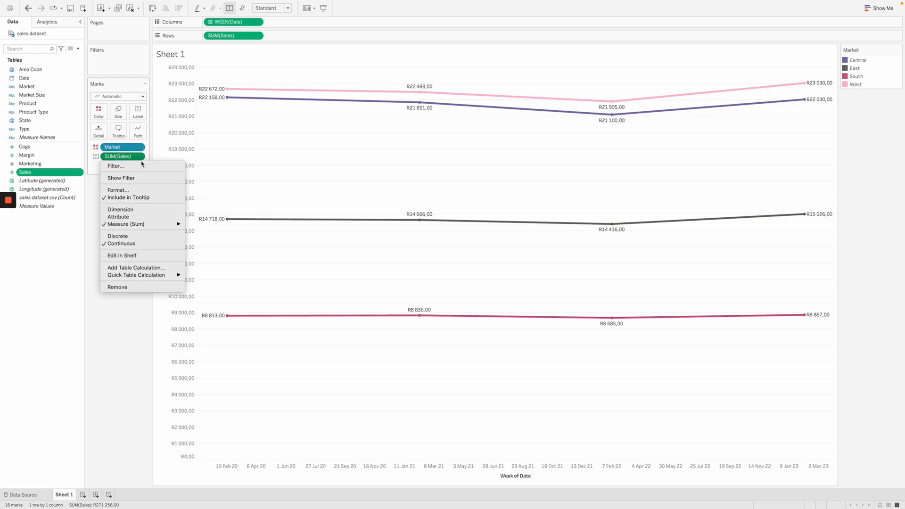
pyautogui.click(122, 190)
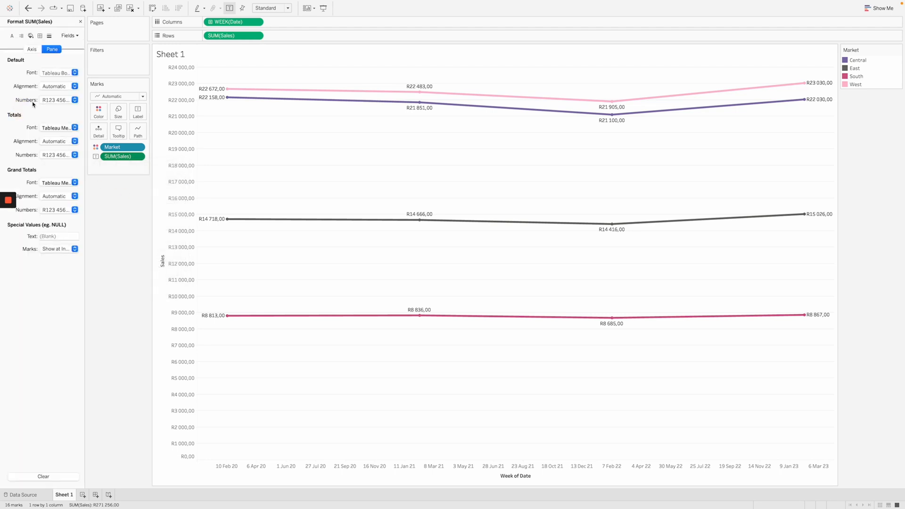
pyautogui.click(51, 51)
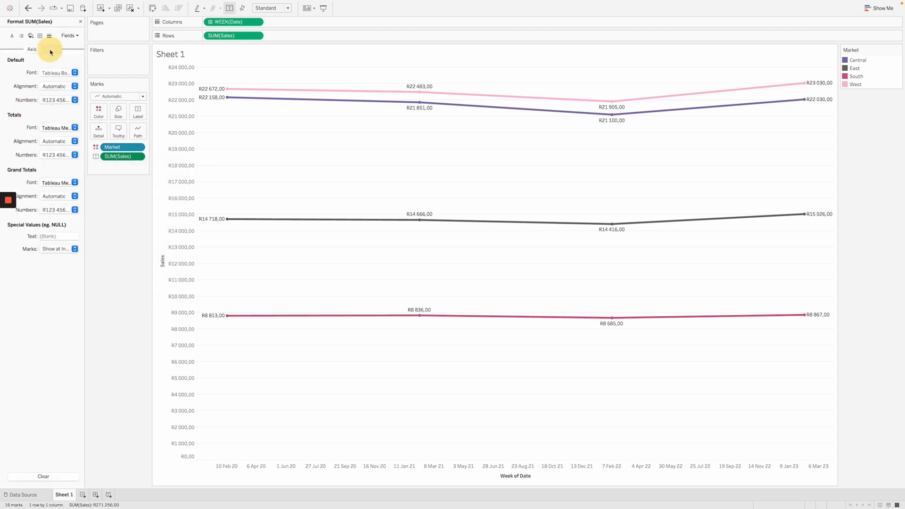
pyautogui.click(55, 51)
pyautogui.click(29, 63)
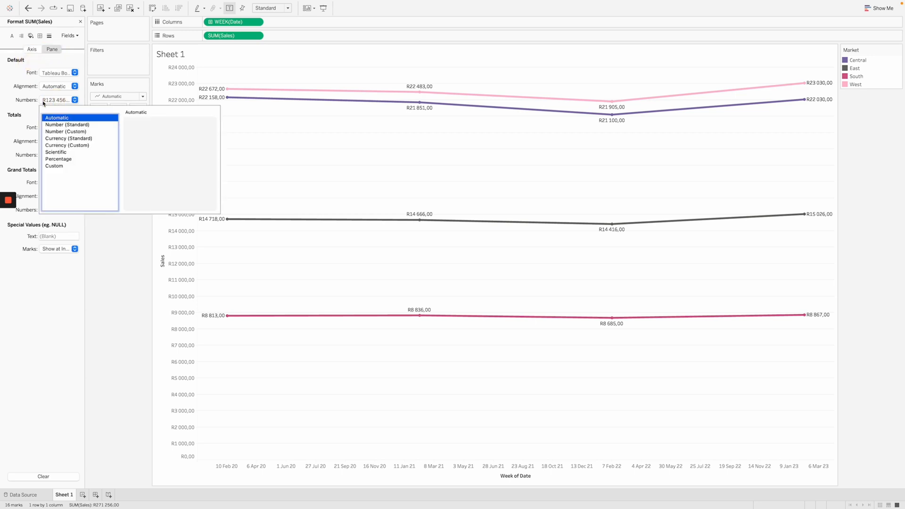
pyautogui.click(75, 147)
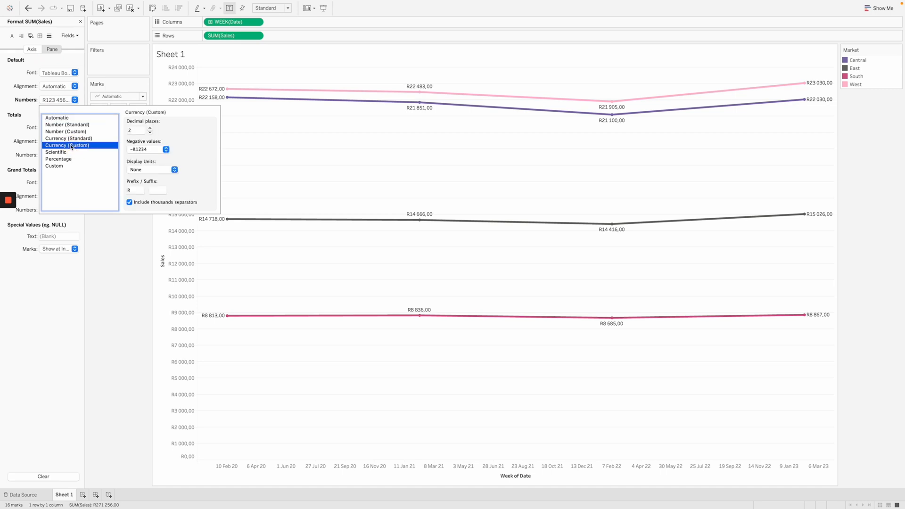
pyautogui.click(150, 132)
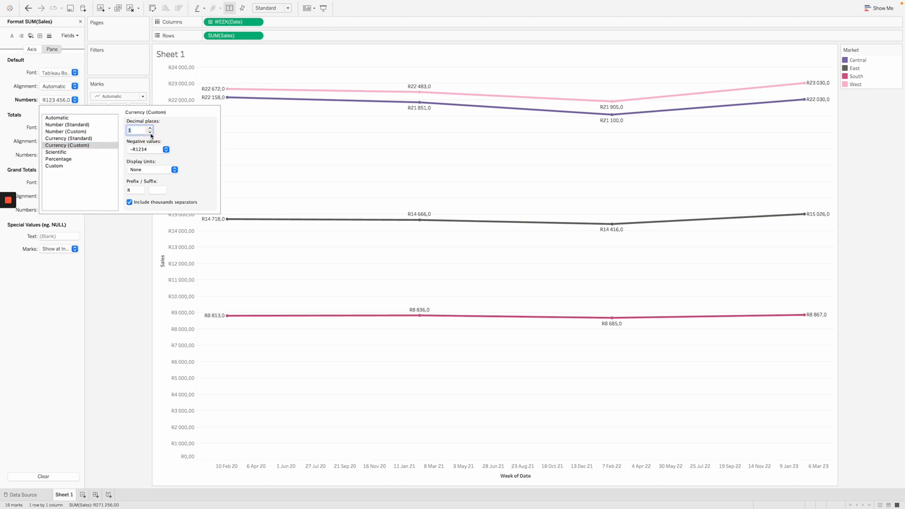
pyautogui.click(181, 150)
pyautogui.click(152, 170)
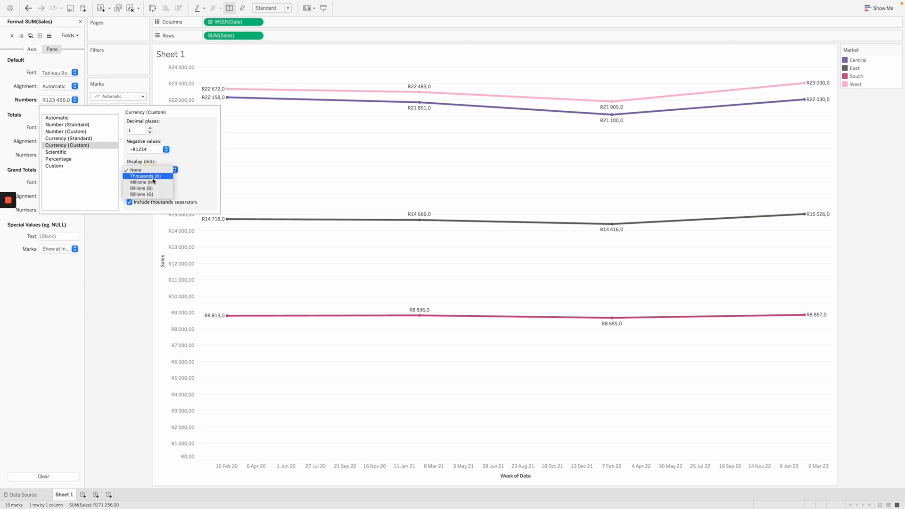
pyautogui.click(150, 176)
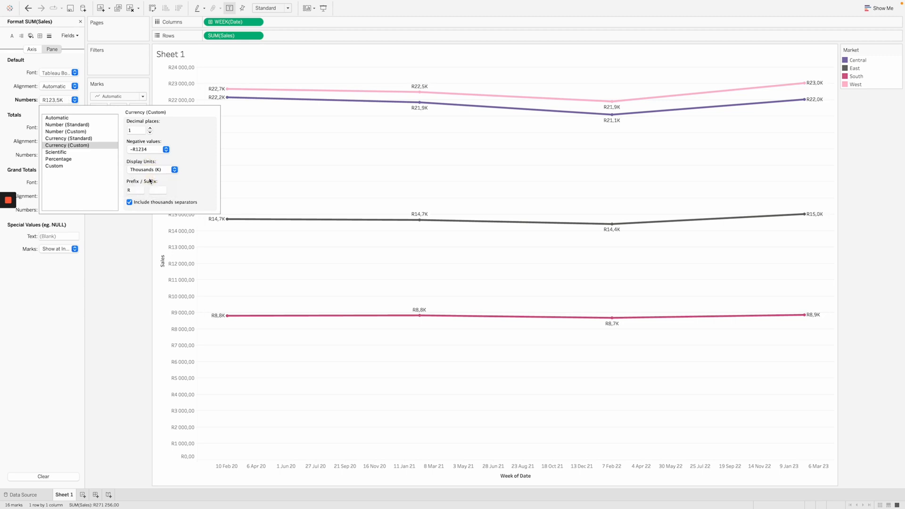
pyautogui.click(139, 285)
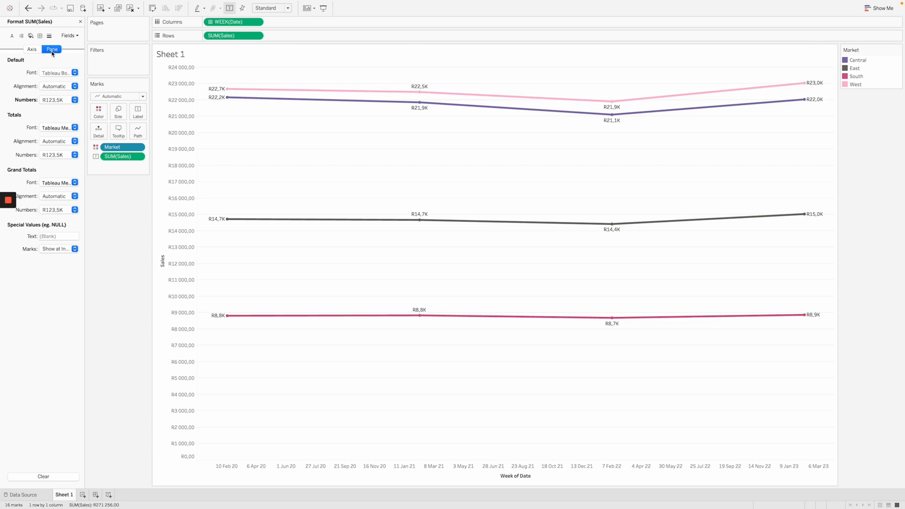
# Format the Sales axis scale numbers as Currency (Custom) in Thousands (K) with 0 decimal places.
pyautogui.click(31, 50)
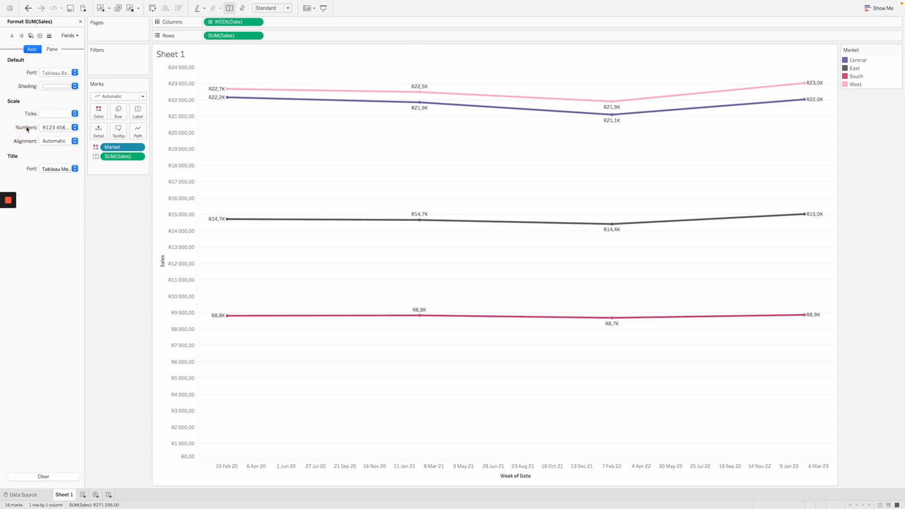
pyautogui.click(59, 128)
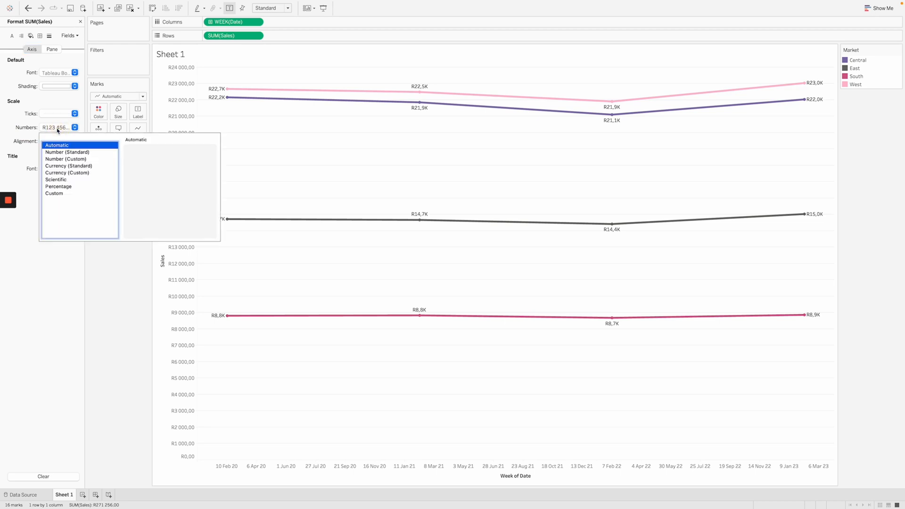
pyautogui.click(80, 173)
pyautogui.click(150, 160)
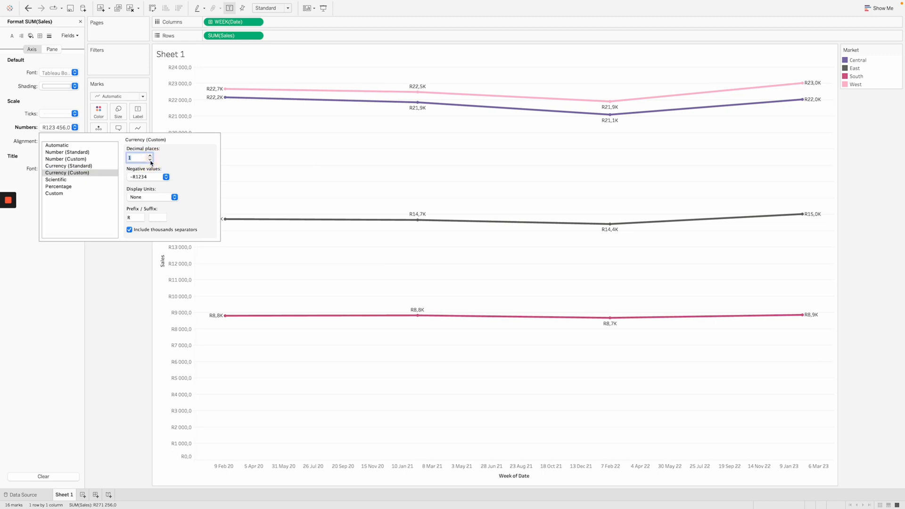
pyautogui.click(156, 198)
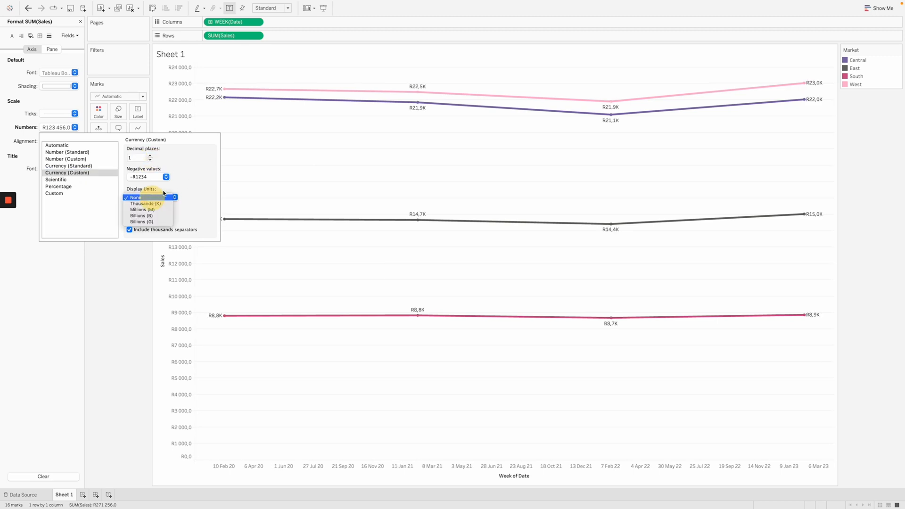
pyautogui.click(156, 205)
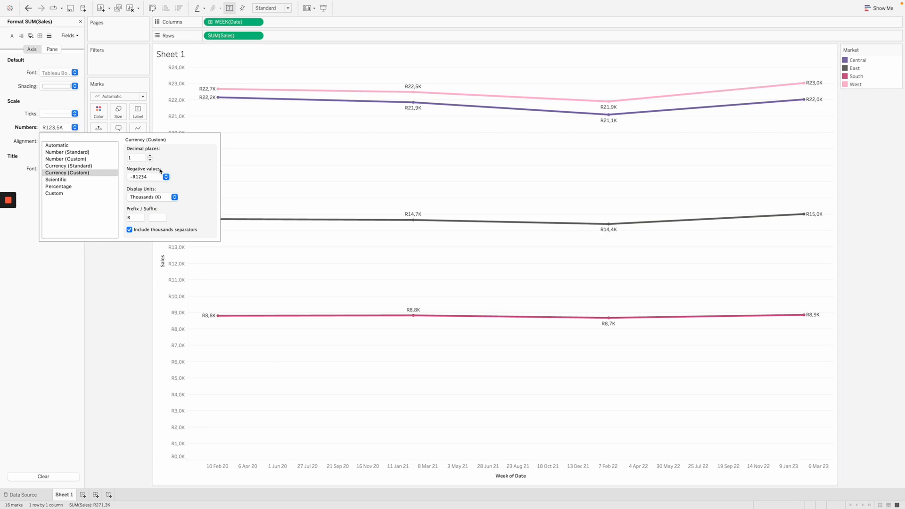
pyautogui.click(139, 158)
pyautogui.click(151, 161)
pyautogui.click(180, 163)
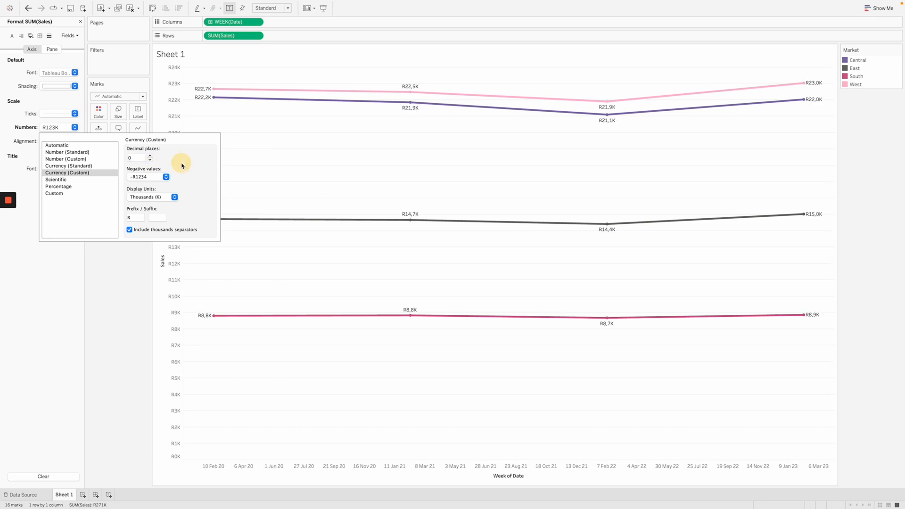
pyautogui.click(283, 149)
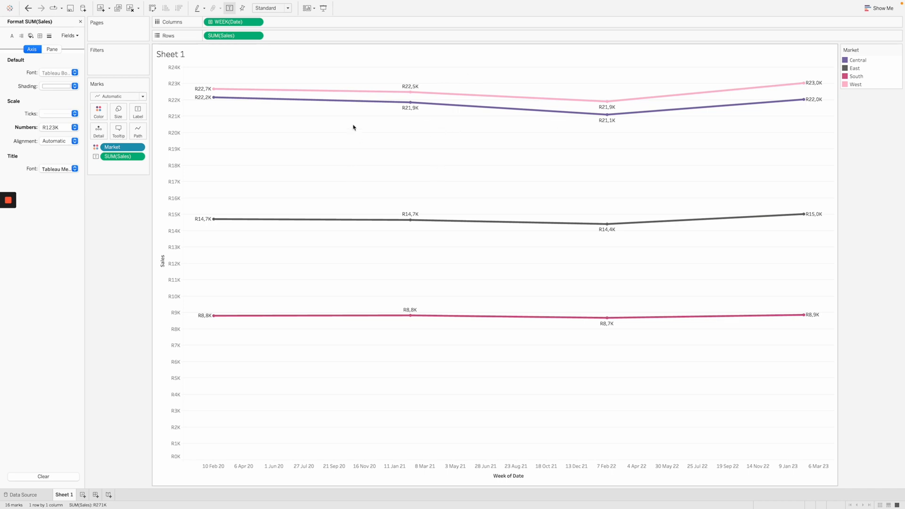
# Set the default worksheet font of the whole sheet to Tableau Bold in black.
pyautogui.rightClick(412, 144)
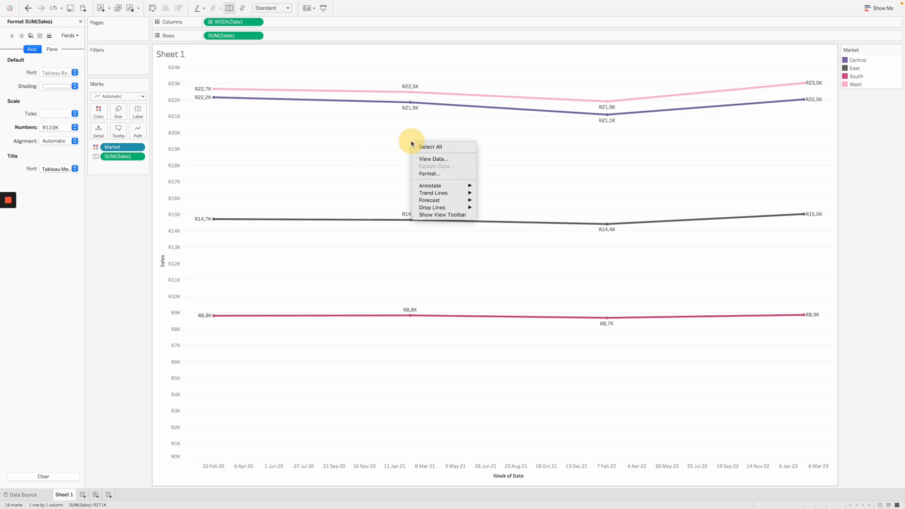
pyautogui.click(450, 174)
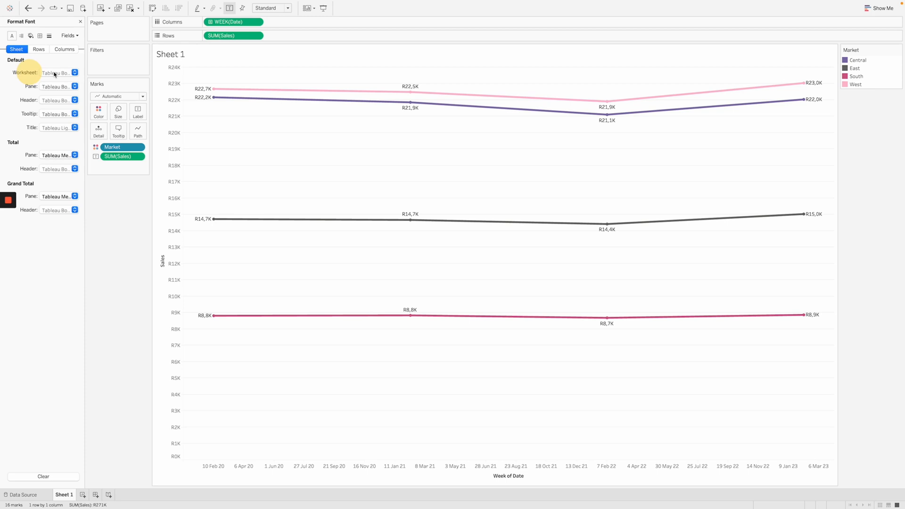
pyautogui.click(18, 52)
pyautogui.click(47, 73)
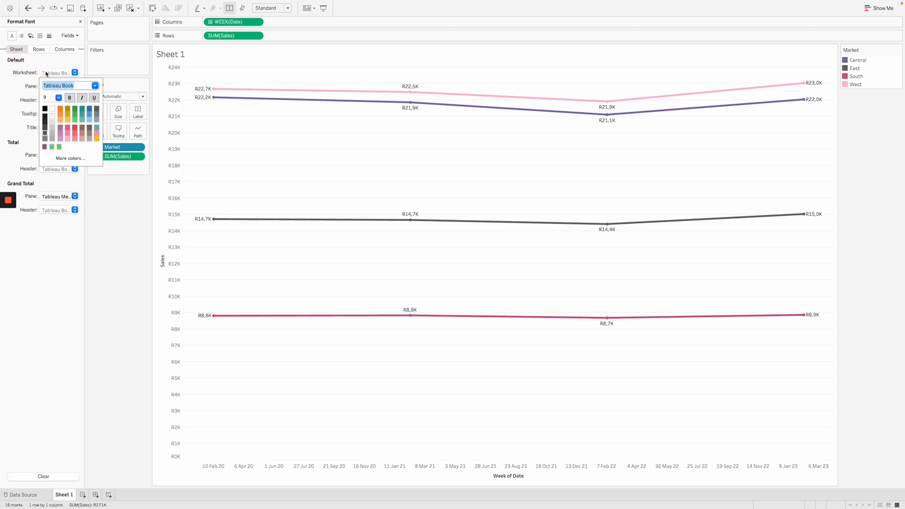
pyautogui.click(95, 86)
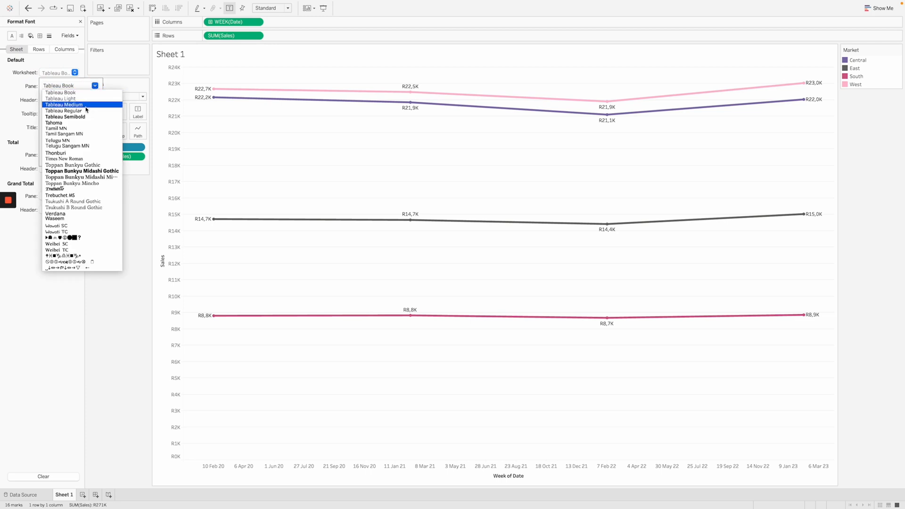
pyautogui.scroll(2, 80, 101)
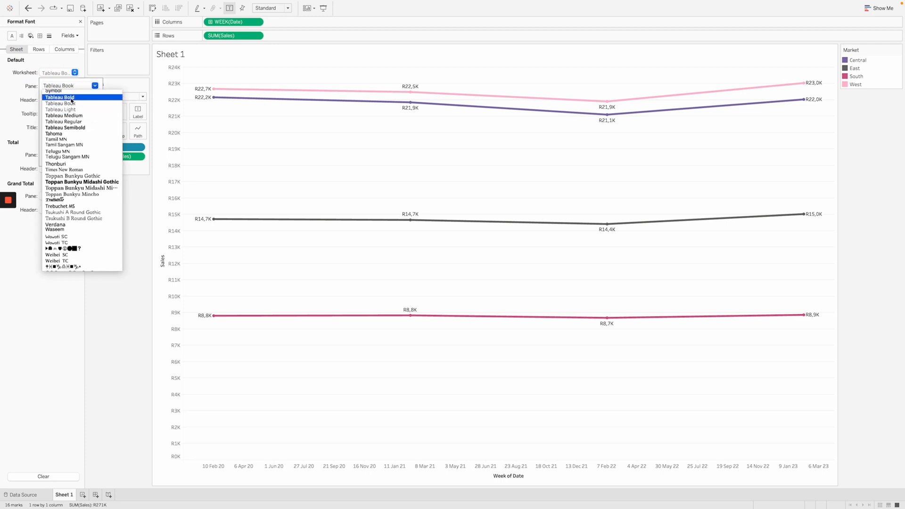
pyautogui.click(71, 98)
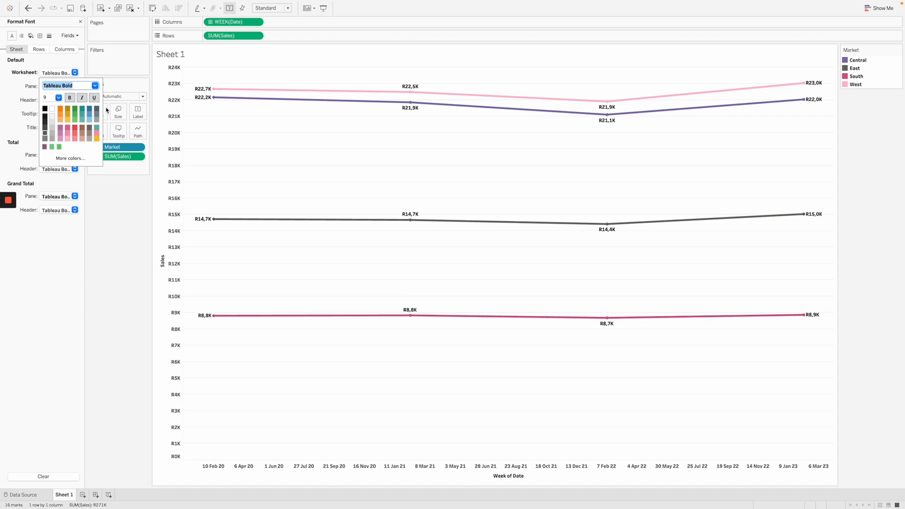
pyautogui.click(44, 110)
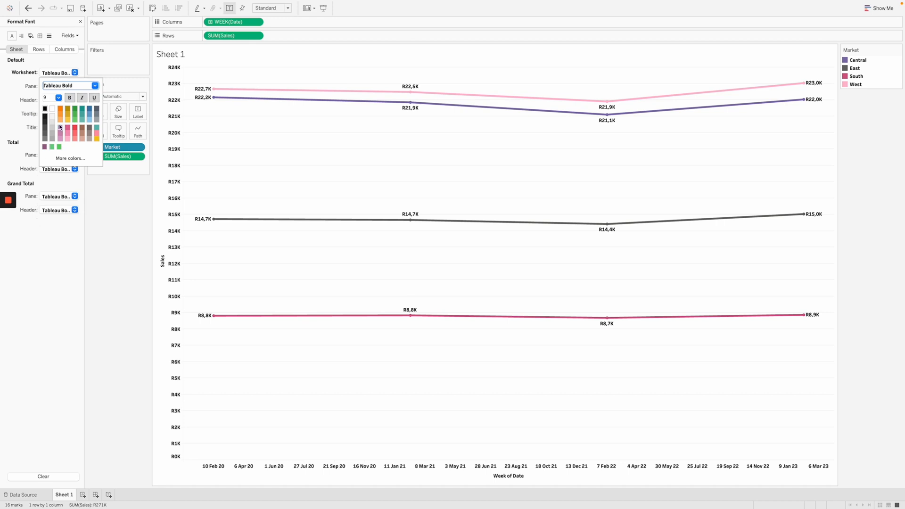
# Set the grid lines of the rows to None so the line chart has no horizontal grid lines.
pyautogui.click(48, 35)
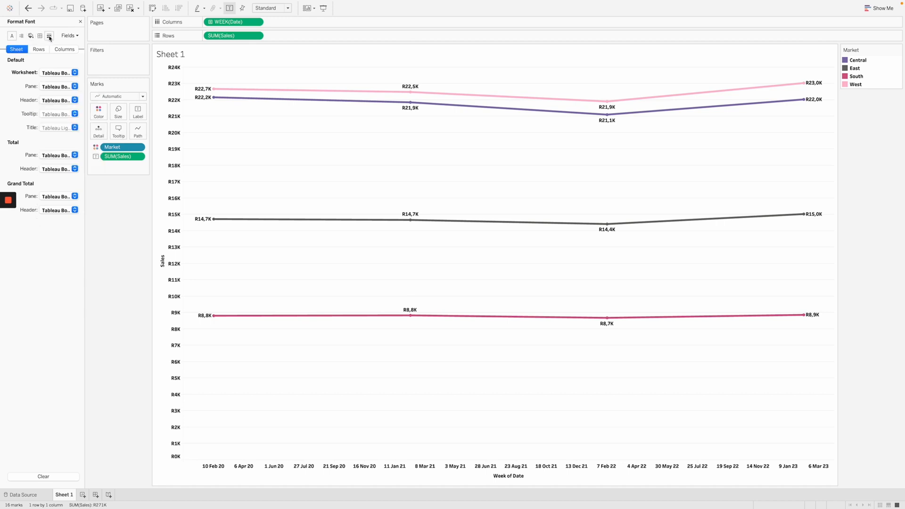
pyautogui.click(50, 37)
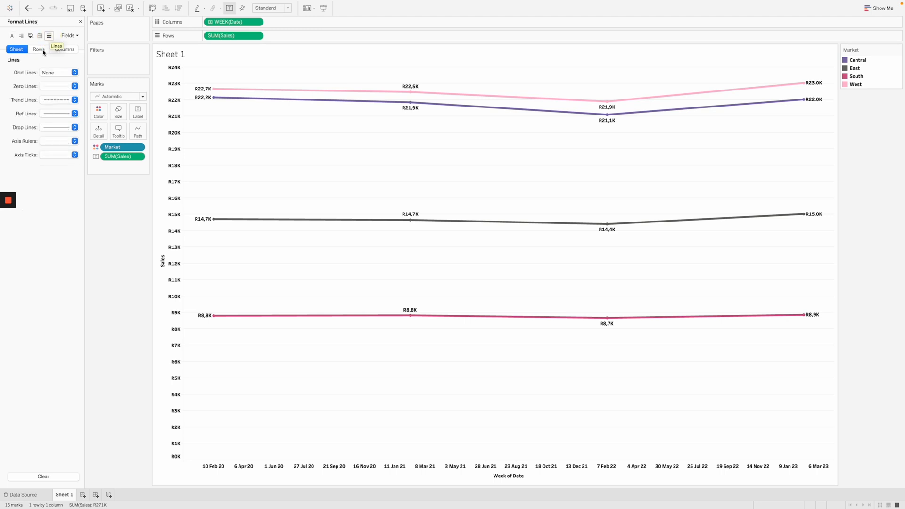
pyautogui.click(39, 49)
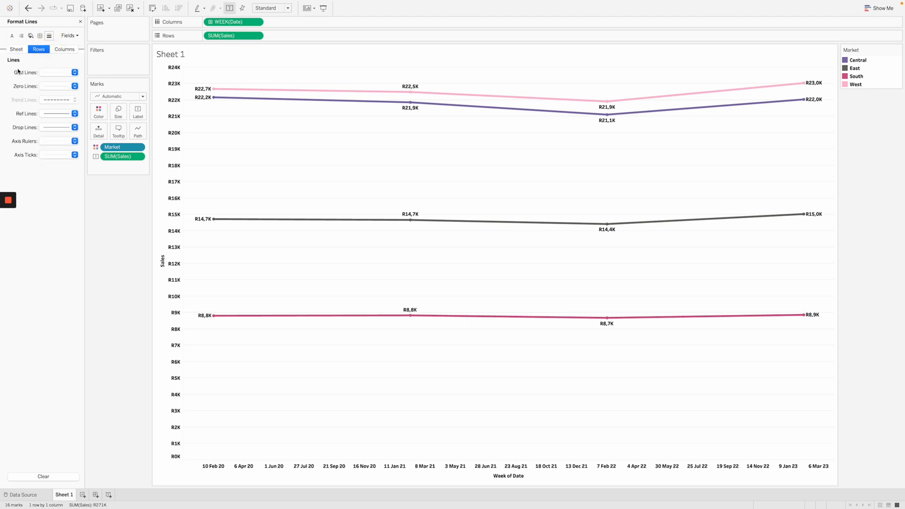
pyautogui.click(58, 72)
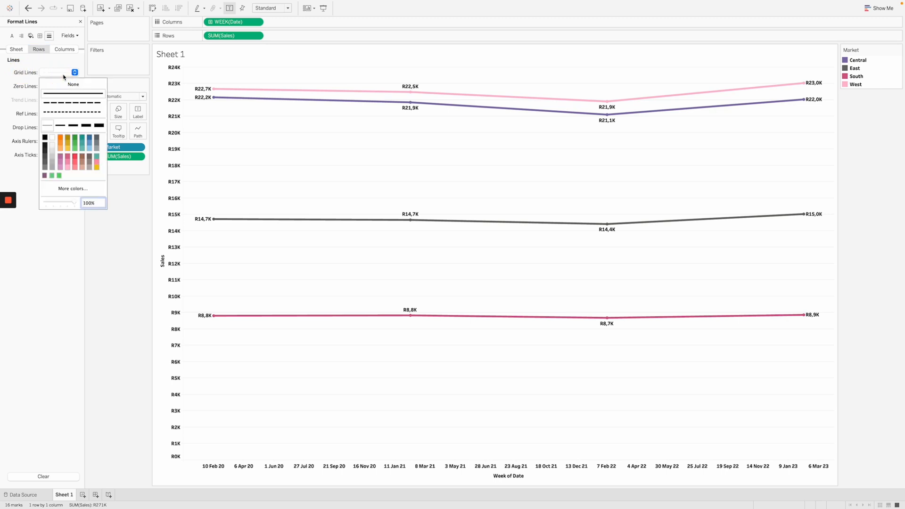
pyautogui.click(68, 84)
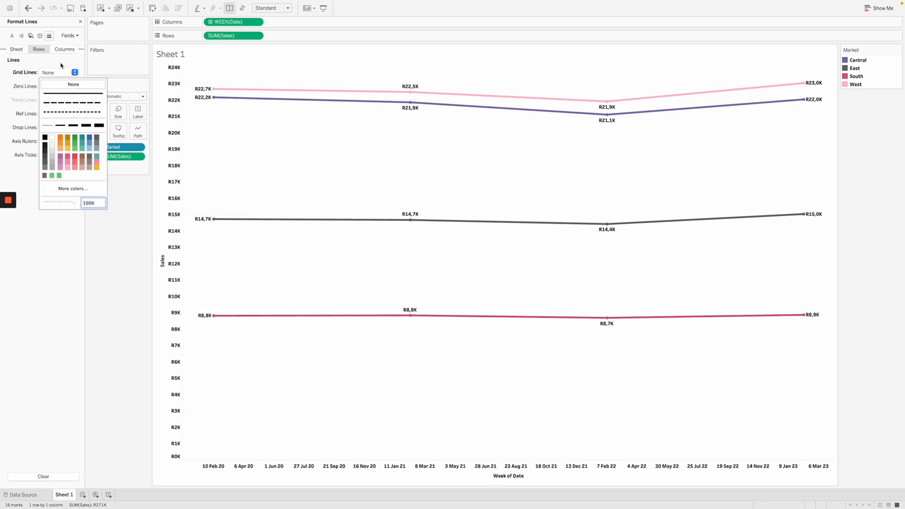
pyautogui.click(60, 65)
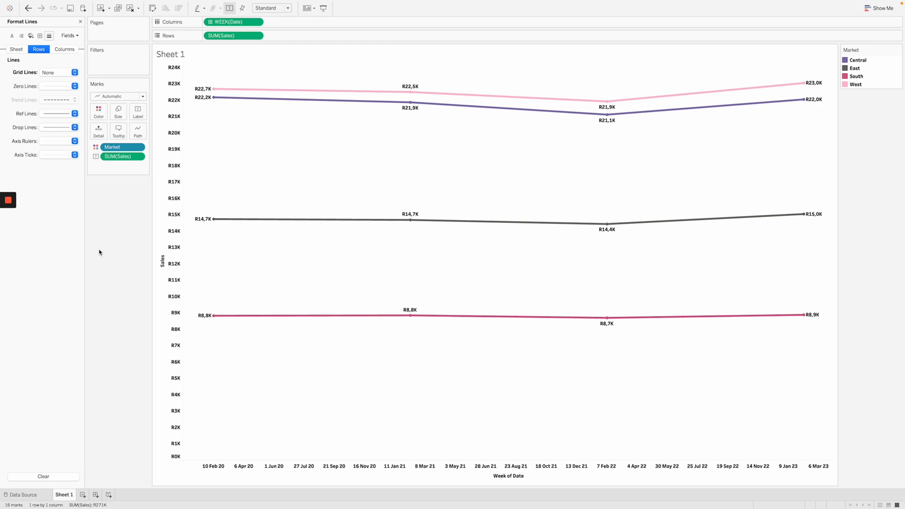
# Replace the worksheet title text with "Sales by Week".
pyautogui.click(196, 56)
pyautogui.click(173, 57)
pyautogui.doubleClick(173, 56)
pyautogui.moveTo(751, 77); pyautogui.dragTo(443, 131)
pyautogui.tripleClick(454, 162)
pyautogui.press('BackSpace')
pyautogui.write('Sales by Week')
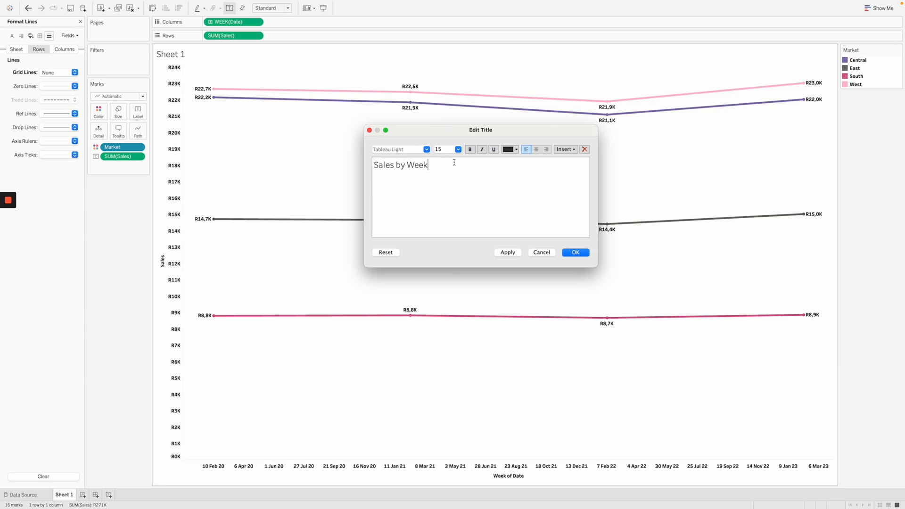
# Center the "Sales by Week" title, set its font to Tableau Bold and apply the title changes.
pyautogui.moveTo(457, 168); pyautogui.dragTo(358, 168)
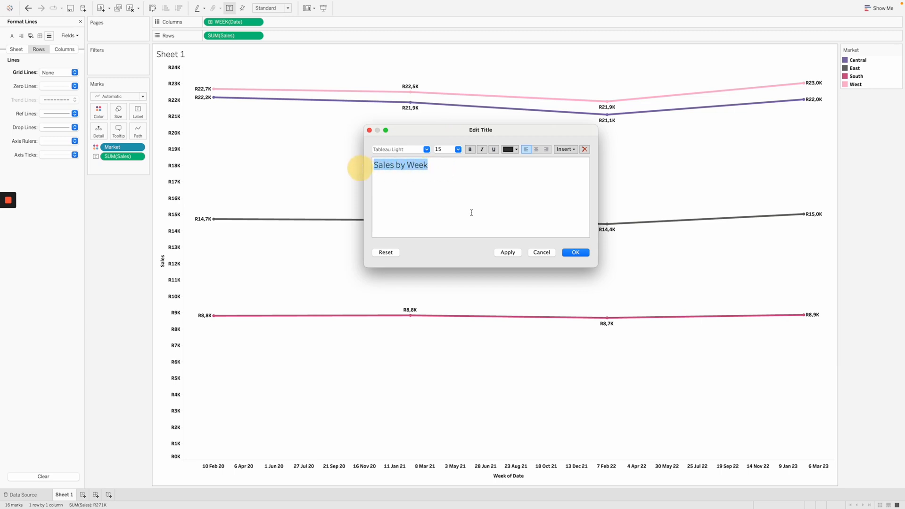
pyautogui.click(535, 149)
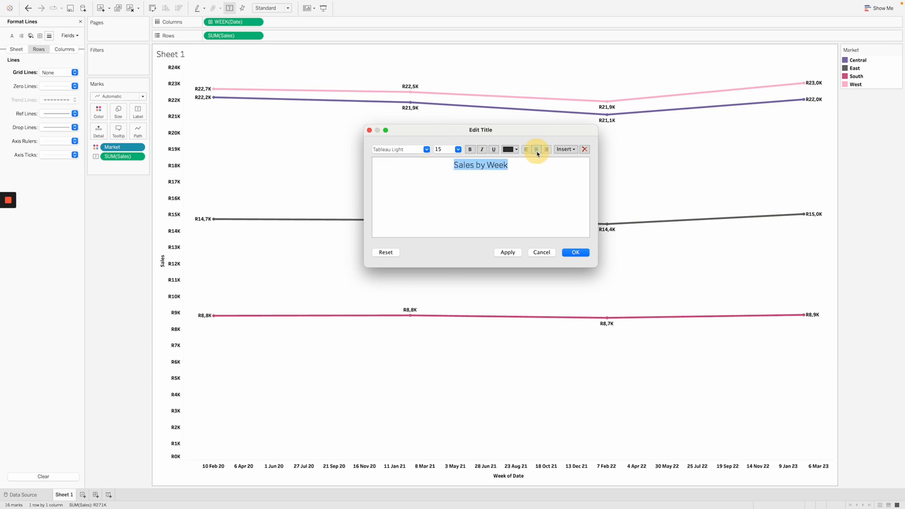
pyautogui.click(428, 151)
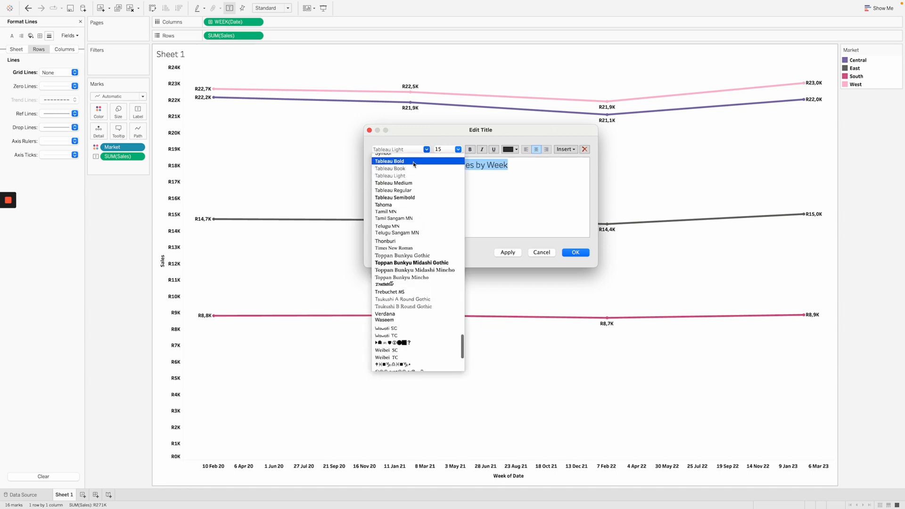
pyautogui.click(416, 168)
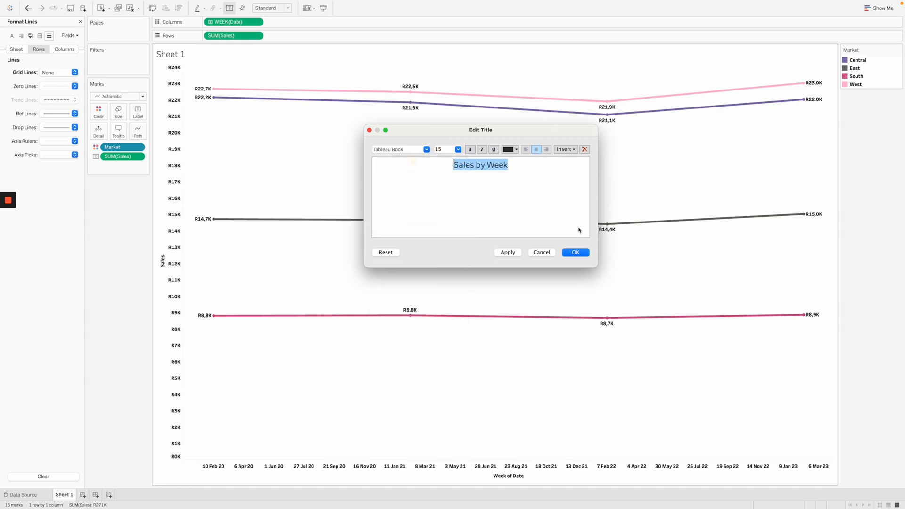
pyautogui.click(426, 150)
pyautogui.scroll(2, 414, 189)
pyautogui.click(399, 178)
pyautogui.click(505, 180)
pyautogui.click(575, 251)
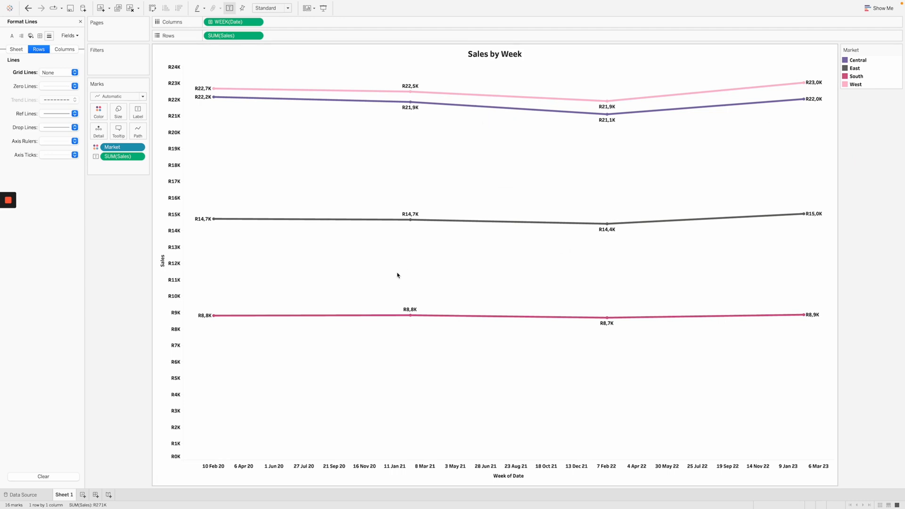
# Rename the worksheet Sheet 1 as "Sales by Week".
pyautogui.doubleClick(65, 498)
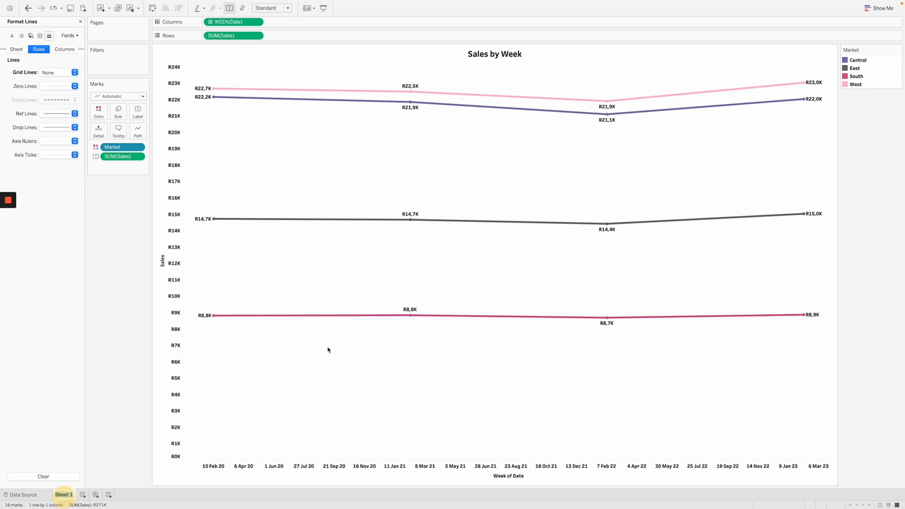
pyautogui.press('BackSpace')
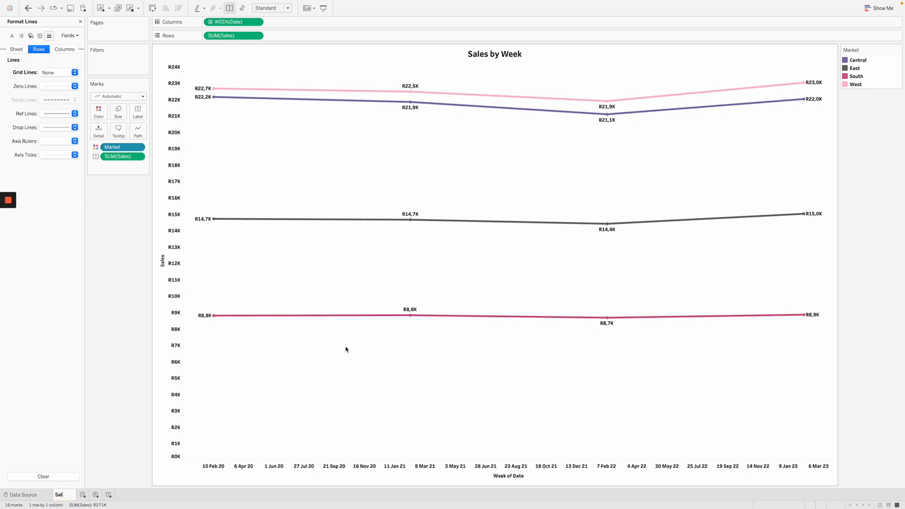
pyautogui.write('Sales by Week')
pyautogui.click(8, 200)
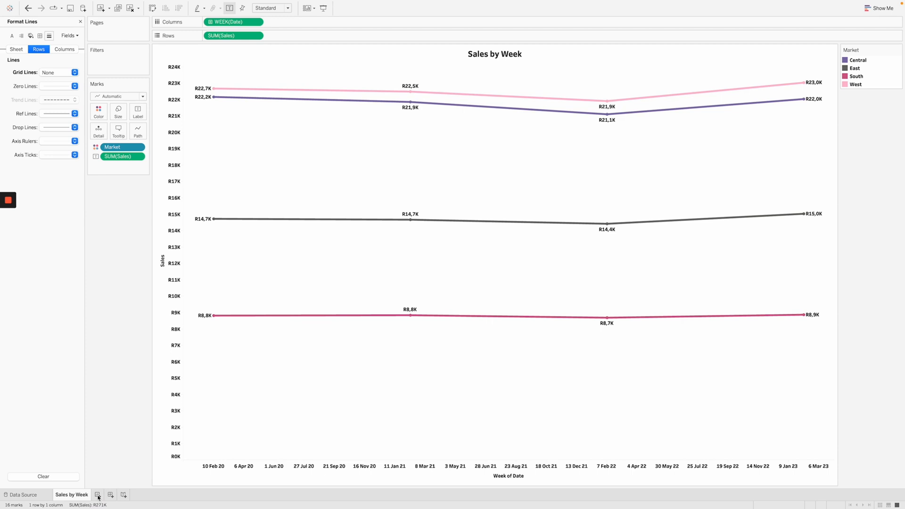
# Duplicate the Sales by Week worksheet and close the line formatting options to return to the data fields.
pyautogui.rightClick(81, 499)
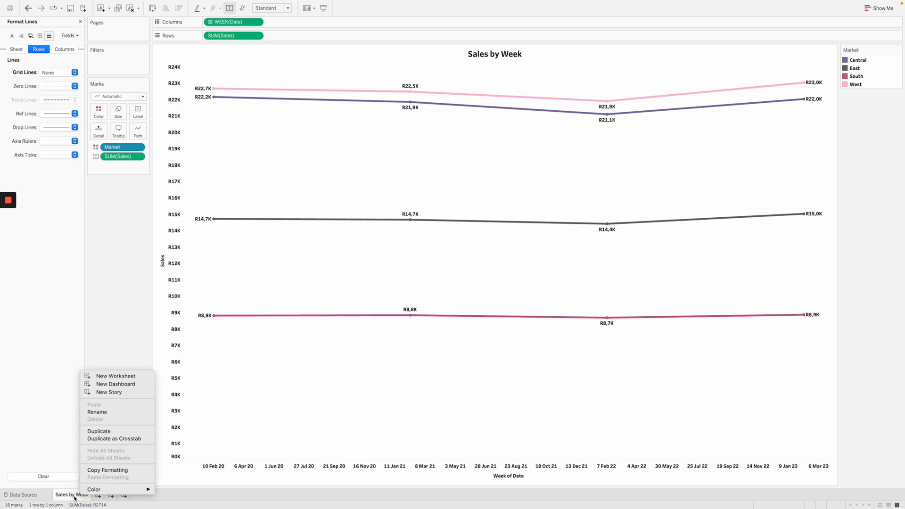
pyautogui.click(124, 436)
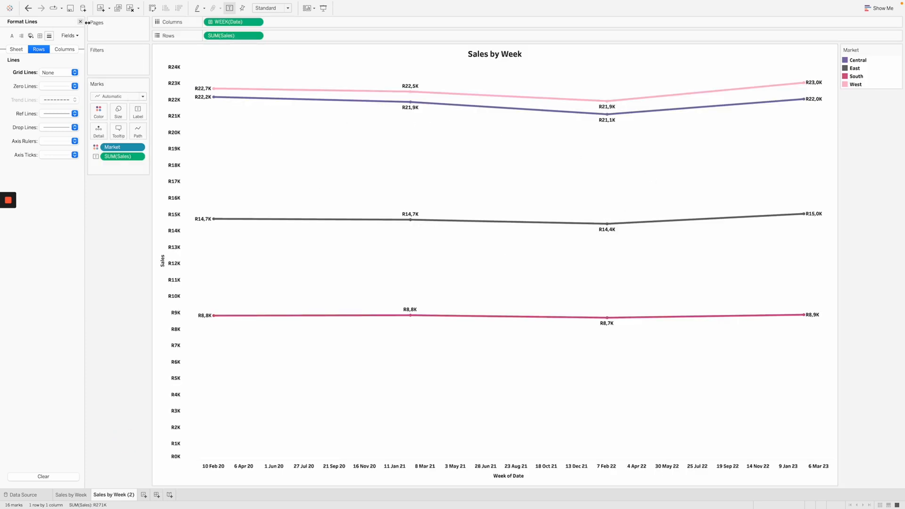
pyautogui.click(60, 22)
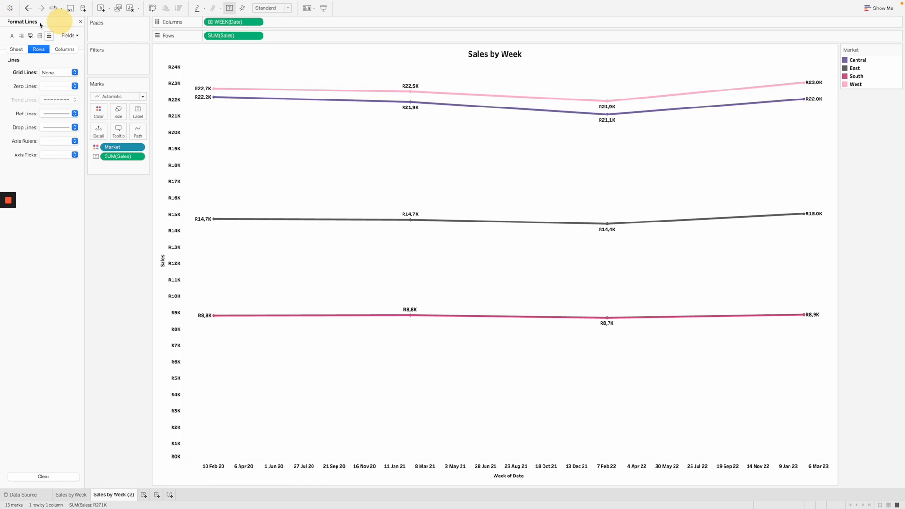
pyautogui.click(80, 21)
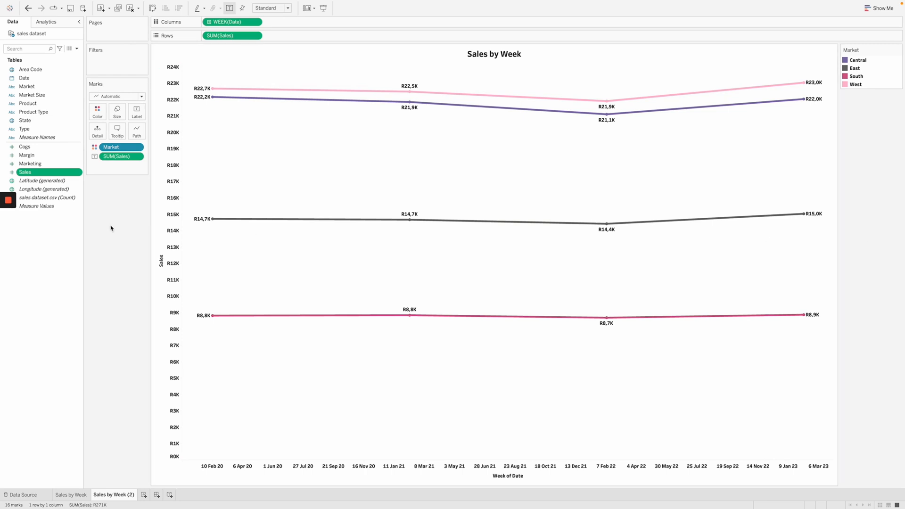
# Clear the duplicated worksheet by removing both SUM(Sales) fields, WEEK(Date) and Market from the view.
pyautogui.moveTo(123, 158); pyautogui.dragTo(121, 207)
pyautogui.moveTo(235, 39); pyautogui.dragTo(123, 210)
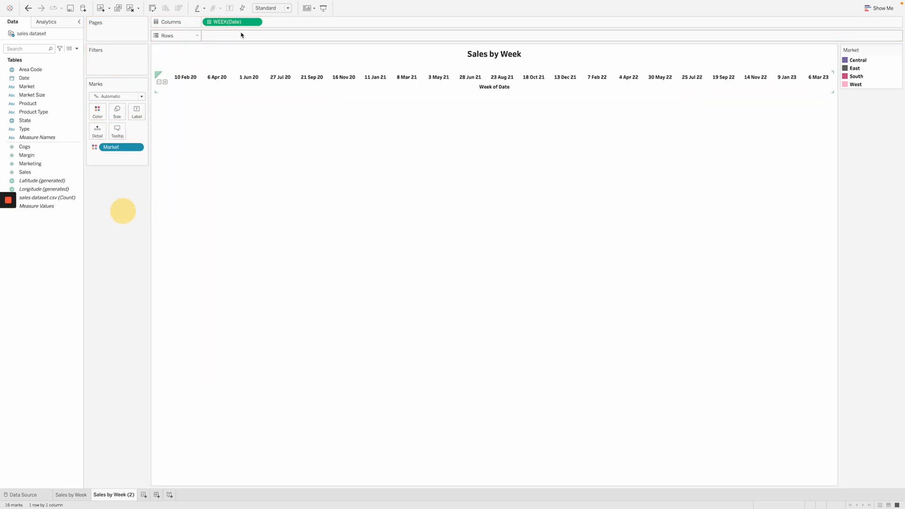
pyautogui.moveTo(236, 25); pyautogui.dragTo(110, 228)
pyautogui.moveTo(121, 146); pyautogui.dragTo(119, 216)
# Change the duplicated worksheet's title to "Margin by Market".
pyautogui.click(518, 56)
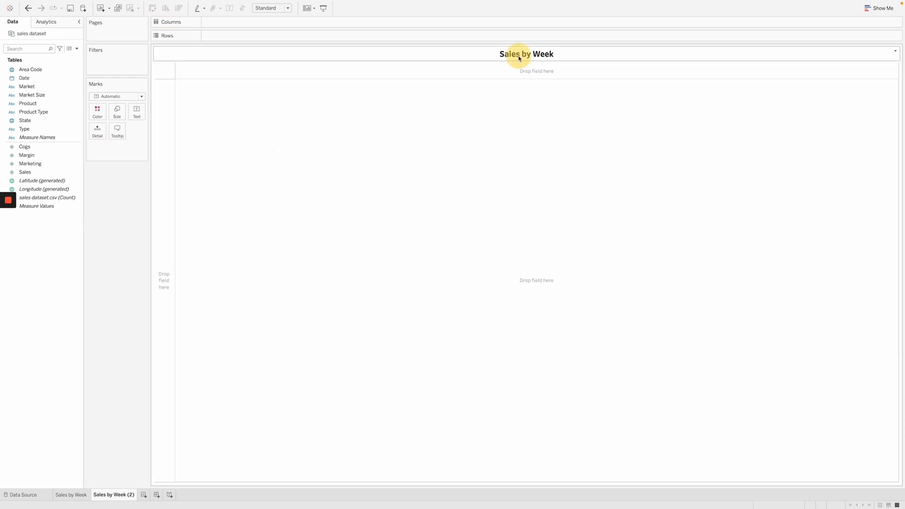
pyautogui.doubleClick(516, 57)
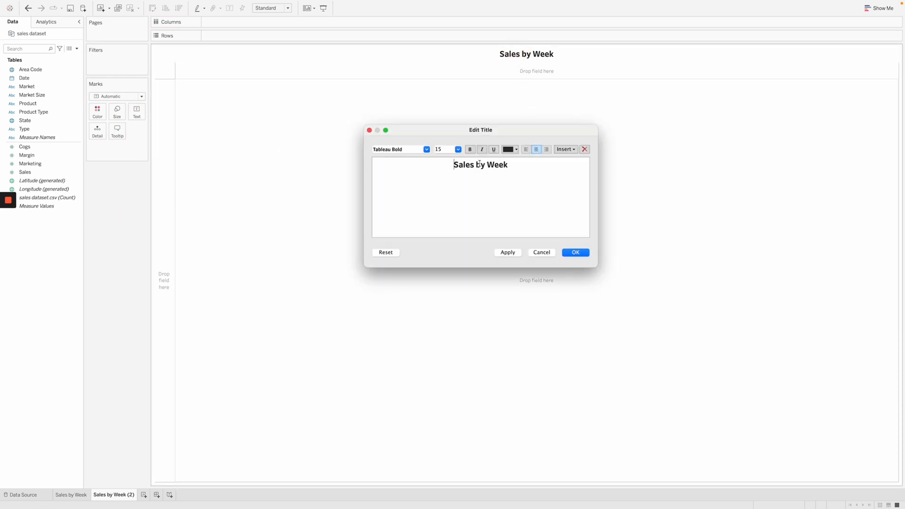
pyautogui.moveTo(454, 166); pyautogui.dragTo(555, 166)
pyautogui.write('Margin by mar')
pyautogui.press('BackSpace')
pyautogui.press('BackSpace')
pyautogui.press('BackSpace')
pyautogui.write('Market')
pyautogui.click(574, 253)
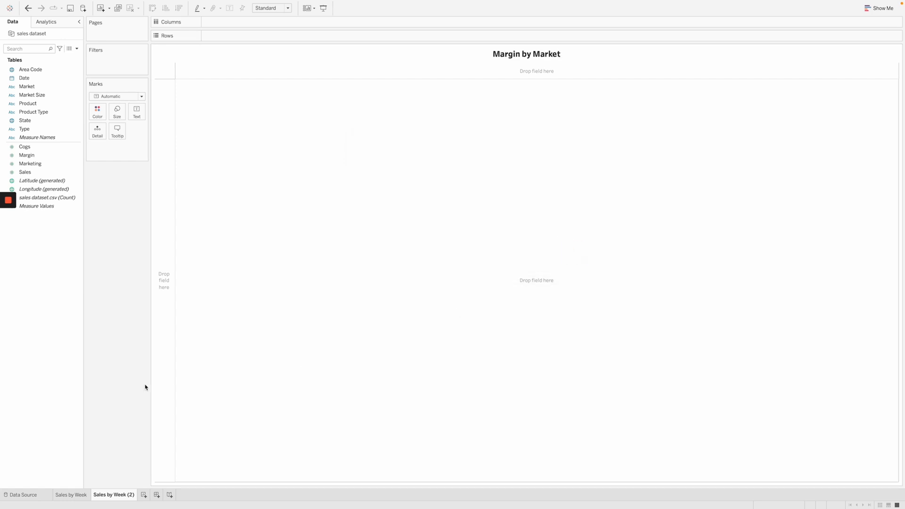
# Rename the duplicated worksheet Sales by Week (2) as "Margin by Market".
pyautogui.click(112, 498)
pyautogui.click(118, 496)
pyautogui.press('BackSpace')
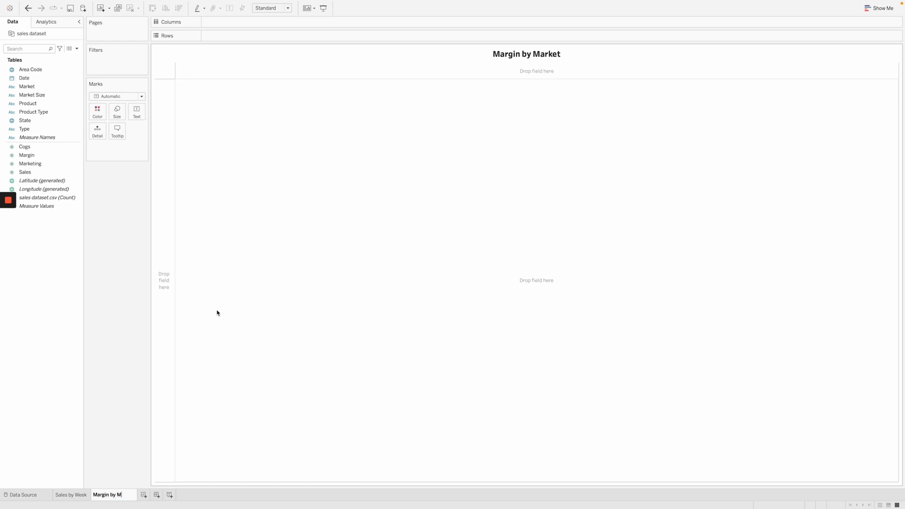
pyautogui.write('Margin by Market')
pyautogui.click(118, 299)
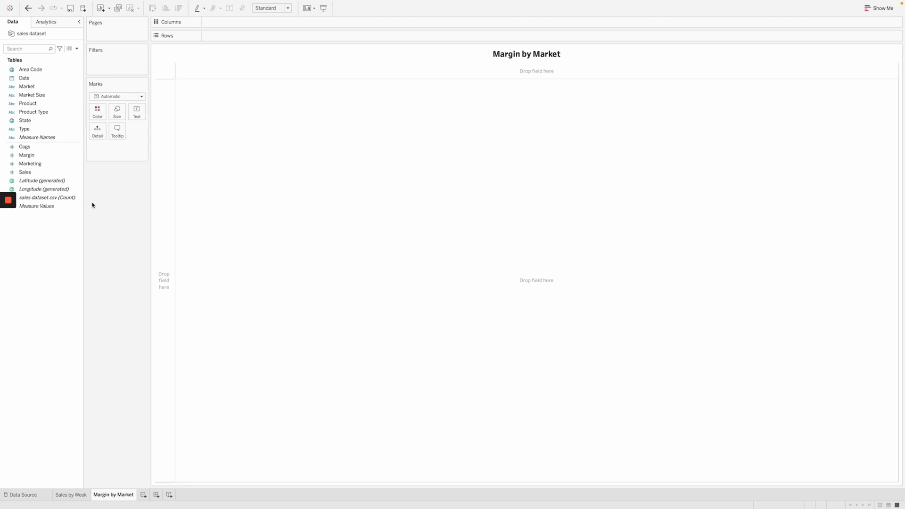
# Build a horizontal bar chart with Market on the rows and SUM(Margin) on the columns.
pyautogui.click(48, 90)
pyautogui.moveTo(45, 90); pyautogui.dragTo(244, 38)
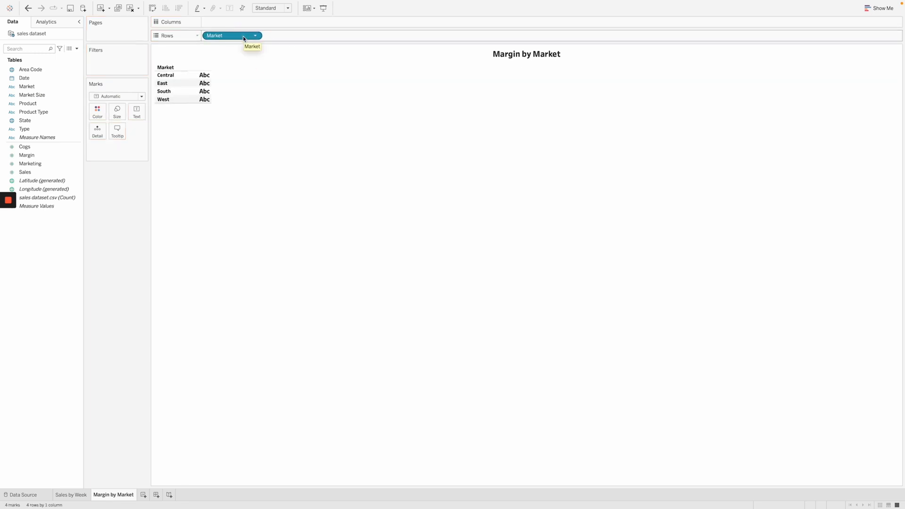
pyautogui.click(30, 157)
pyautogui.moveTo(30, 156)
pyautogui.mouseDown()
pyautogui.moveTo(202, 111)
pyautogui.moveTo(228, 22)
pyautogui.mouseUp()
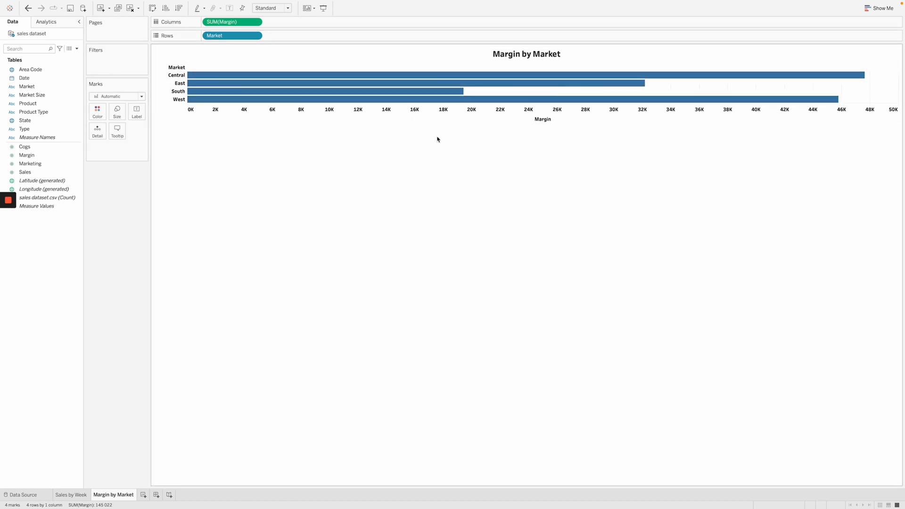
# Set the fit of the margin bar chart to Entire View.
pyautogui.click(282, 10)
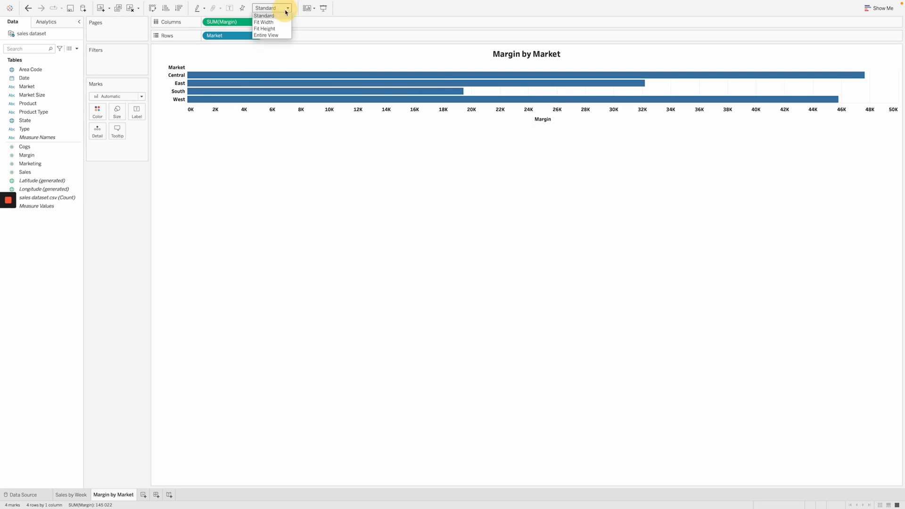
pyautogui.click(282, 36)
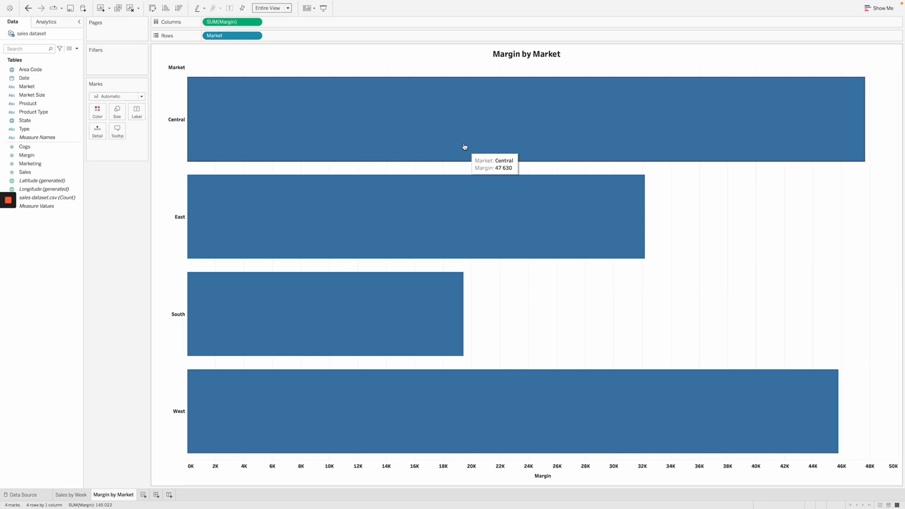
pyautogui.click(678, 297)
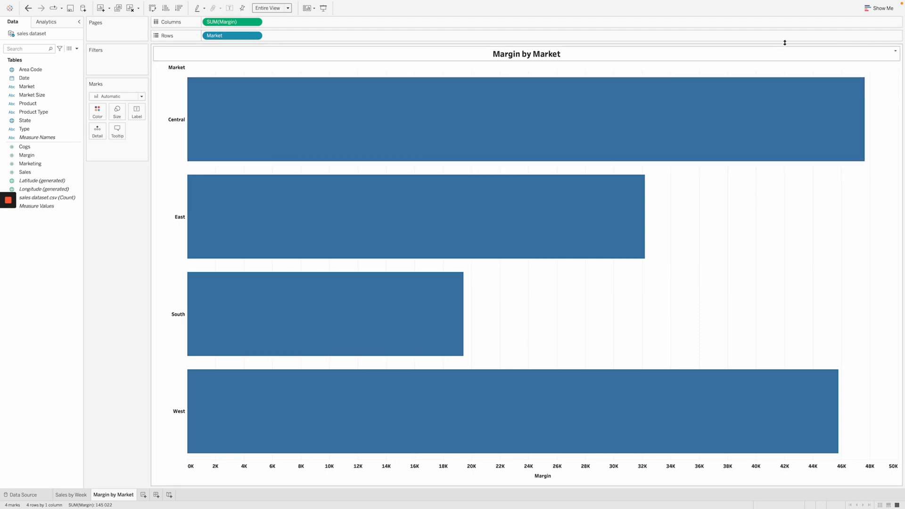
# Try displaying margin by market as a text table, heat map, highlight table and pie chart.
pyautogui.click(875, 11)
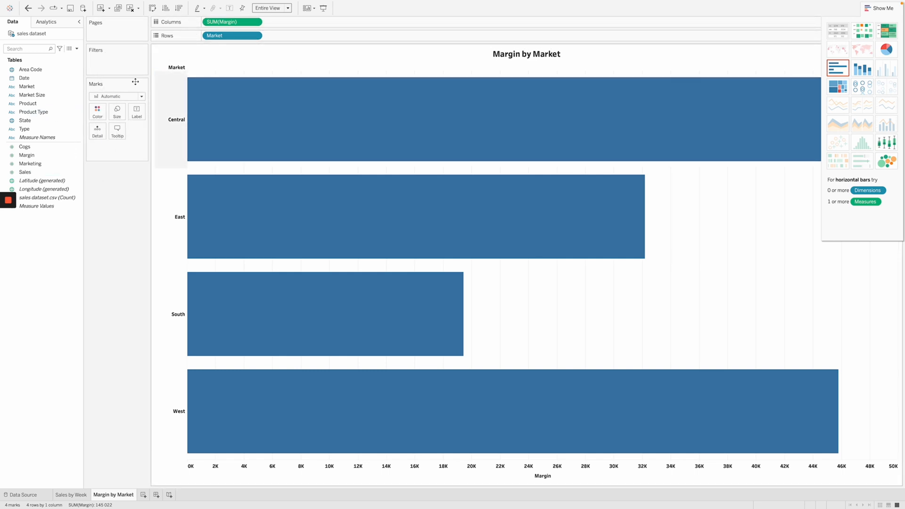
pyautogui.click(835, 34)
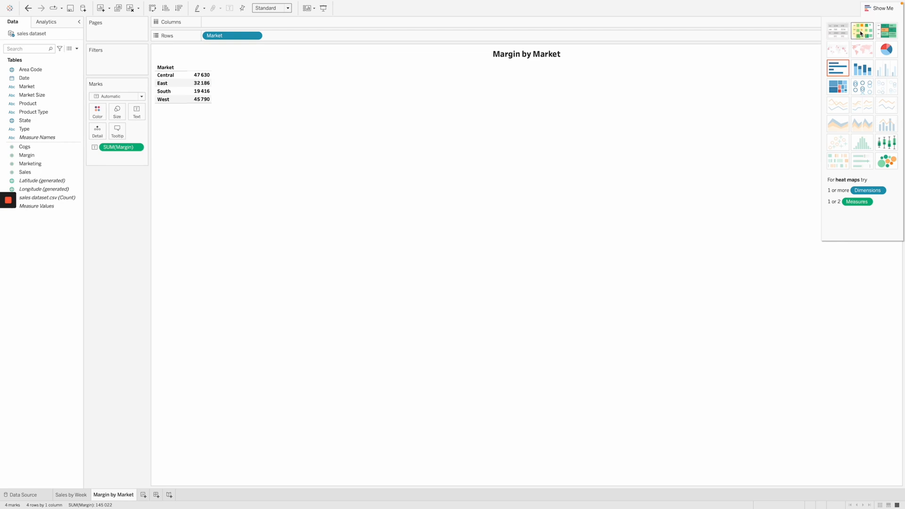
pyautogui.click(860, 33)
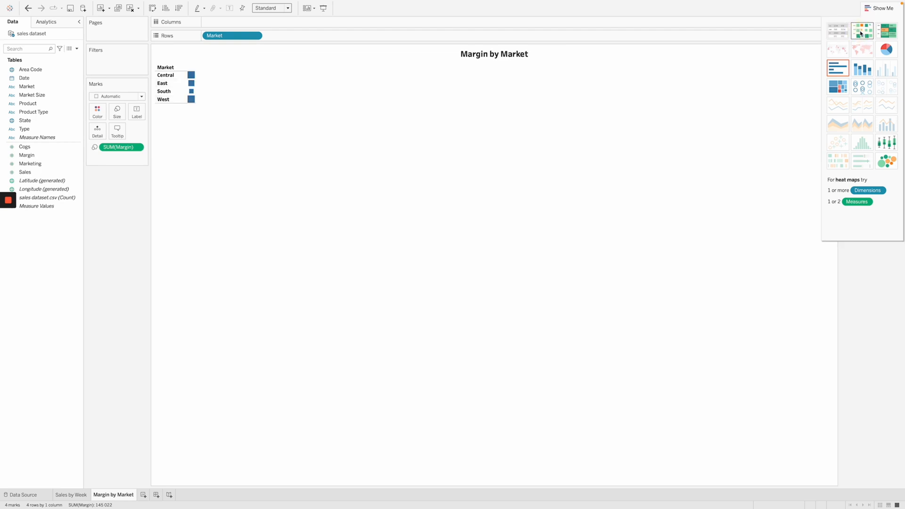
pyautogui.click(888, 36)
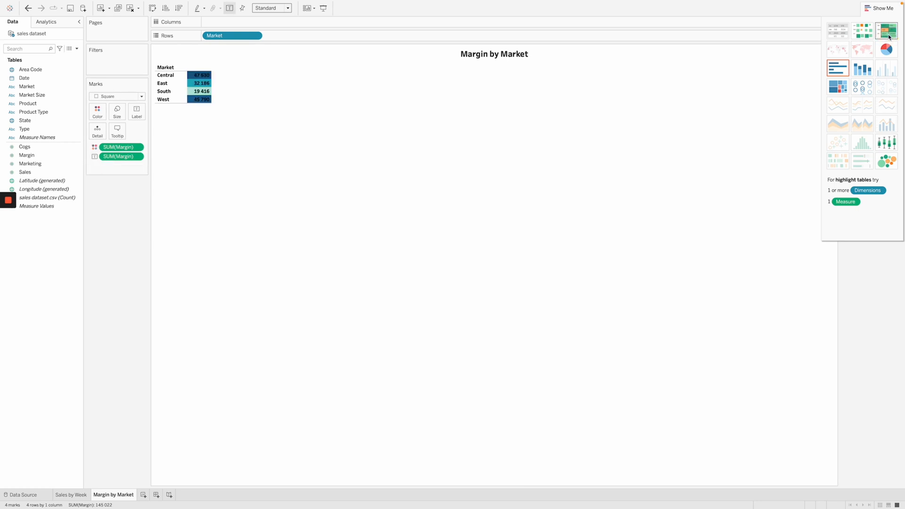
pyautogui.moveTo(207, 103)
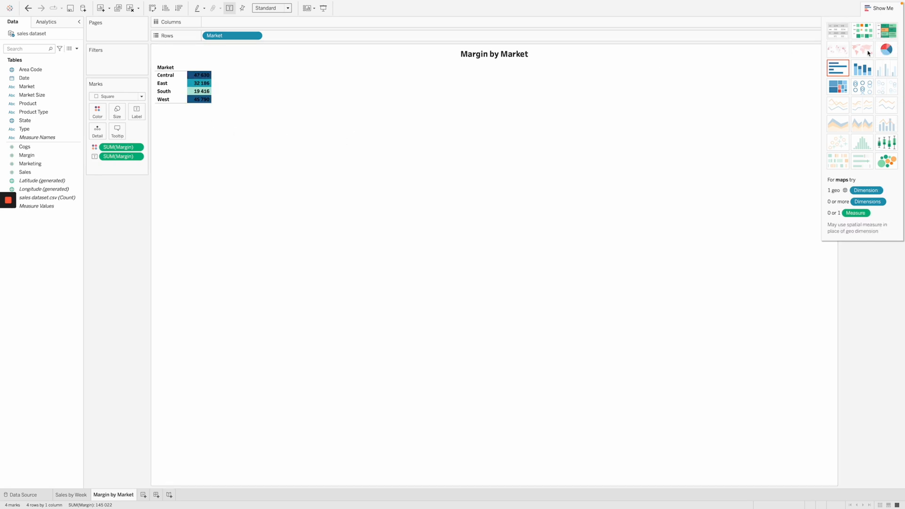
pyautogui.click(885, 54)
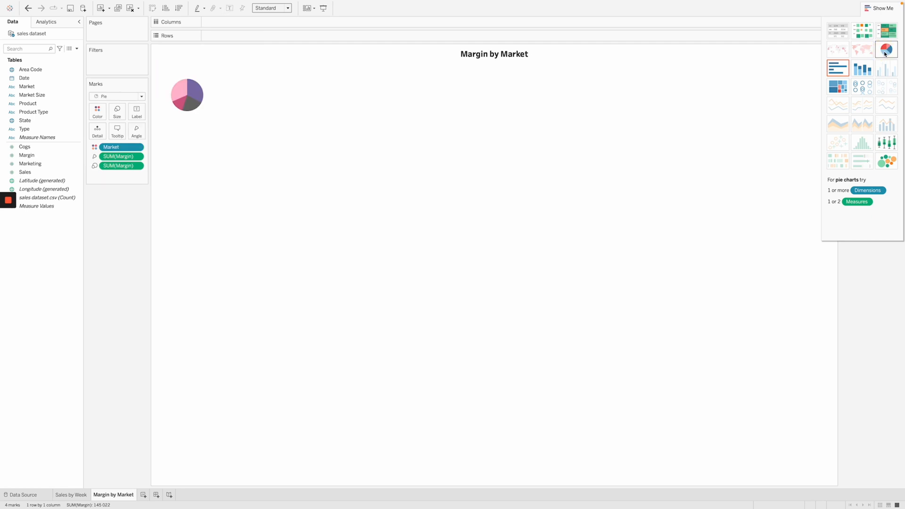
# Try displaying margin by market as horizontal bars, stacked bars, treemap, circle view, box-and-whisker plot and packed bubbles.
pyautogui.click(838, 72)
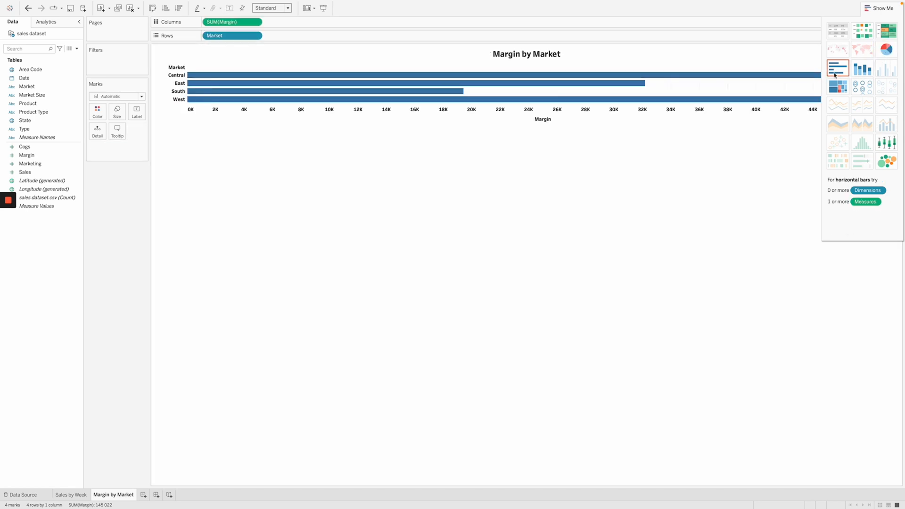
pyautogui.click(859, 71)
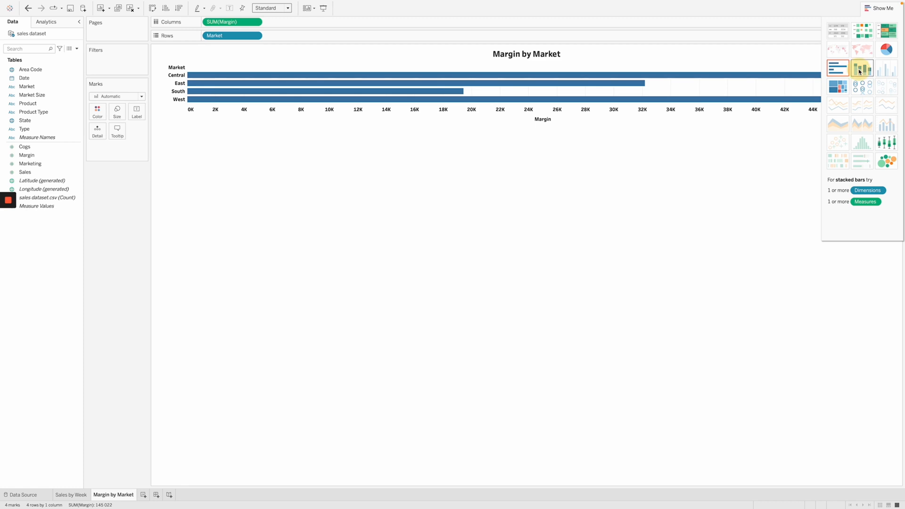
pyautogui.click(839, 88)
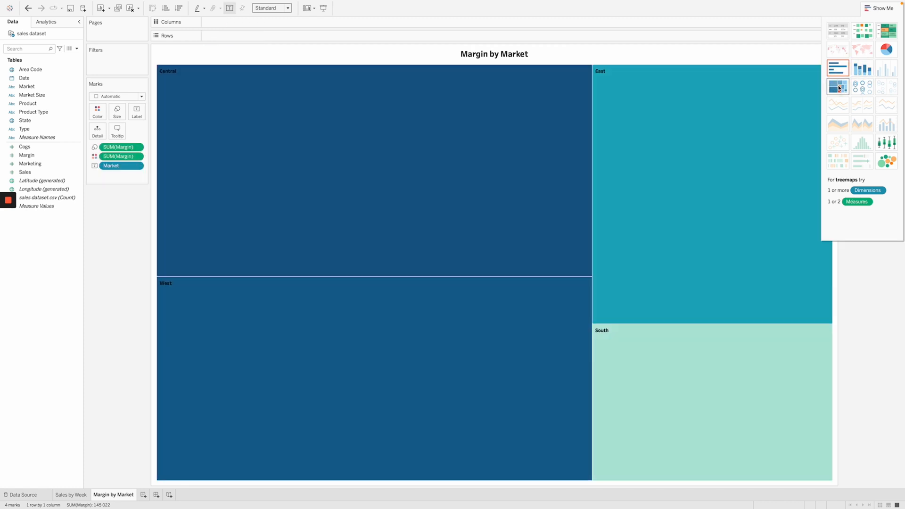
pyautogui.click(873, 95)
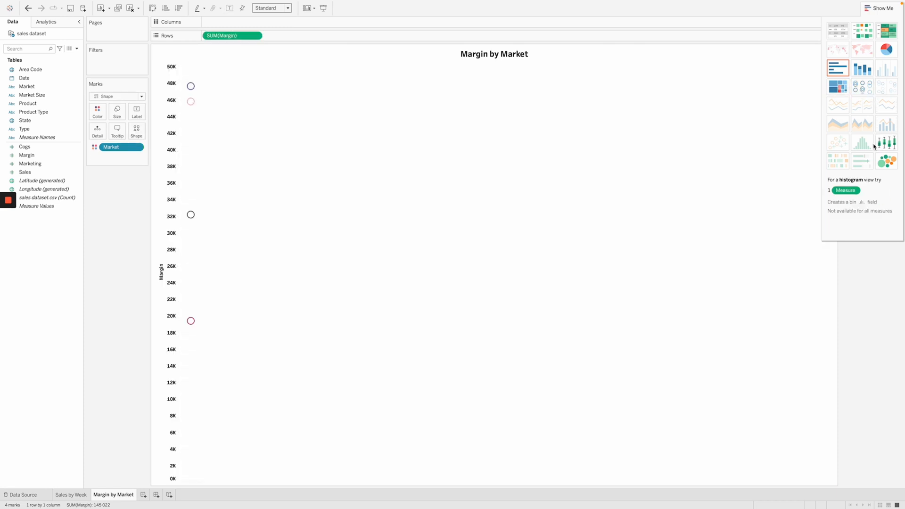
pyautogui.click(886, 147)
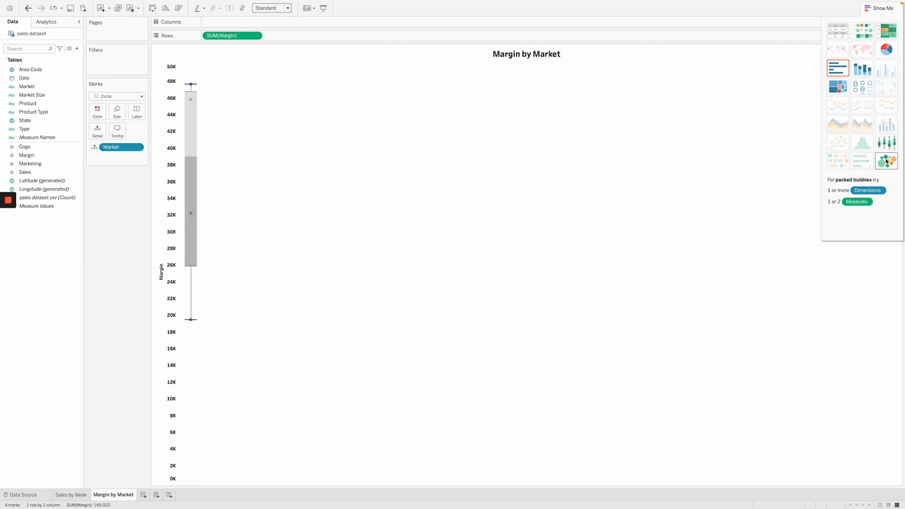
pyautogui.click(886, 161)
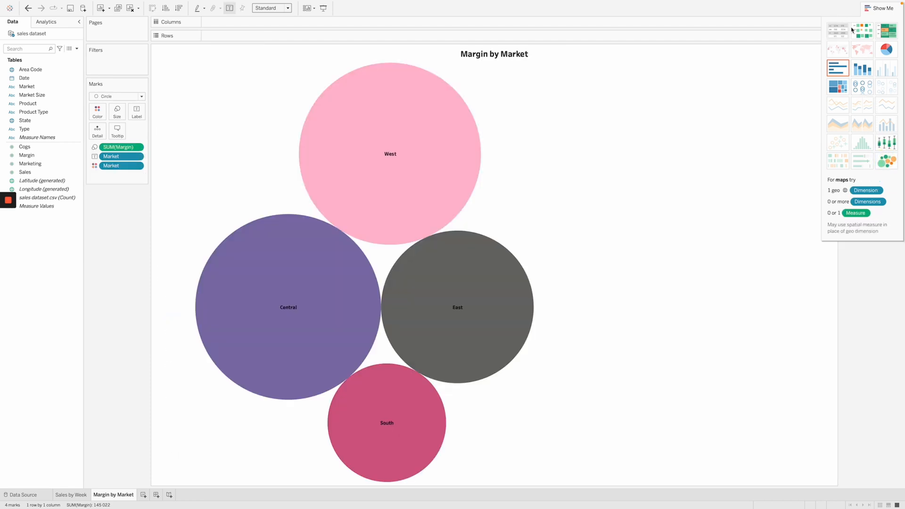
# Return the margin chart to horizontal bars and set its fit to Entire View.
pyautogui.click(837, 68)
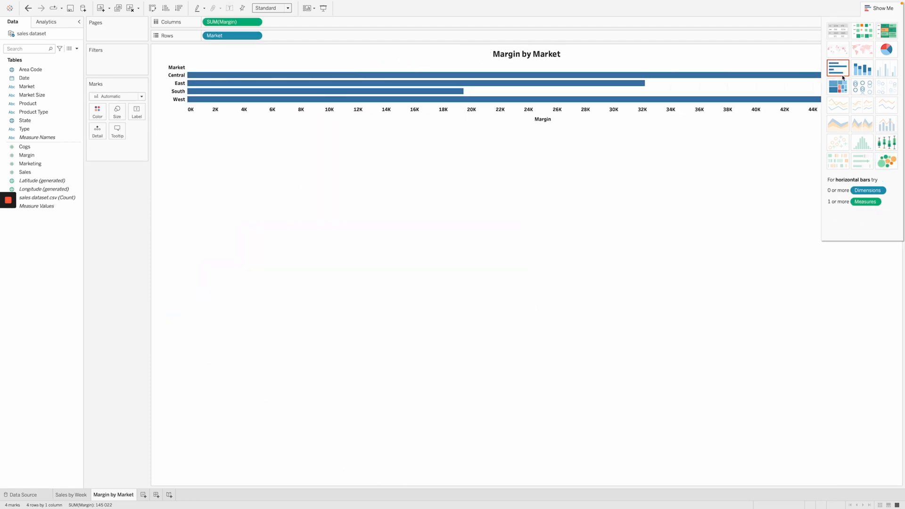
pyautogui.click(287, 8)
pyautogui.click(277, 35)
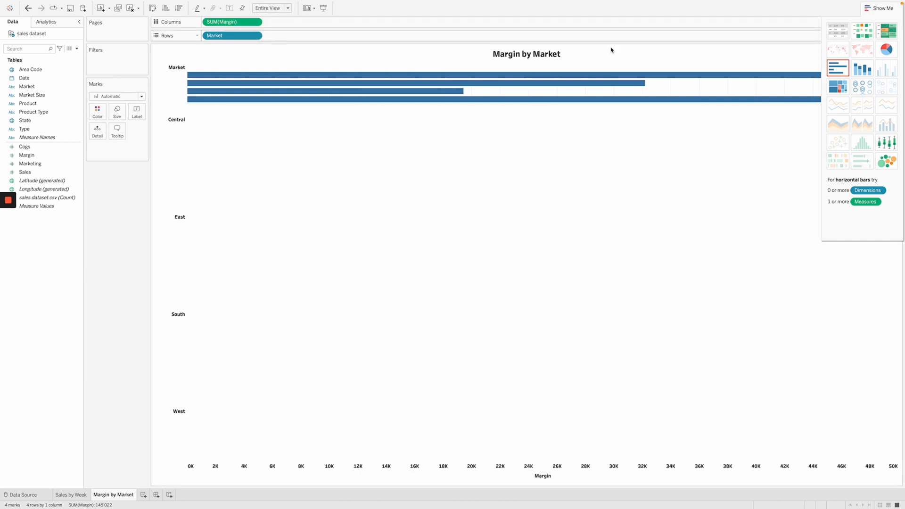
pyautogui.click(877, 9)
pyautogui.moveTo(751, 139)
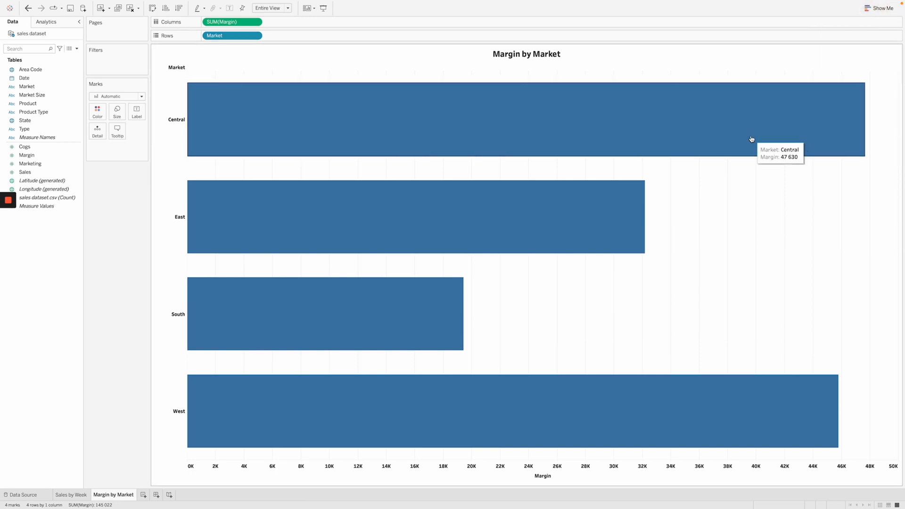
pyautogui.click(746, 185)
pyautogui.moveTo(300, 120)
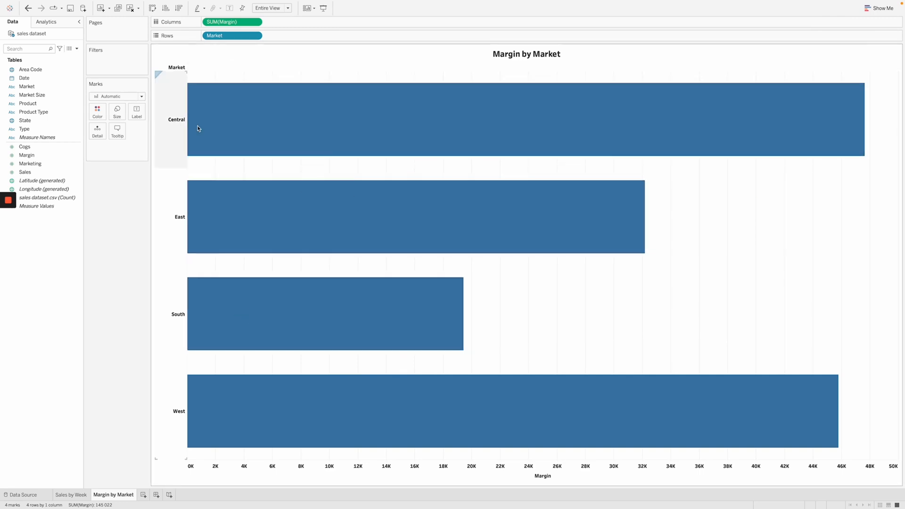
# Change the color of the margin bars to a custom dark purple.
pyautogui.click(99, 113)
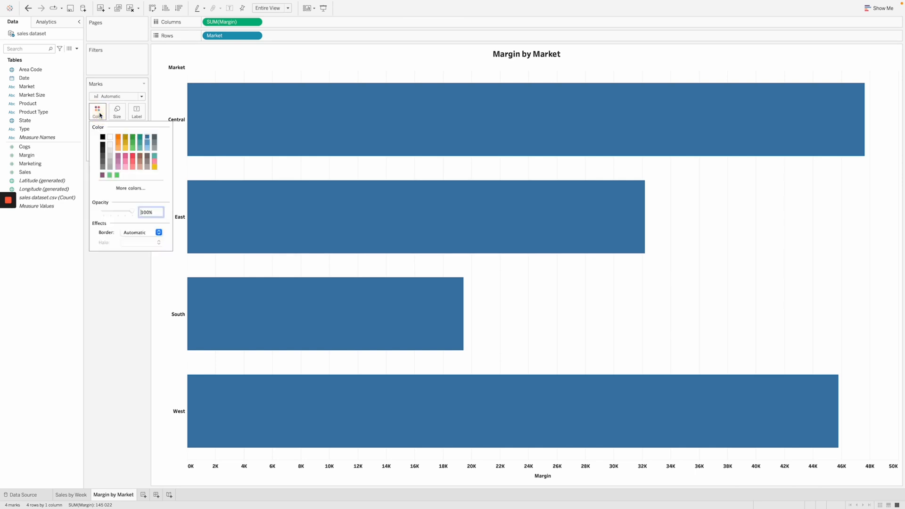
pyautogui.click(119, 158)
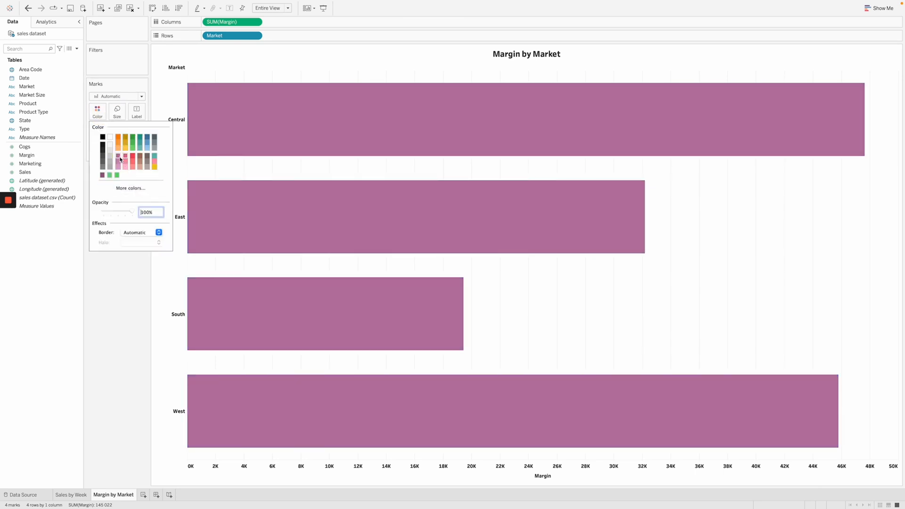
pyautogui.click(102, 175)
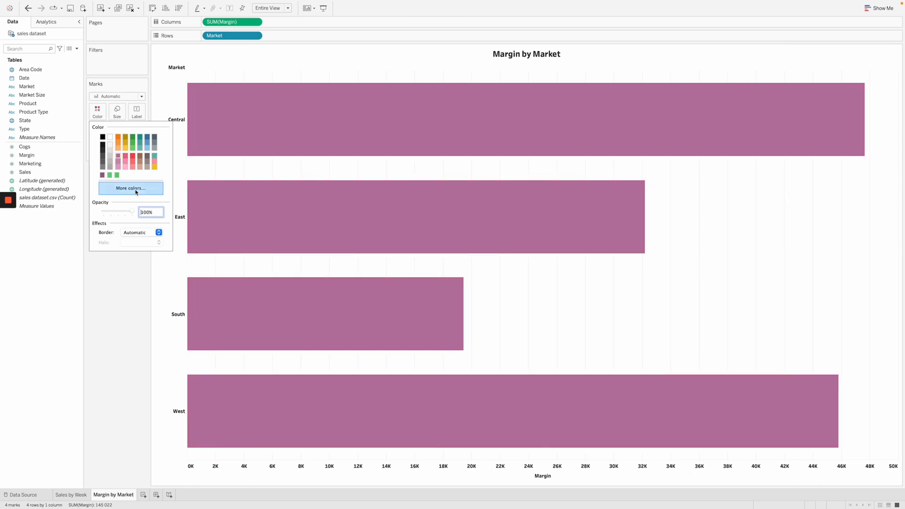
pyautogui.click(136, 190)
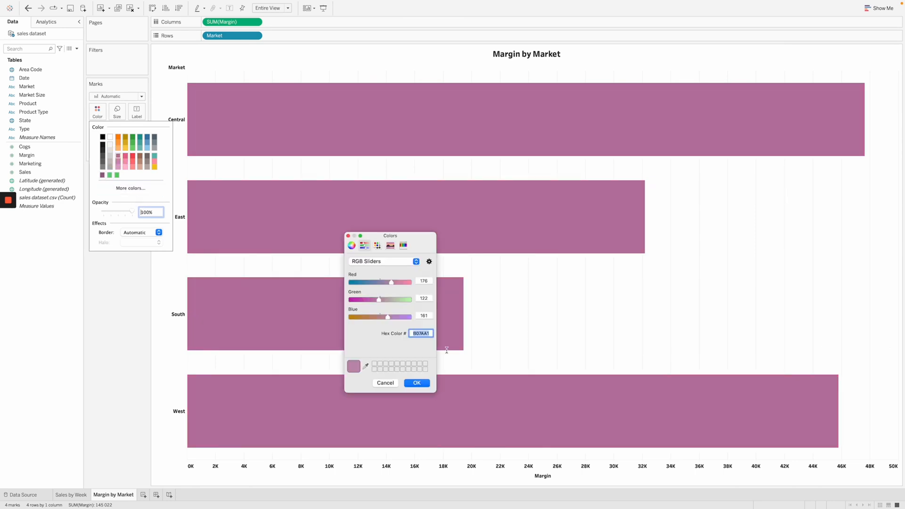
pyautogui.click(366, 367)
pyautogui.click(423, 362)
pyautogui.doubleClick(414, 333)
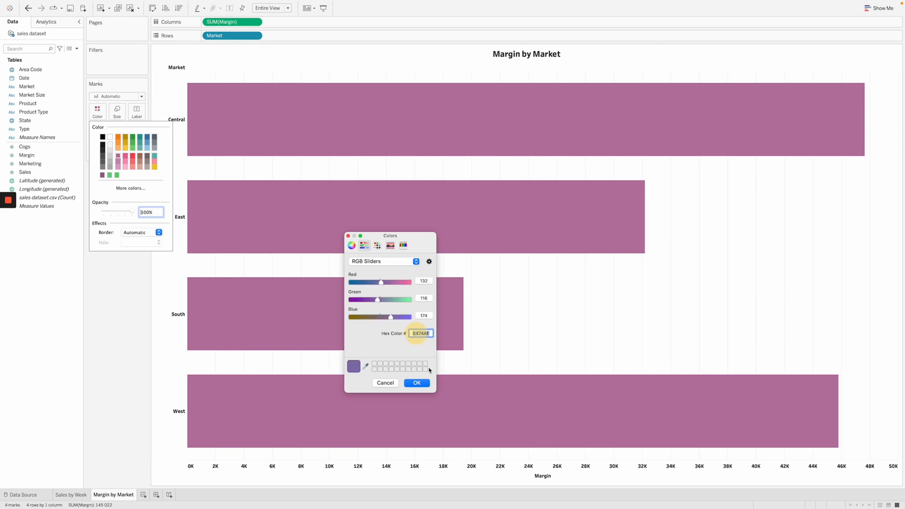
pyautogui.click(417, 383)
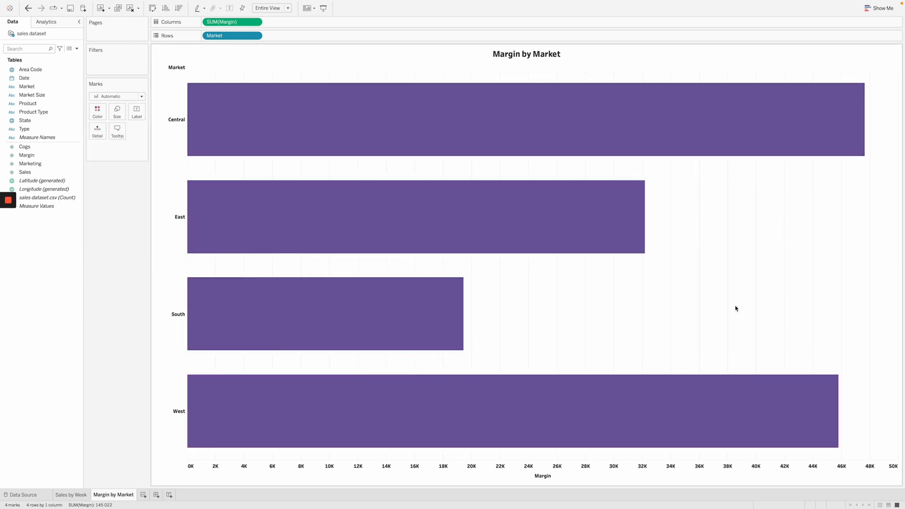
# Format the margin chart's lines so that the column grid lines are set to None.
pyautogui.rightClick(693, 215)
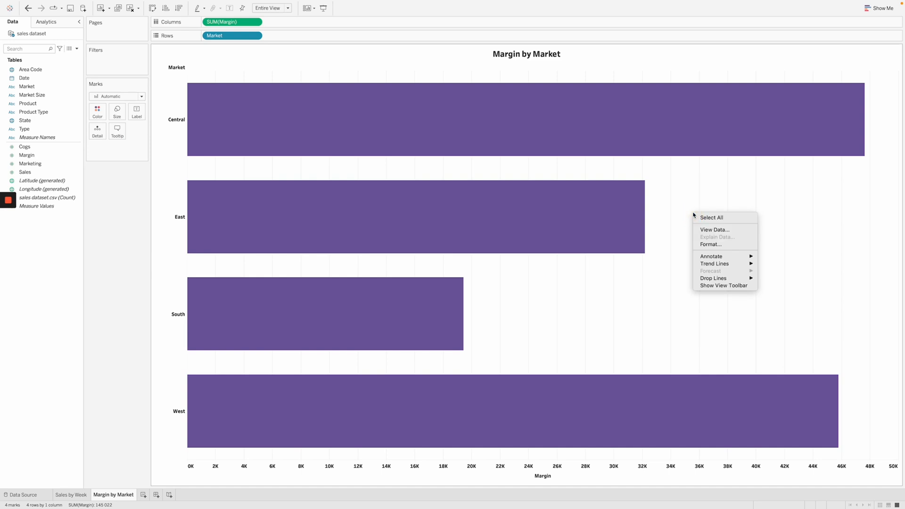
pyautogui.click(710, 244)
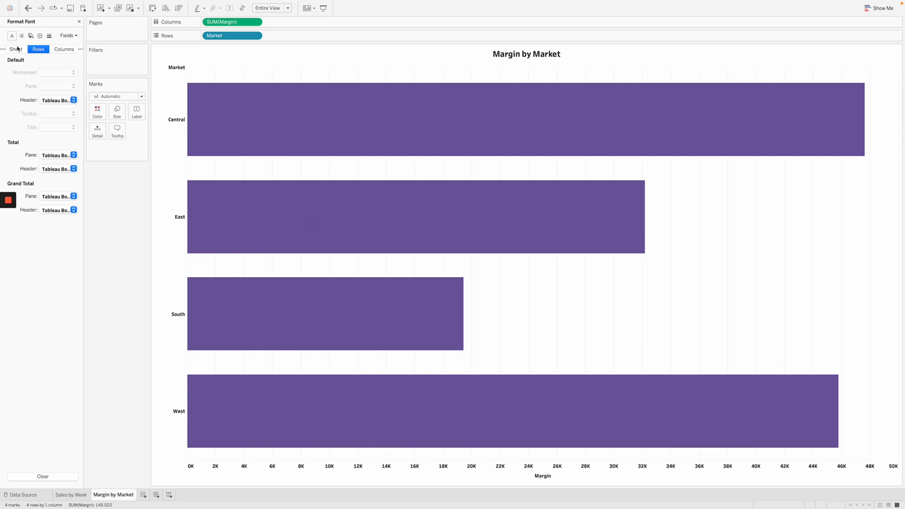
pyautogui.click(49, 36)
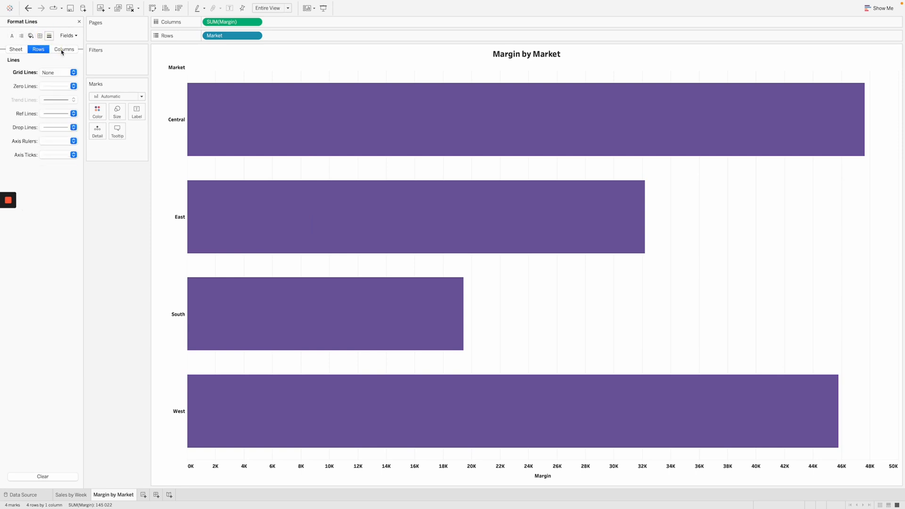
pyautogui.click(62, 50)
pyautogui.click(53, 73)
pyautogui.click(59, 85)
pyautogui.click(133, 281)
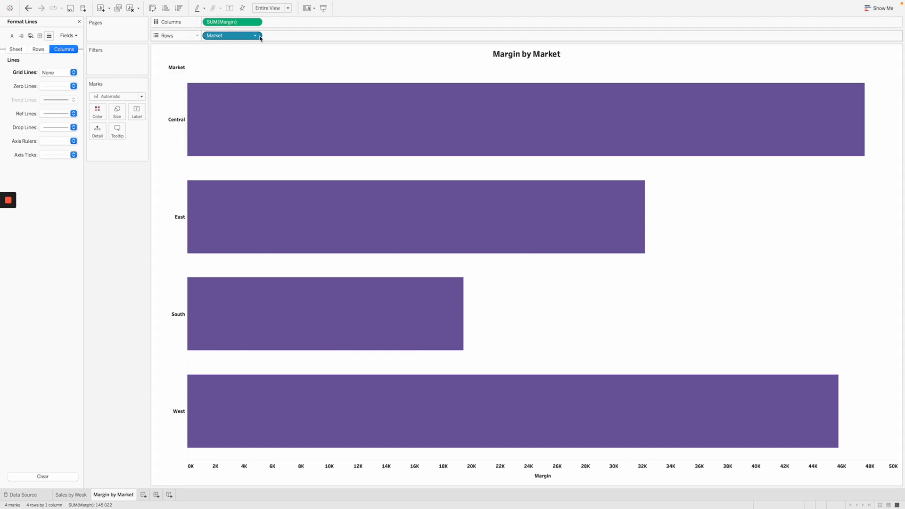
# Swap the rows and columns to get vertical bars and sort the markets in descending order of margin.
pyautogui.click(153, 9)
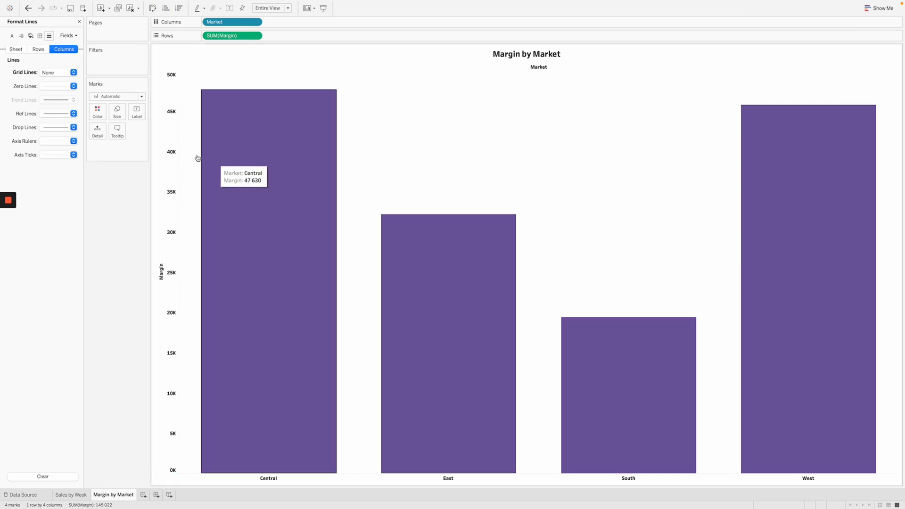
pyautogui.click(165, 9)
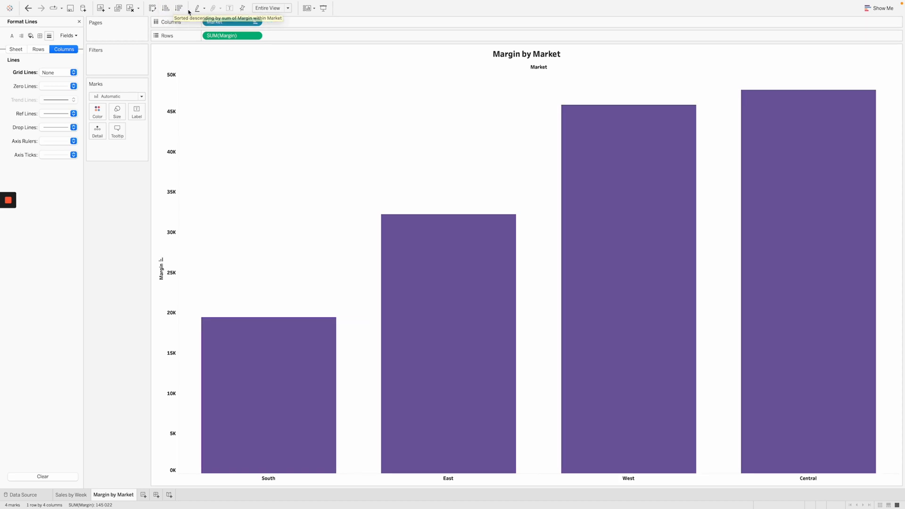
pyautogui.click(180, 9)
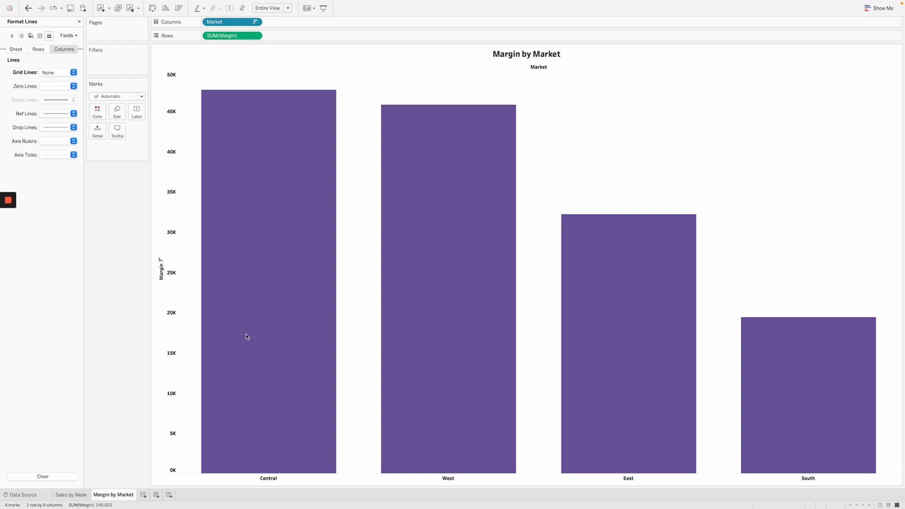
pyautogui.click(61, 21)
pyautogui.click(79, 22)
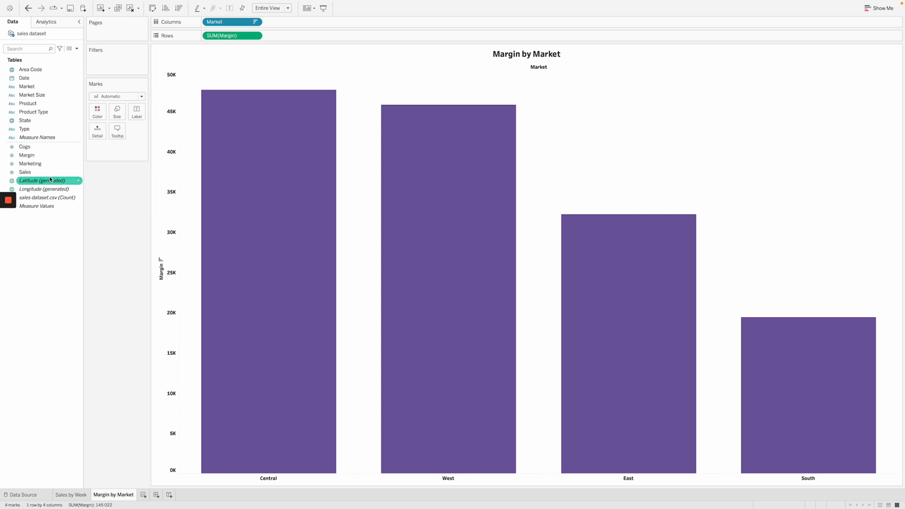
# Start a new calculated field in the sales dataset and name it Total Expenses.
pyautogui.moveTo(50, 180)
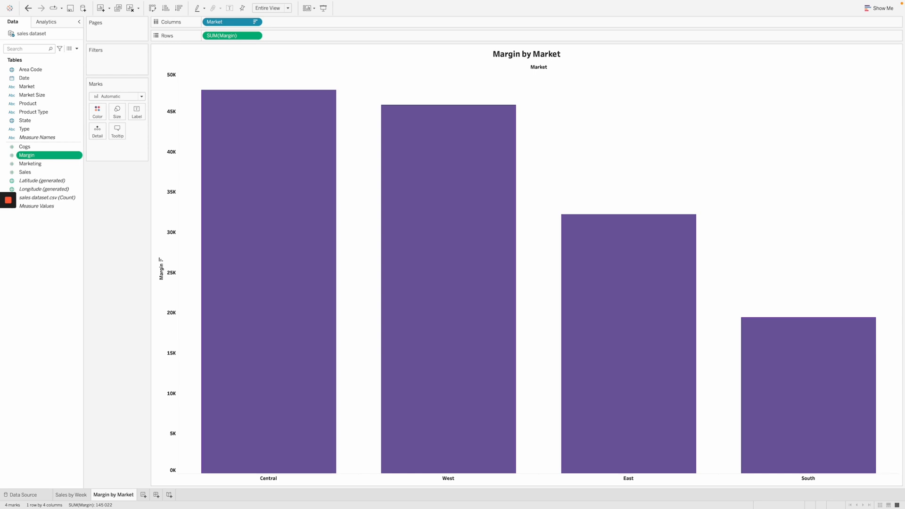
pyautogui.moveTo(508, 172)
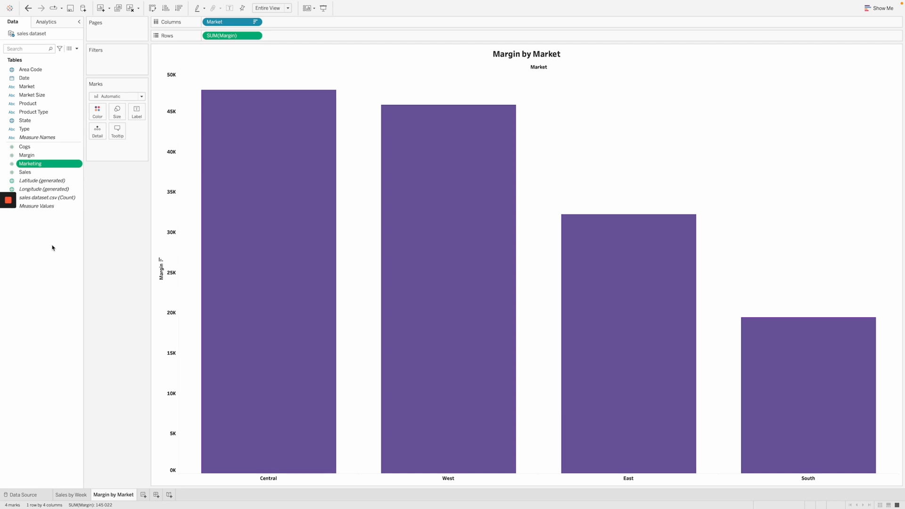
pyautogui.click(77, 49)
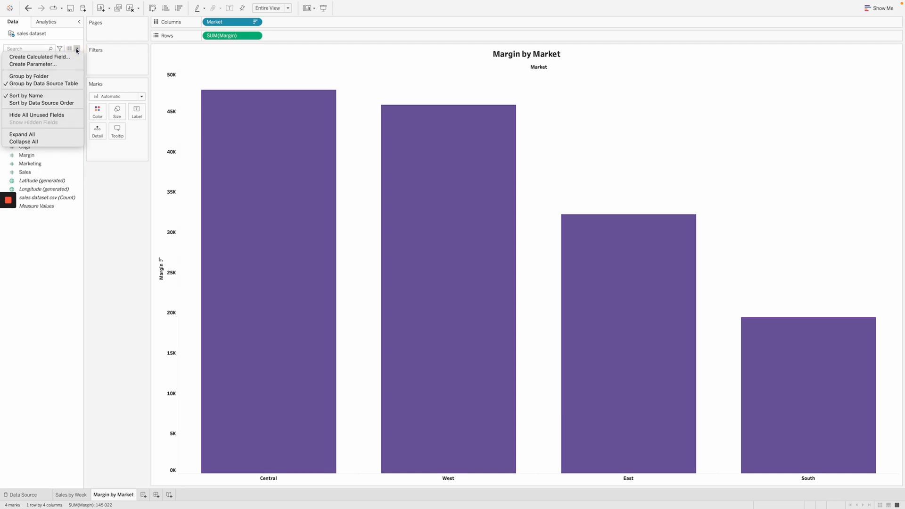
pyautogui.click(46, 58)
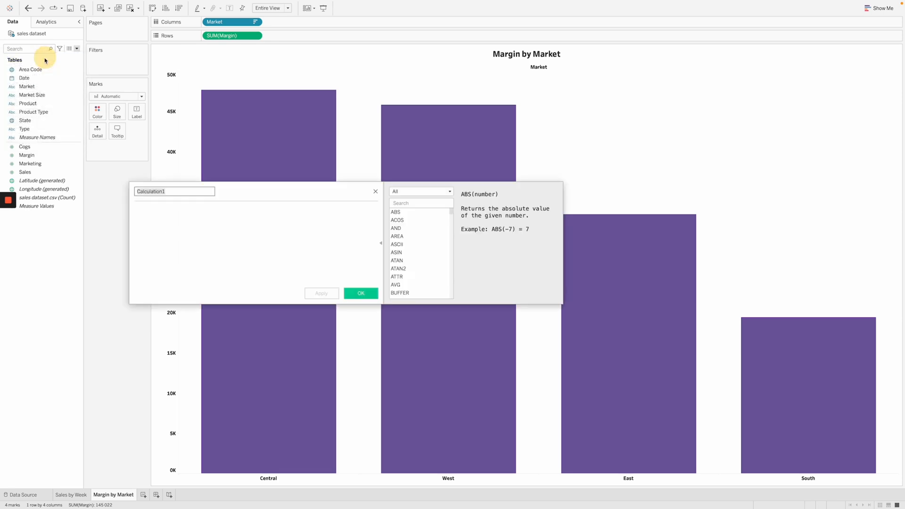
pyautogui.doubleClick(184, 192)
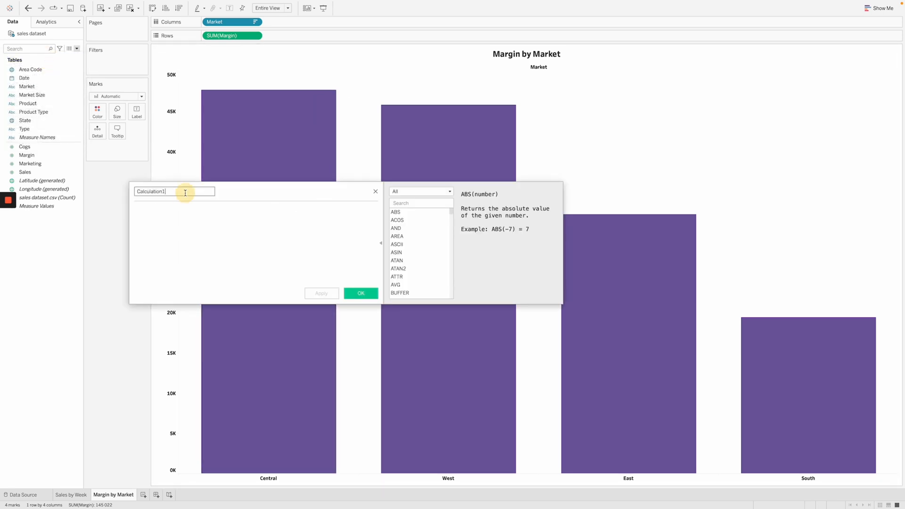
pyautogui.write('Total Expenses')
pyautogui.click(188, 247)
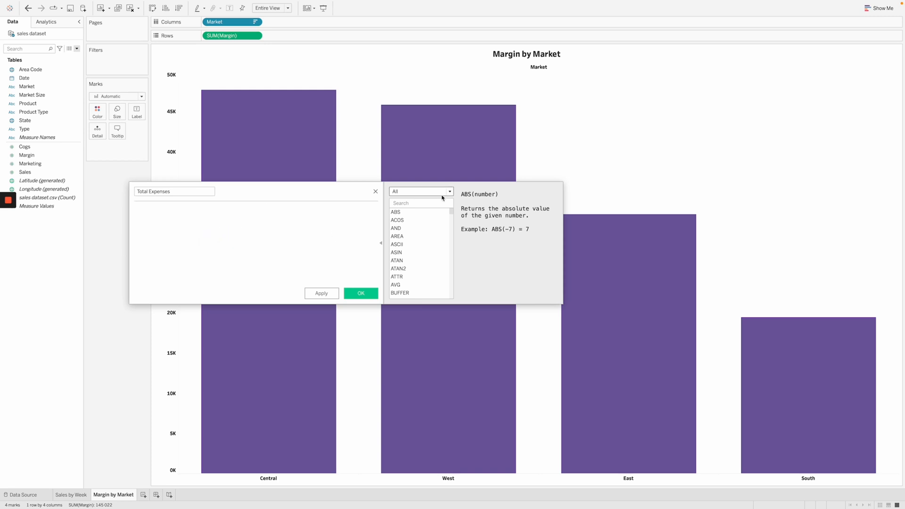
# Define the Total Expenses formula as [Cogs] + [Marketing] and save the calculated field.
pyautogui.moveTo(451, 211); pyautogui.dragTo(452, 213)
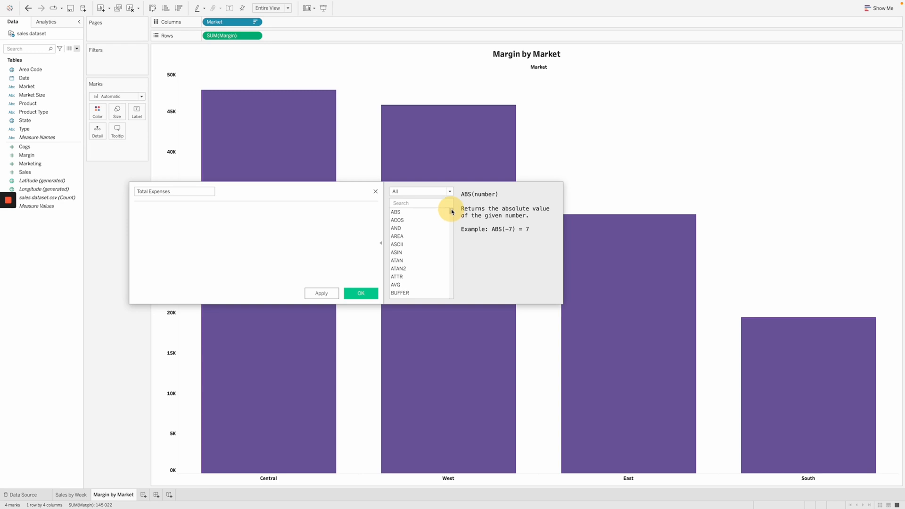
pyautogui.click(380, 243)
pyautogui.click(381, 244)
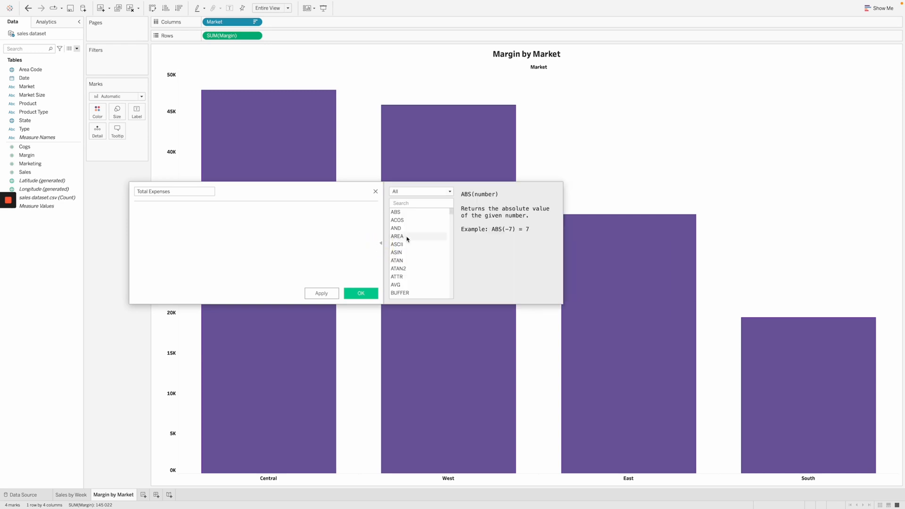
pyautogui.moveTo(451, 213); pyautogui.dragTo(454, 266)
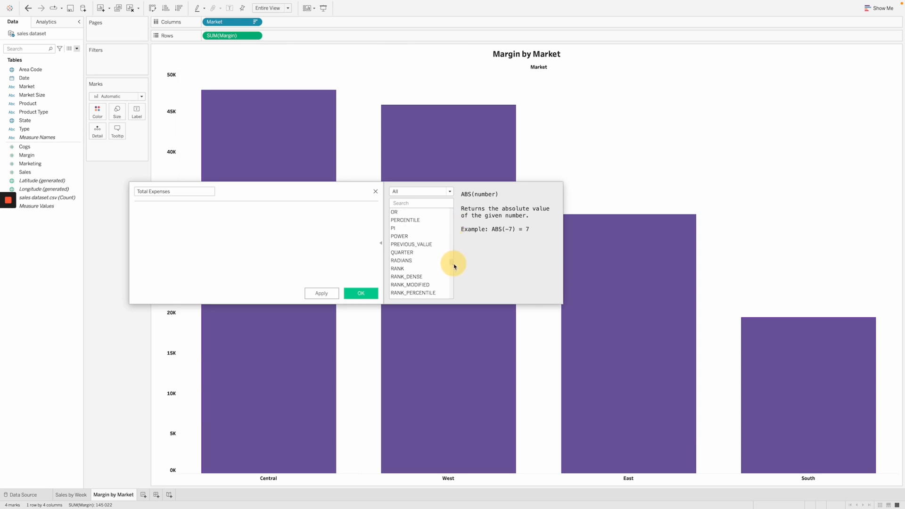
pyautogui.click(259, 256)
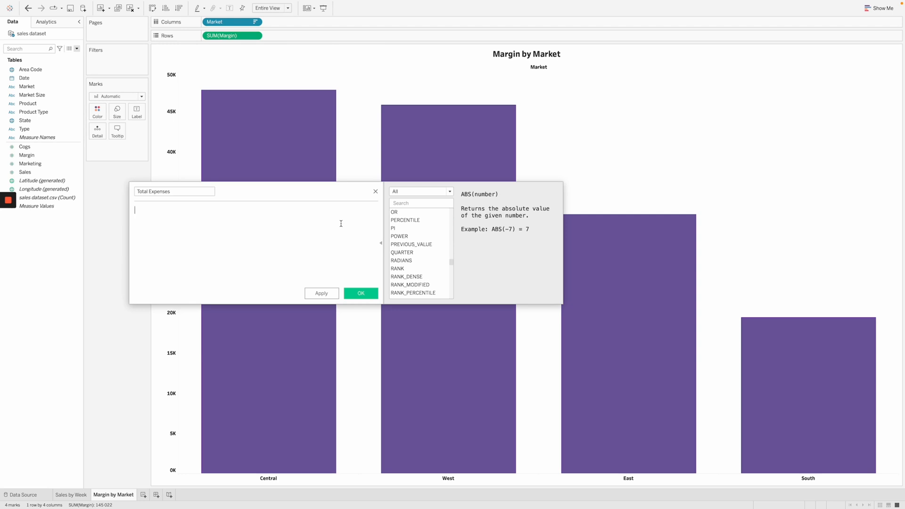
pyautogui.write('co')
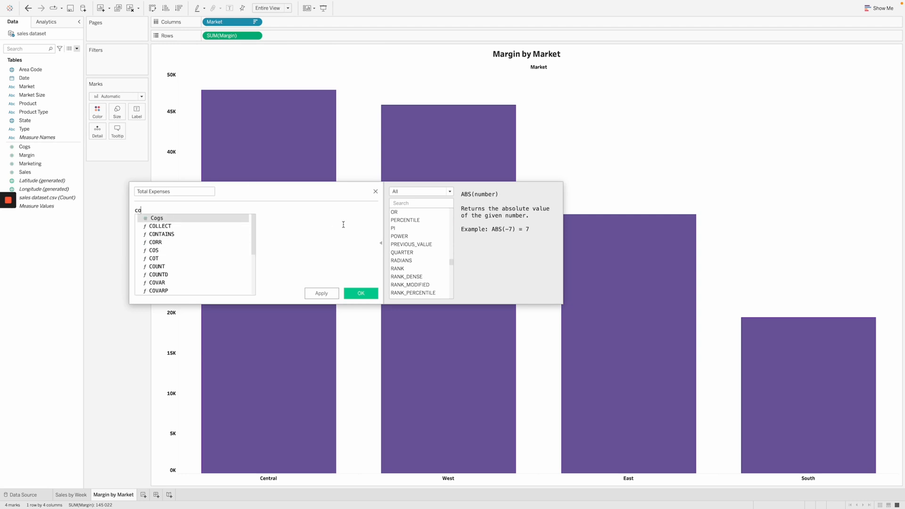
pyautogui.write('gs')
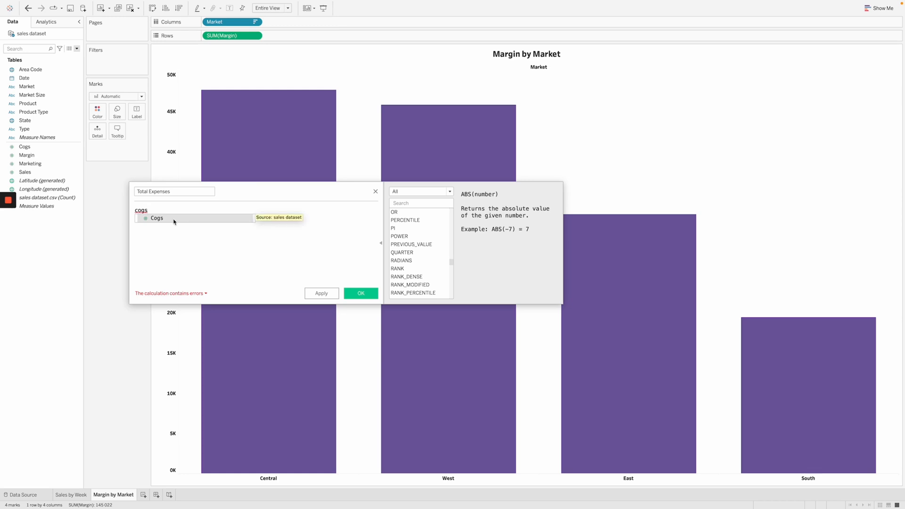
pyautogui.click(174, 219)
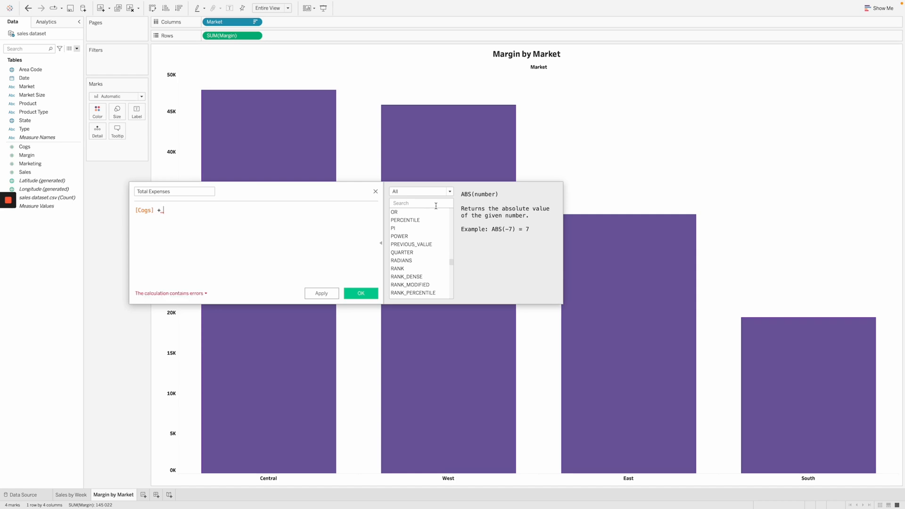
pyautogui.write('mark')
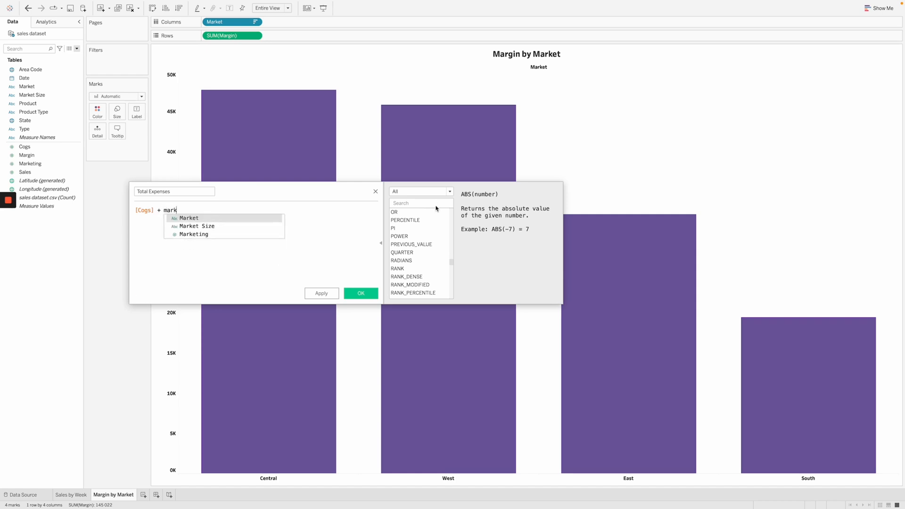
pyautogui.click(204, 234)
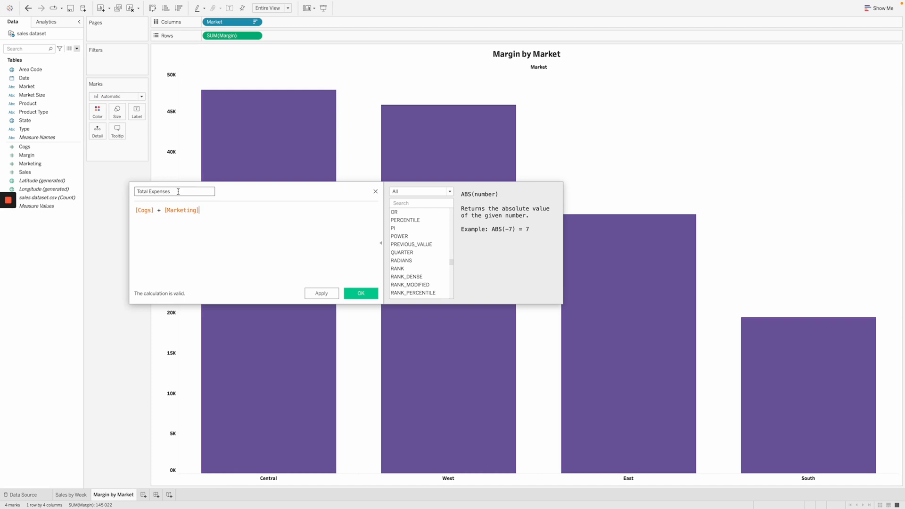
pyautogui.click(186, 210)
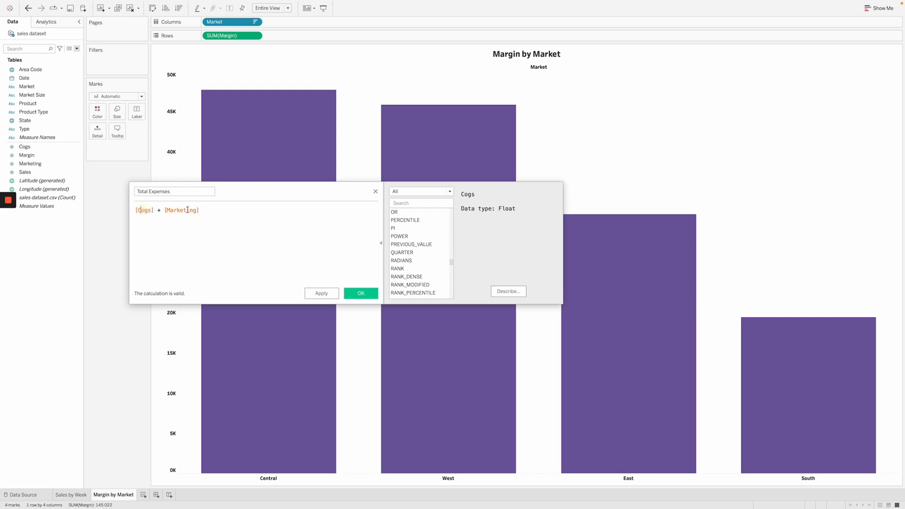
pyautogui.click(360, 293)
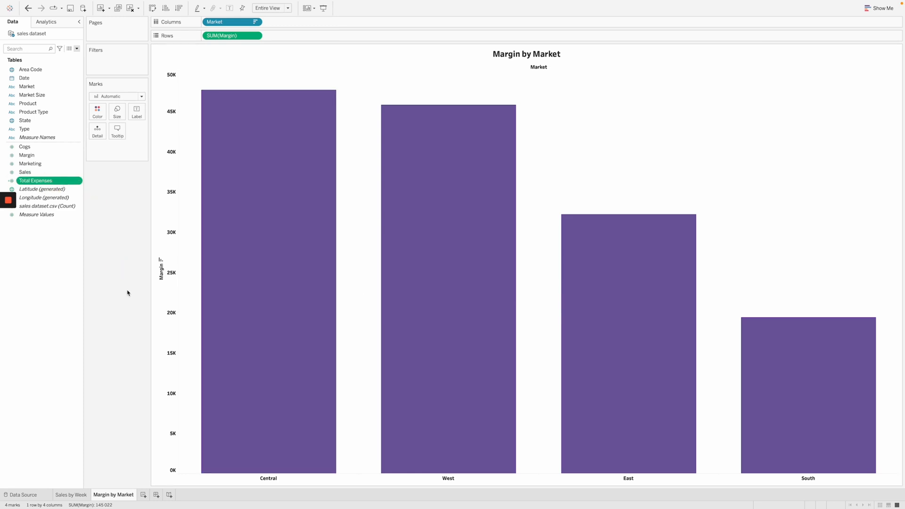
# Check the Total Expenses column in the data source and return to the Margin by Market worksheet.
pyautogui.click(36, 494)
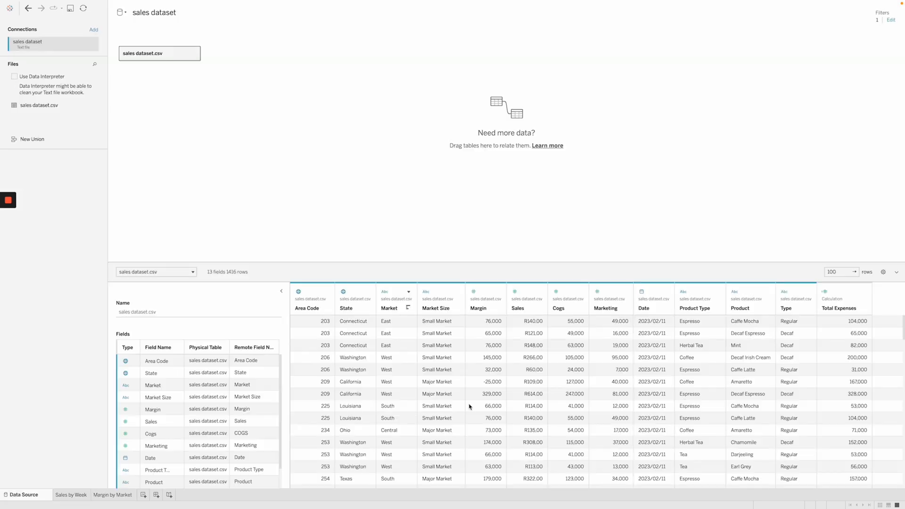
pyautogui.click(842, 309)
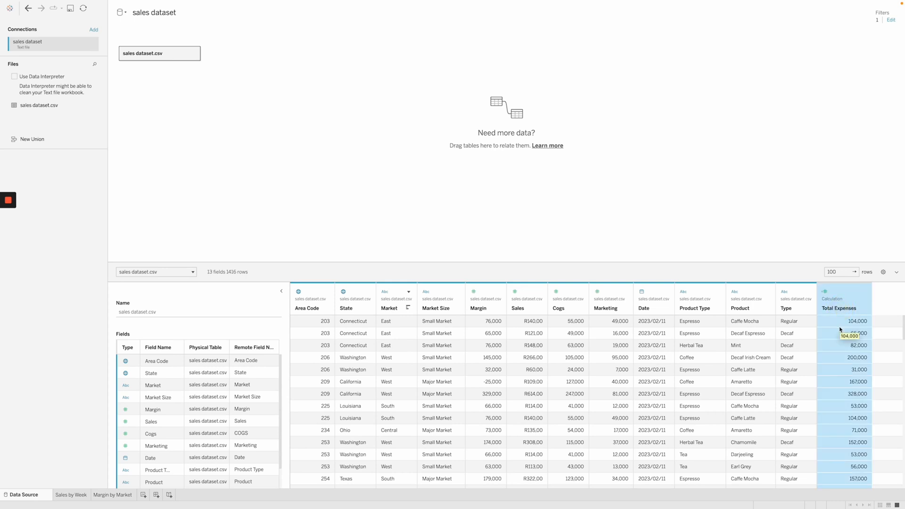
pyautogui.click(121, 497)
pyautogui.moveTo(45, 180); pyautogui.dragTo(155, 274)
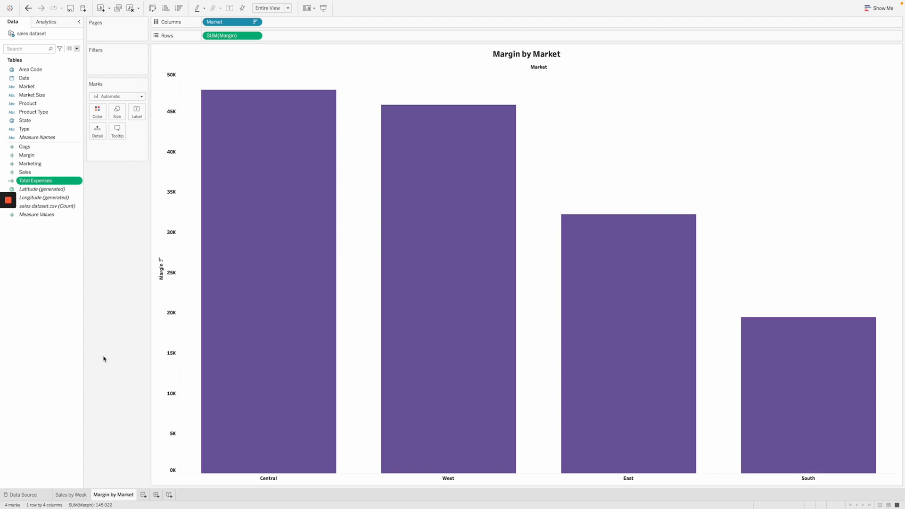
# Duplicate the Margin by Market worksheet and rename the copy Profit by Product.
pyautogui.rightClick(119, 499)
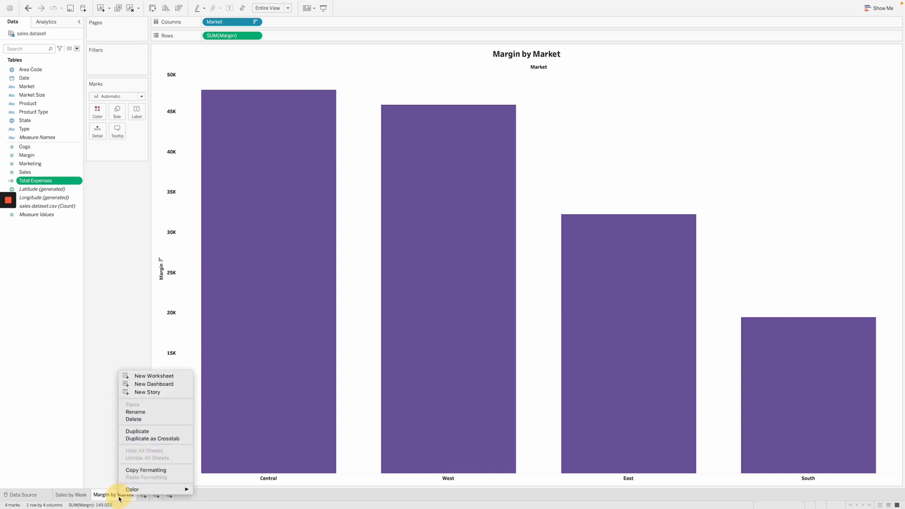
pyautogui.click(161, 431)
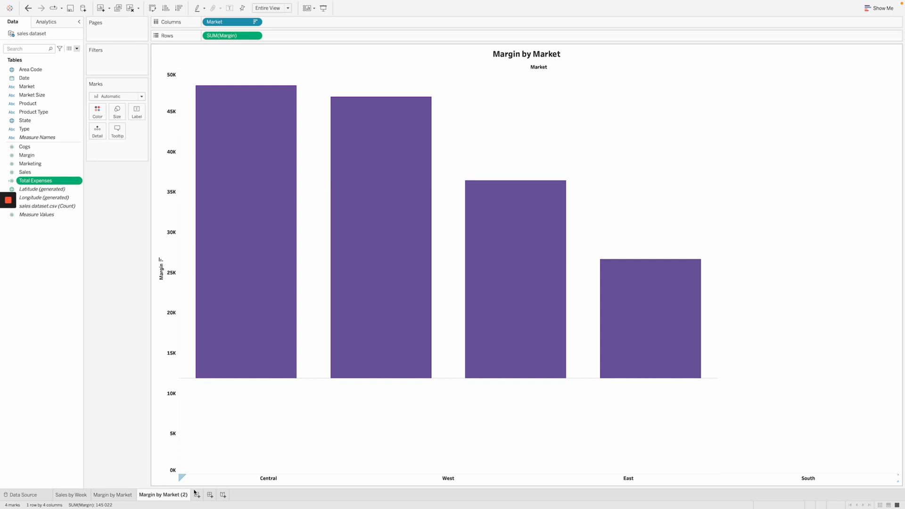
pyautogui.doubleClick(171, 498)
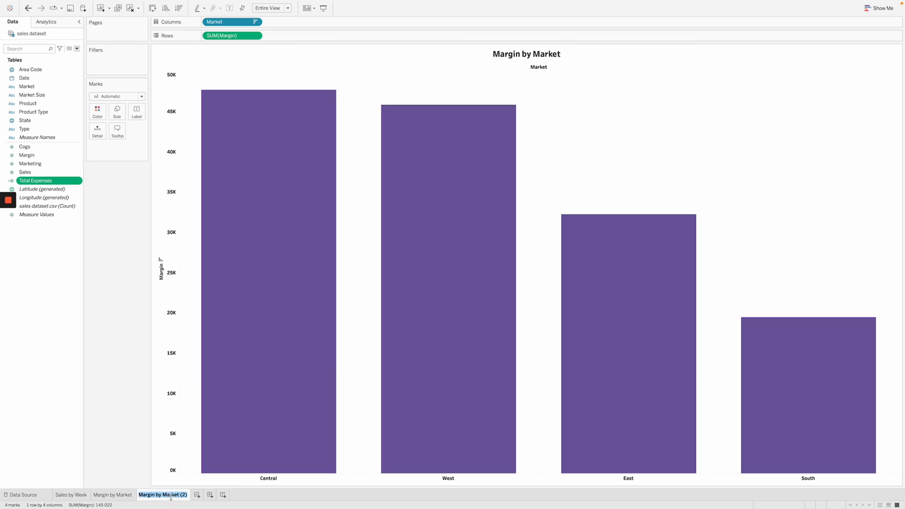
pyautogui.write('Profit by Product')
pyautogui.click(127, 345)
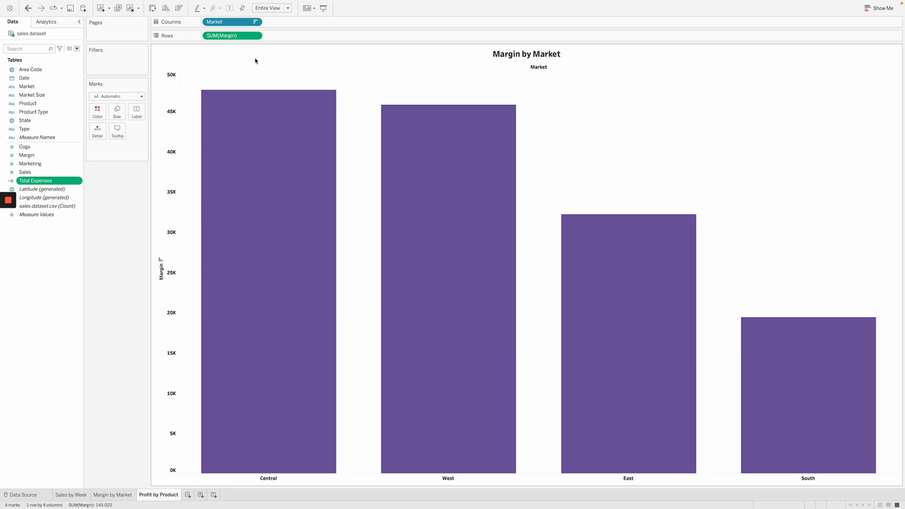
# Replace SUM(Margin) on the rows of the Profit by Product sheet with the Total Expenses field.
pyautogui.moveTo(40, 182)
pyautogui.mouseDown()
pyautogui.moveTo(65, 183)
pyautogui.moveTo(39, 182)
pyautogui.mouseUp()
pyautogui.moveTo(228, 36); pyautogui.dragTo(77, 241)
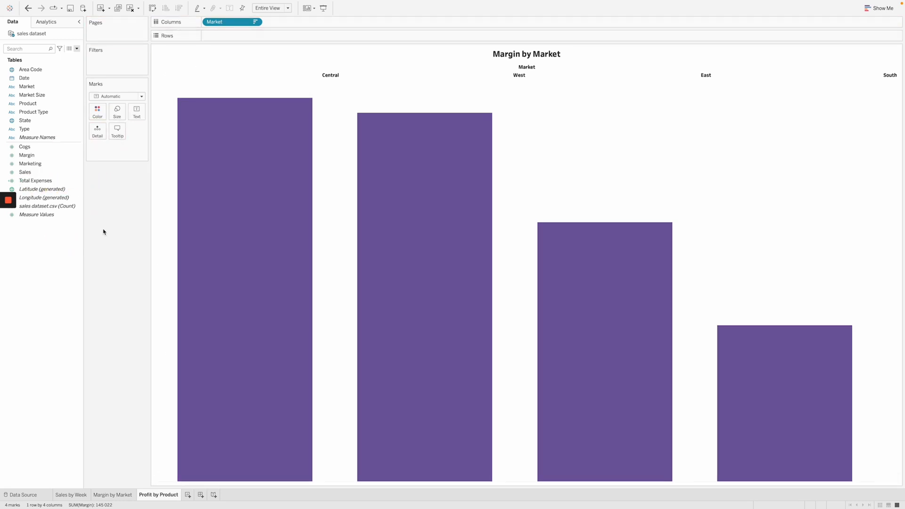
pyautogui.moveTo(40, 180); pyautogui.dragTo(224, 36)
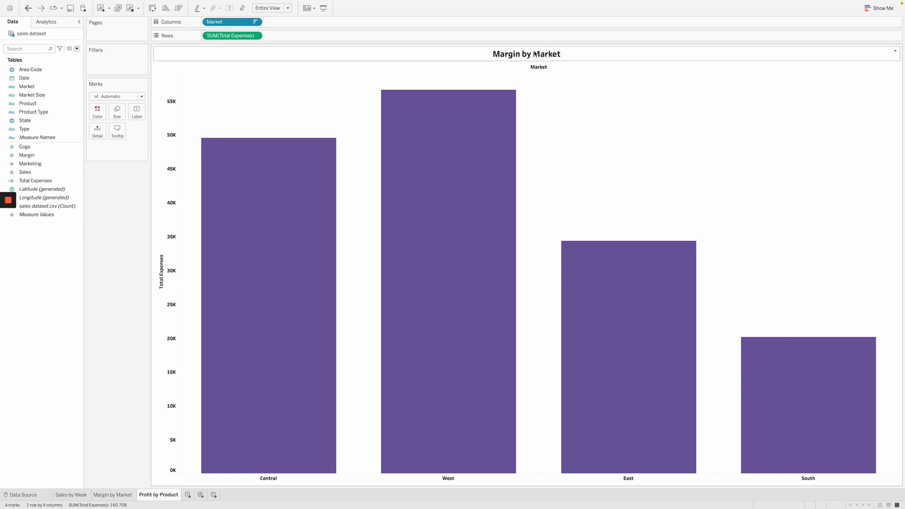
pyautogui.moveTo(285, 161)
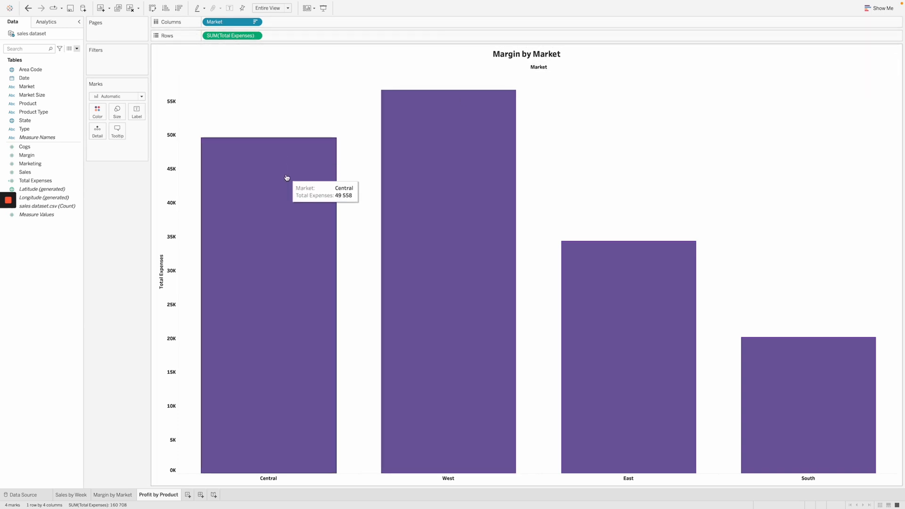
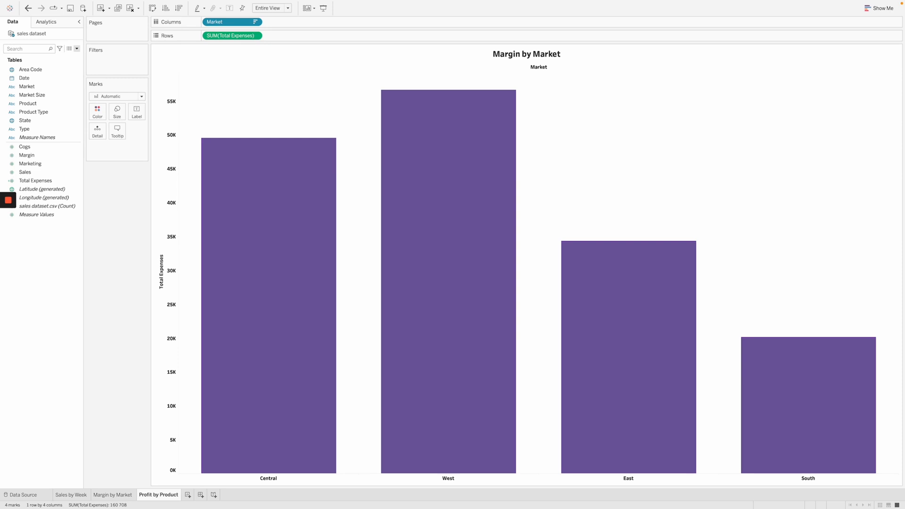
# Start another calculated field in the sales dataset and name it Discount.
pyautogui.click(76, 49)
pyautogui.click(77, 49)
pyautogui.click(77, 49)
pyautogui.click(66, 56)
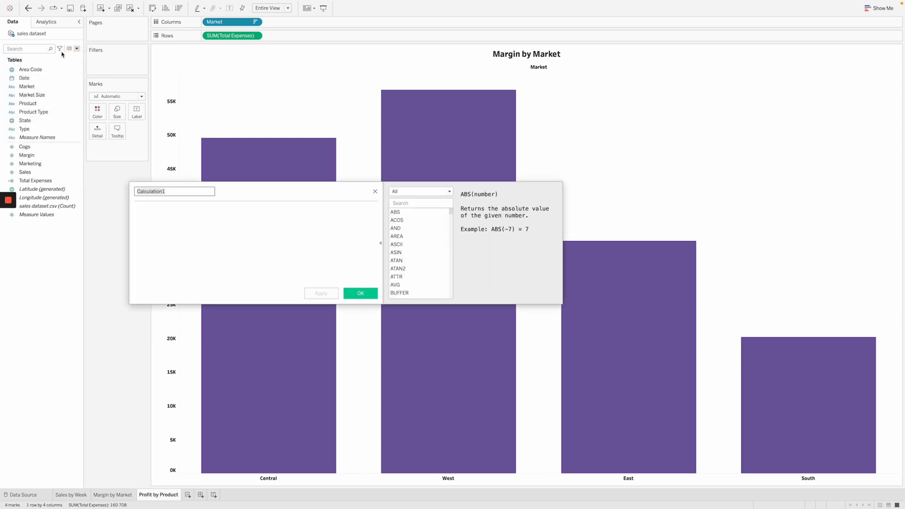
pyautogui.click(192, 194)
pyautogui.write('Discount')
pyautogui.click(191, 207)
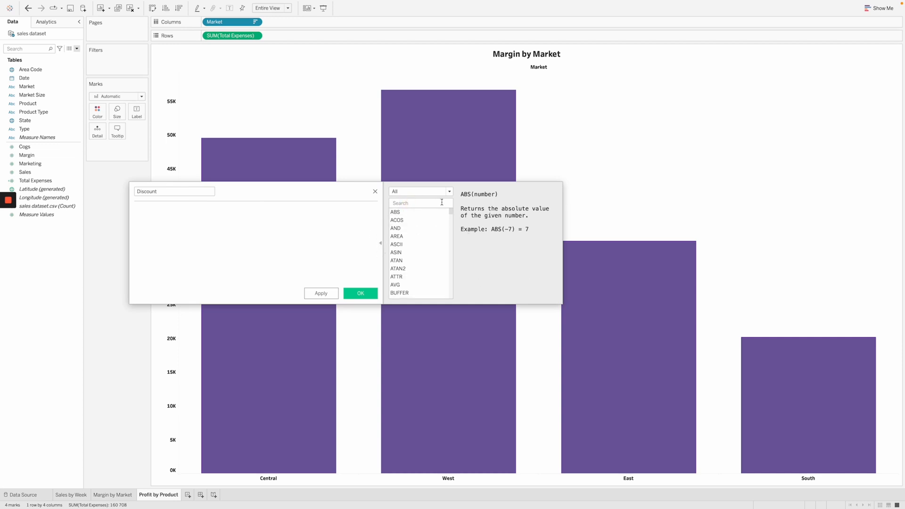
# Search the function reference for IF and read the syntax description of the IF function.
pyautogui.write('IF')
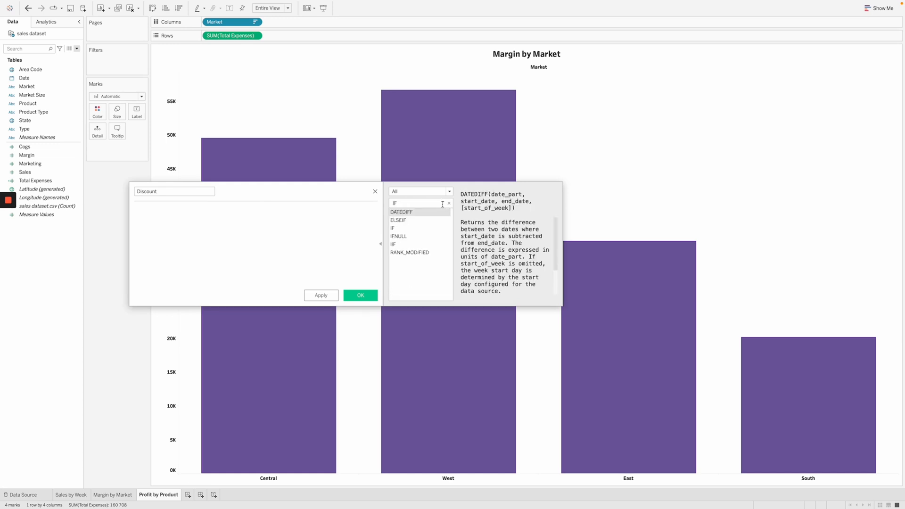
pyautogui.click(425, 231)
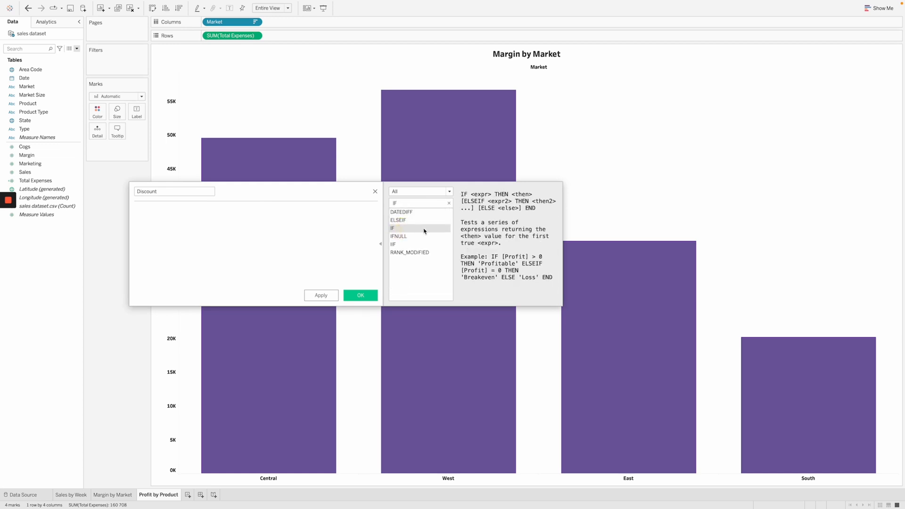
pyautogui.click(477, 206)
pyautogui.moveTo(462, 194)
pyautogui.mouseDown()
pyautogui.moveTo(539, 210)
pyautogui.moveTo(462, 194)
pyautogui.mouseUp()
# Write the placeholder line "if condition1 then output1" as the start of the Discount formula.
pyautogui.click(349, 225)
pyautogui.write('if co')
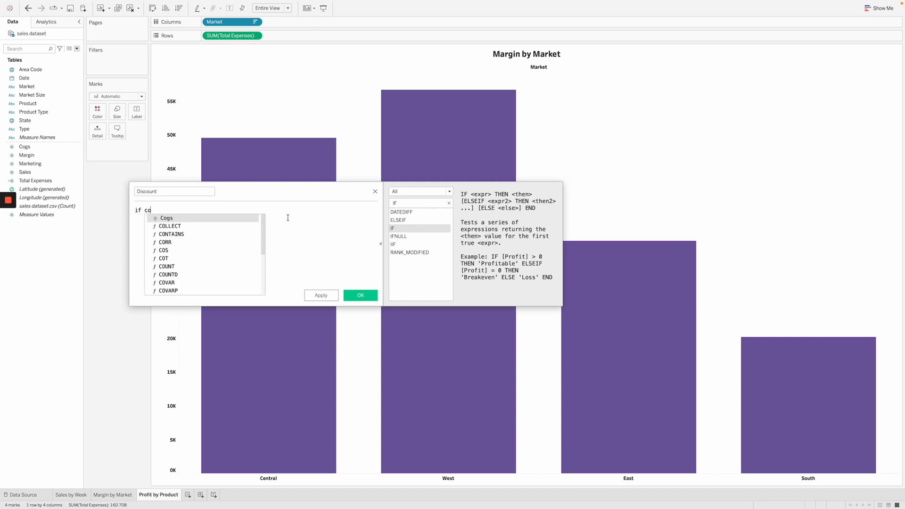
pyautogui.write('ndition1 th')
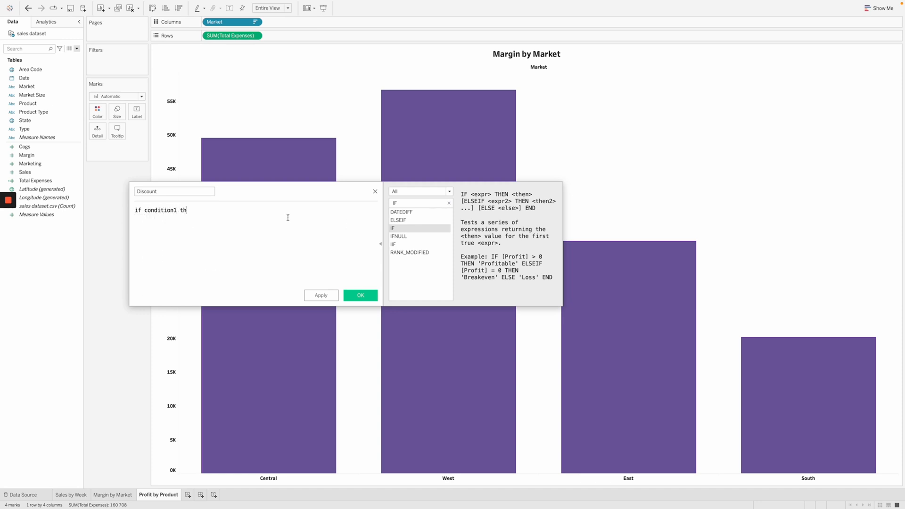
pyautogui.write('en output1')
pyautogui.click(286, 218)
pyautogui.moveTo(135, 212); pyautogui.dragTo(236, 211)
pyautogui.click(251, 217)
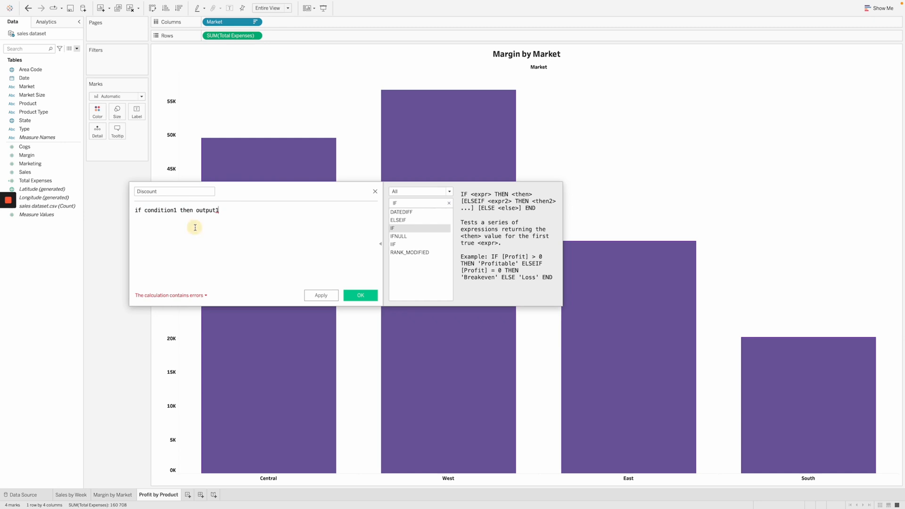
# Add a second line, "elseif condition2 then output2", below the if line of the Discount formula.
pyautogui.moveTo(145, 211); pyautogui.dragTo(177, 211)
pyautogui.doubleClick(231, 211)
pyautogui.click(249, 211)
pyautogui.press('Return')
pyautogui.write('elseif condition2 then output2')
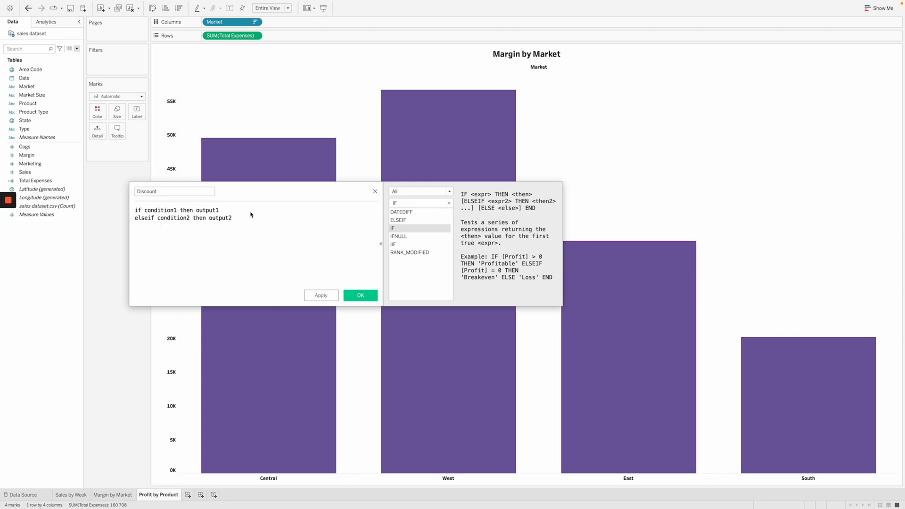
pyautogui.doubleClick(175, 211)
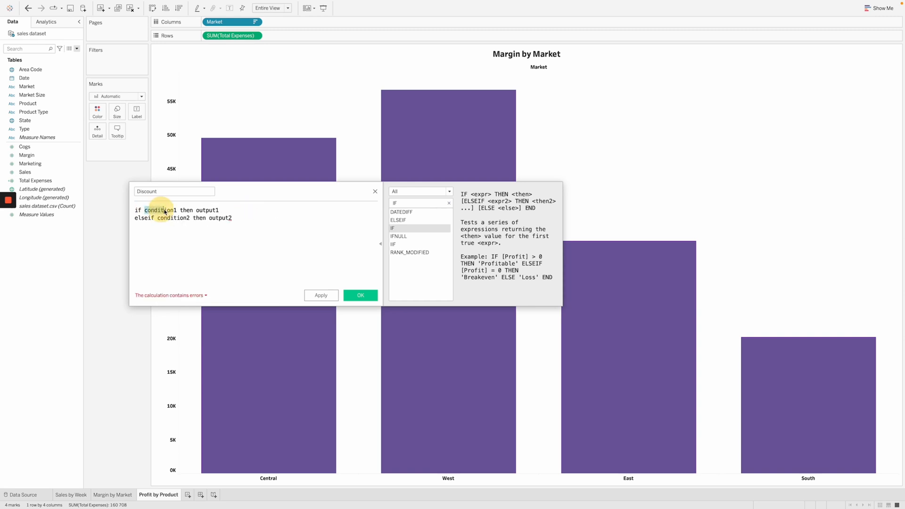
pyautogui.doubleClick(188, 218)
pyautogui.click(189, 222)
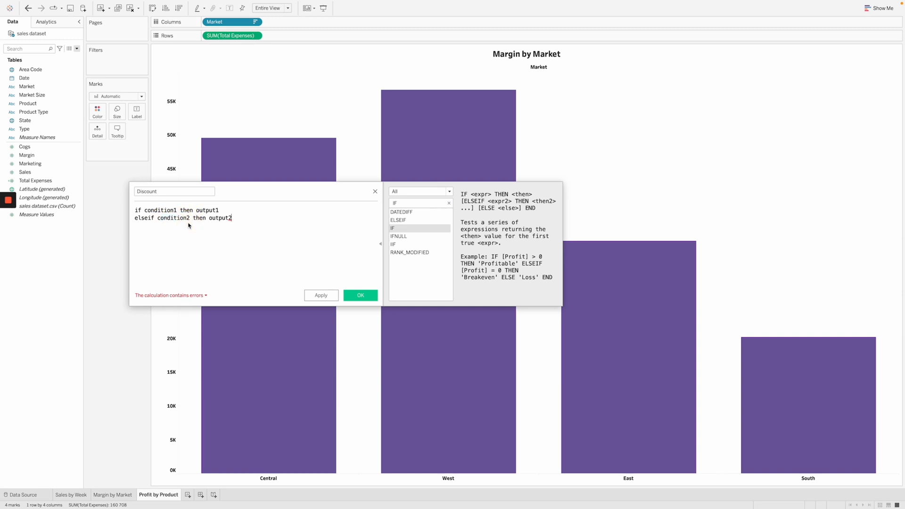
# Add a third line, "else output3", to the Discount formula as the fallback case.
pyautogui.click(244, 218)
pyautogui.press('Return')
pyautogui.write('else output3')
pyautogui.moveTo(195, 226); pyautogui.dragTo(123, 226)
pyautogui.doubleClick(160, 210)
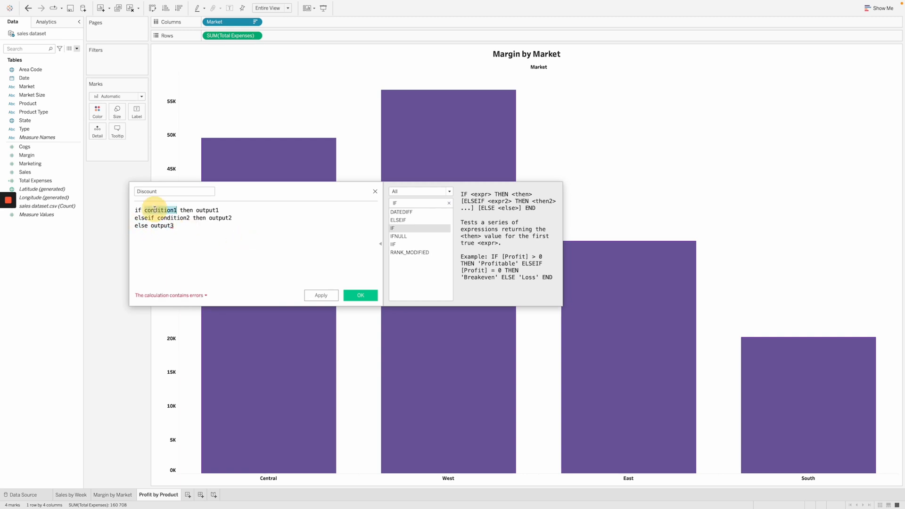
pyautogui.doubleClick(177, 218)
pyautogui.click(220, 236)
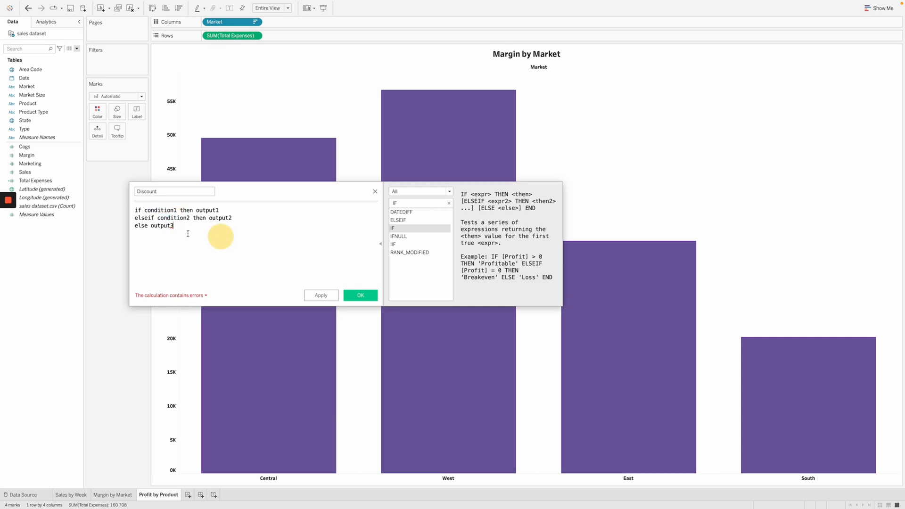
pyautogui.doubleClick(164, 227)
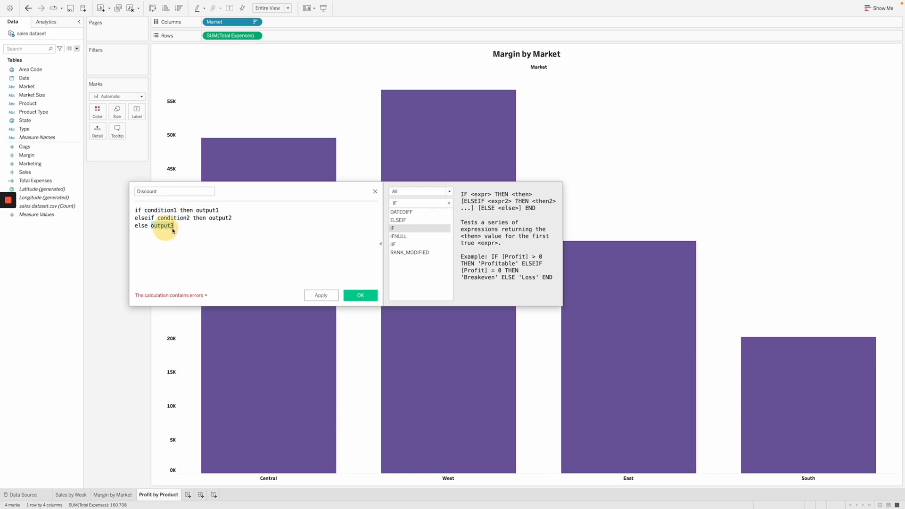
pyautogui.click(227, 231)
# Replace condition1 in the Discount formula with the Market field compared to a quoted market name beginning with "Ce".
pyautogui.doubleClick(161, 210)
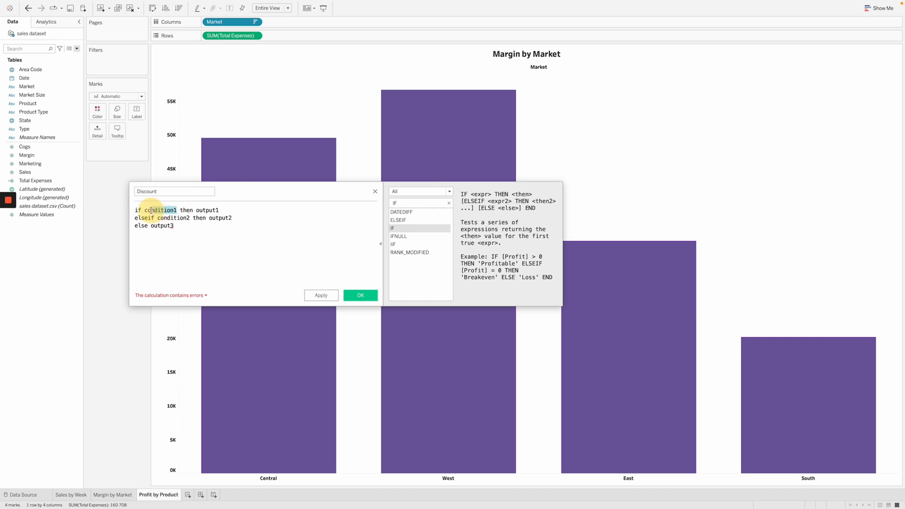
pyautogui.press('BackSpace')
pyautogui.write('mar')
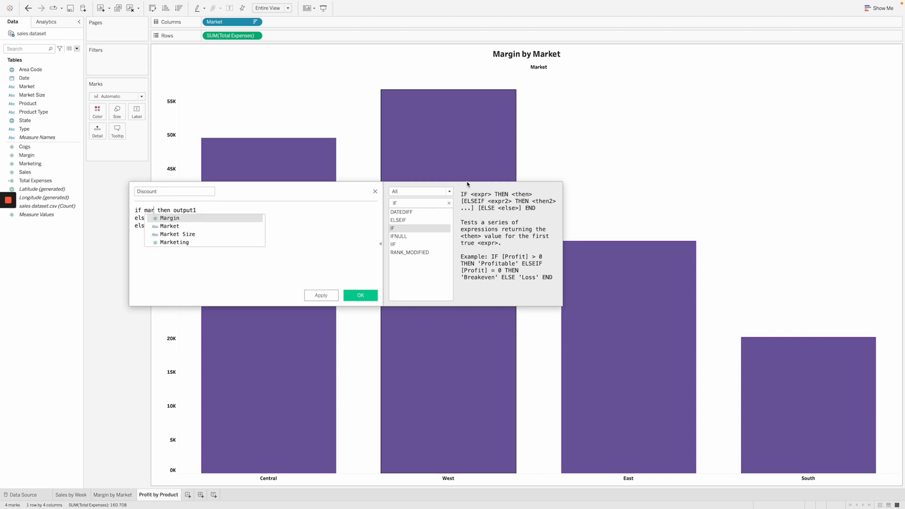
pyautogui.click(233, 226)
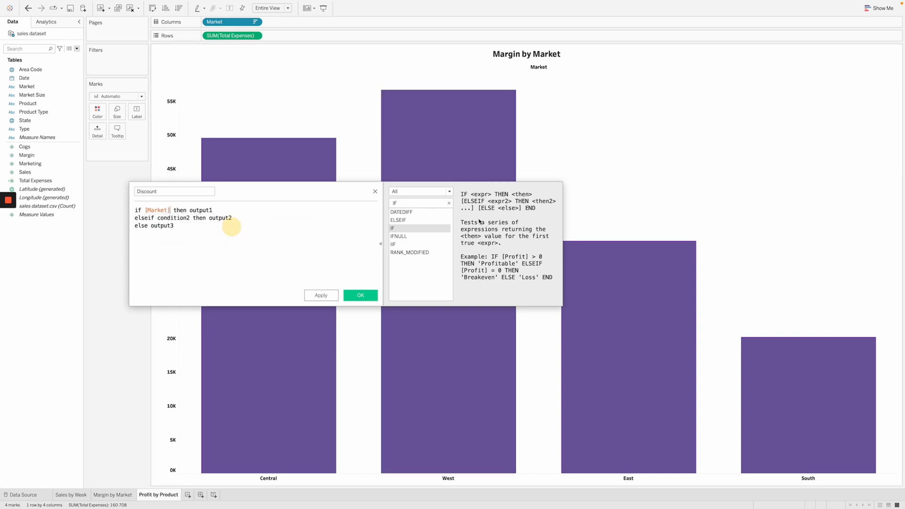
pyautogui.write('= "Ce')
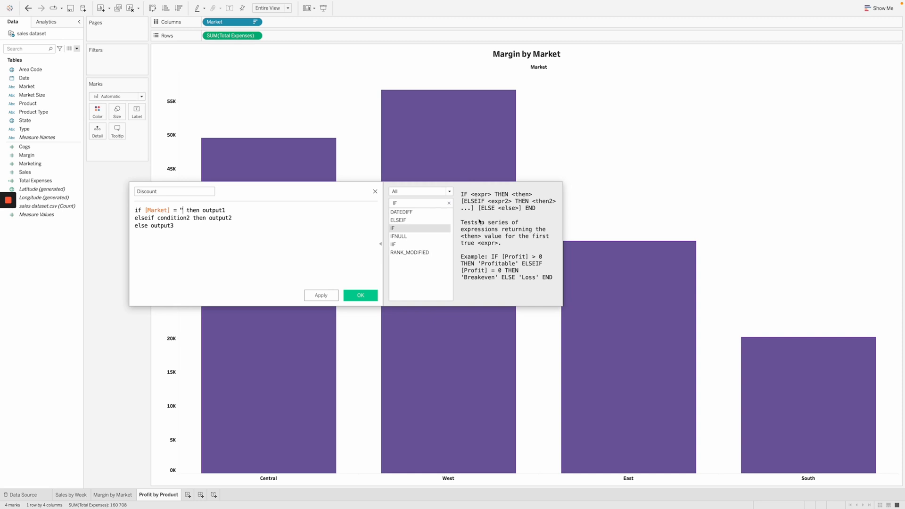
# Complete the first branch of the Discount formula so that [Market] = "Central" returns 0.1.
pyautogui.write('ntra;')
pyautogui.press('BackSpace')
pyautogui.write('l"')
pyautogui.doubleClick(198, 210)
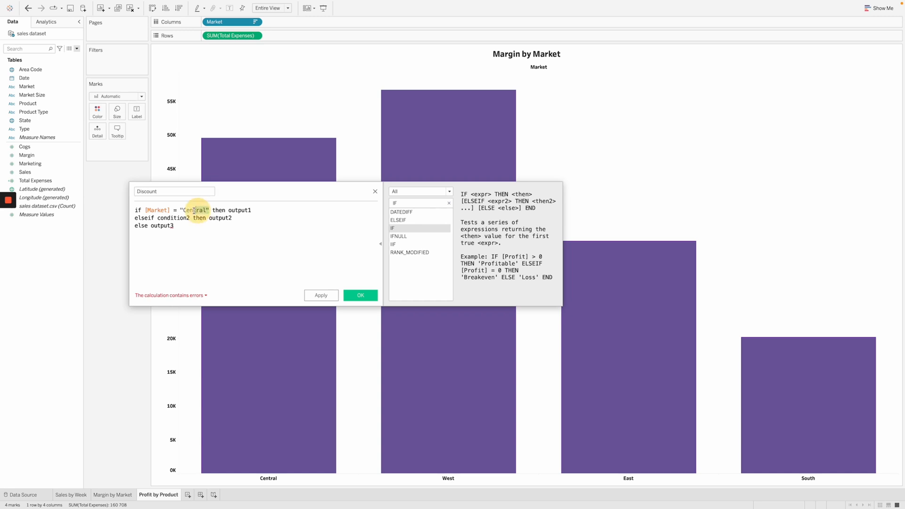
pyautogui.click(264, 243)
pyautogui.moveTo(144, 210); pyautogui.dragTo(222, 210)
pyautogui.click(216, 224)
pyautogui.doubleClick(233, 210)
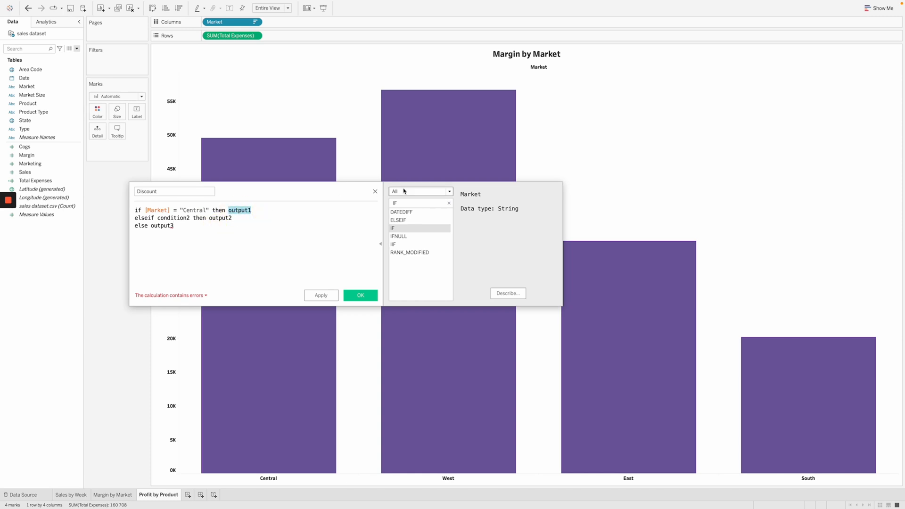
pyautogui.press('BackSpace')
pyautogui.write('0.1')
# Replace the condition2 placeholder in the elseif line with [Market] = "South".
pyautogui.click(152, 228)
pyautogui.doubleClick(173, 218)
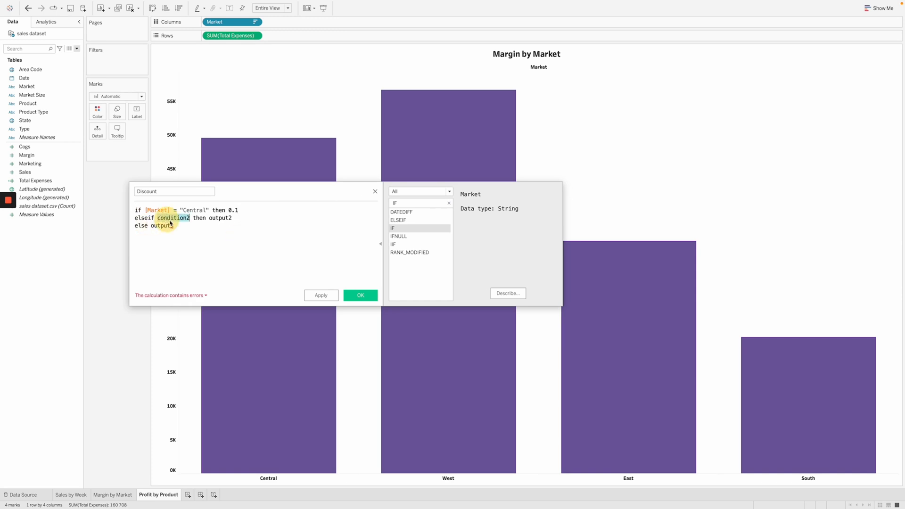
pyautogui.write('mark')
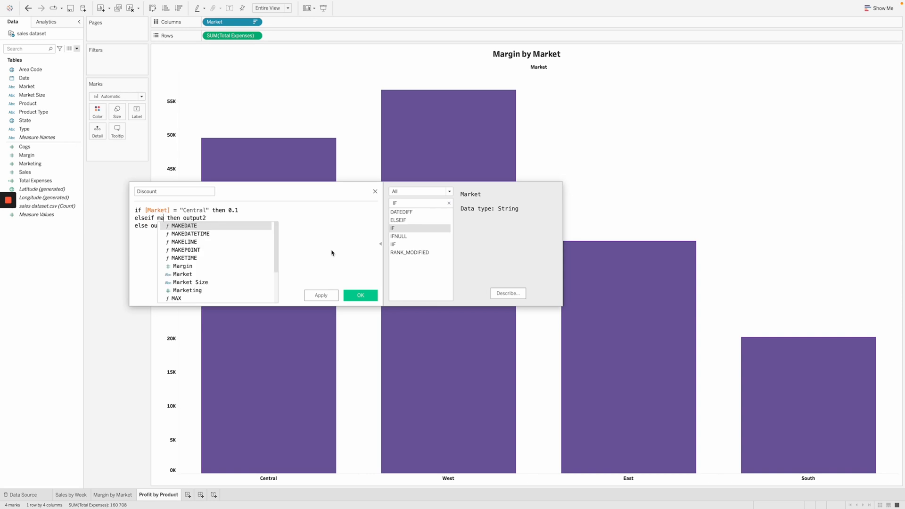
pyautogui.click(231, 226)
pyautogui.write('= "South"')
pyautogui.doubleClick(192, 210)
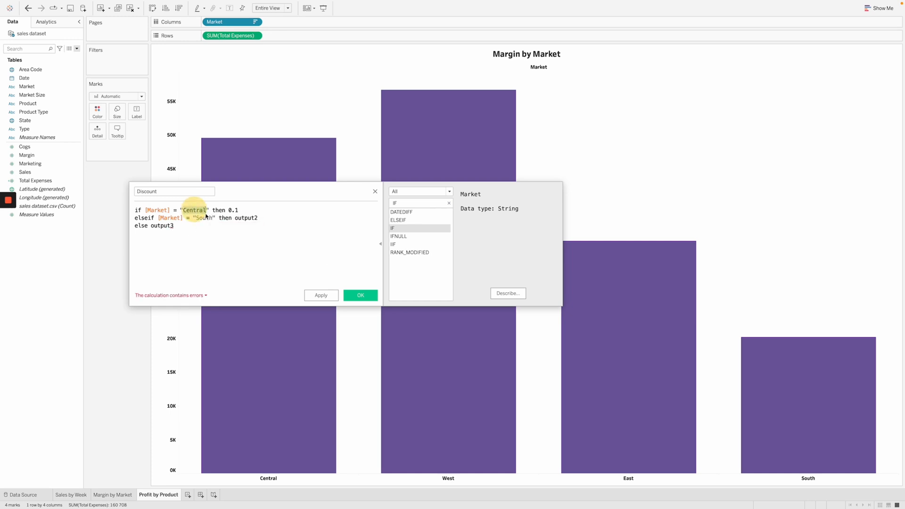
pyautogui.doubleClick(203, 218)
pyautogui.click(236, 227)
# Replace the output2 placeholder of the "South" branch with 0.05.
pyautogui.click(242, 218)
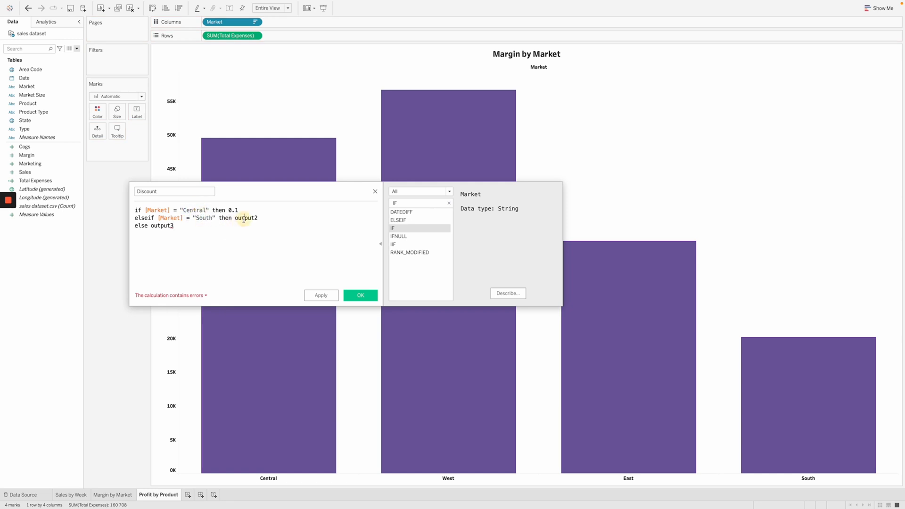
pyautogui.click(273, 218)
pyautogui.press('BackSpace')
pyautogui.press('BackSpace')
pyautogui.press('BackSpace')
pyautogui.press('BackSpace')
pyautogui.press('BackSpace')
pyautogui.press('BackSpace')
pyautogui.press('BackSpace')
pyautogui.write('0.05')
# Finish the Discount formula with else 0.02 END and save the calculated field.
pyautogui.click(214, 229)
pyautogui.moveTo(151, 226); pyautogui.dragTo(185, 226)
pyautogui.press('BackSpace')
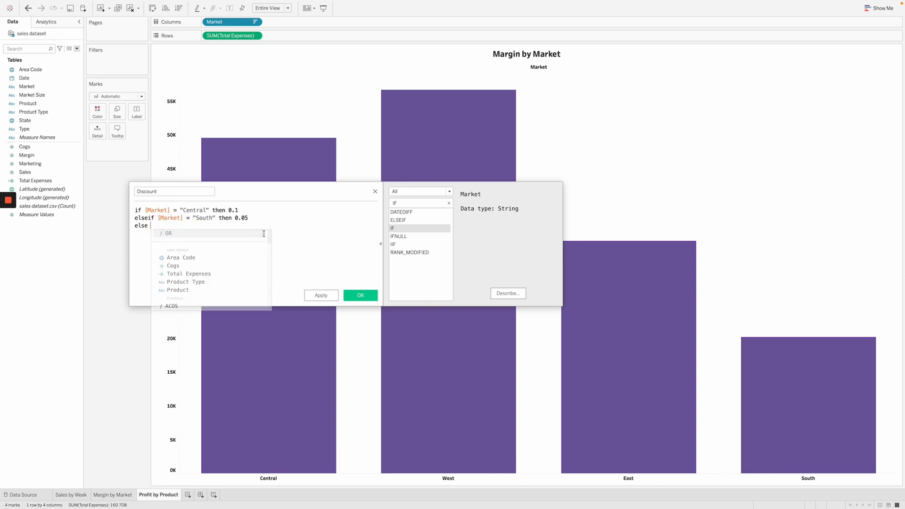
pyautogui.write('0.')
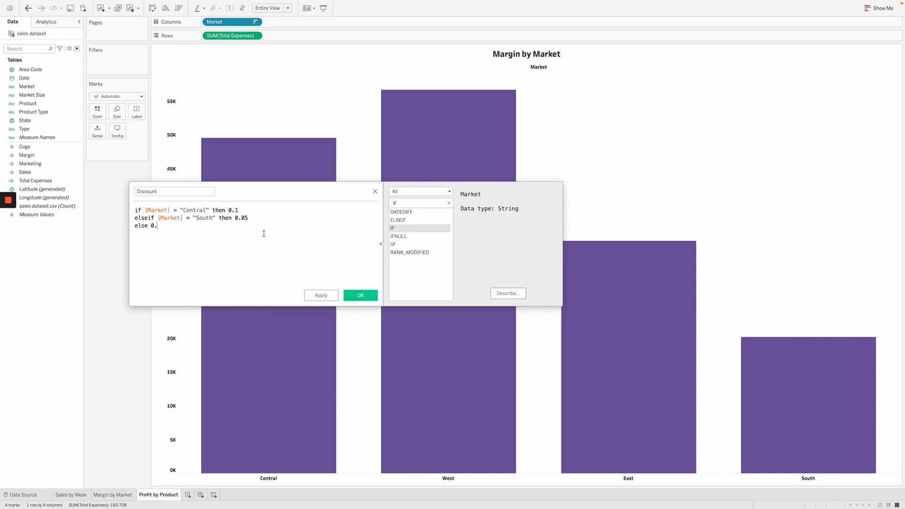
pyautogui.write('02 e')
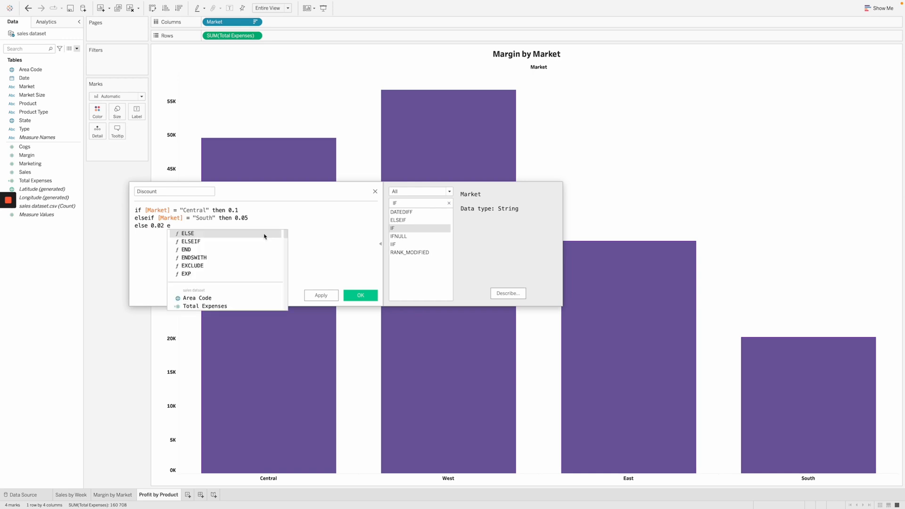
pyautogui.write('nd')
pyautogui.click(253, 235)
pyautogui.click(327, 258)
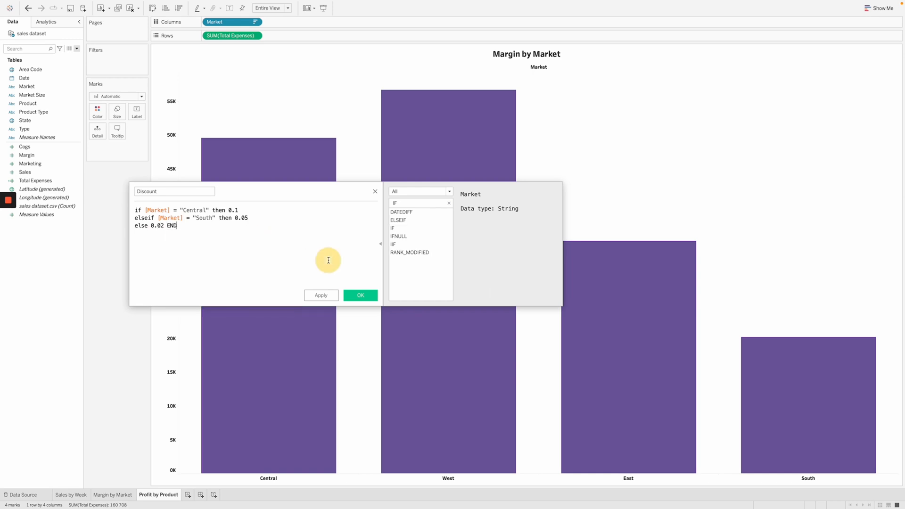
pyautogui.click(194, 292)
pyautogui.click(361, 296)
pyautogui.click(96, 238)
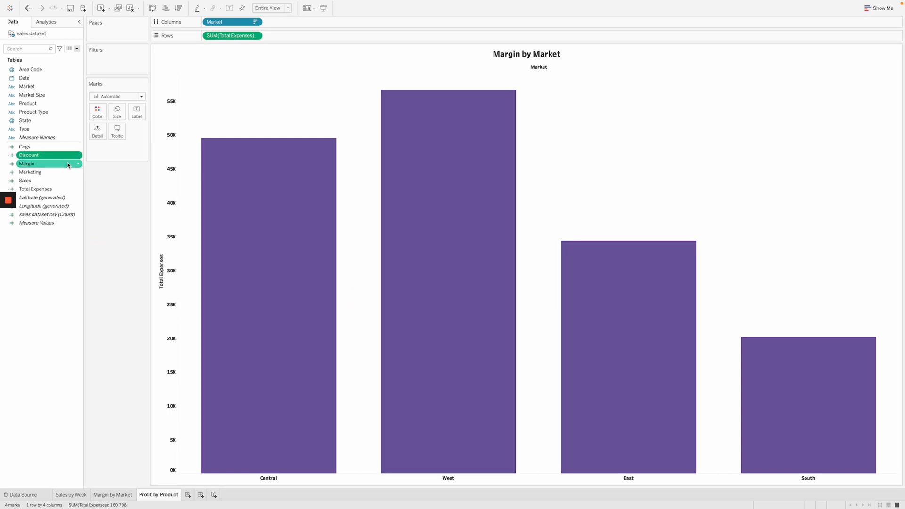
# Examine the data source table, comparing the Discount values with the Market of East, West and South rows.
pyautogui.click(31, 495)
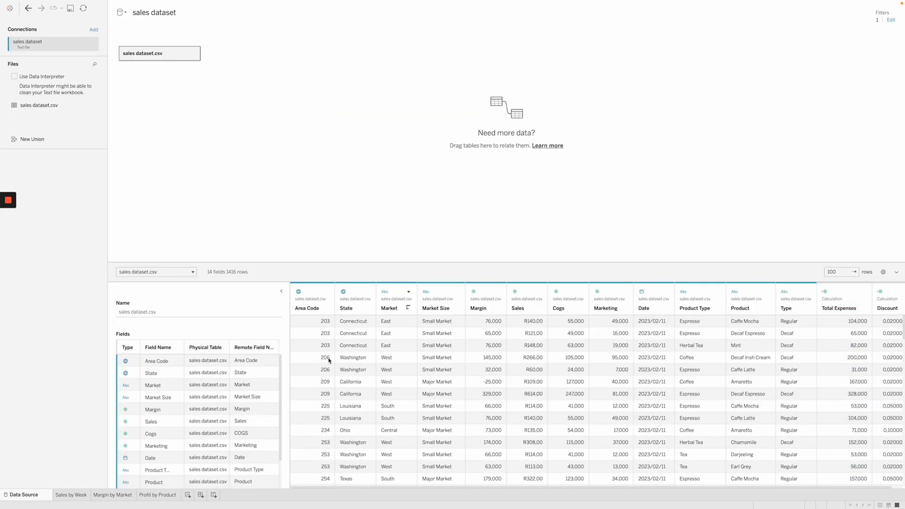
pyautogui.hscroll(1, 479, 361)
pyautogui.click(883, 323)
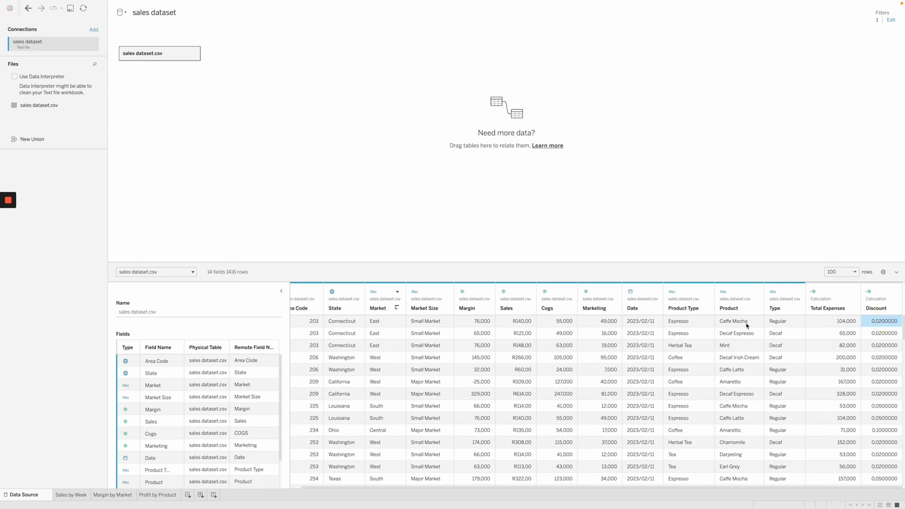
pyautogui.click(377, 322)
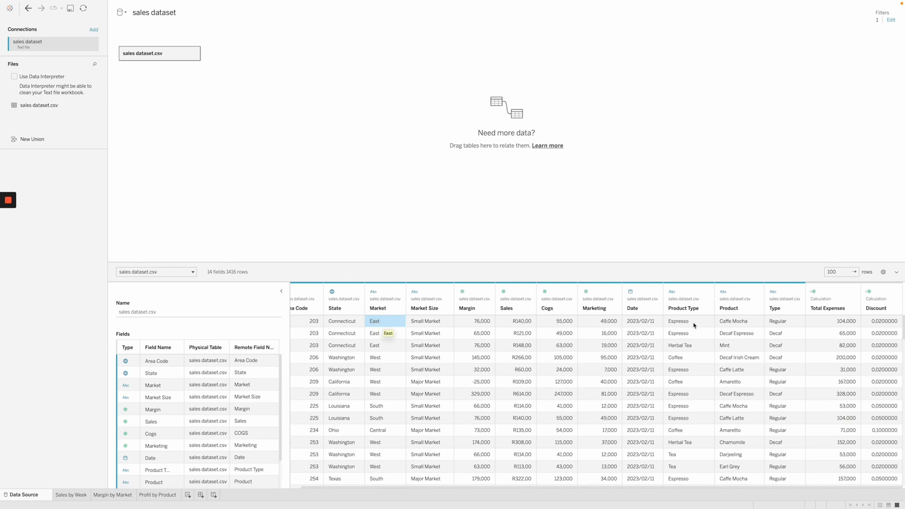
pyautogui.click(873, 324)
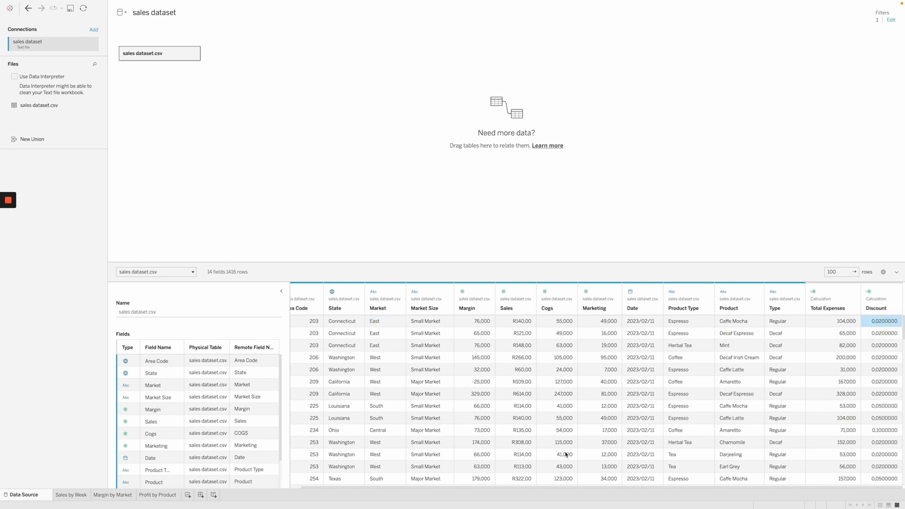
pyautogui.click(384, 361)
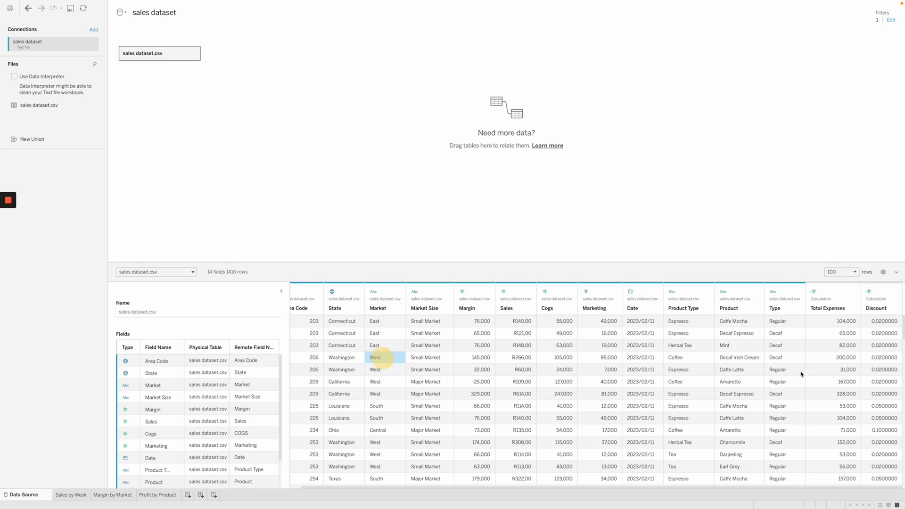
pyautogui.click(885, 358)
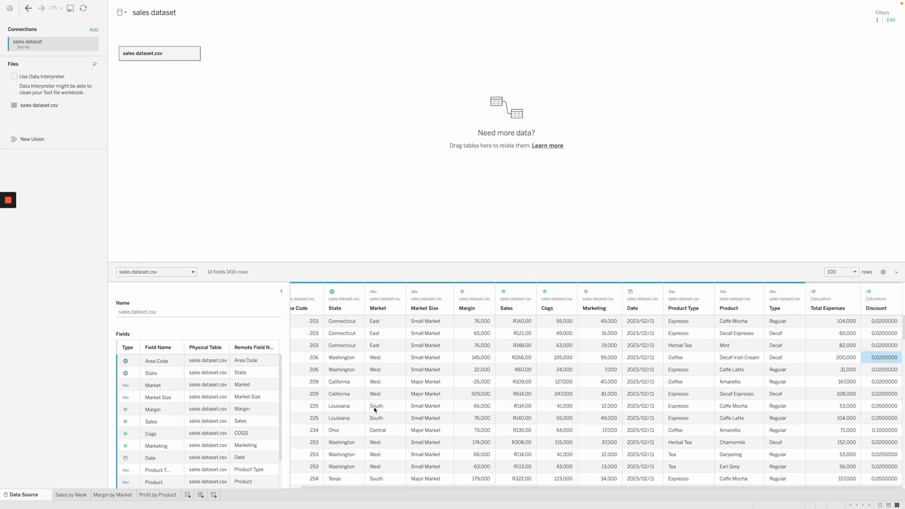
pyautogui.click(375, 408)
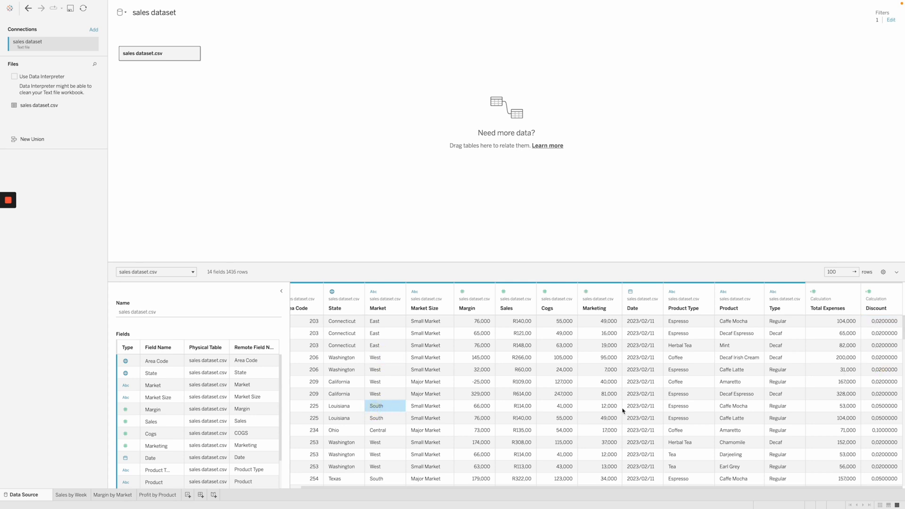
pyautogui.click(873, 411)
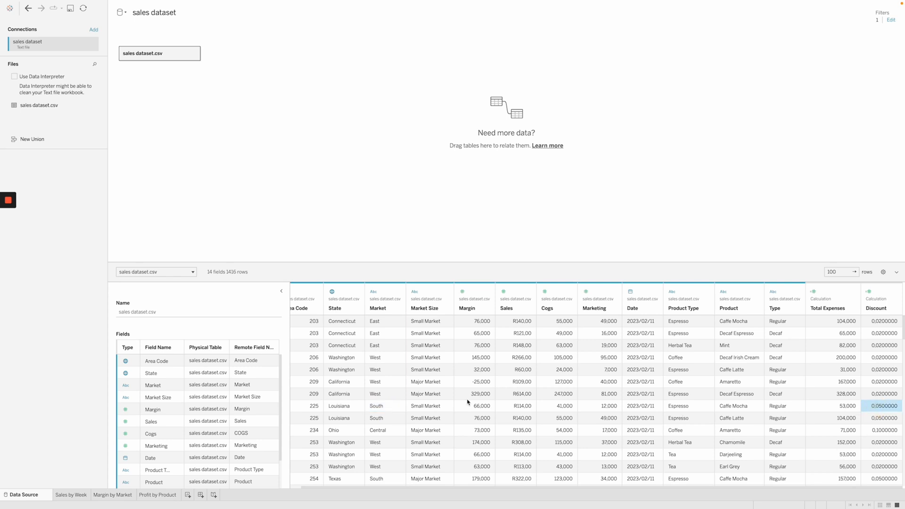
# Return to the Profit by Product sheet and start a new calculated field named Profit.
pyautogui.click(163, 497)
pyautogui.click(101, 393)
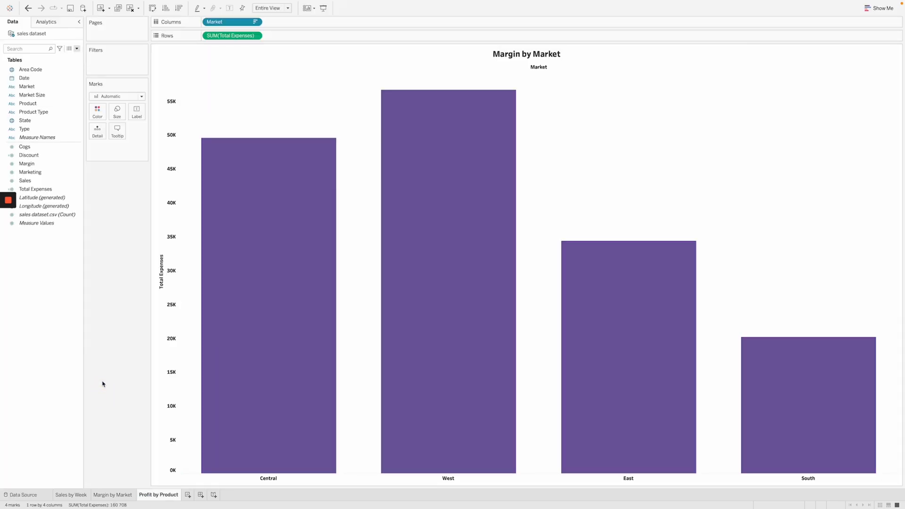
pyautogui.click(132, 235)
pyautogui.click(44, 180)
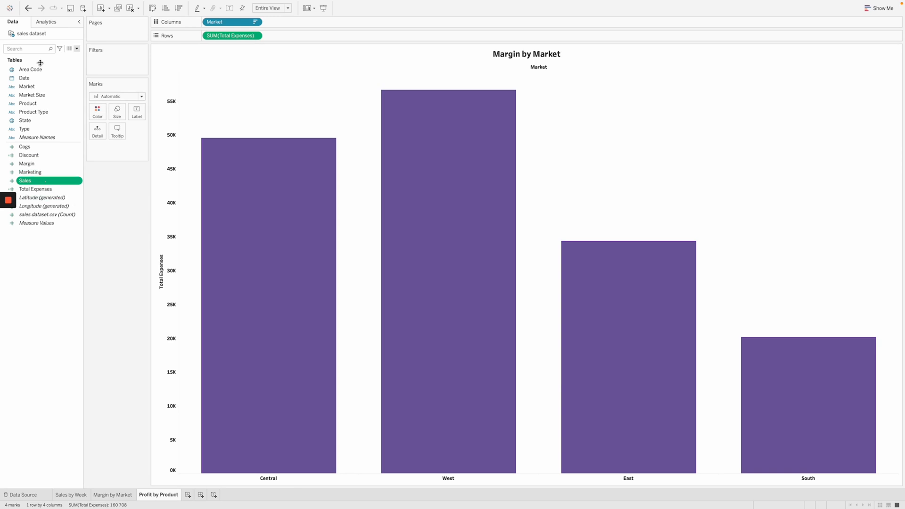
pyautogui.click(76, 49)
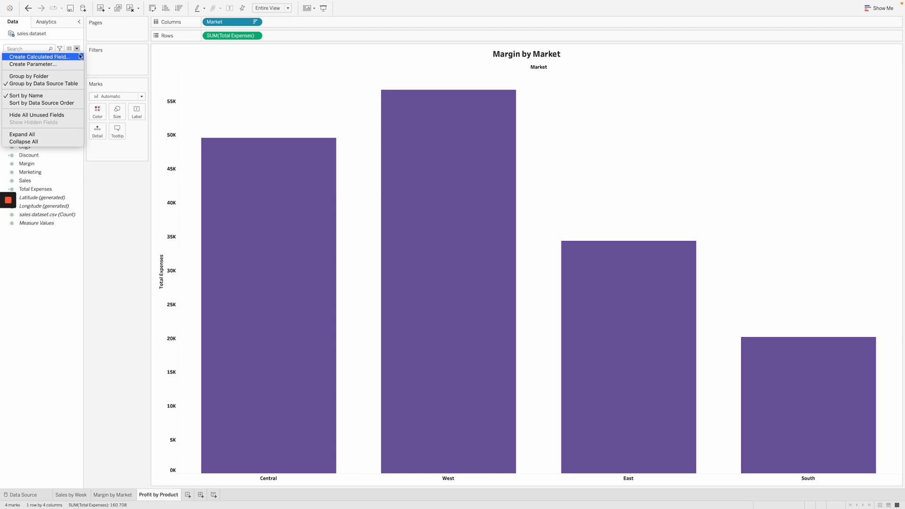
pyautogui.click(60, 57)
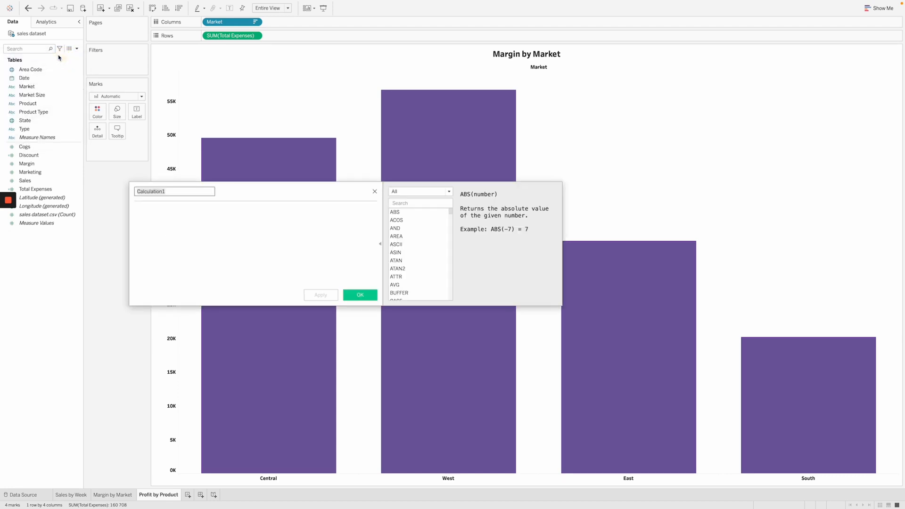
pyautogui.write('Profit')
pyautogui.click(261, 232)
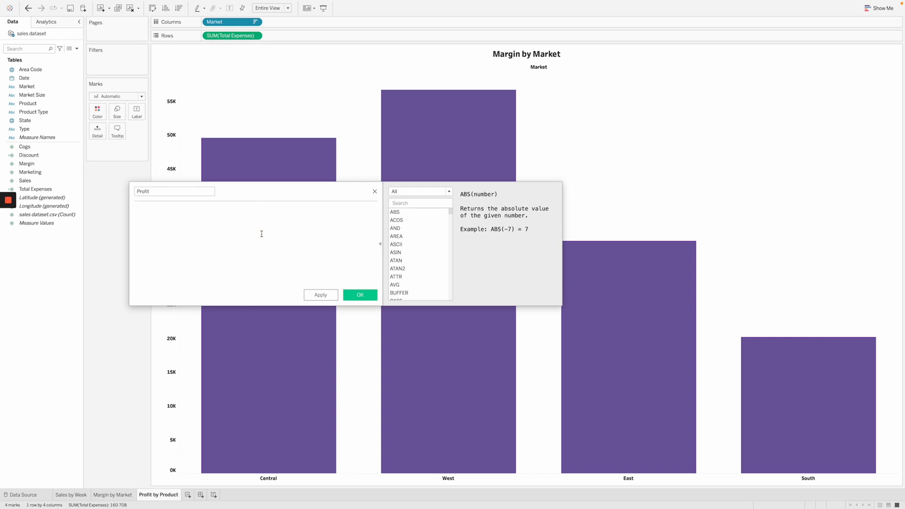
# Enter [Sales] - ([Discount]*[Sales]) as the start of the Profit formula.
pyautogui.write('sales')
pyautogui.click(212, 218)
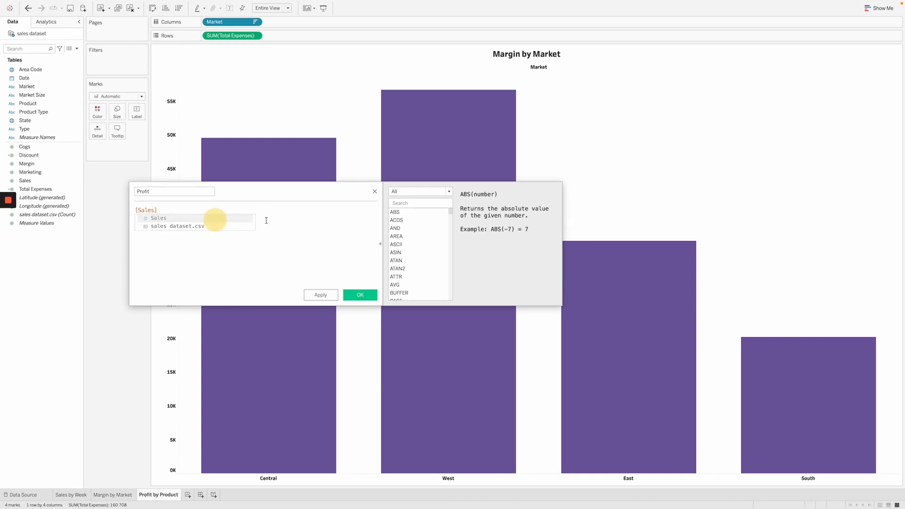
pyautogui.write('- dis')
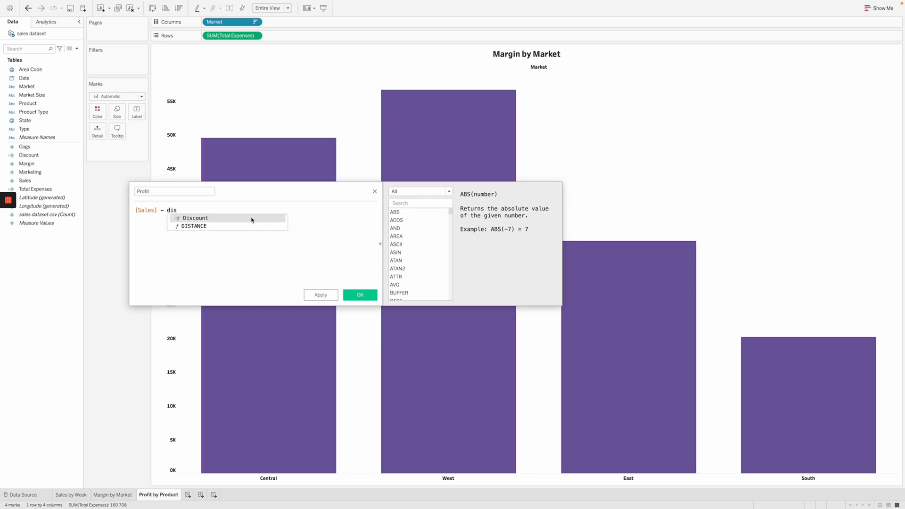
pyautogui.click(252, 219)
pyautogui.write('*sal')
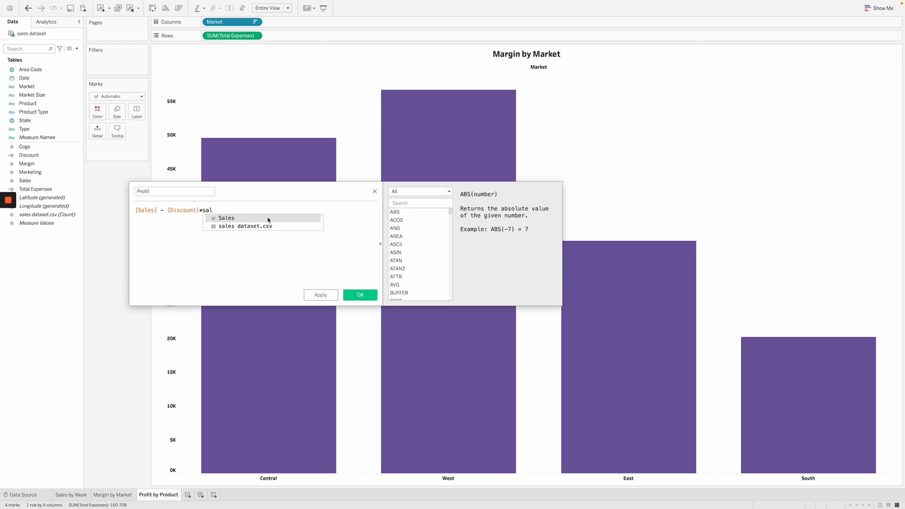
pyautogui.click(268, 219)
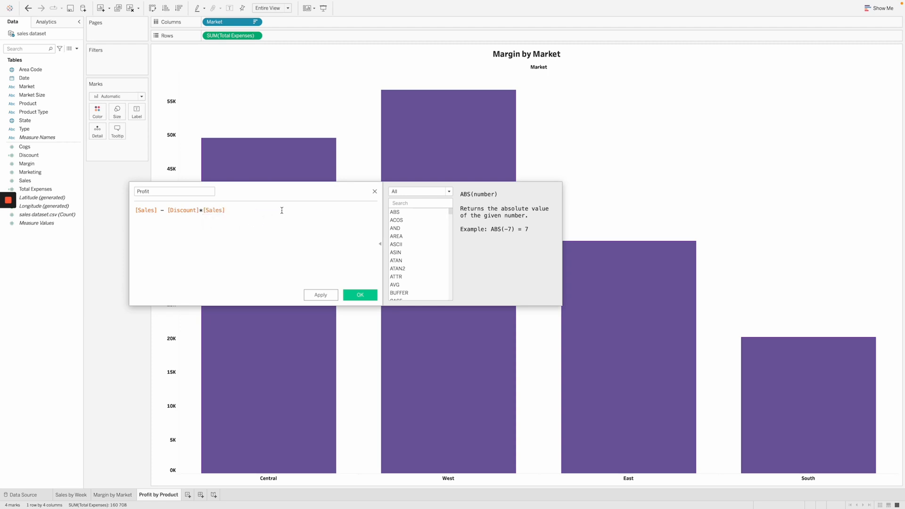
pyautogui.write(')')
pyautogui.click(169, 210)
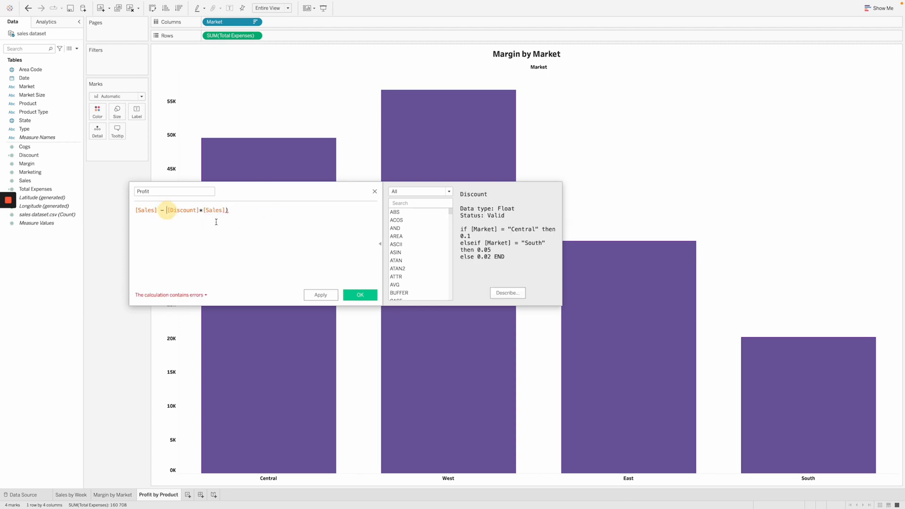
pyautogui.write('(')
pyautogui.click(215, 222)
pyautogui.moveTo(202, 210); pyautogui.dragTo(170, 211)
pyautogui.click(166, 216)
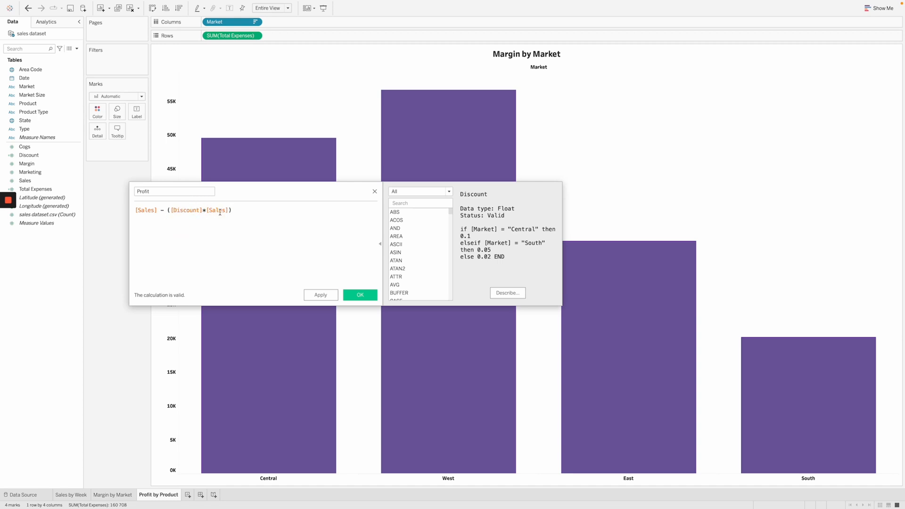
pyautogui.moveTo(228, 211); pyautogui.dragTo(171, 212)
# Extend the Profit formula by subtracting [Cogs] and [Marketing], and save the calculated field.
pyautogui.click(263, 210)
pyautogui.write('- cog')
pyautogui.click(284, 220)
pyautogui.write('ma')
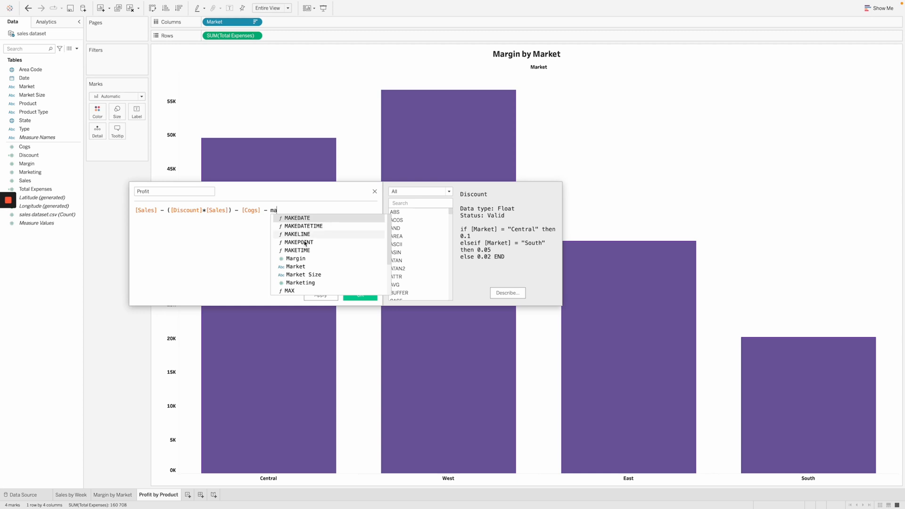
pyautogui.click(307, 283)
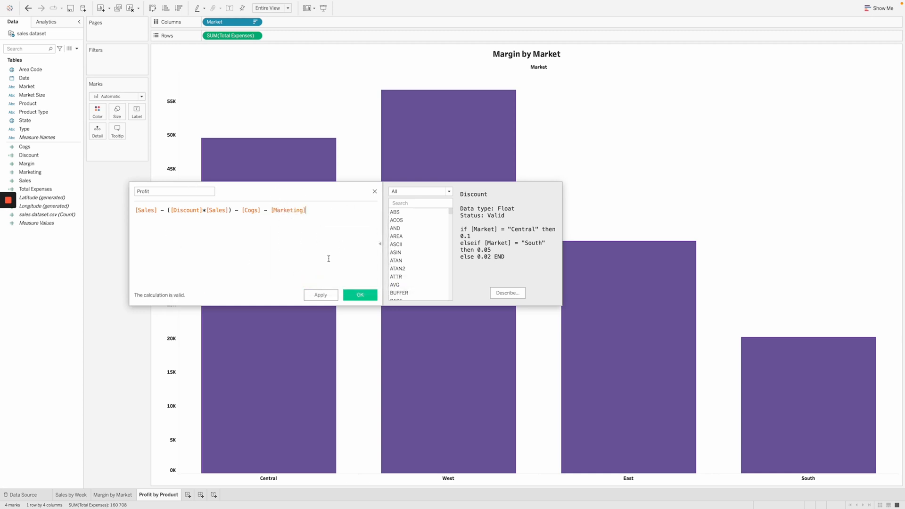
pyautogui.click(360, 295)
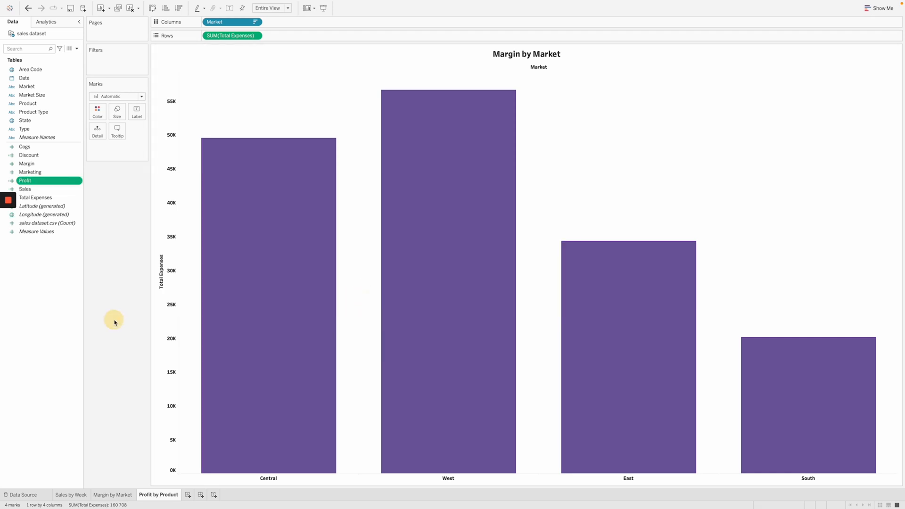
# Replace SUM(Total Expenses) in the chart's rows with the Profit field.
pyautogui.moveTo(238, 35); pyautogui.dragTo(120, 250)
pyautogui.moveTo(25, 181); pyautogui.dragTo(230, 36)
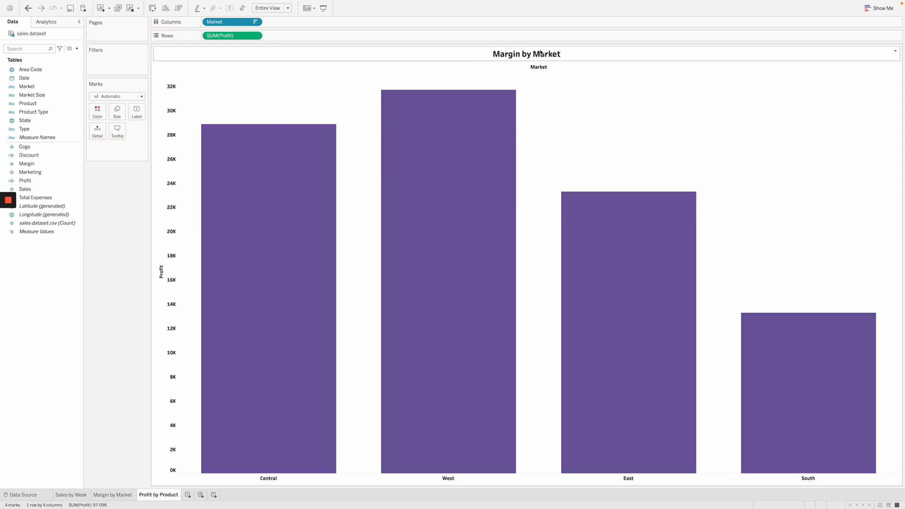
# Retitle the chart Profit by Product and replace Market with Product in the columns.
pyautogui.doubleClick(515, 55)
pyautogui.moveTo(519, 170); pyautogui.dragTo(447, 163)
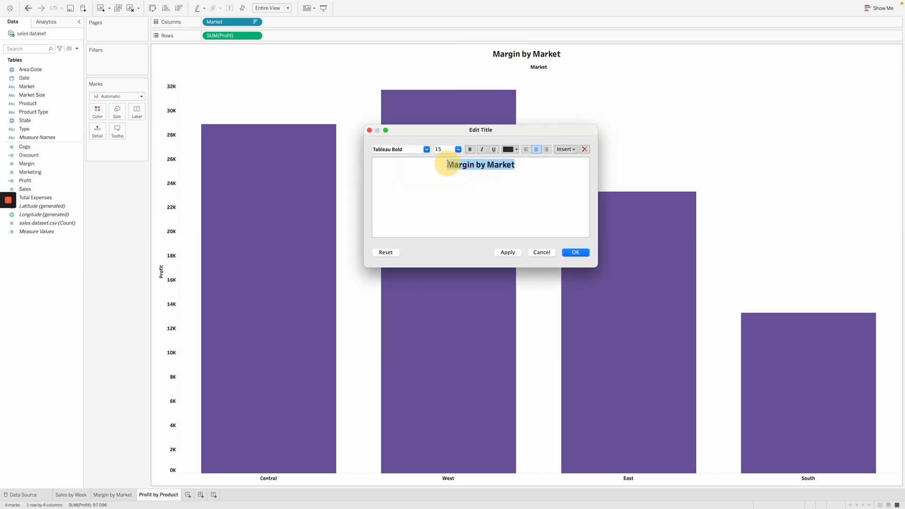
pyautogui.write('Profit by ')
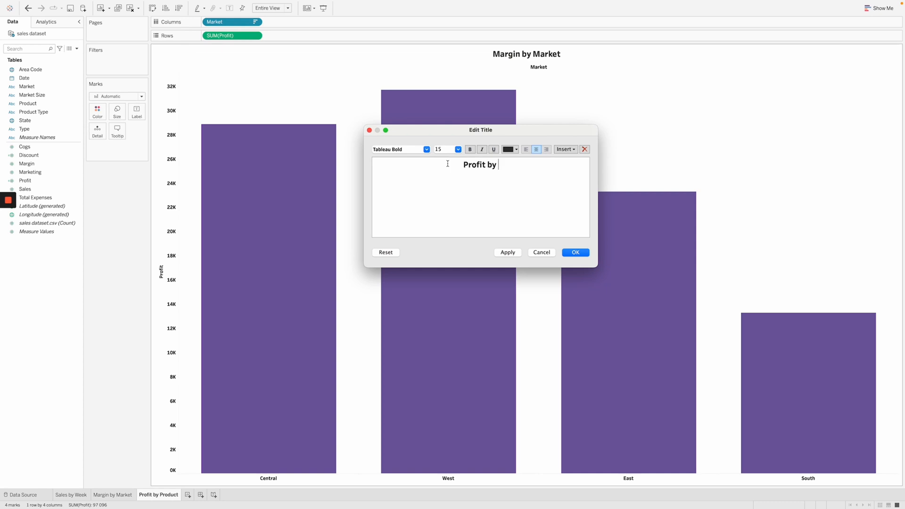
pyautogui.write('Product')
pyautogui.click(575, 253)
pyautogui.moveTo(231, 24); pyautogui.dragTo(111, 245)
pyautogui.moveTo(44, 107); pyautogui.dragTo(237, 26)
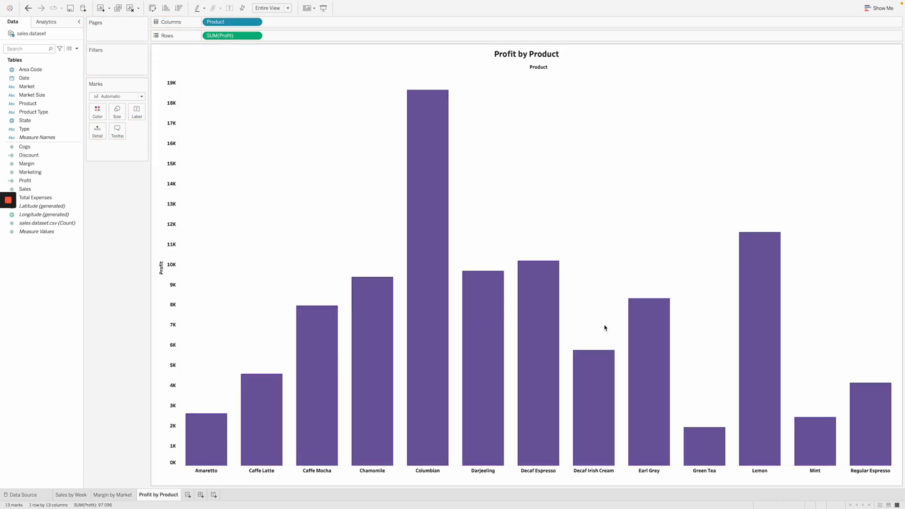
# Convert the bar chart to a treemap and add Profit to its labels.
pyautogui.click(882, 8)
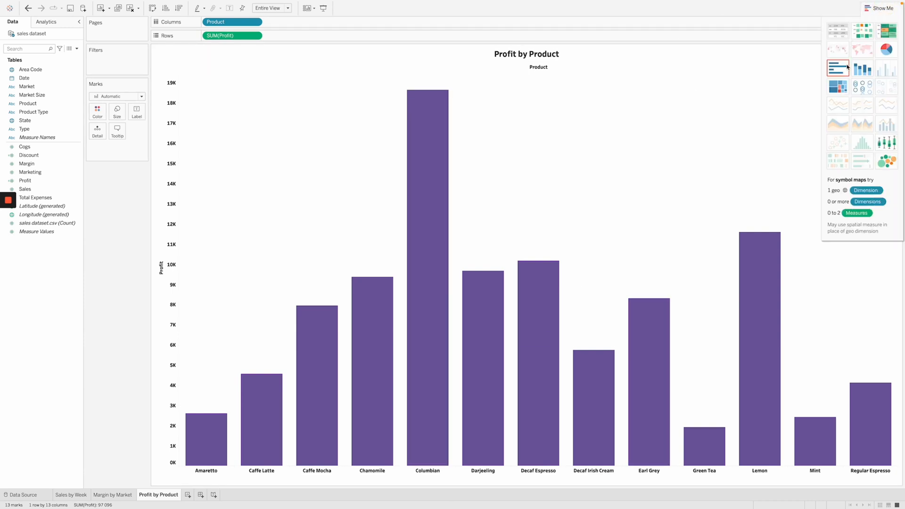
pyautogui.click(838, 87)
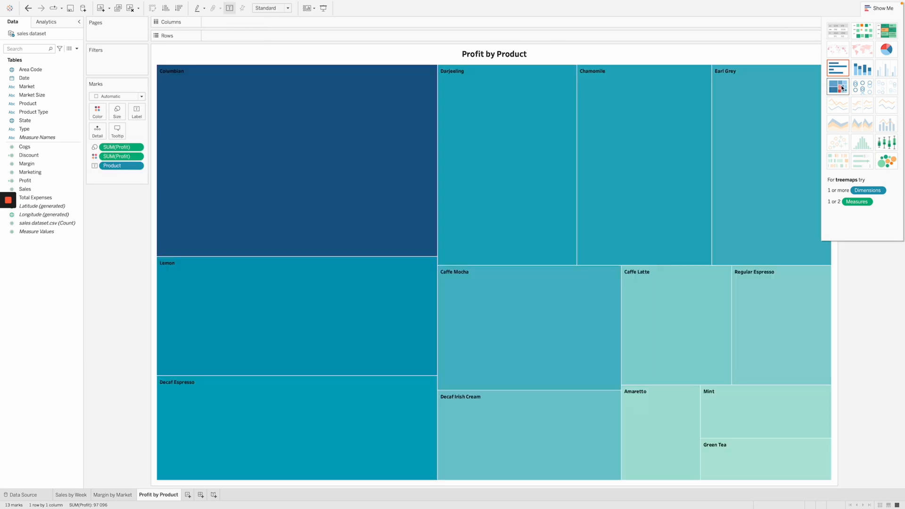
pyautogui.click(867, 9)
pyautogui.moveTo(326, 134)
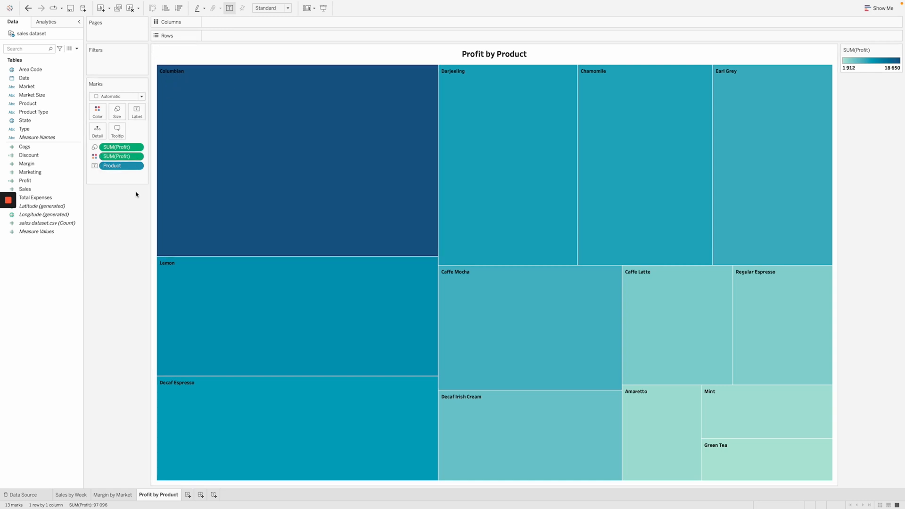
pyautogui.moveTo(25, 181); pyautogui.dragTo(137, 113)
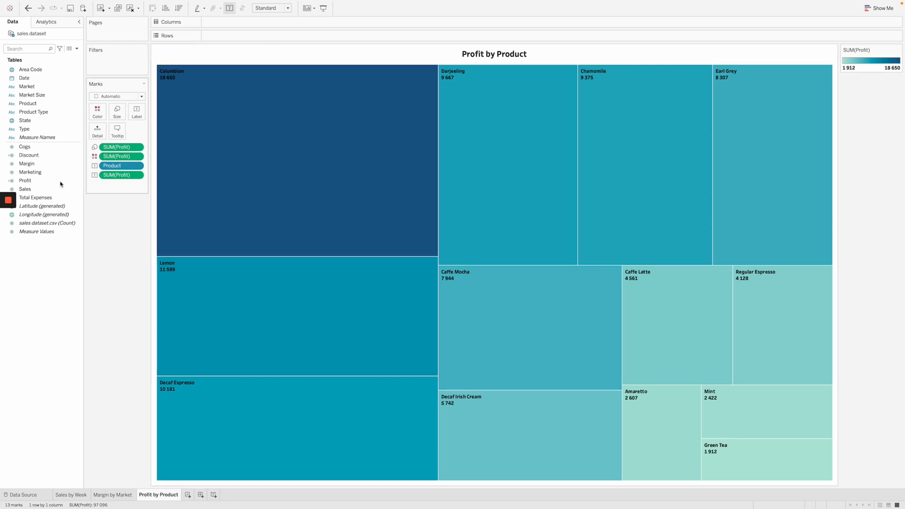
# Set the Profit field's default number format to Currency (Custom) with display units in Thousands (K).
pyautogui.click(57, 183)
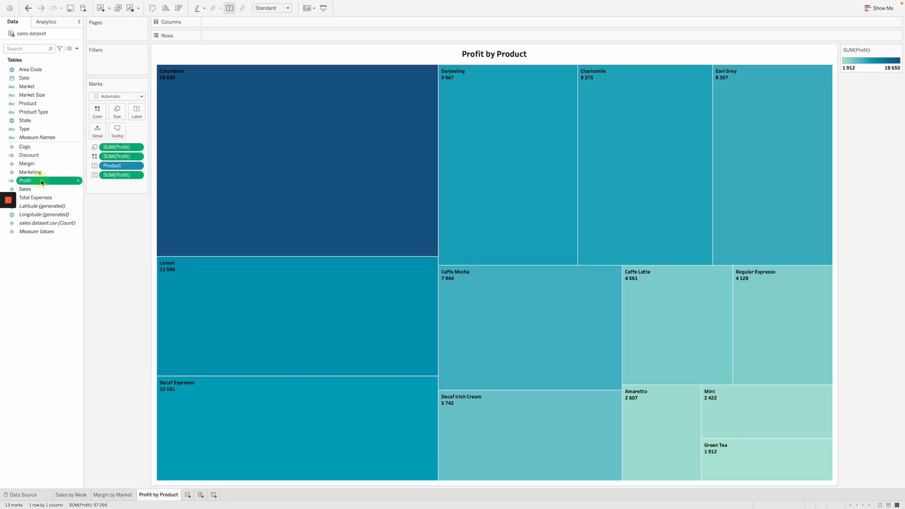
pyautogui.click(79, 182)
pyautogui.moveTo(118, 309)
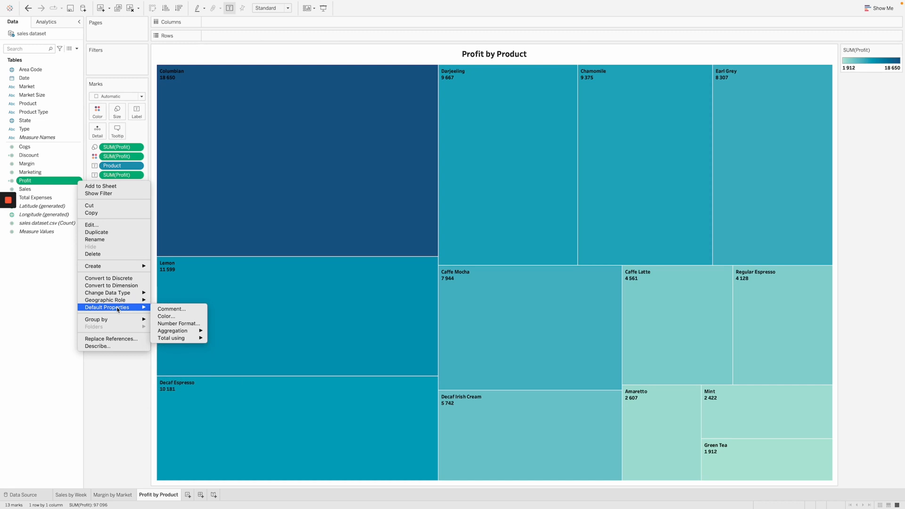
pyautogui.click(191, 324)
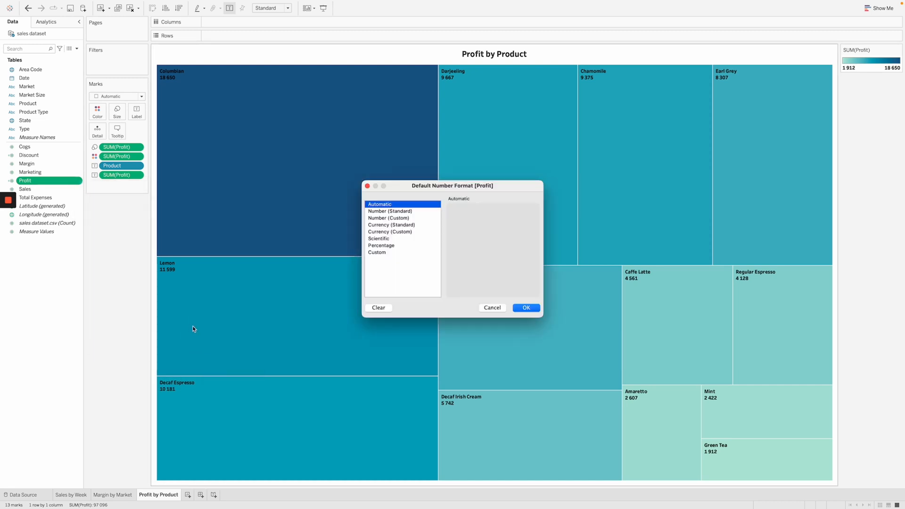
pyautogui.click(401, 232)
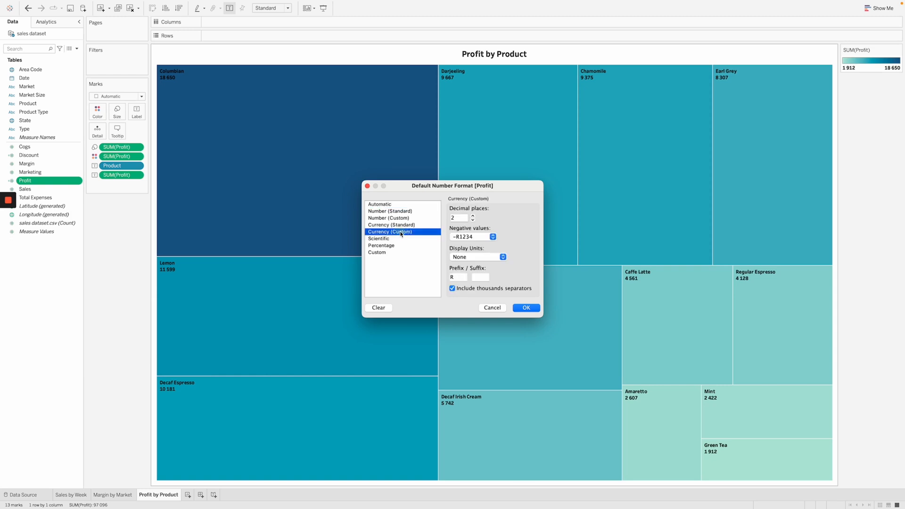
pyautogui.click(473, 222)
pyautogui.click(482, 257)
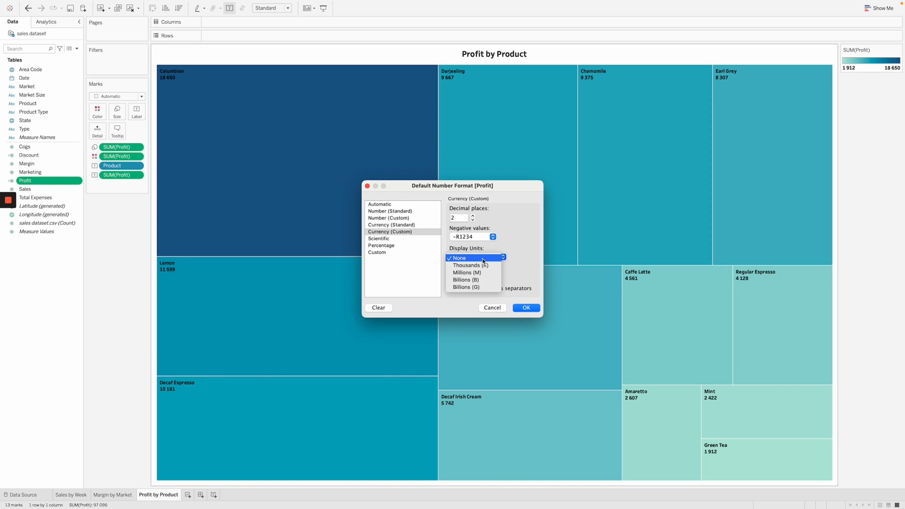
pyautogui.click(479, 265)
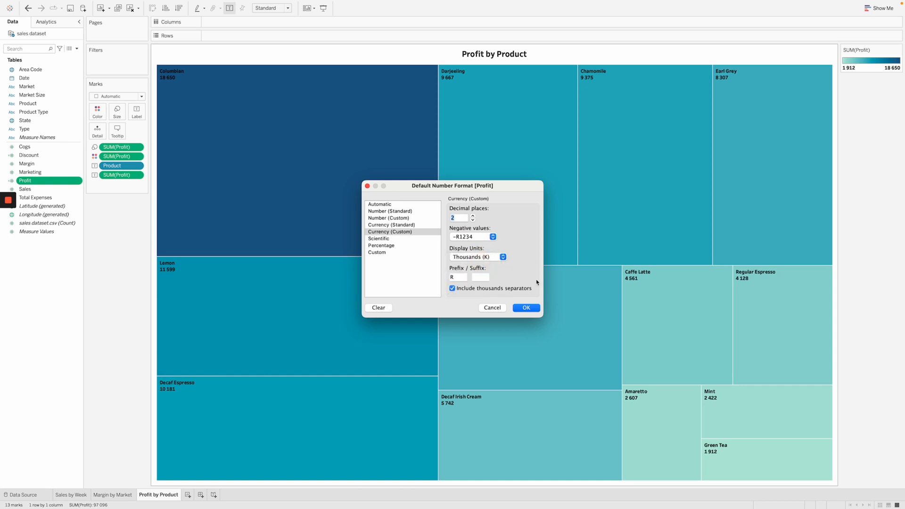
pyautogui.click(522, 307)
pyautogui.click(122, 324)
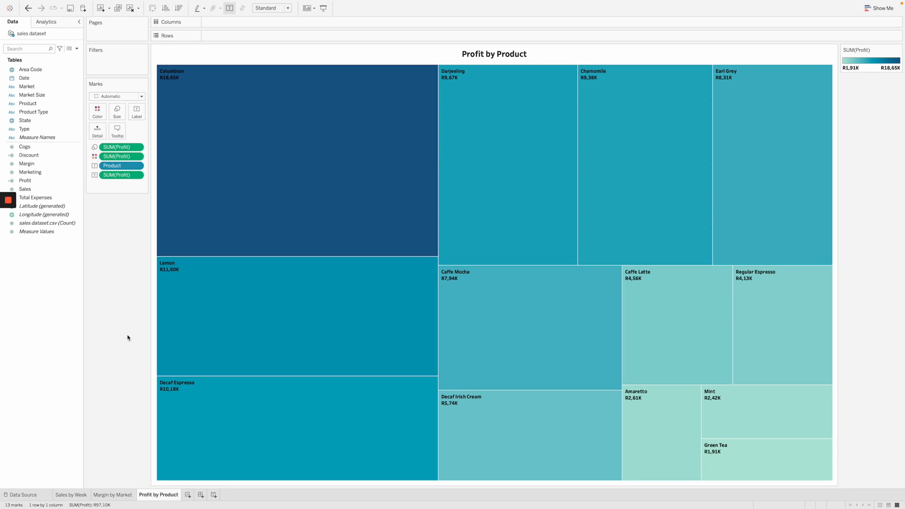
# Change the treemap's Profit color palette to Purple.
pyautogui.click(97, 115)
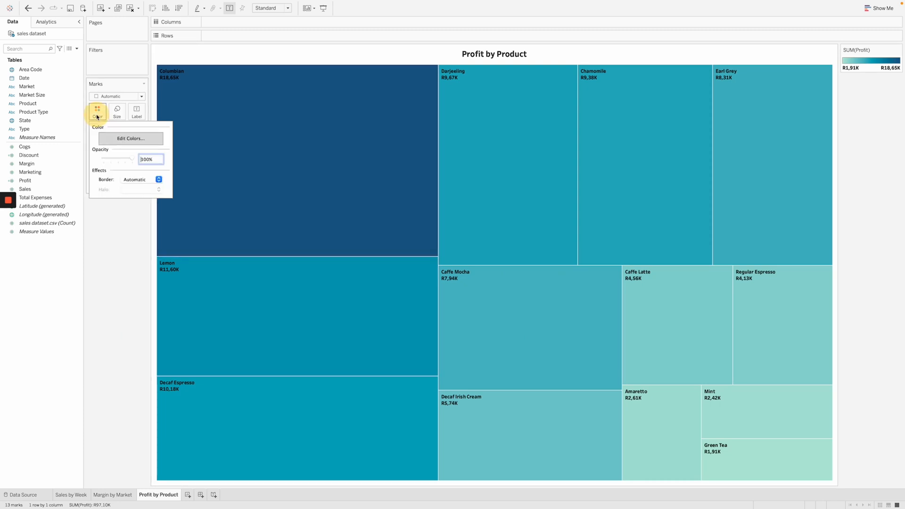
pyautogui.click(133, 138)
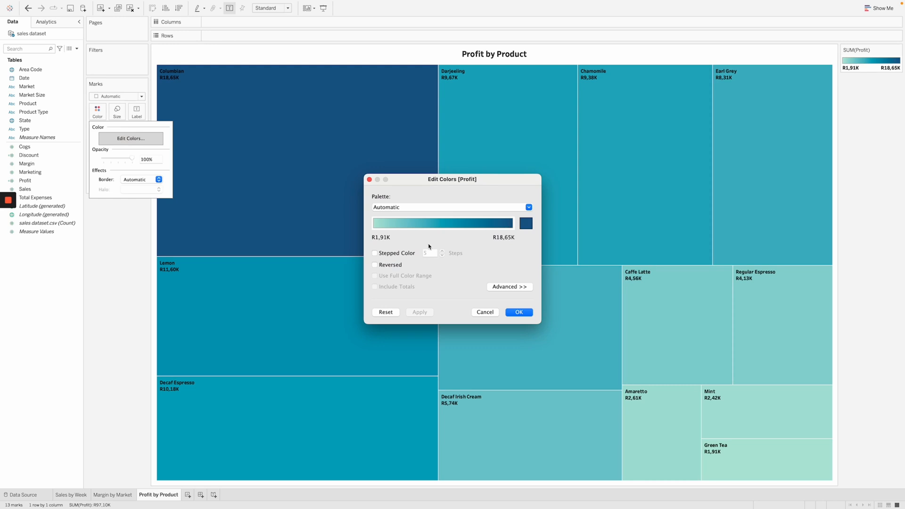
pyautogui.click(426, 208)
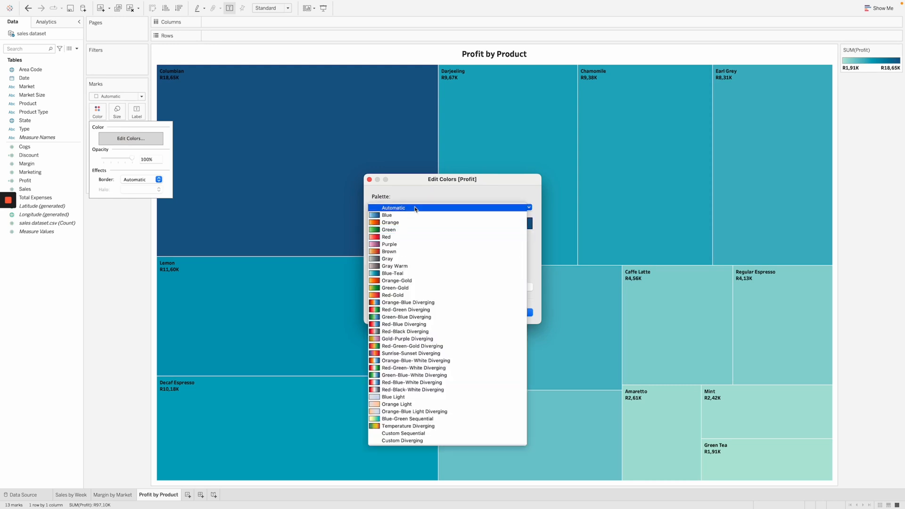
pyautogui.click(419, 192)
pyautogui.click(412, 207)
pyautogui.click(414, 244)
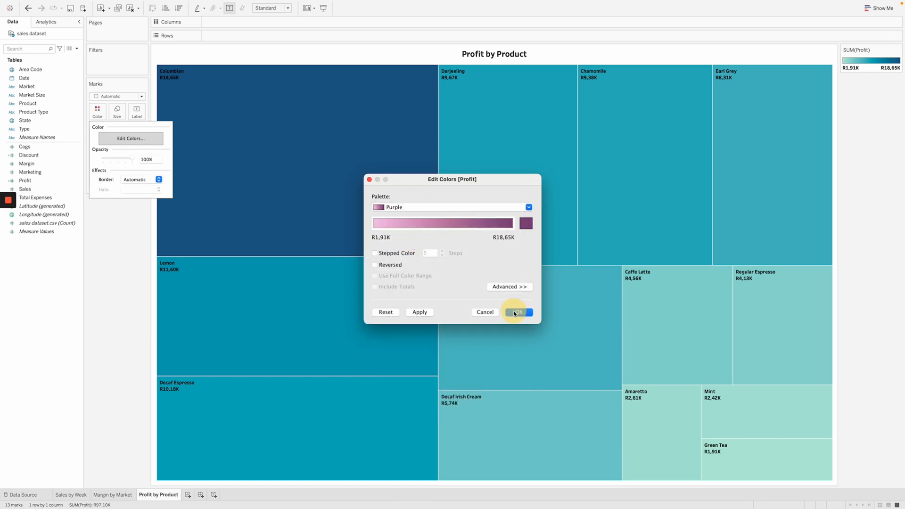
pyautogui.click(517, 312)
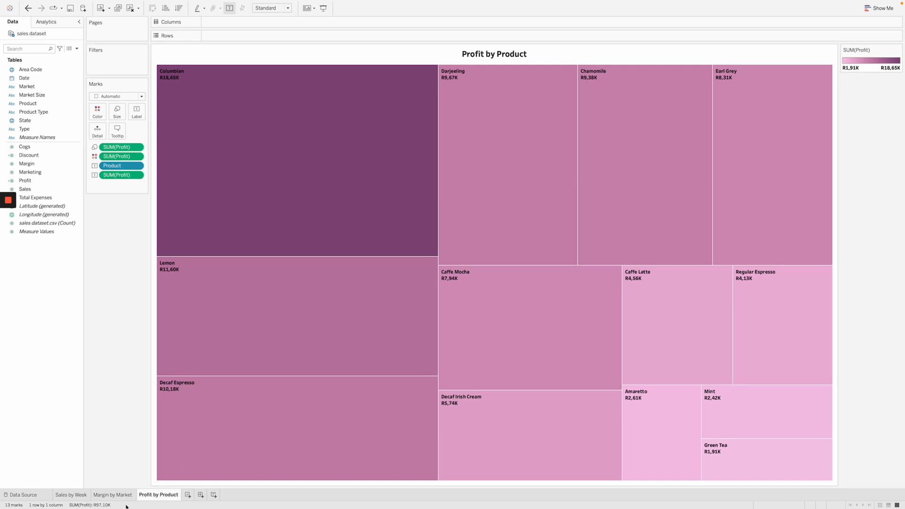
# Duplicate the Profit by Product sheet and name the copy Map.
pyautogui.rightClick(161, 495)
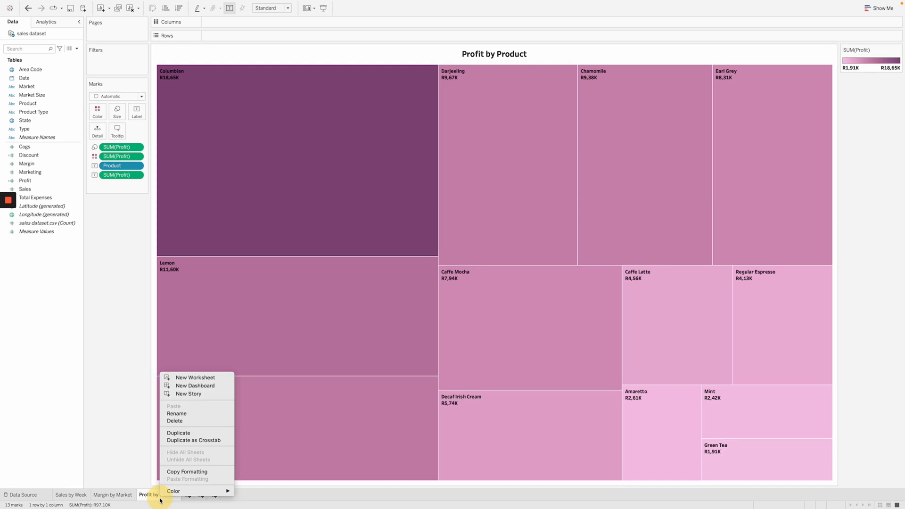
pyautogui.click(200, 433)
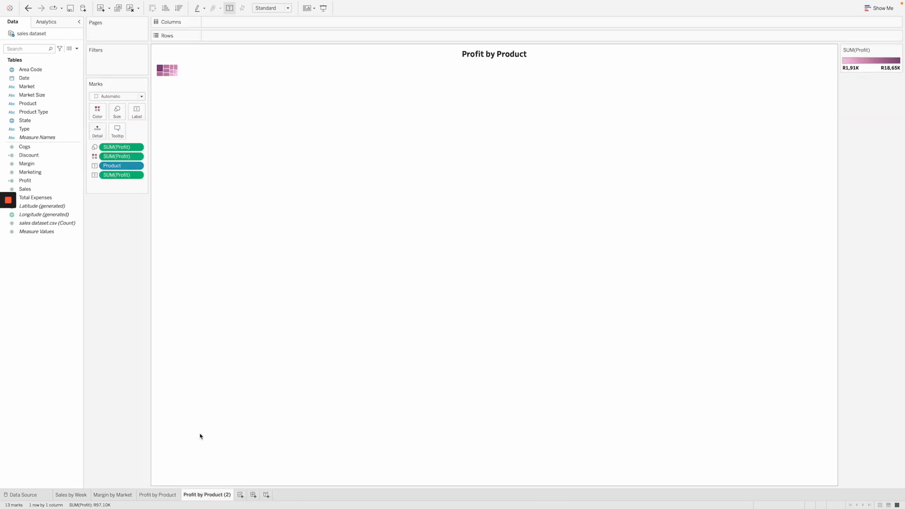
pyautogui.doubleClick(214, 495)
pyautogui.write('Map')
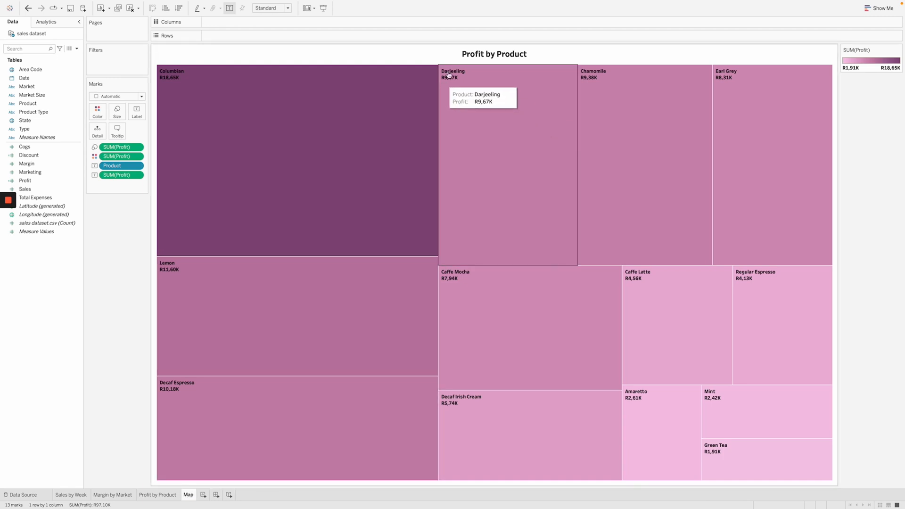
# Change the Map sheet's chart title to Margin by Area Code.
pyautogui.doubleClick(482, 54)
pyautogui.press('super+a')
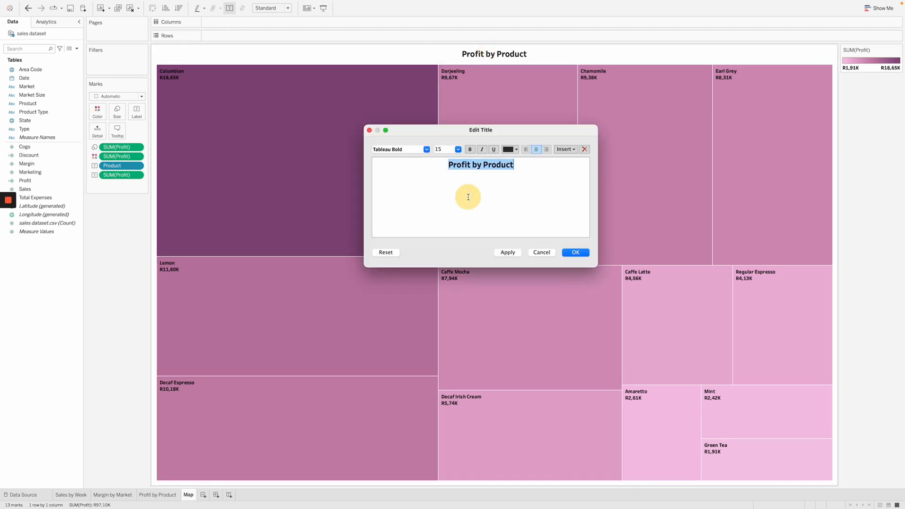
pyautogui.write('Margin b')
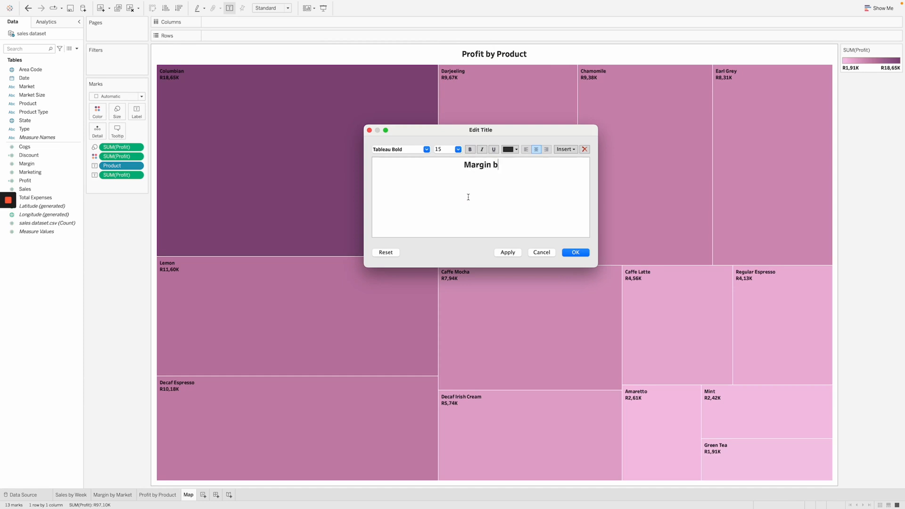
pyautogui.write('y Area Code')
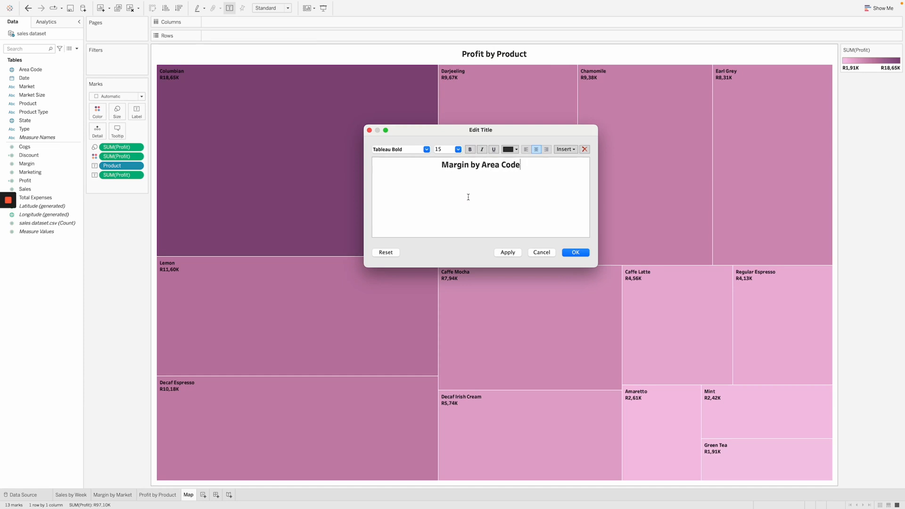
pyautogui.click(575, 252)
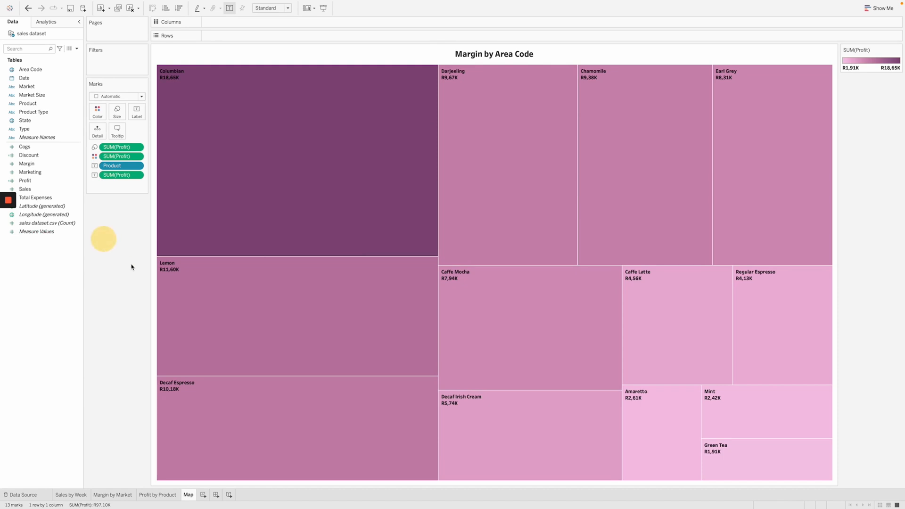
# Remove the Profit and Product fields from the marks to empty the Map sheet's view.
pyautogui.moveTo(122, 175); pyautogui.dragTo(123, 231)
pyautogui.moveTo(111, 156); pyautogui.dragTo(123, 212)
pyautogui.moveTo(113, 147); pyautogui.dragTo(115, 251)
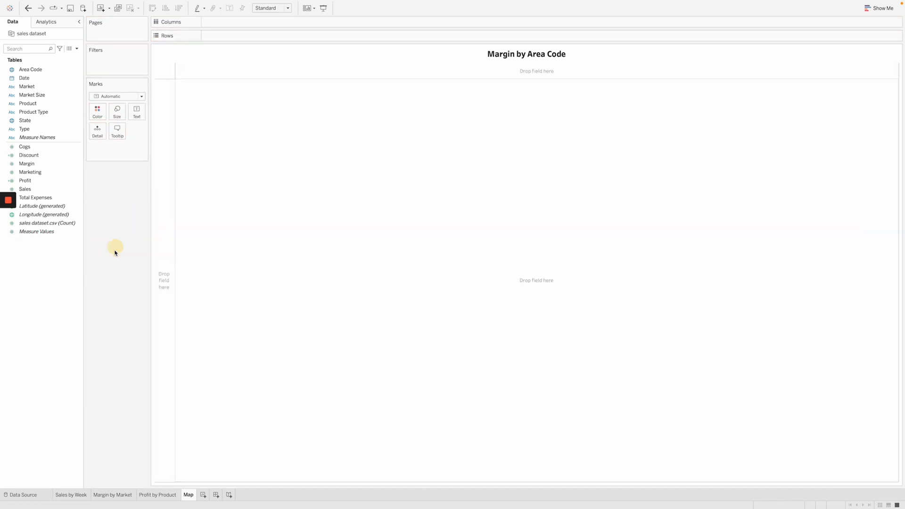
# Add the State field to the empty view to generate a geographic map.
pyautogui.click(33, 121)
pyautogui.doubleClick(36, 121)
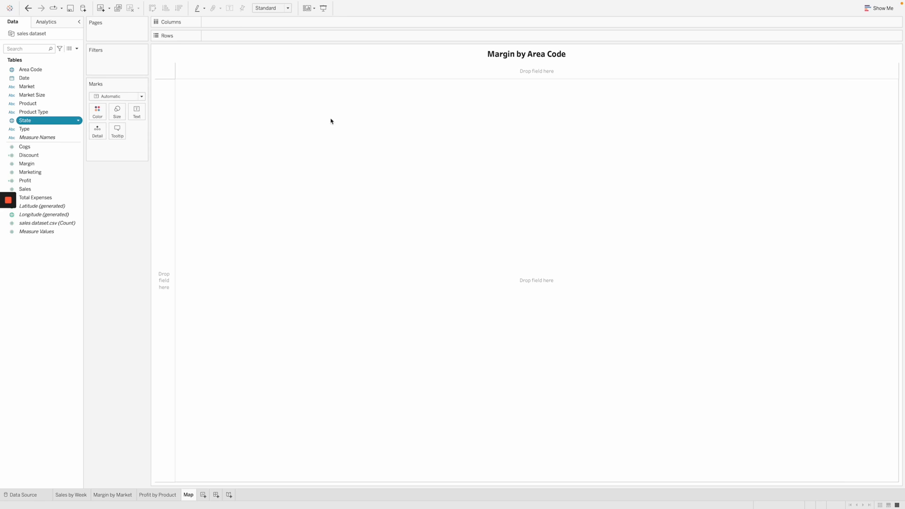
pyautogui.click(23, 70)
pyautogui.keyDown('ctrl'); pyautogui.click(23, 130); pyautogui.keyUp('ctrl')
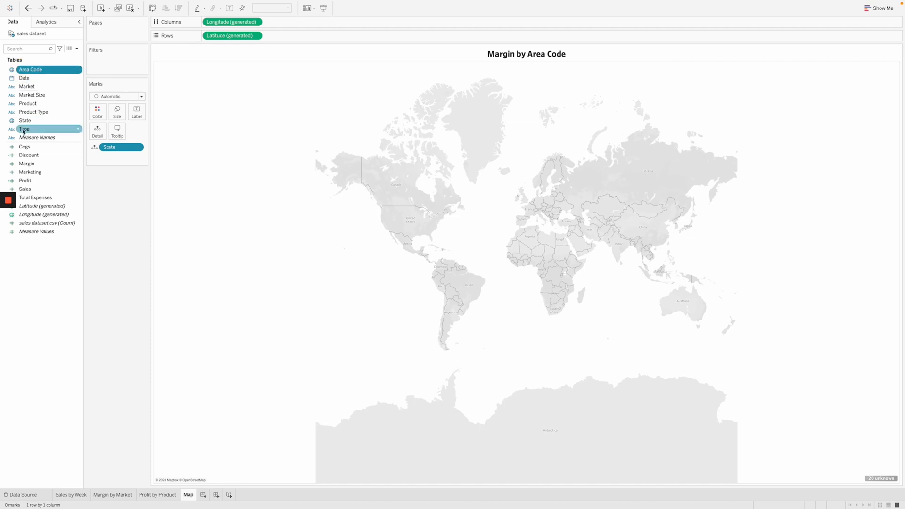
pyautogui.click(12, 123)
pyautogui.click(123, 248)
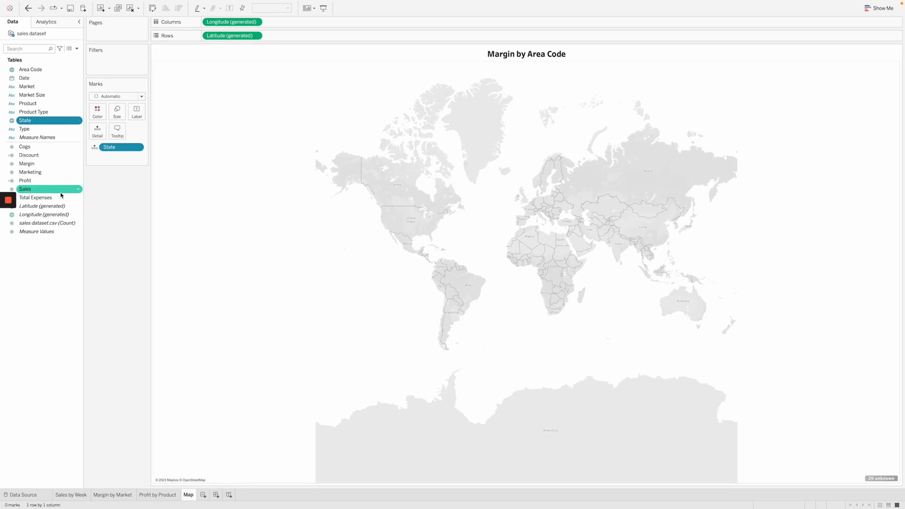
# Color the map by Sales and convert it to a symbol map.
pyautogui.moveTo(38, 194); pyautogui.dragTo(97, 119)
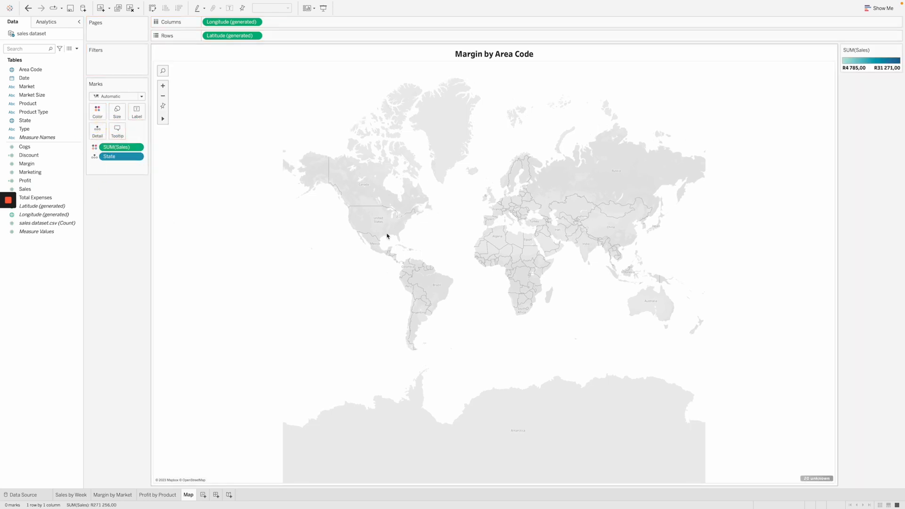
pyautogui.click(437, 216)
pyautogui.click(878, 8)
pyautogui.click(844, 54)
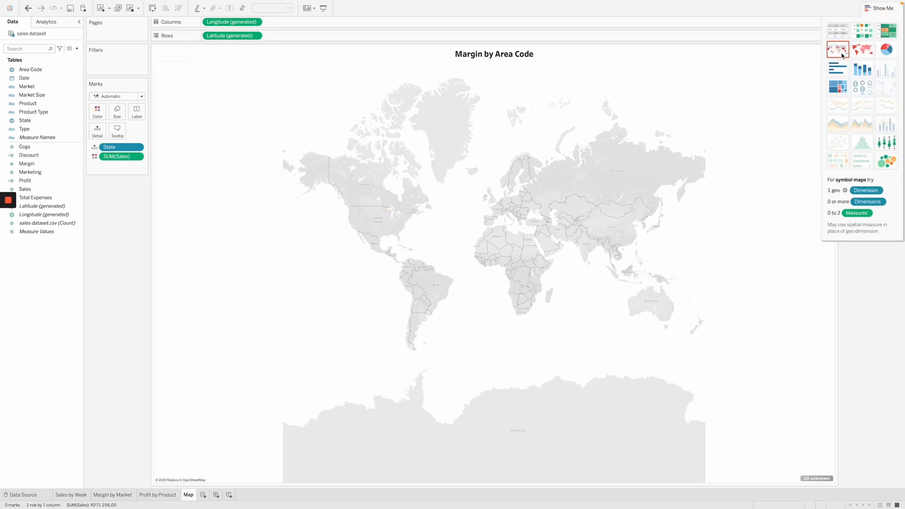
pyautogui.click(614, 135)
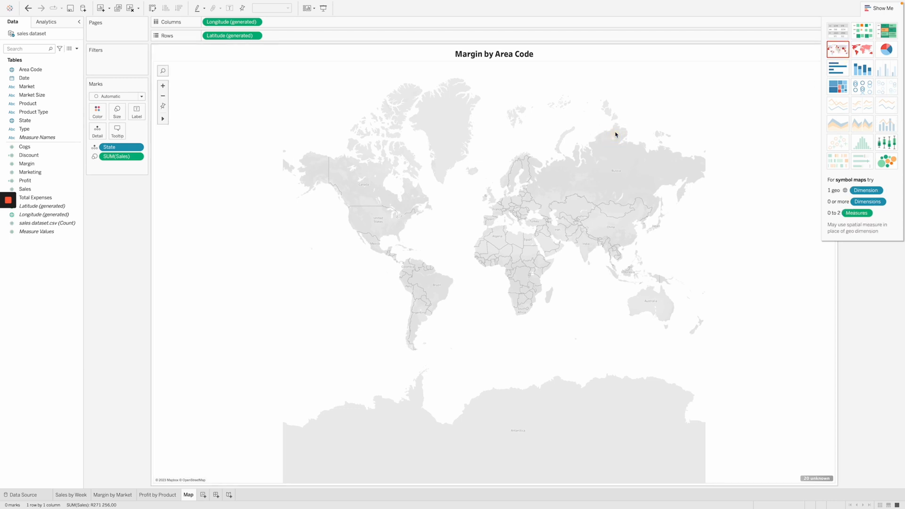
# Create a calculated field named Country containing the text "United States of America".
pyautogui.click(33, 121)
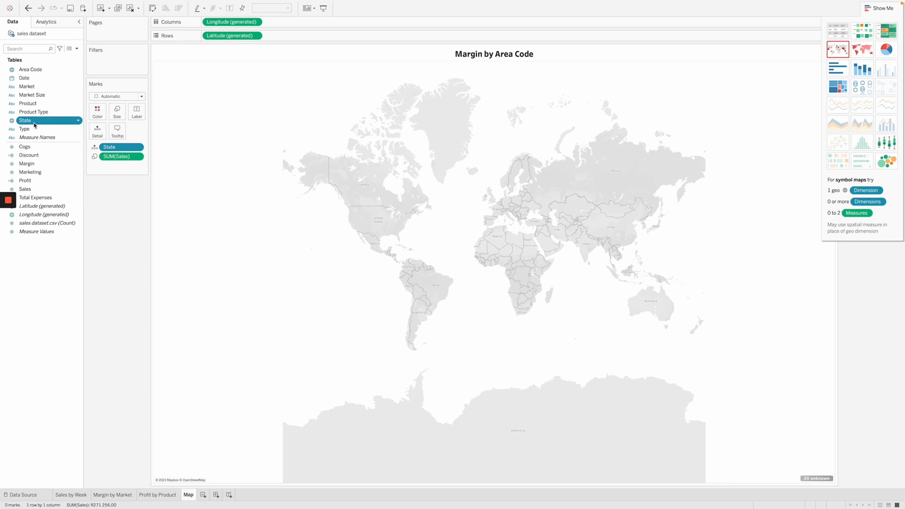
pyautogui.click(42, 69)
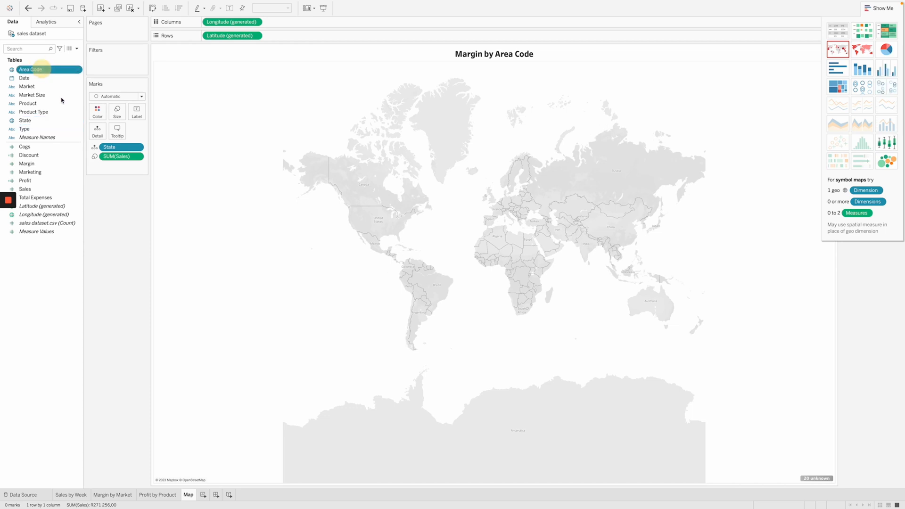
pyautogui.click(41, 121)
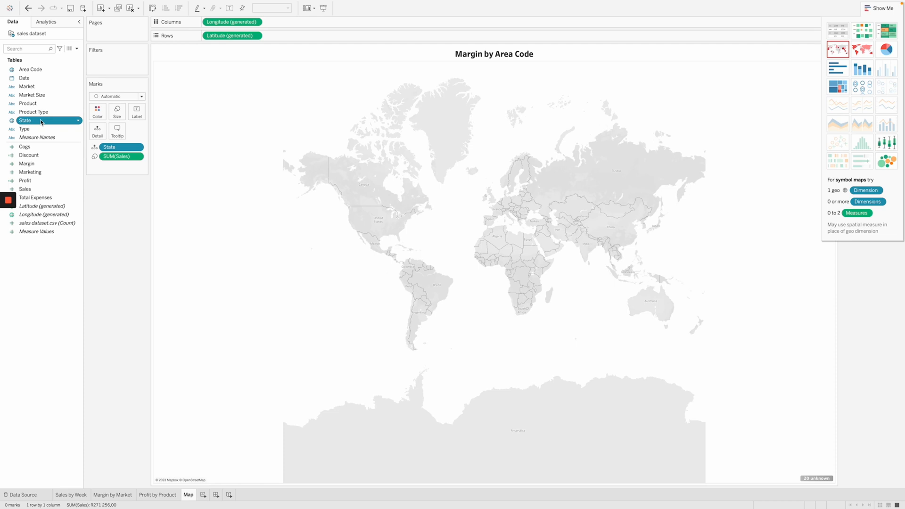
pyautogui.click(77, 49)
pyautogui.click(51, 57)
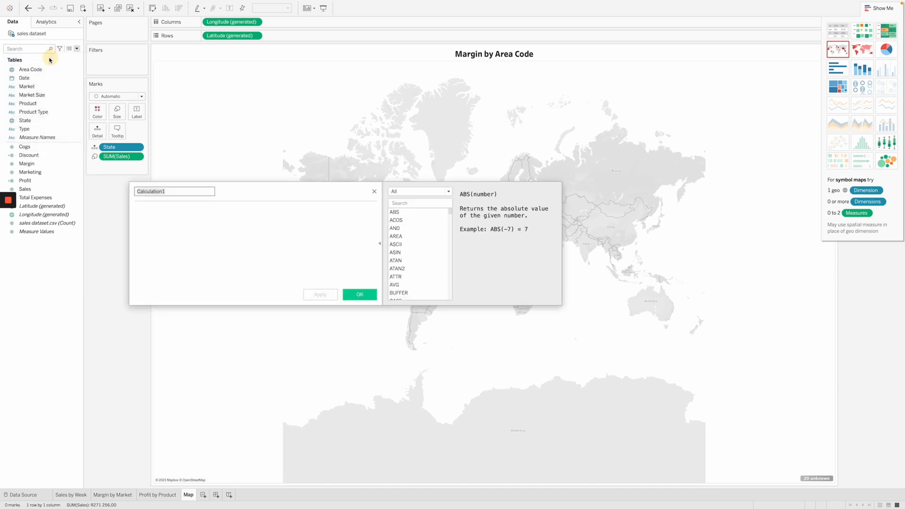
pyautogui.write('Country')
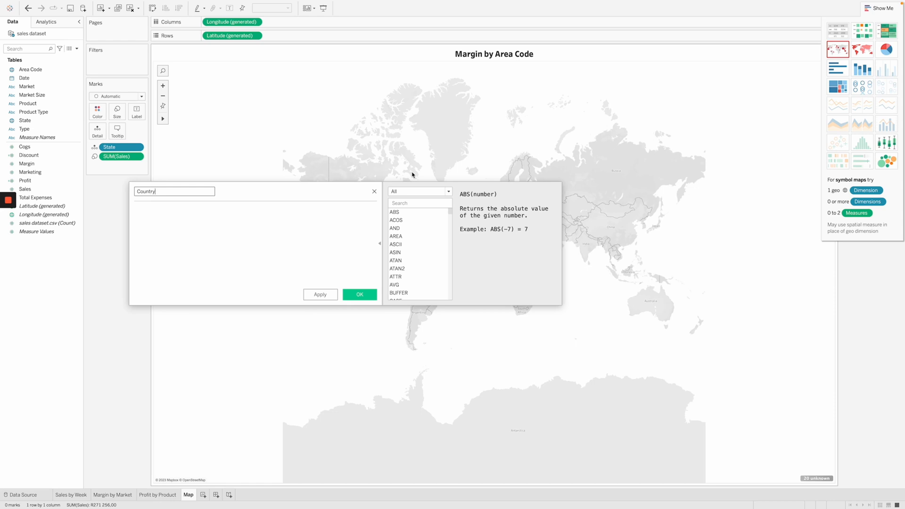
pyautogui.click(309, 229)
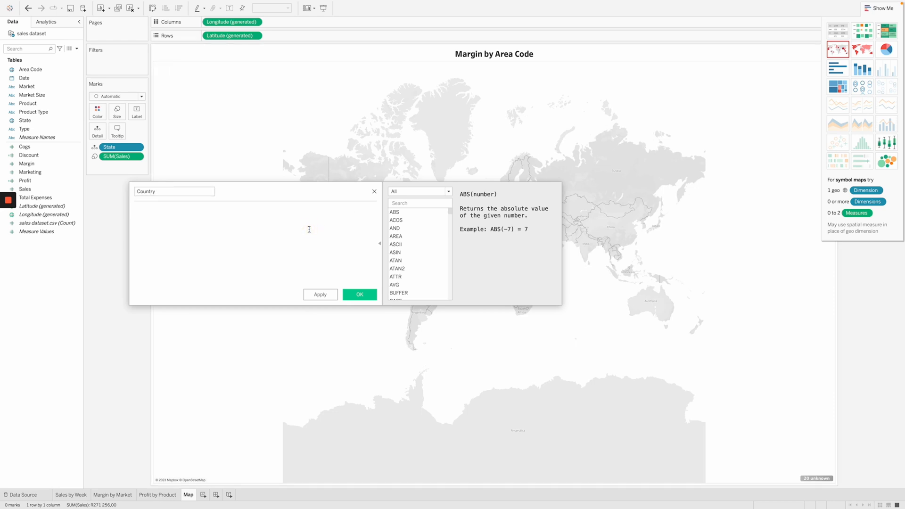
pyautogui.write('"United States of America"')
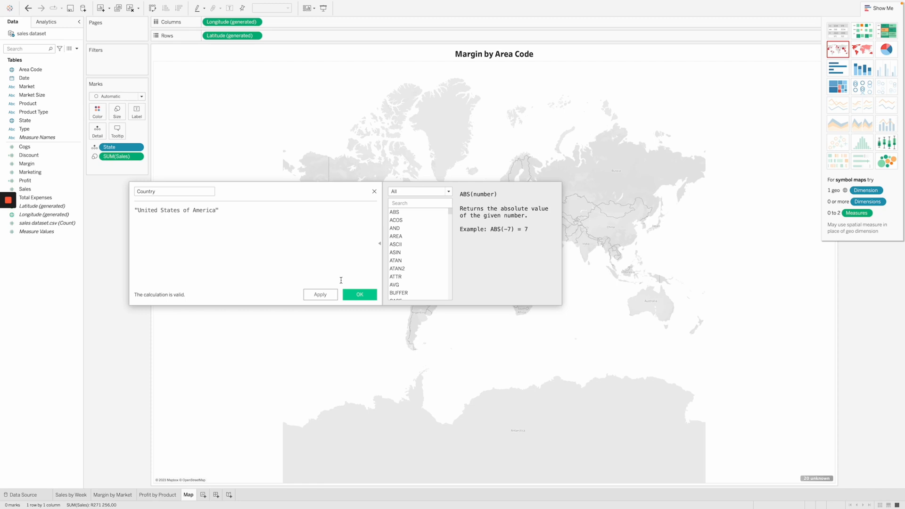
pyautogui.click(353, 296)
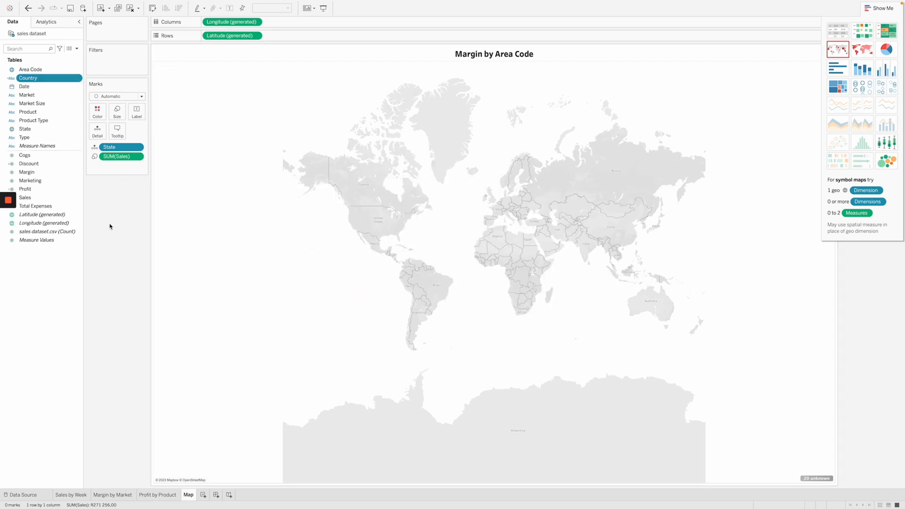
# Assign the Country/Region geographic role to the Country field.
pyautogui.click(12, 79)
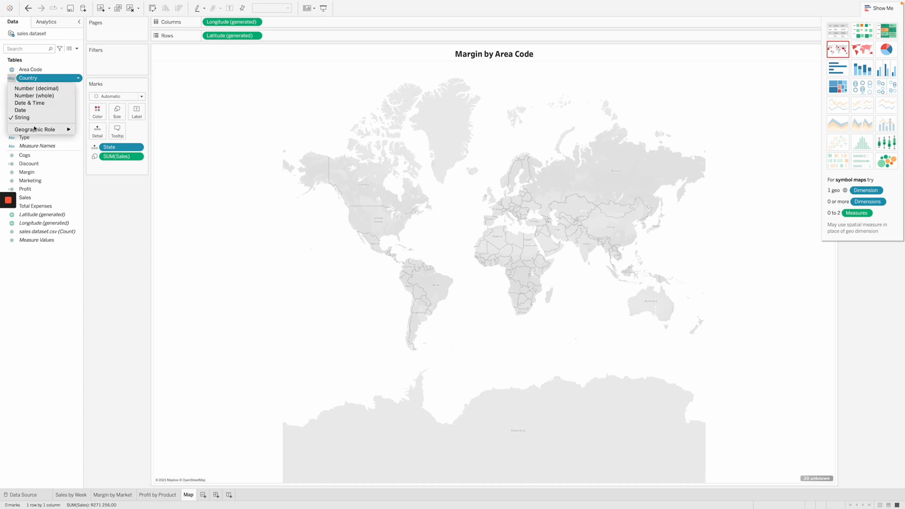
pyautogui.moveTo(45, 131)
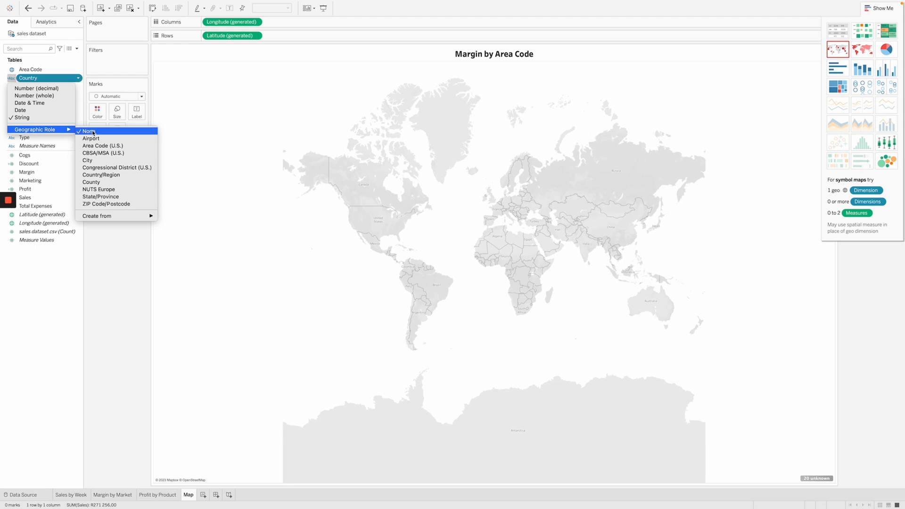
pyautogui.click(113, 176)
pyautogui.click(126, 200)
# Build a hierarchy from Country and State, and add Area Code as its lowest level.
pyautogui.click(26, 78)
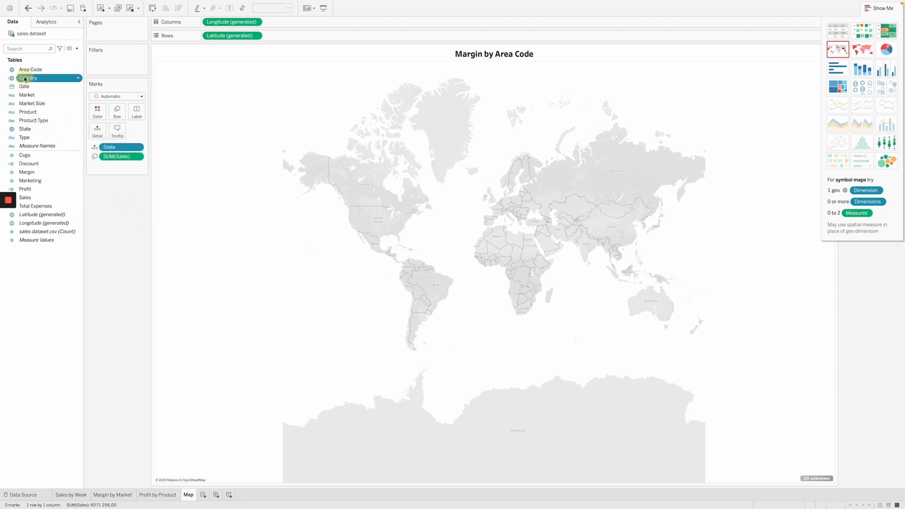
pyautogui.click(26, 130)
pyautogui.moveTo(26, 130); pyautogui.dragTo(31, 79)
pyautogui.moveTo(413, 228); pyautogui.dragTo(396, 227)
pyautogui.click(504, 262)
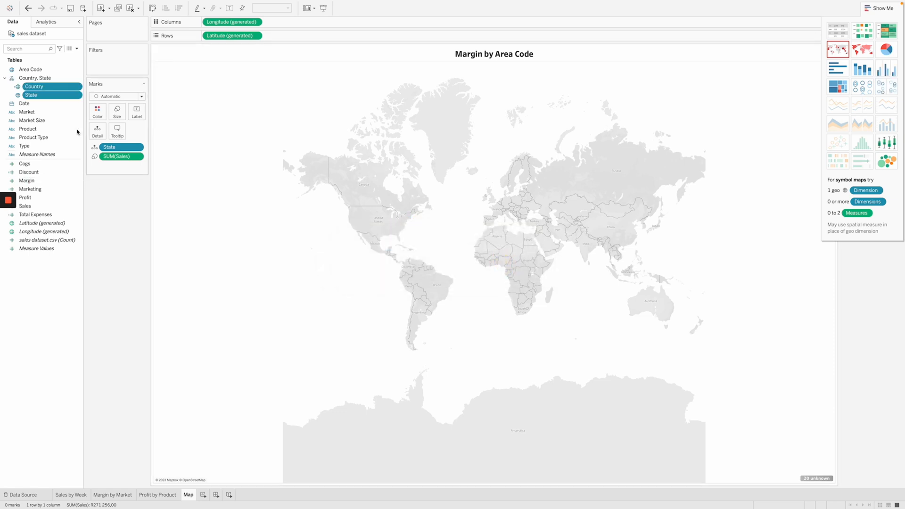
pyautogui.click(33, 70)
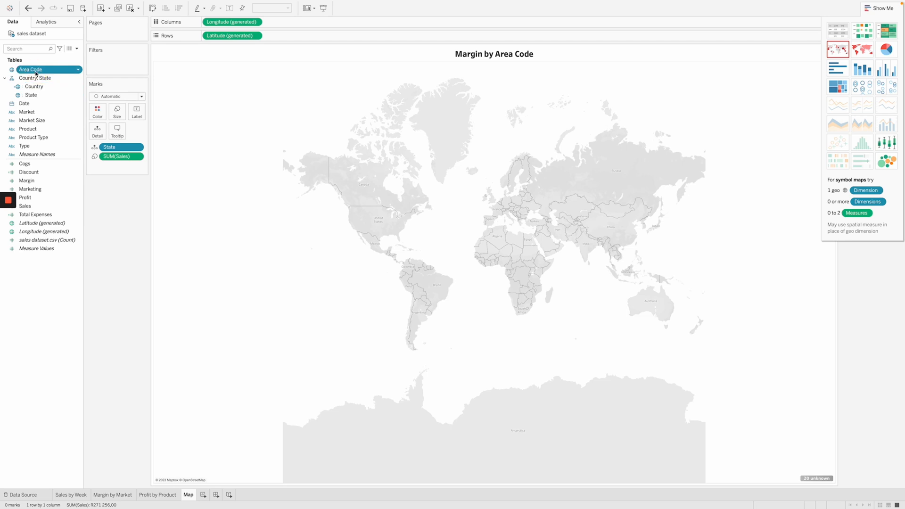
pyautogui.moveTo(36, 73); pyautogui.dragTo(45, 95)
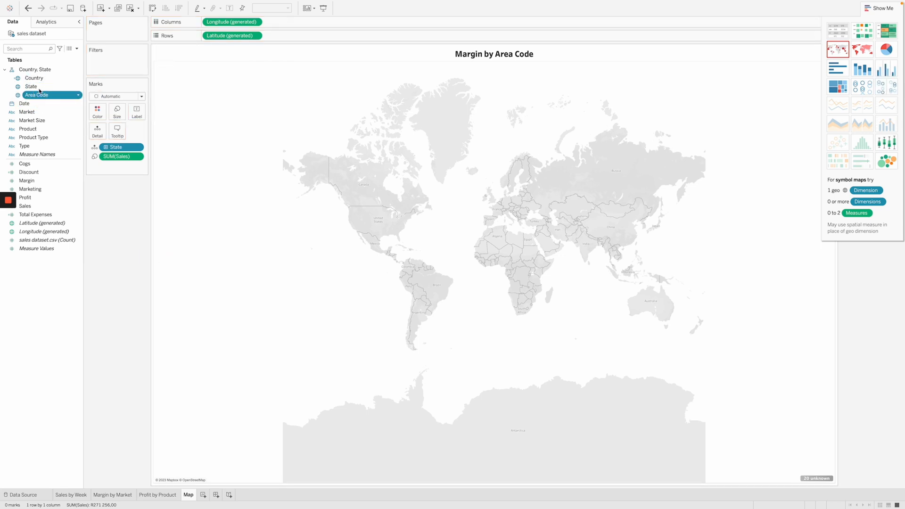
# Replace State with Country in the map's marks and expand the hierarchy down to Area Code.
pyautogui.moveTo(39, 78); pyautogui.dragTo(117, 148)
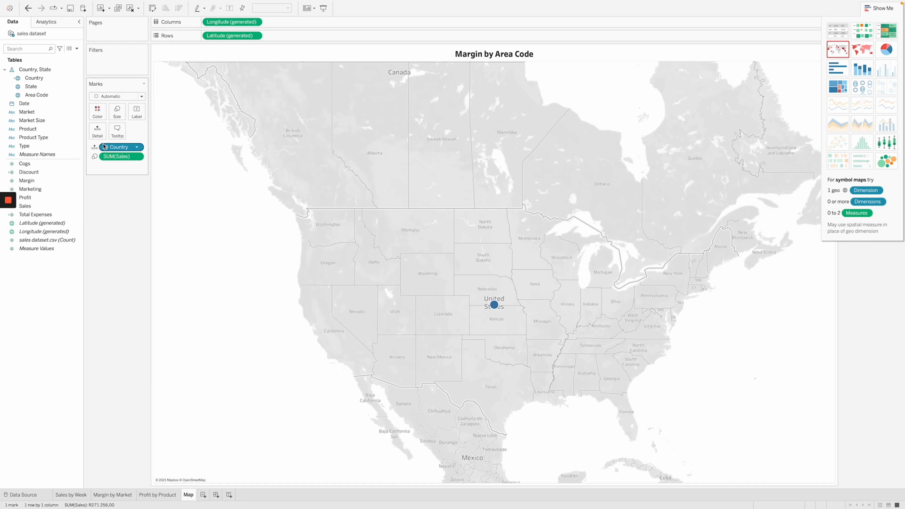
pyautogui.click(106, 147)
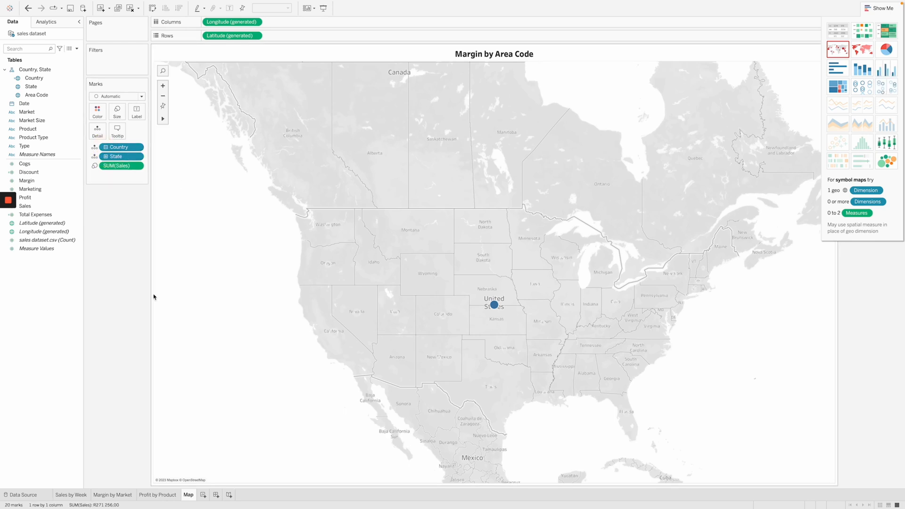
pyautogui.click(105, 157)
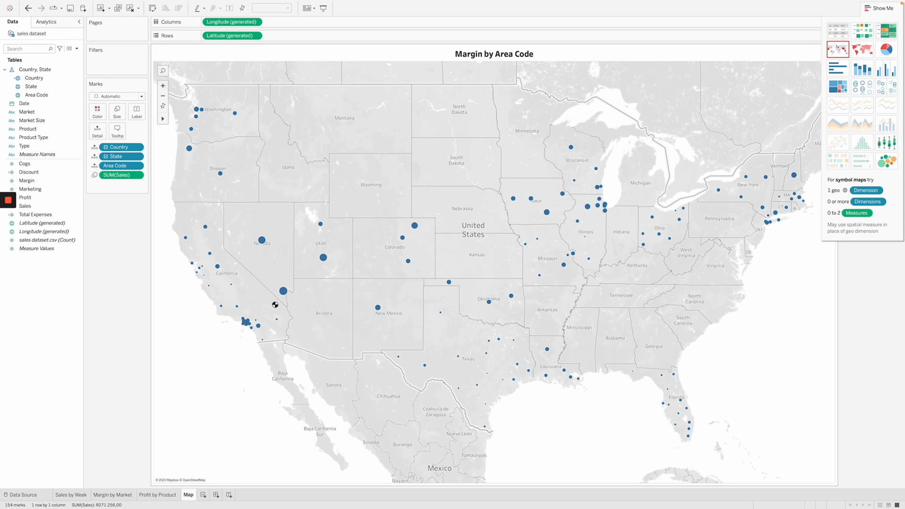
# Enlarge the map's circle marks and color them purple.
pyautogui.scroll(-1, 278, 297)
pyautogui.scroll(-1, 281, 296)
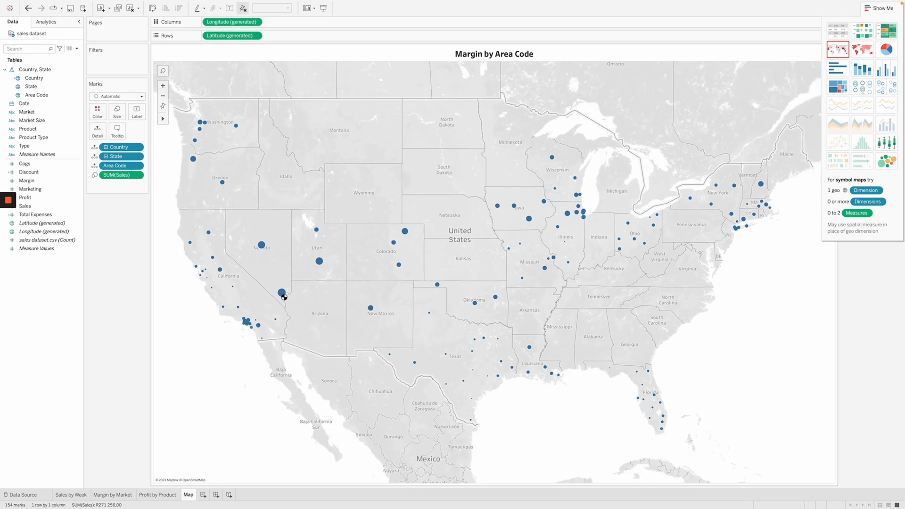
pyautogui.click(118, 113)
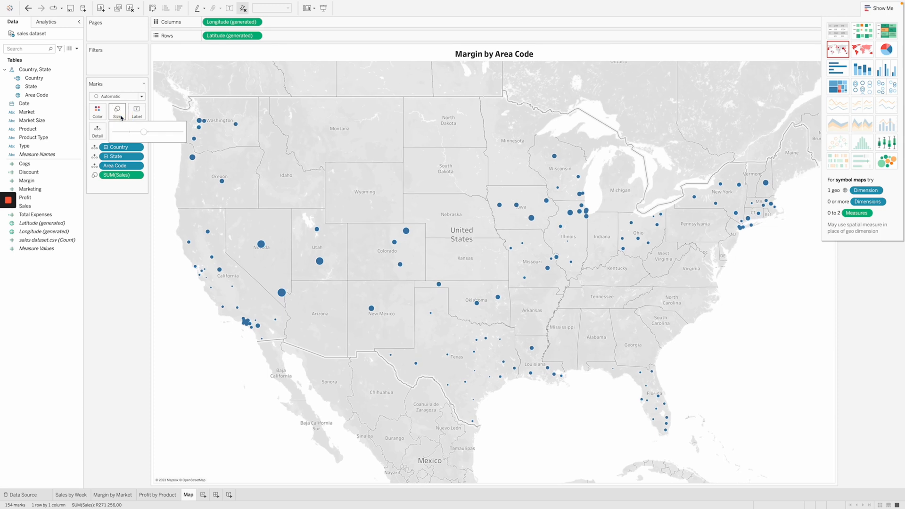
pyautogui.moveTo(144, 132); pyautogui.dragTo(150, 132)
pyautogui.click(117, 114)
pyautogui.click(148, 131)
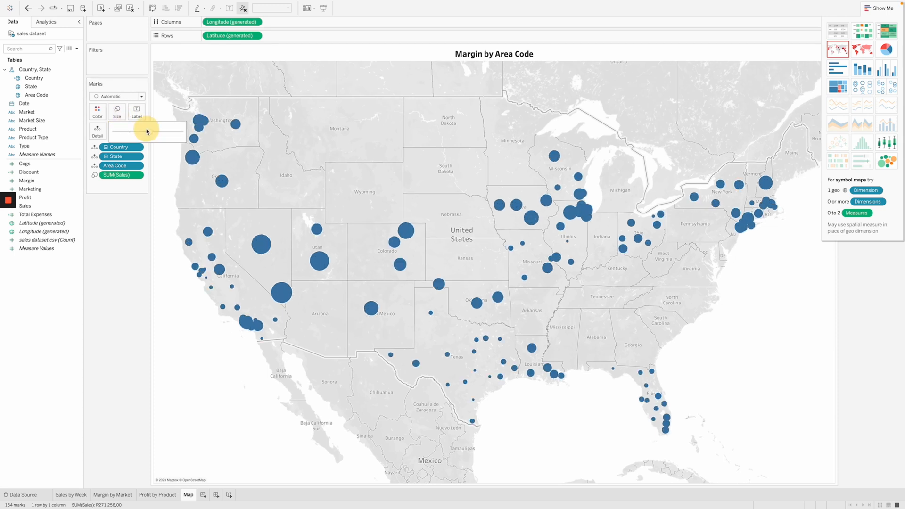
pyautogui.click(97, 112)
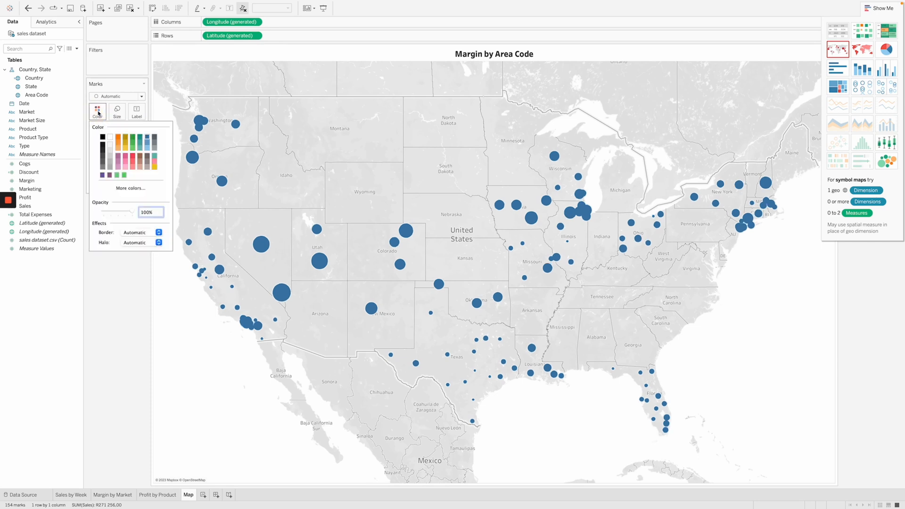
pyautogui.click(102, 175)
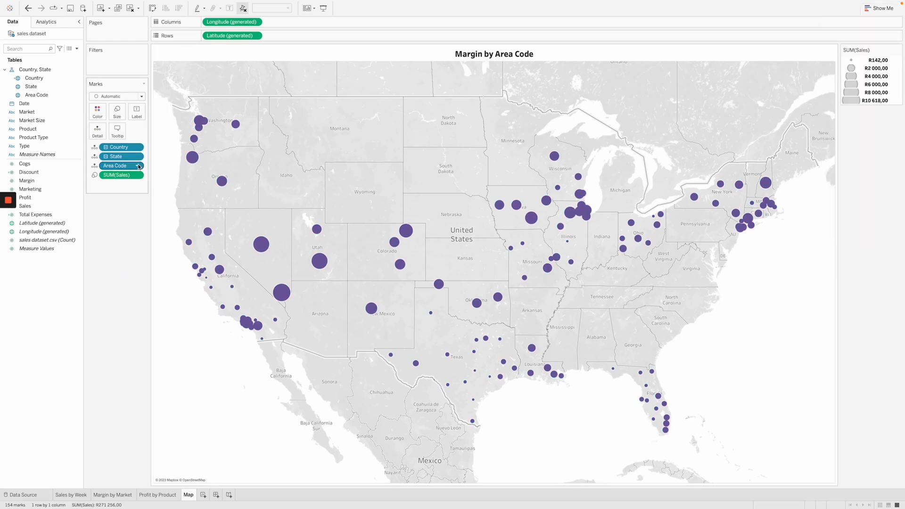
# Replace Sales with Margin as the measure sizing the circles, and label the marks with Margin.
pyautogui.moveTo(46, 183); pyautogui.dragTo(116, 180)
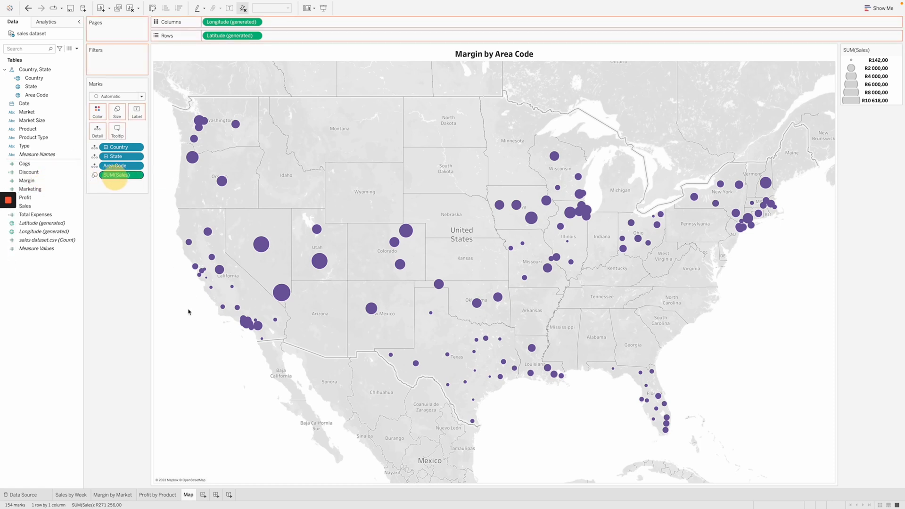
pyautogui.moveTo(260, 246)
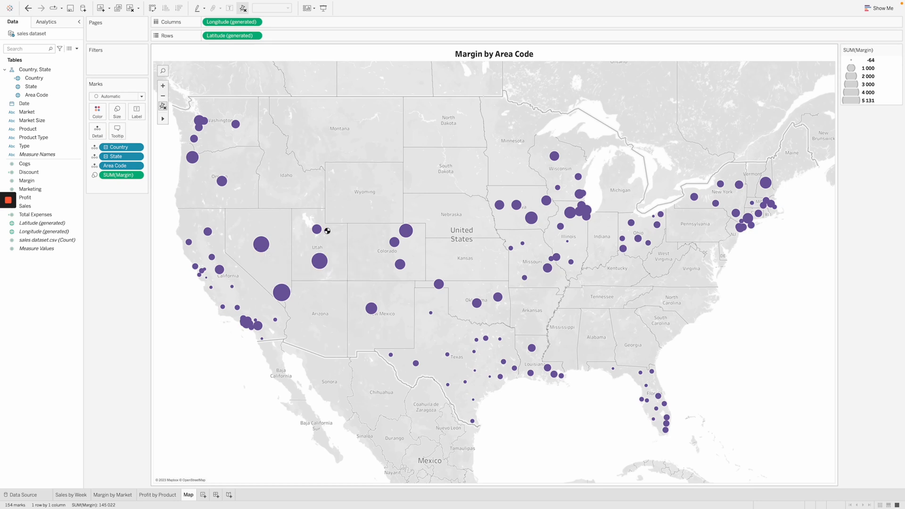
pyautogui.moveTo(27, 181); pyautogui.dragTo(137, 117)
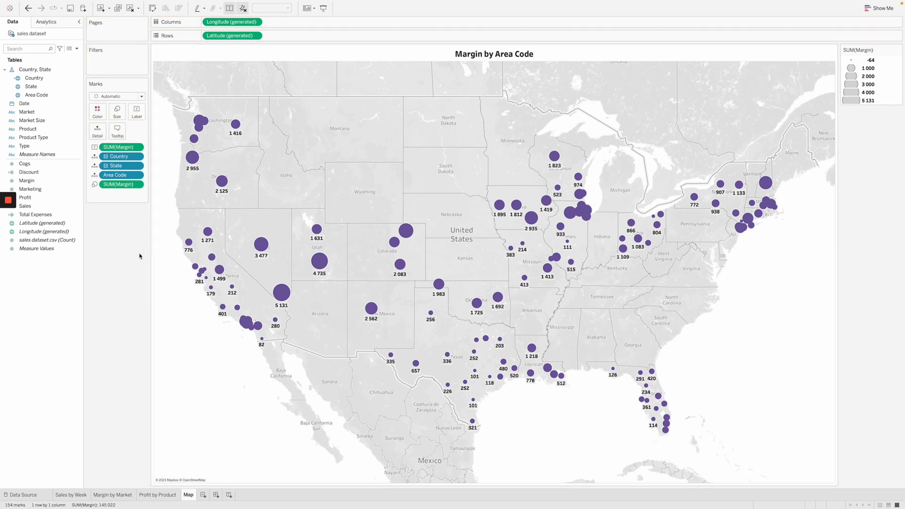
# Format the Margin labels as custom currency with one decimal place and display units in Thousands (K).
pyautogui.rightClick(128, 149)
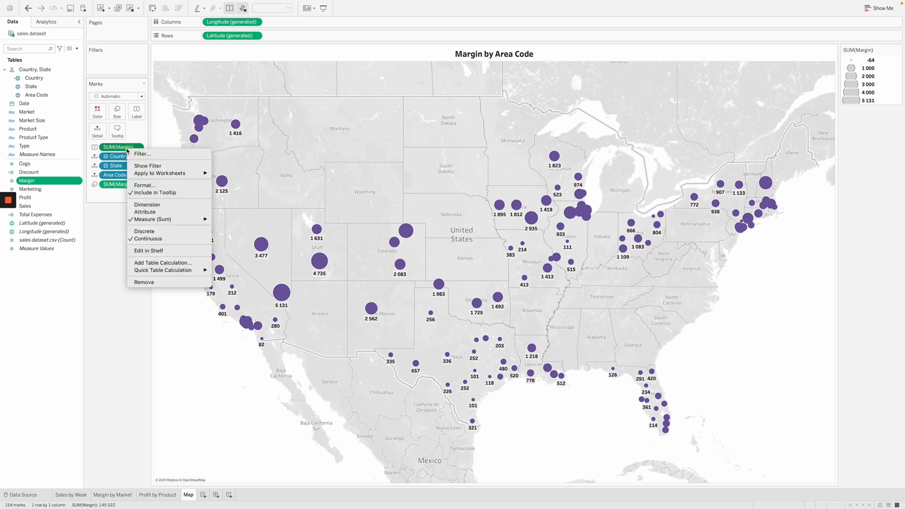
pyautogui.click(145, 185)
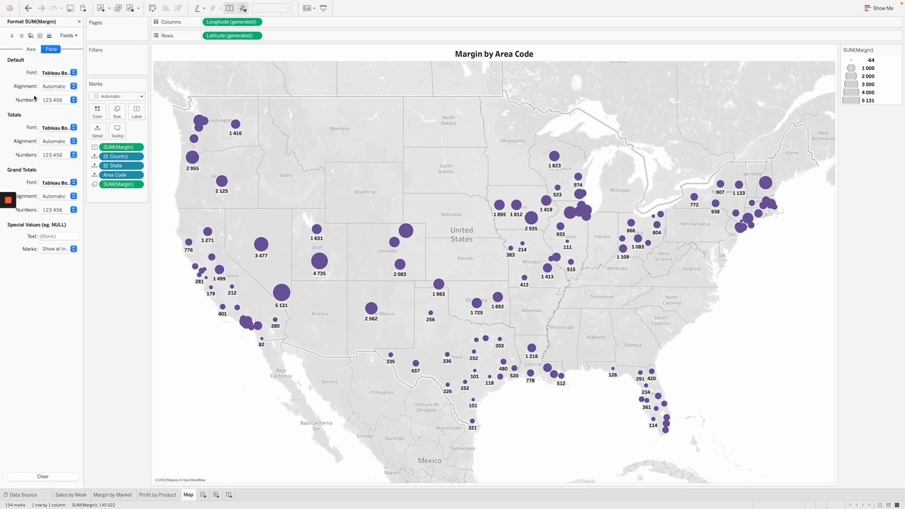
pyautogui.click(57, 100)
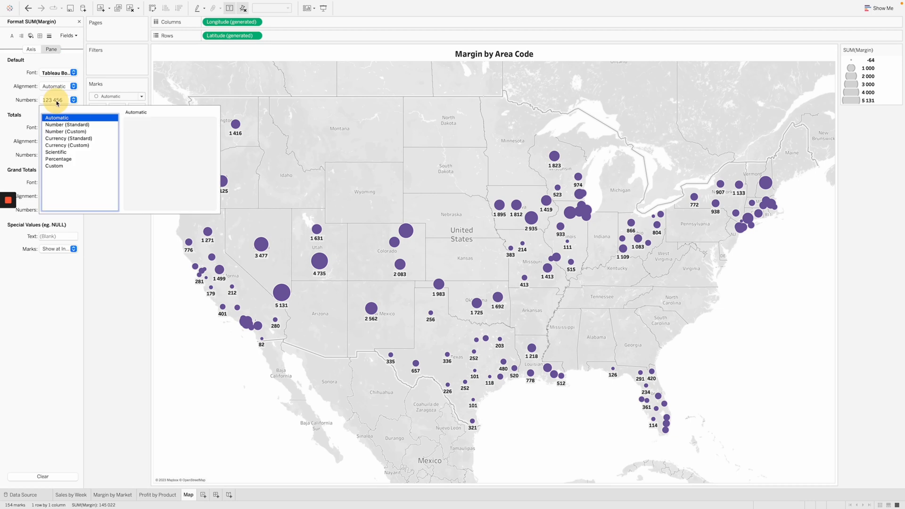
pyautogui.click(78, 147)
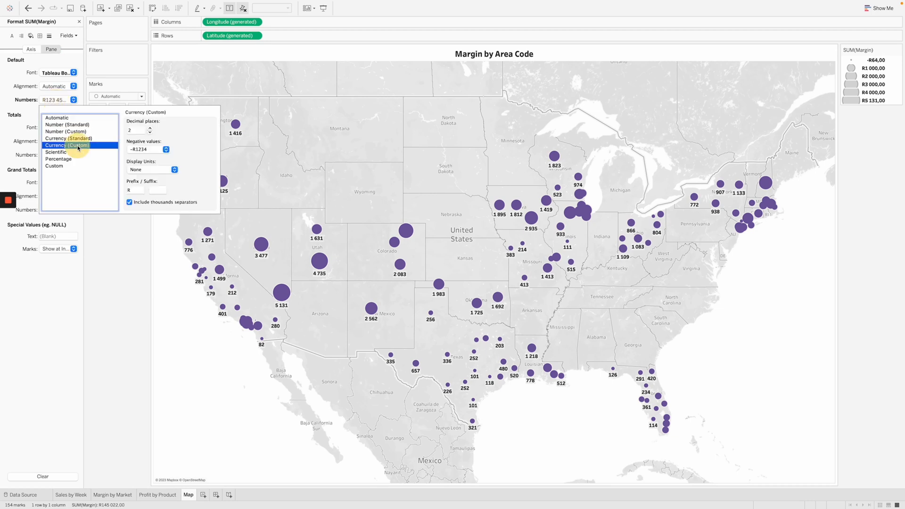
pyautogui.click(150, 133)
pyautogui.click(150, 133)
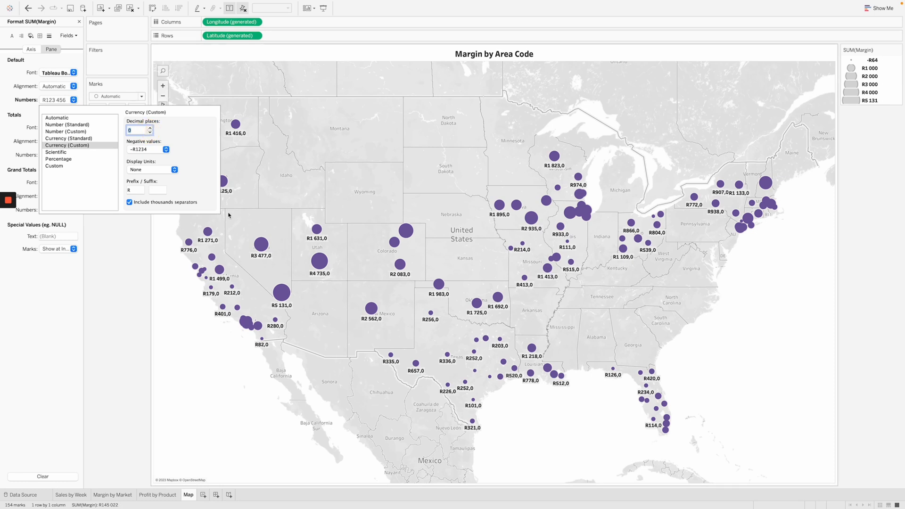
pyautogui.click(153, 170)
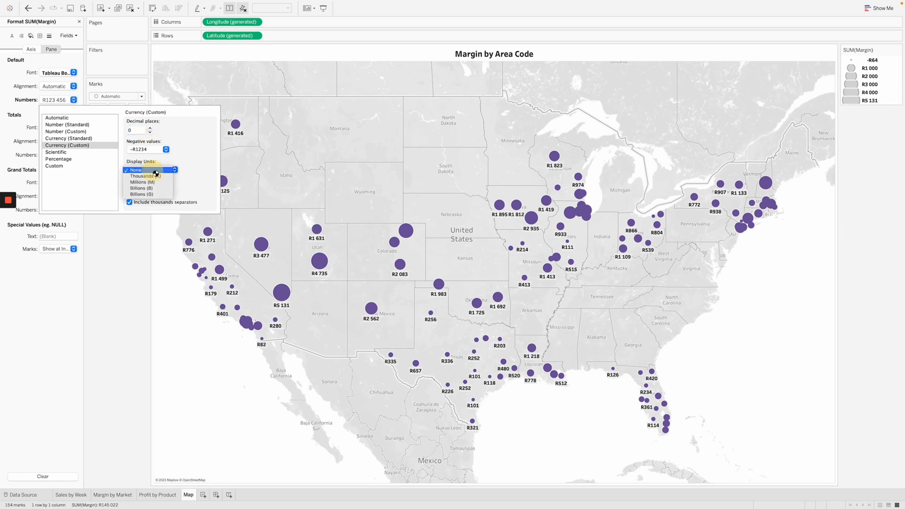
pyautogui.click(153, 176)
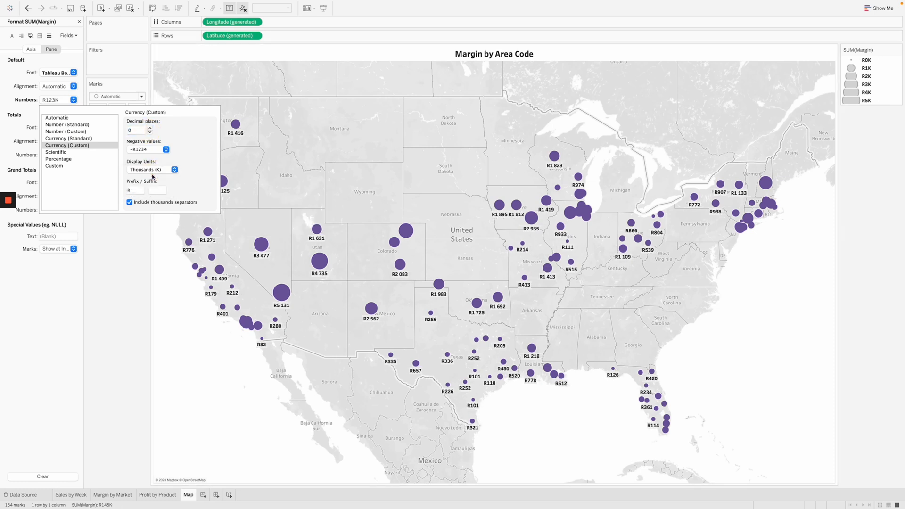
pyautogui.click(150, 128)
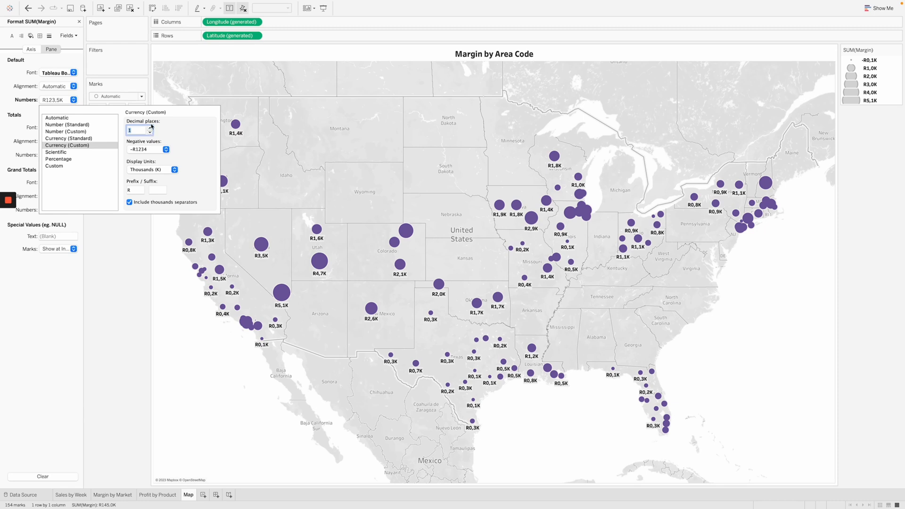
pyautogui.click(145, 303)
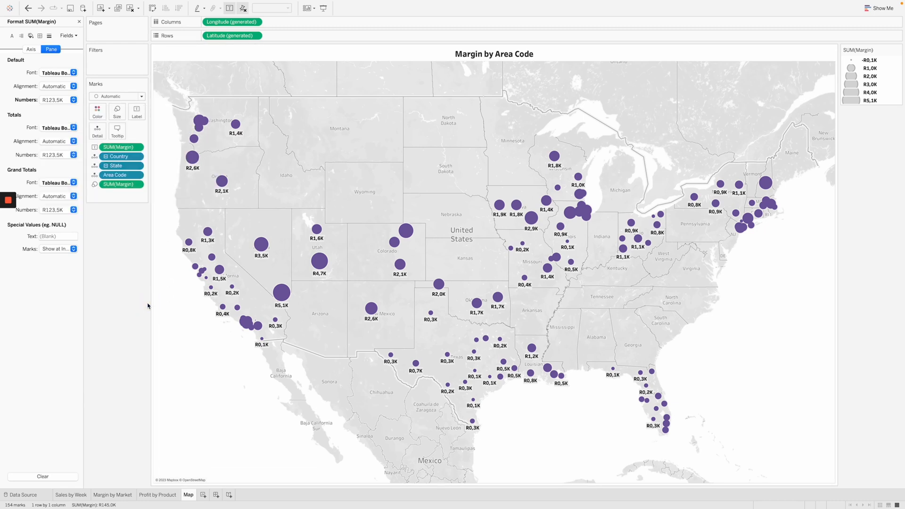
pyautogui.moveTo(586, 214)
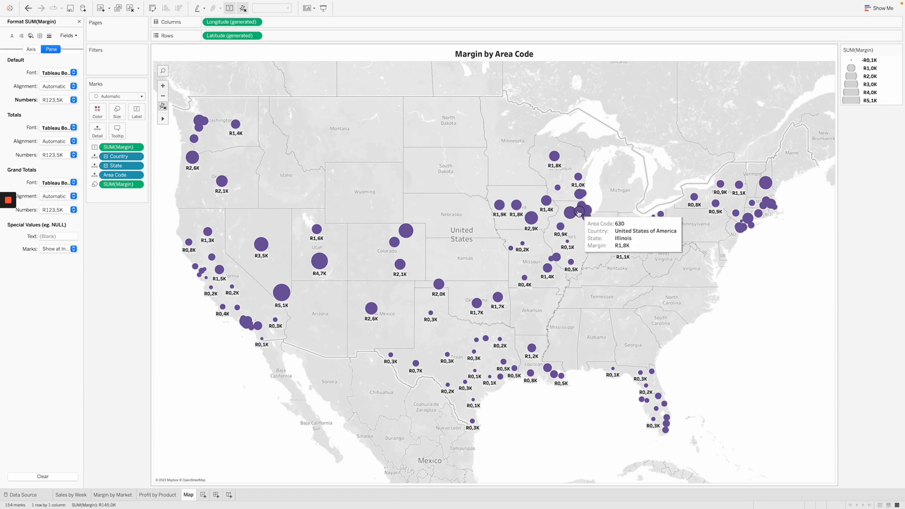
# Remove the Country line from the map's tooltip.
pyautogui.moveTo(547, 203)
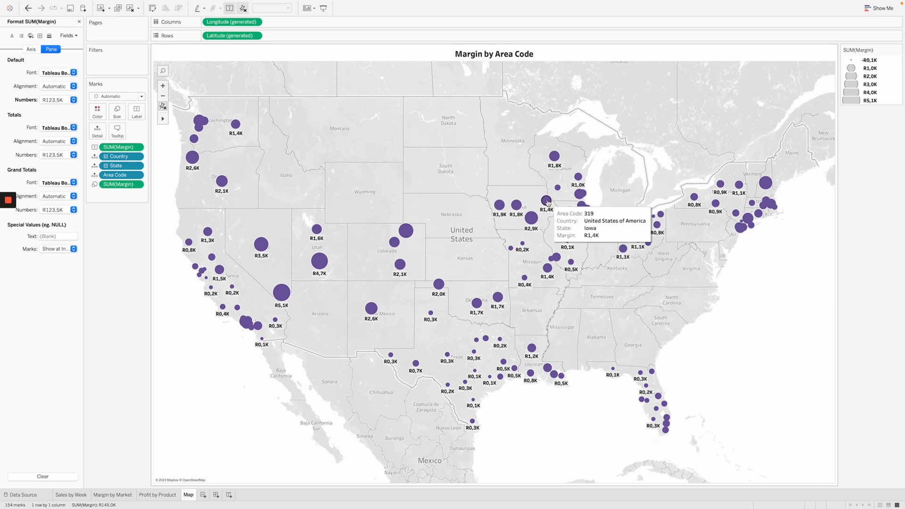
pyautogui.click(116, 129)
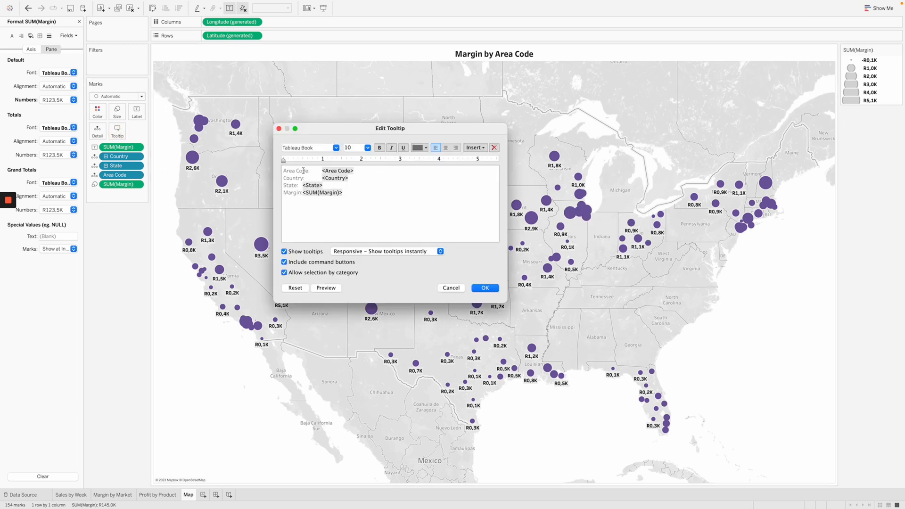
pyautogui.moveTo(309, 173); pyautogui.dragTo(281, 173)
pyautogui.click(384, 209)
pyautogui.moveTo(363, 180); pyautogui.dragTo(279, 177)
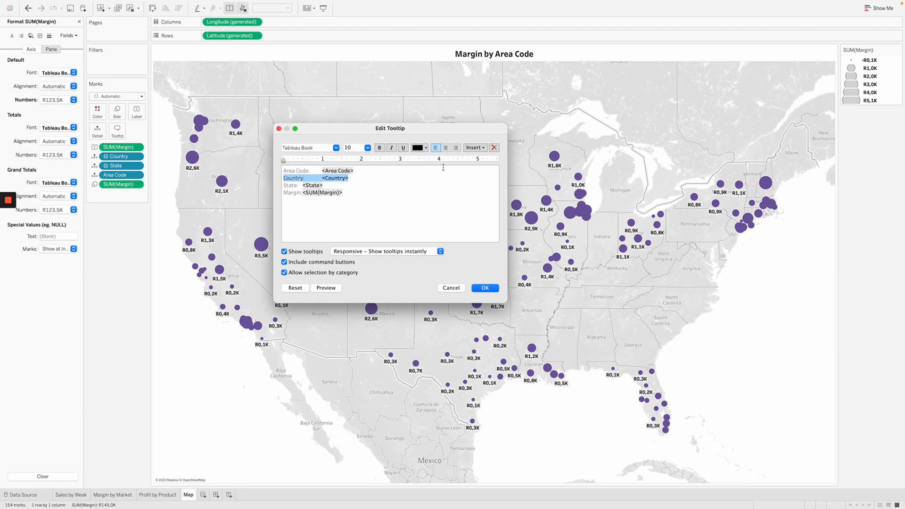
pyautogui.press('BackSpace')
pyautogui.press('BackSpace')
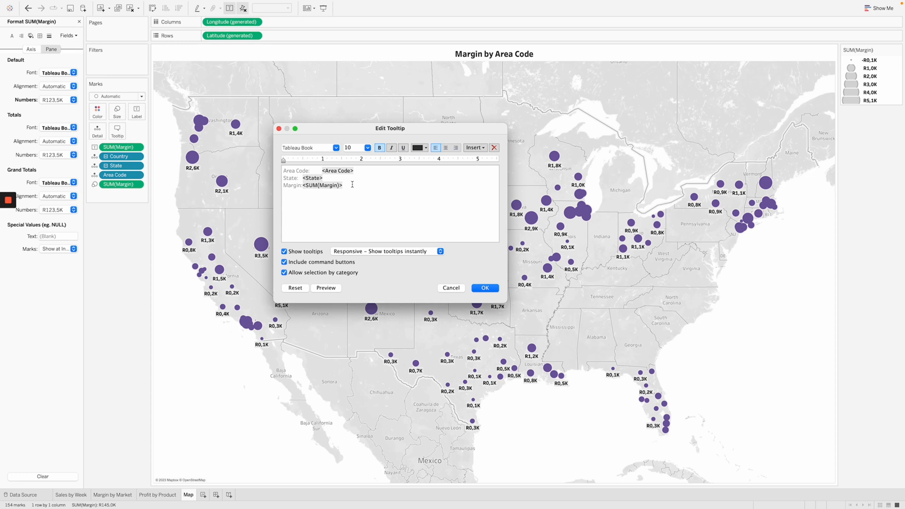
# Reduce the font size of the Area Code and State lines in the tooltip.
pyautogui.moveTo(329, 179); pyautogui.dragTo(277, 166)
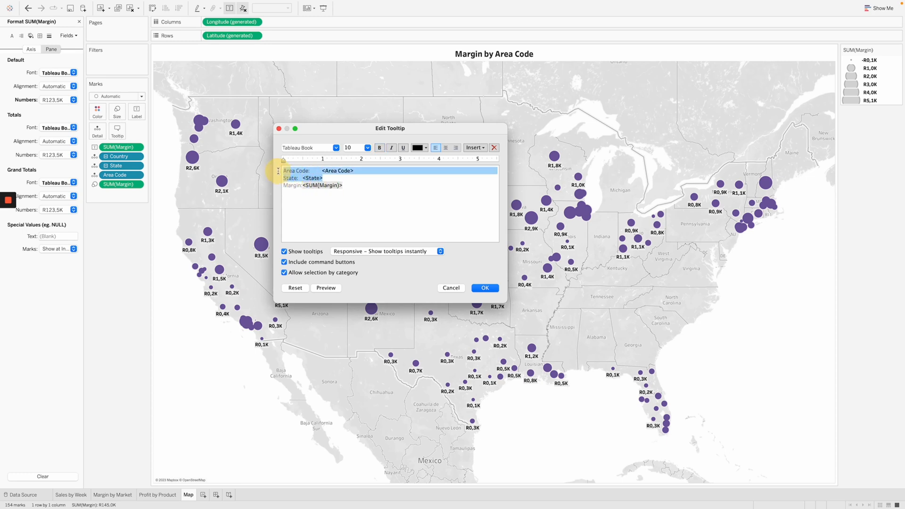
pyautogui.click(367, 147)
pyautogui.click(353, 139)
# Format the tooltip's SUM(Margin) value as size 16, bold and purple, then preview and apply the tooltip.
pyautogui.moveTo(360, 188); pyautogui.dragTo(276, 185)
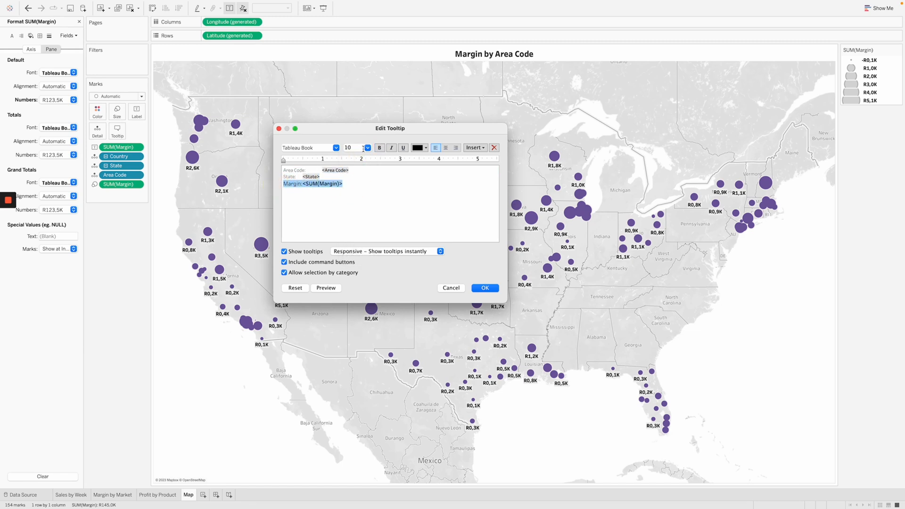
pyautogui.click(353, 184)
pyautogui.moveTo(302, 184); pyautogui.dragTo(349, 183)
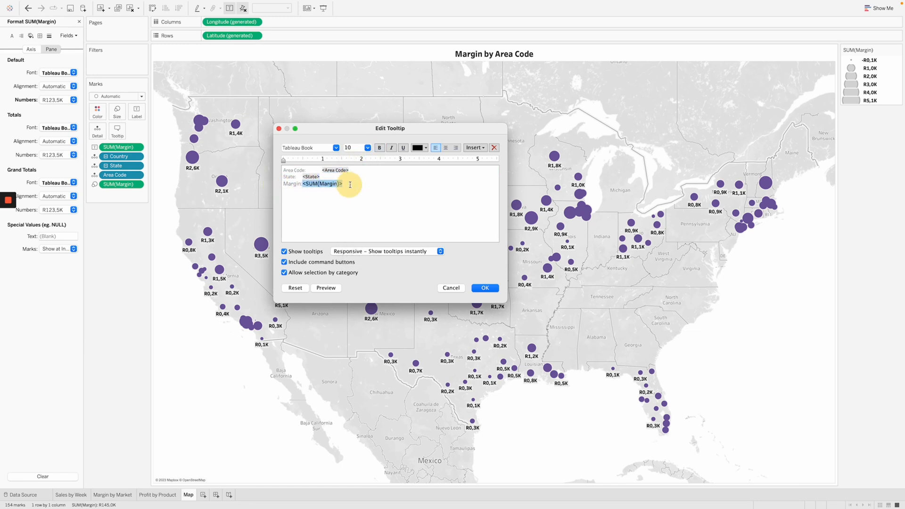
pyautogui.click(367, 148)
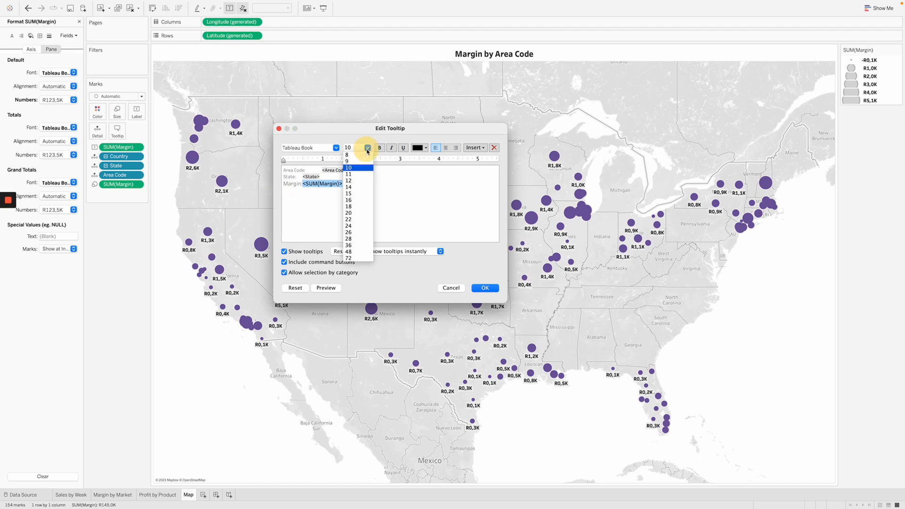
pyautogui.click(356, 197)
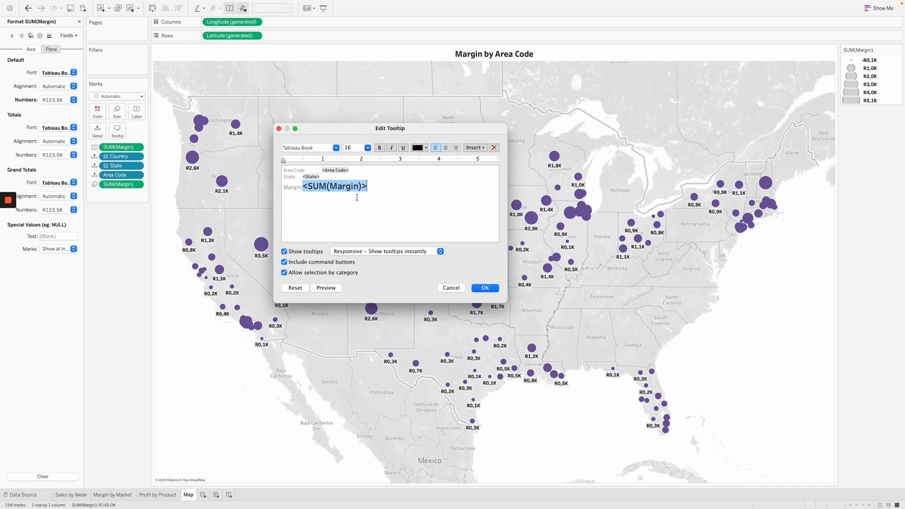
pyautogui.click(421, 152)
pyautogui.click(419, 195)
pyautogui.press('super+b')
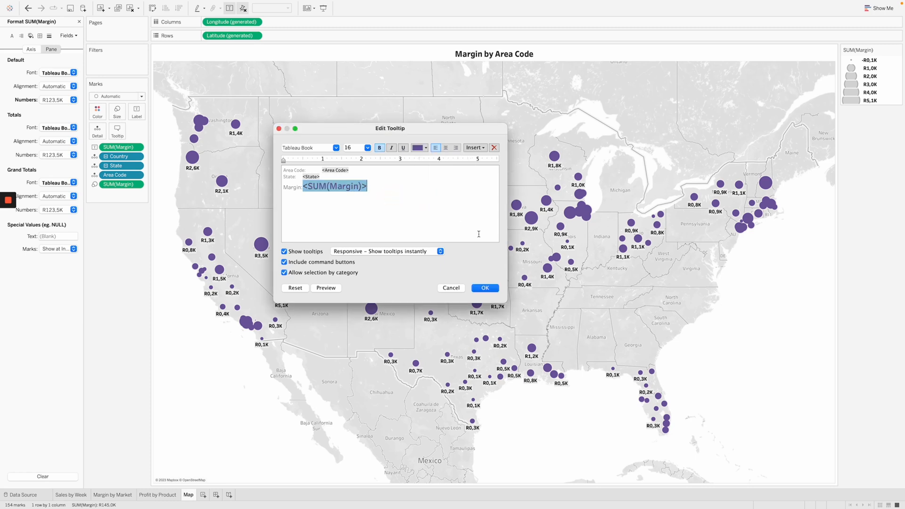
pyautogui.click(332, 290)
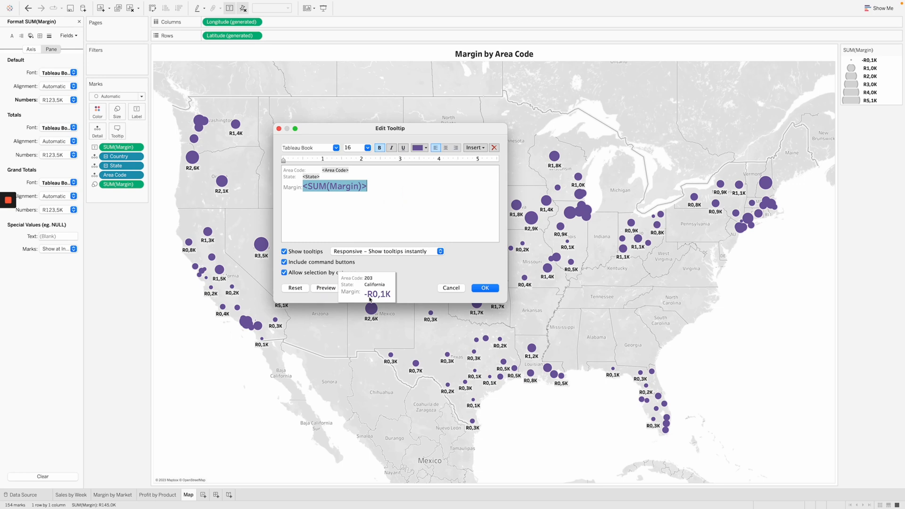
pyautogui.click(483, 288)
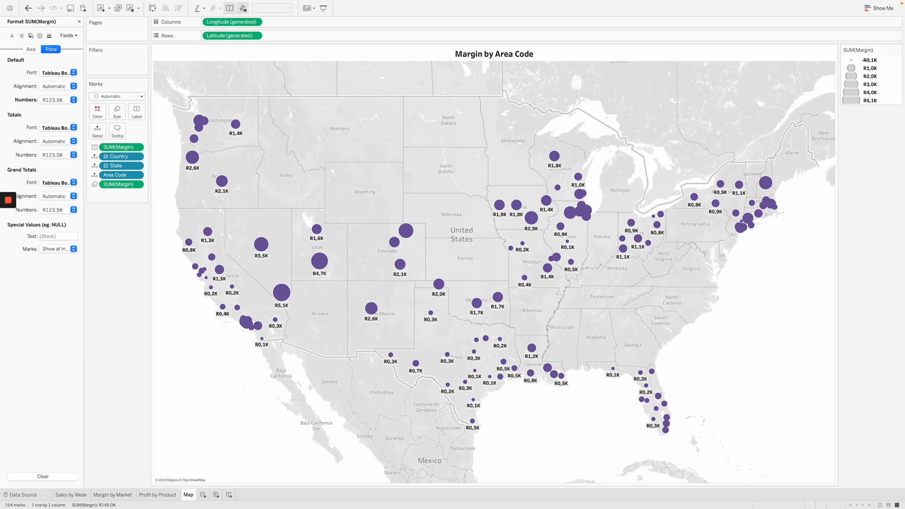
# Review the Sales by Week, Margin by Market, Profit by Product and Map sheets, and create a new dashboard.
pyautogui.click(71, 494)
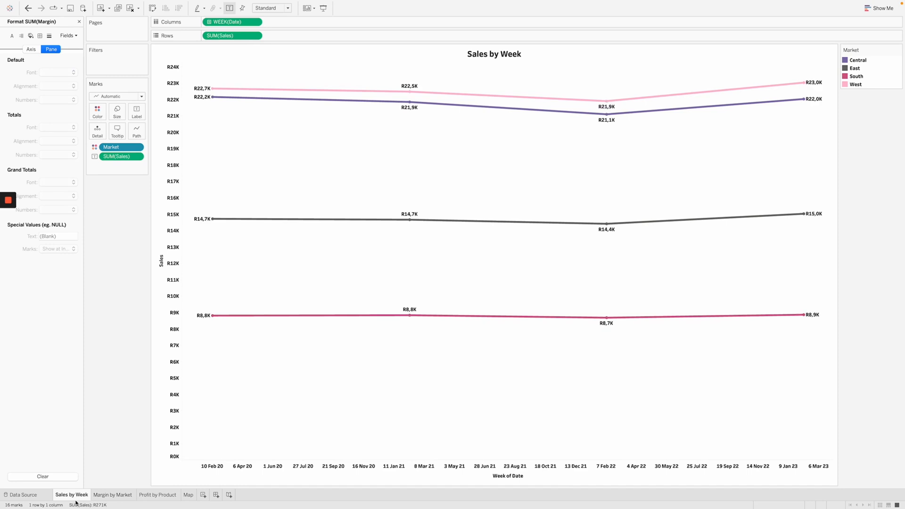
pyautogui.click(114, 494)
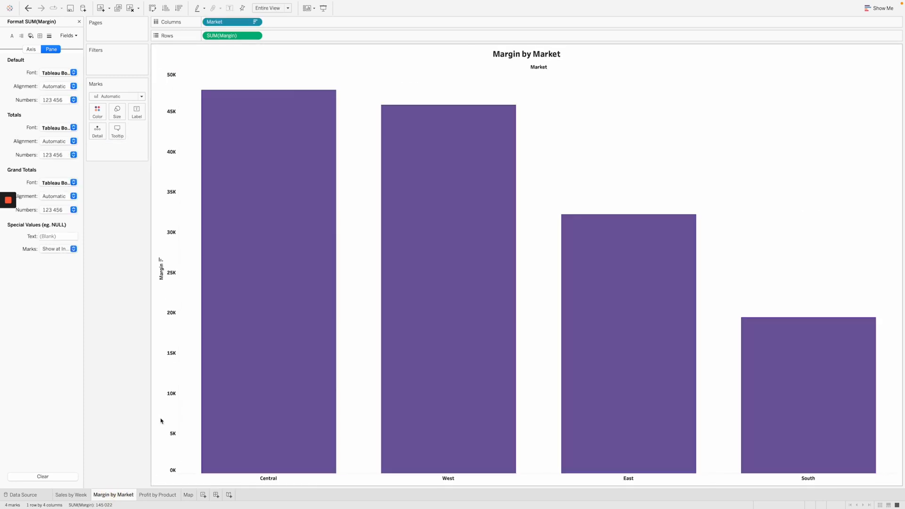
pyautogui.click(146, 494)
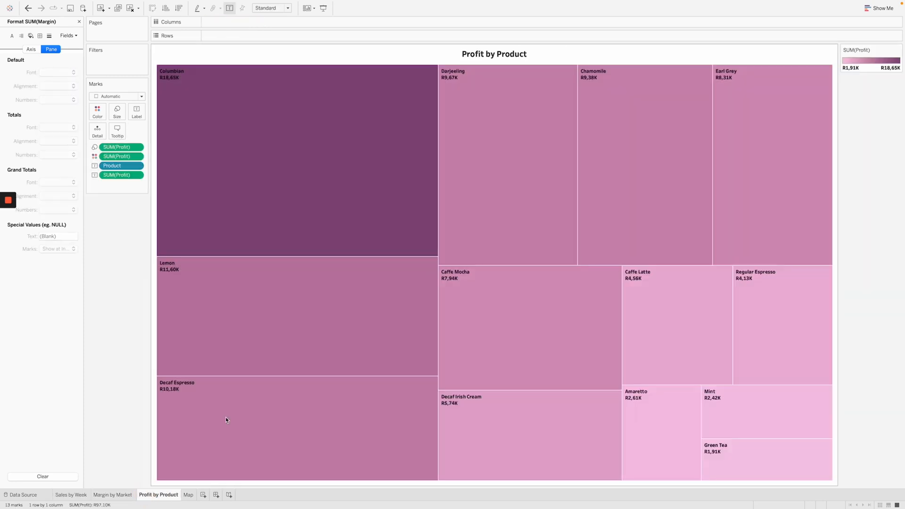
pyautogui.click(189, 495)
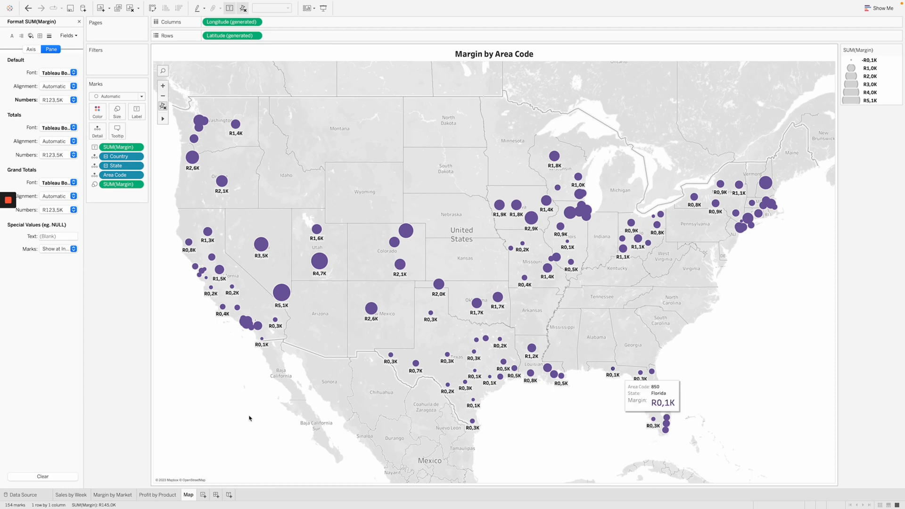
pyautogui.click(216, 494)
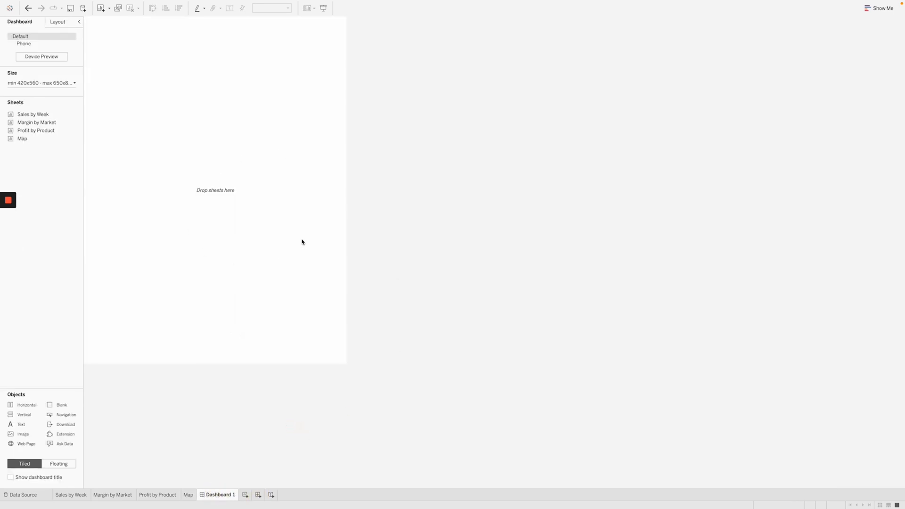
# Set the dashboard to a fixed custom size of 1200 x 800 px.
pyautogui.click(64, 85)
pyautogui.click(28, 96)
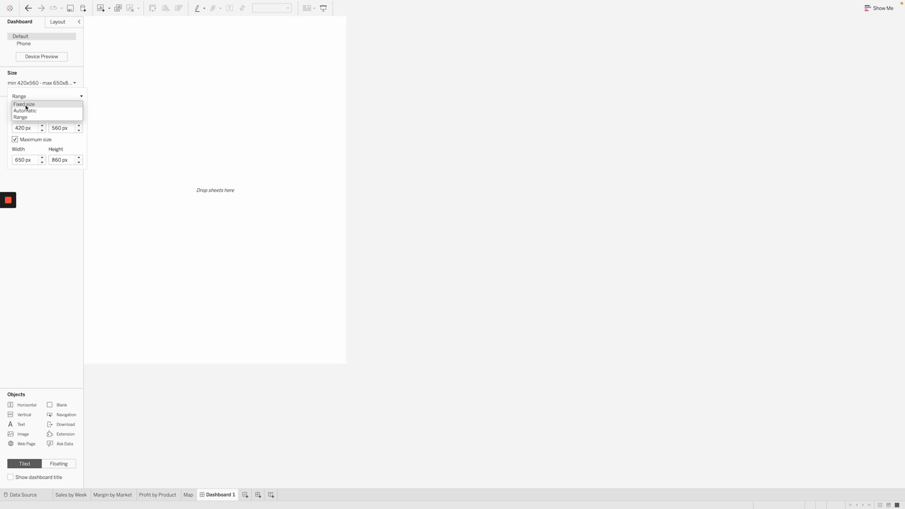
pyautogui.click(39, 105)
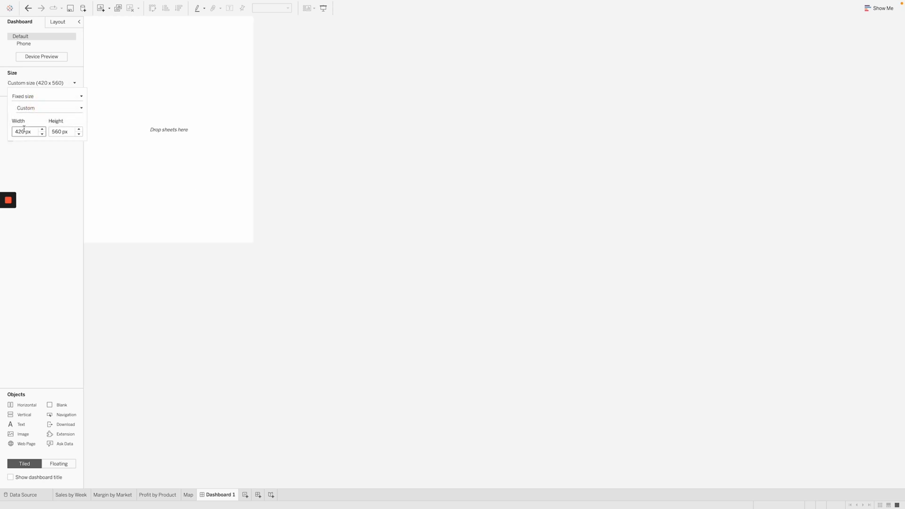
pyautogui.moveTo(22, 133); pyautogui.dragTo(10, 136)
pyautogui.press('BackSpace')
pyautogui.moveTo(61, 132); pyautogui.dragTo(44, 134)
pyautogui.write('800')
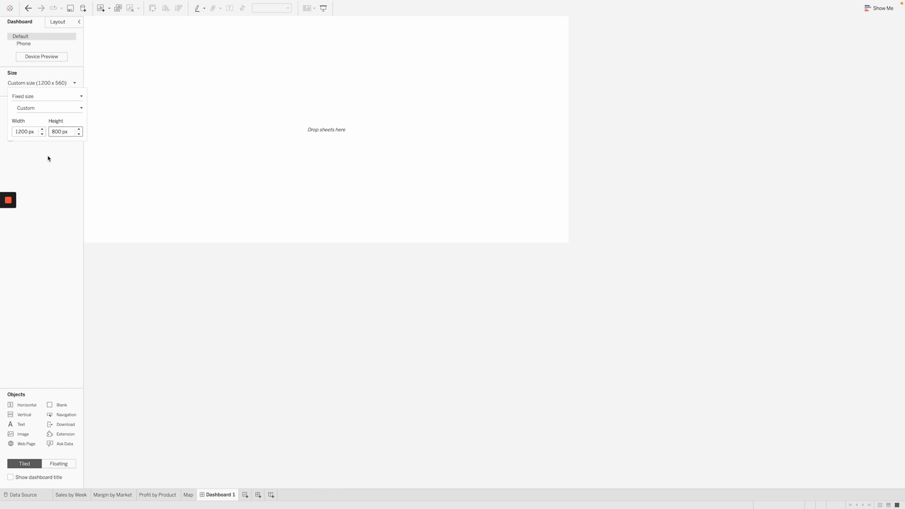
pyautogui.click(49, 158)
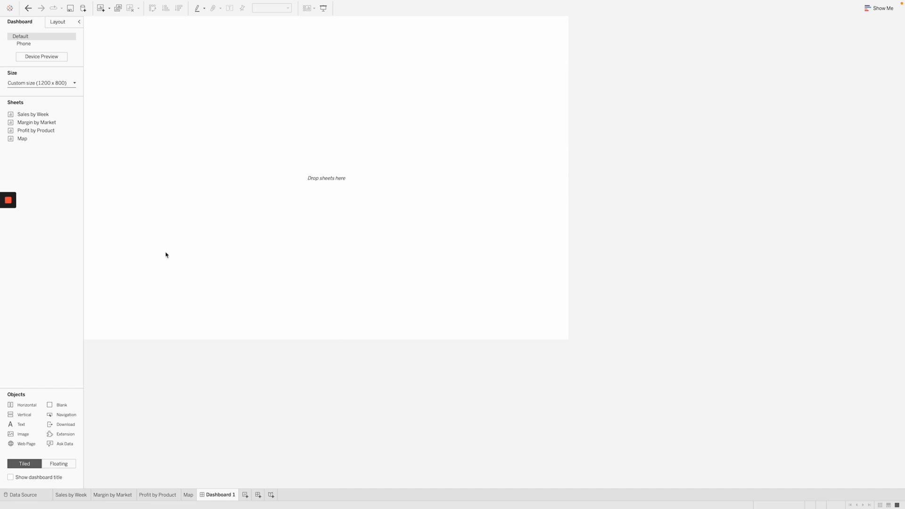
# Set the dashboard size to Automatic.
pyautogui.click(41, 83)
pyautogui.click(49, 95)
pyautogui.click(45, 109)
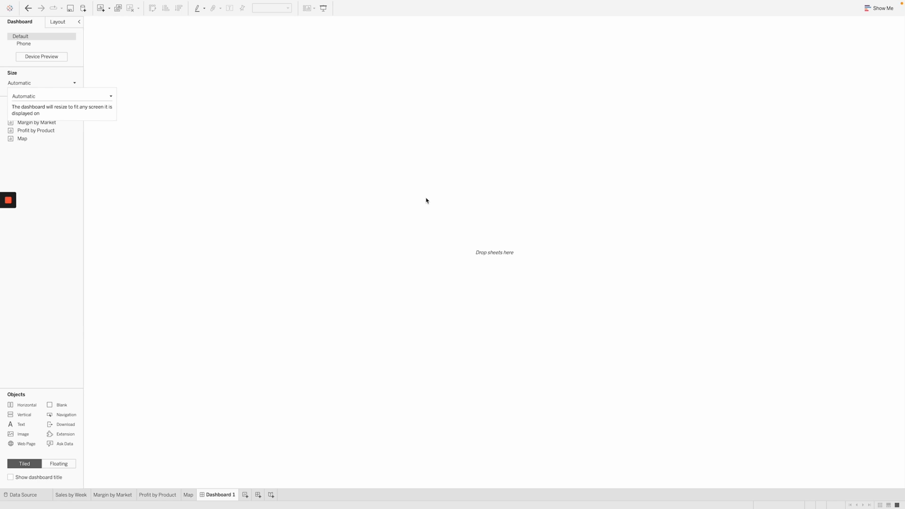
pyautogui.click(63, 80)
pyautogui.click(67, 83)
pyautogui.click(62, 95)
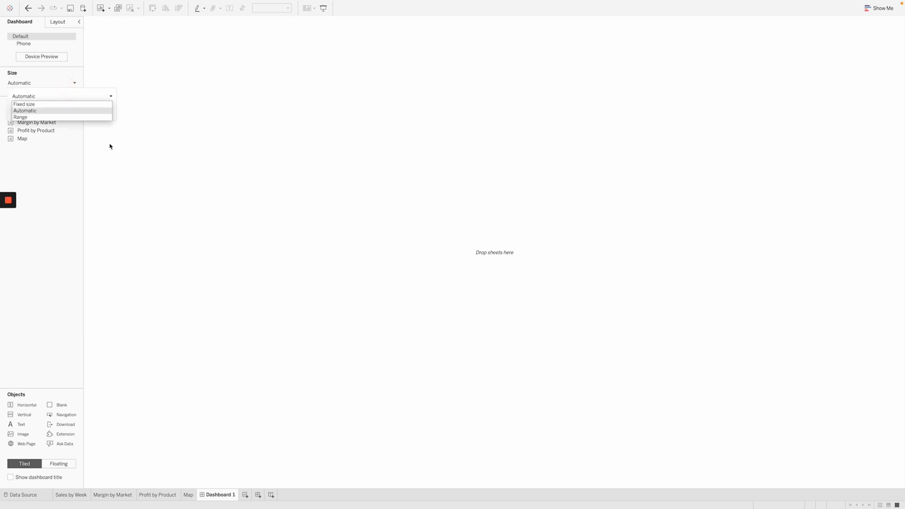
pyautogui.click(245, 189)
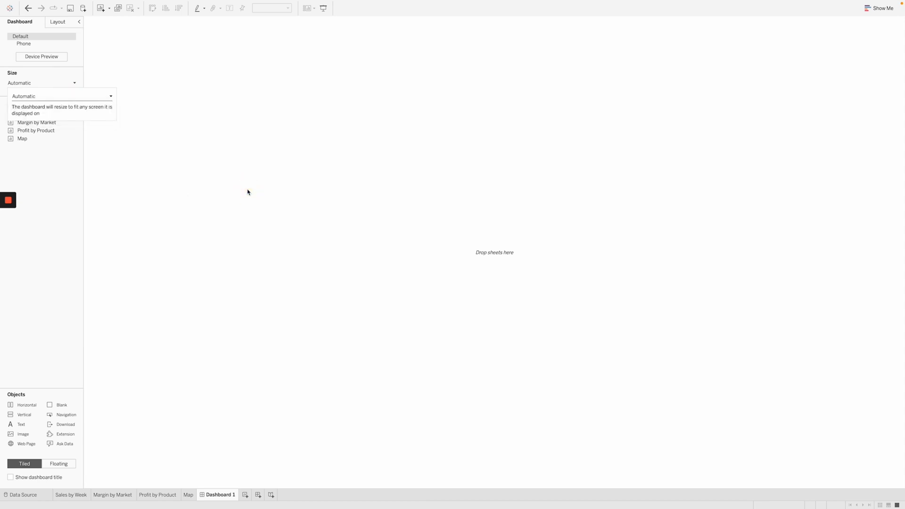
pyautogui.click(48, 168)
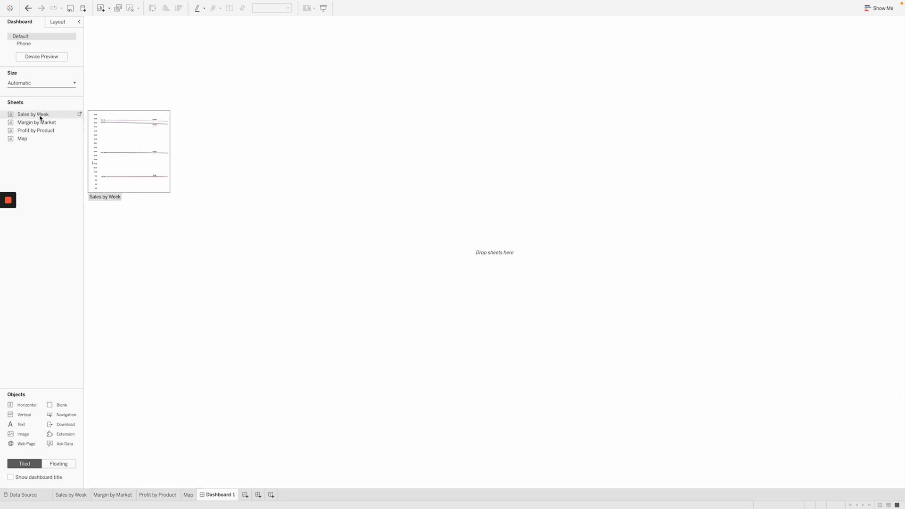
# Add the Sales by Week sheet to the dashboard and place the Margin by Market sheet to its right.
pyautogui.moveTo(38, 116)
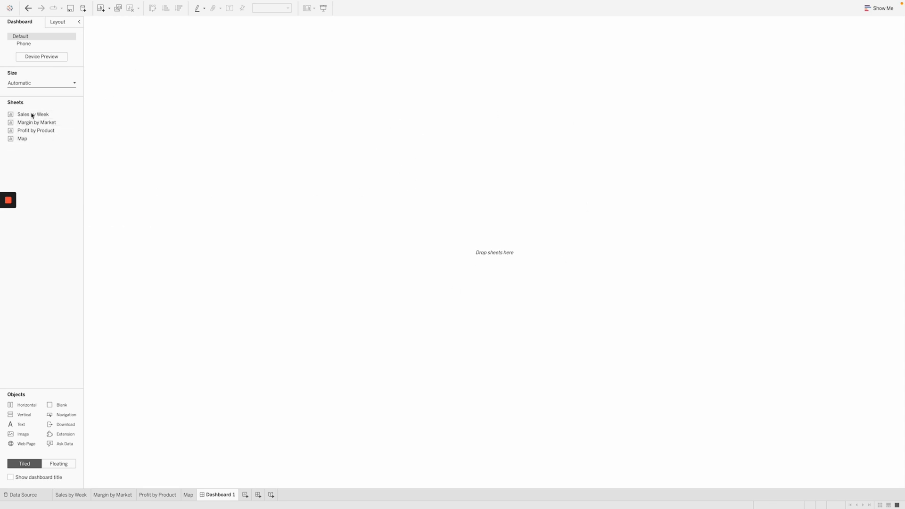
pyautogui.click(30, 115)
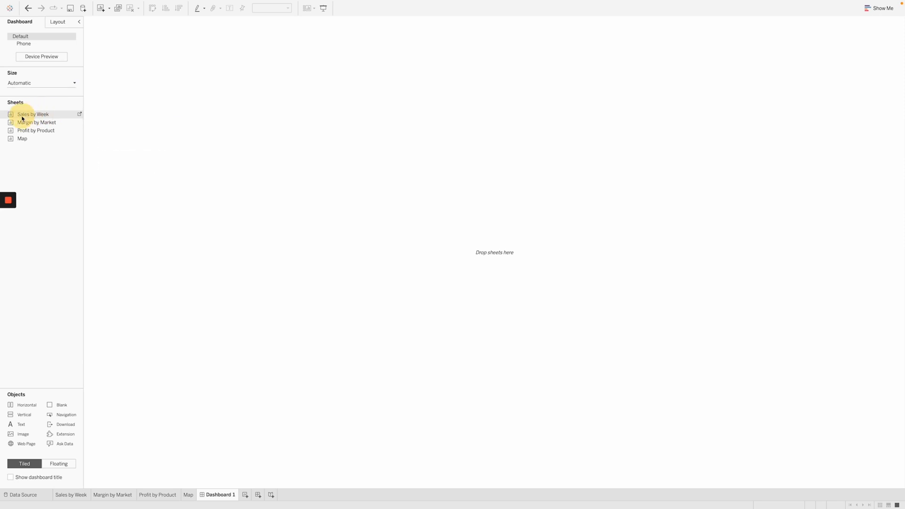
pyautogui.moveTo(22, 119); pyautogui.dragTo(319, 125)
pyautogui.moveTo(327, 179); pyautogui.dragTo(327, 179)
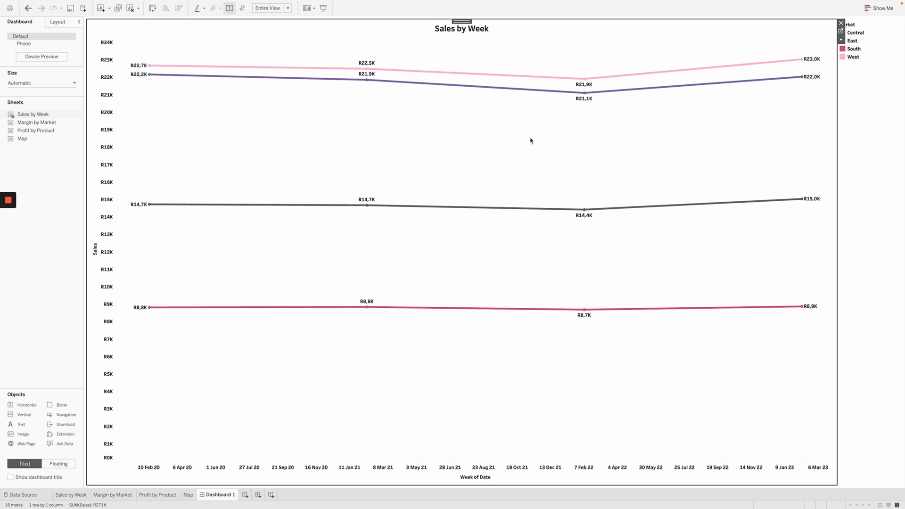
pyautogui.click(35, 125)
pyautogui.moveTo(24, 125)
pyautogui.mouseDown()
pyautogui.moveTo(70, 122)
pyautogui.moveTo(459, 168)
pyautogui.mouseUp()
pyautogui.moveTo(552, 180)
pyautogui.mouseDown()
pyautogui.moveTo(858, 208)
pyautogui.moveTo(868, 239)
pyautogui.moveTo(798, 294)
pyautogui.moveTo(774, 294)
pyautogui.moveTo(765, 277)
pyautogui.mouseUp()
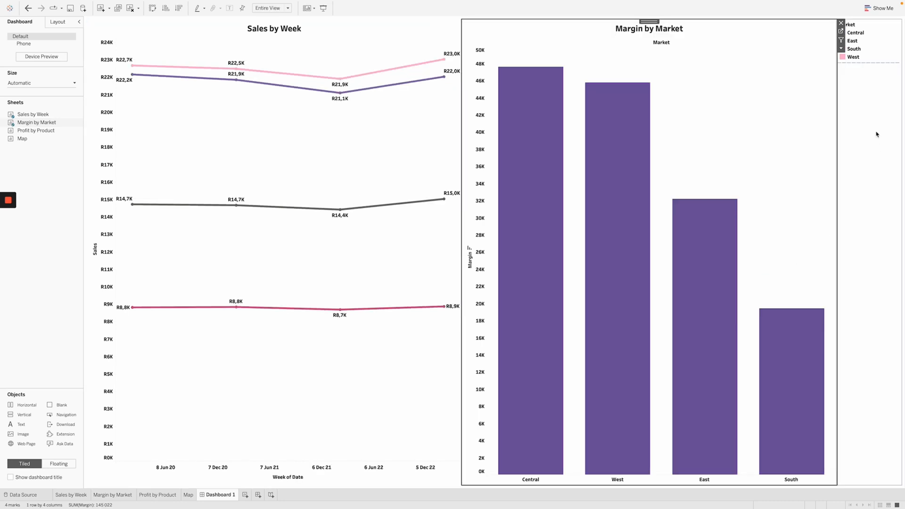
# Move the Market color legend beneath the Sales by Week chart and shrink it to a narrow strip.
pyautogui.click(874, 130)
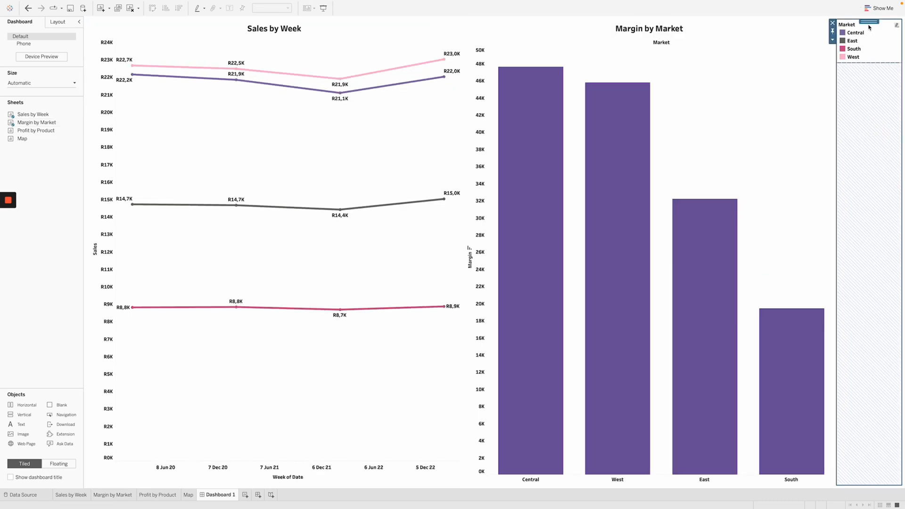
pyautogui.moveTo(868, 22)
pyautogui.mouseDown()
pyautogui.moveTo(504, 141)
pyautogui.moveTo(402, 158)
pyautogui.moveTo(299, 380)
pyautogui.moveTo(297, 430)
pyautogui.mouseUp()
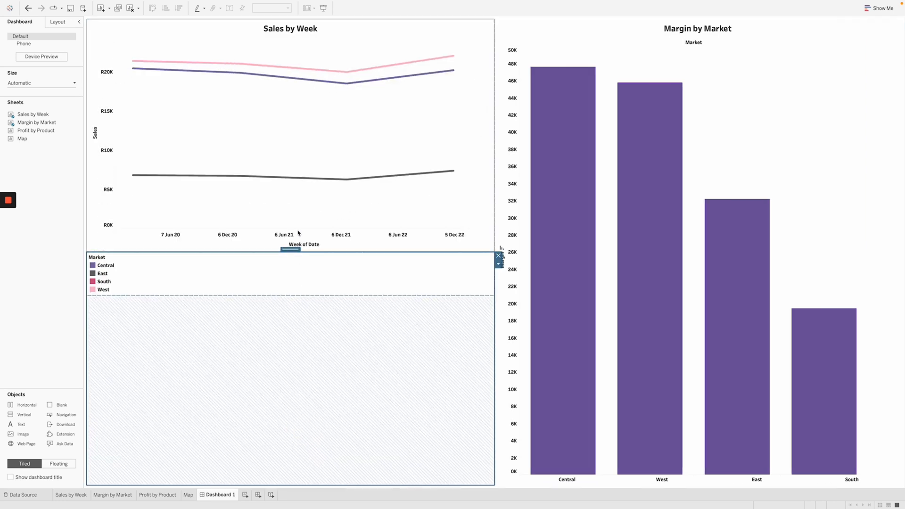
pyautogui.moveTo(338, 252); pyautogui.dragTo(348, 460)
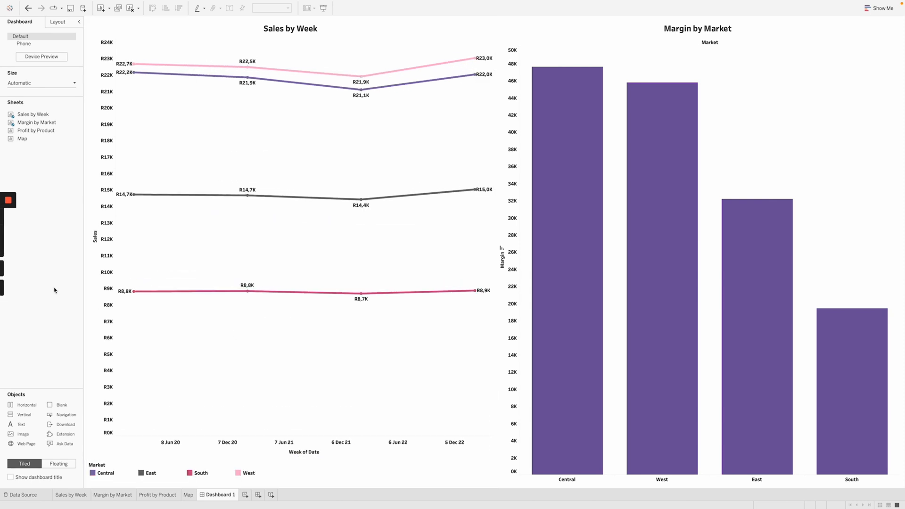
# Add the Profit by Product sheet across the dashboard's lower half without its Profit color legend, and shrink the Market legend to a narrow strip.
pyautogui.moveTo(26, 131)
pyautogui.mouseDown()
pyautogui.moveTo(114, 135)
pyautogui.moveTo(81, 131)
pyautogui.moveTo(185, 163)
pyautogui.moveTo(368, 296)
pyautogui.moveTo(491, 367)
pyautogui.moveTo(537, 436)
pyautogui.moveTo(500, 488)
pyautogui.moveTo(500, 479)
pyautogui.mouseUp()
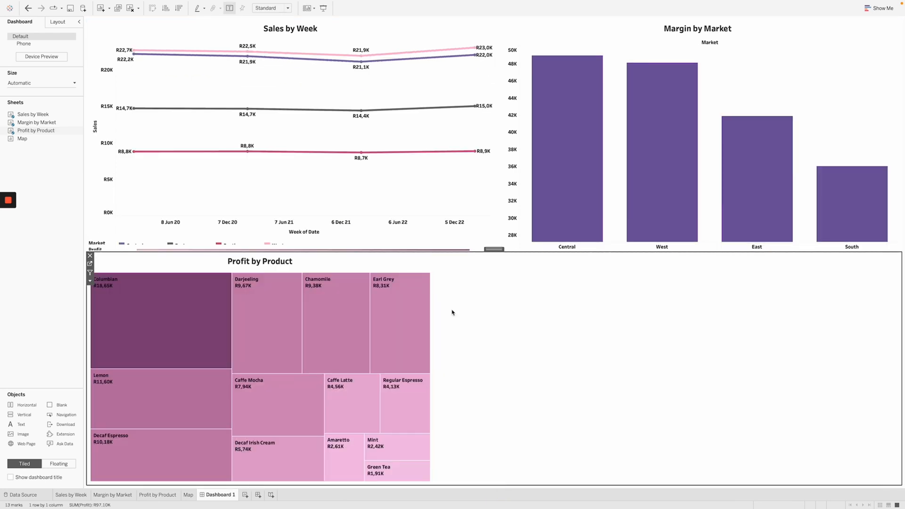
pyautogui.click(442, 237)
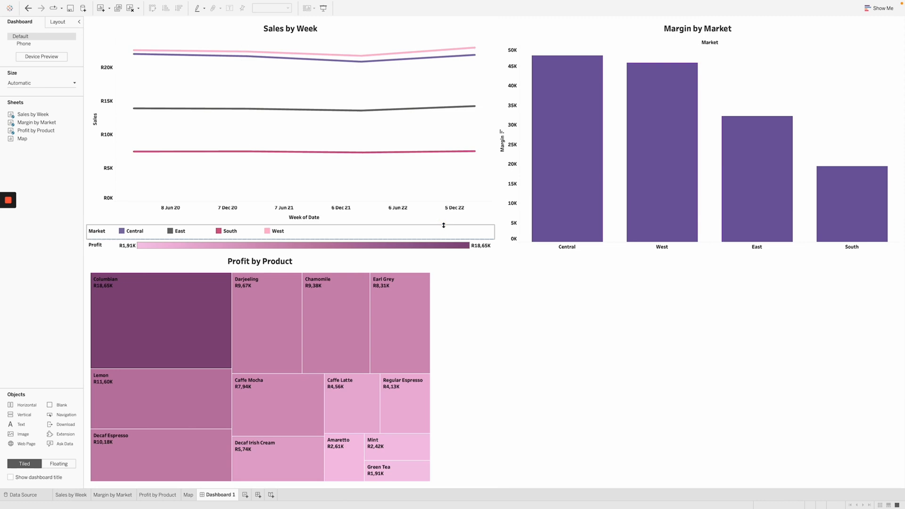
pyautogui.click(372, 245)
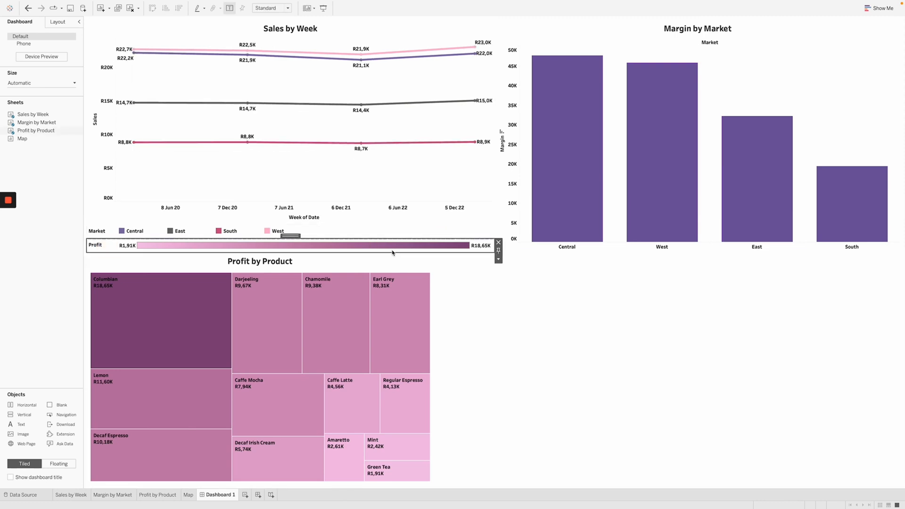
pyautogui.click(498, 243)
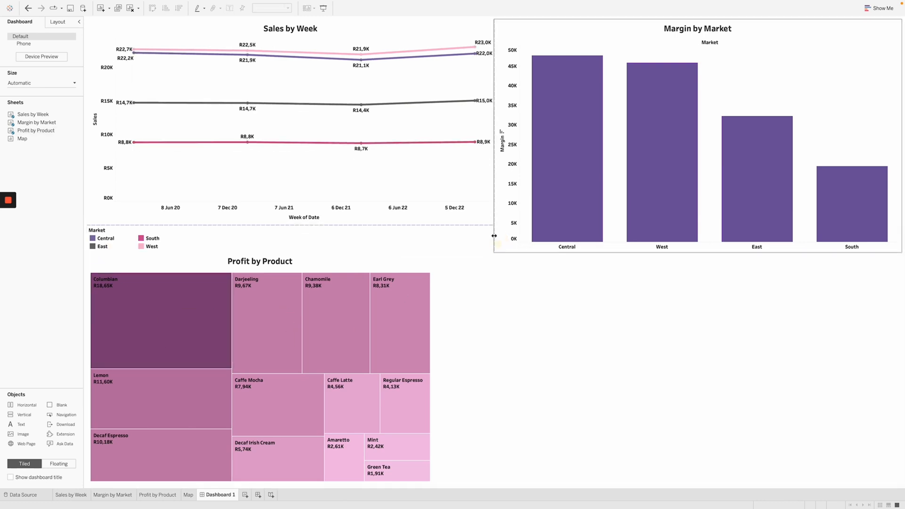
pyautogui.moveTo(304, 225); pyautogui.dragTo(304, 234)
# Place the Map sheet to the right of Profit by Product and remove its Margin size legend from the dashboard.
pyautogui.moveTo(22, 138); pyautogui.dragTo(657, 373)
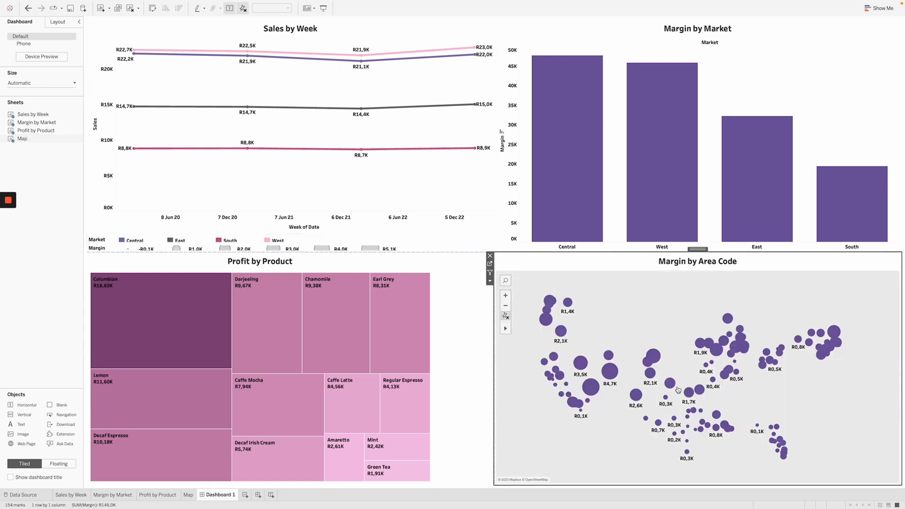
pyautogui.click(410, 247)
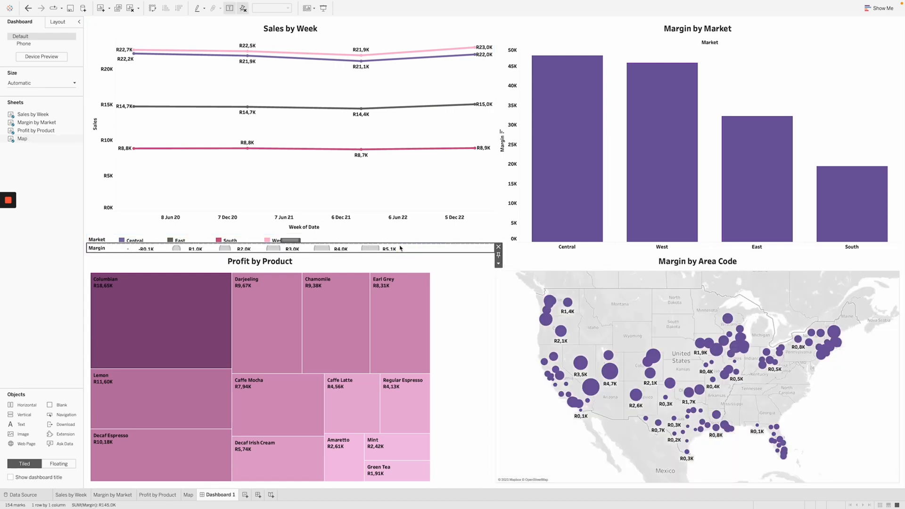
pyautogui.click(498, 247)
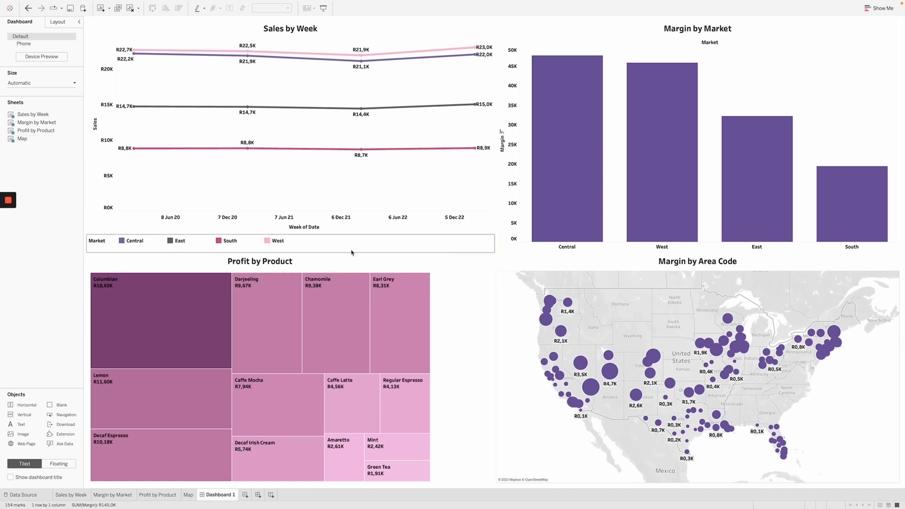
pyautogui.click(351, 251)
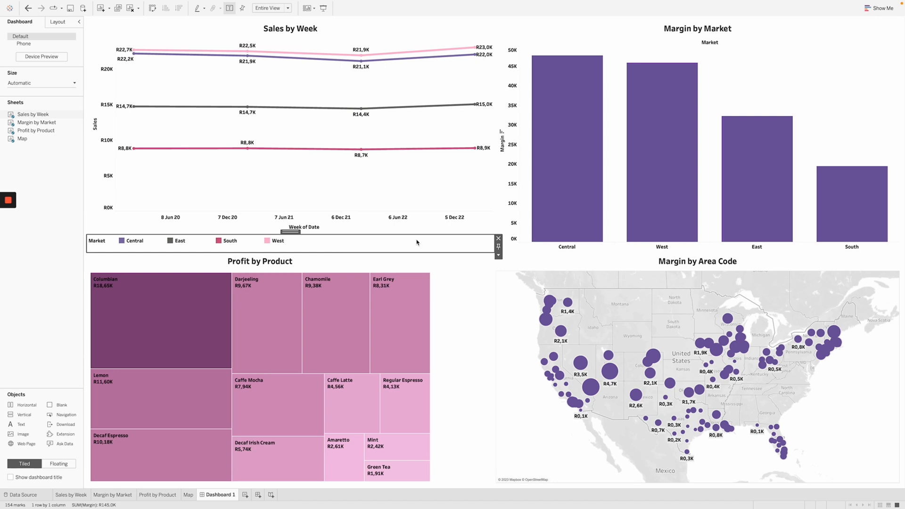
pyautogui.click(449, 322)
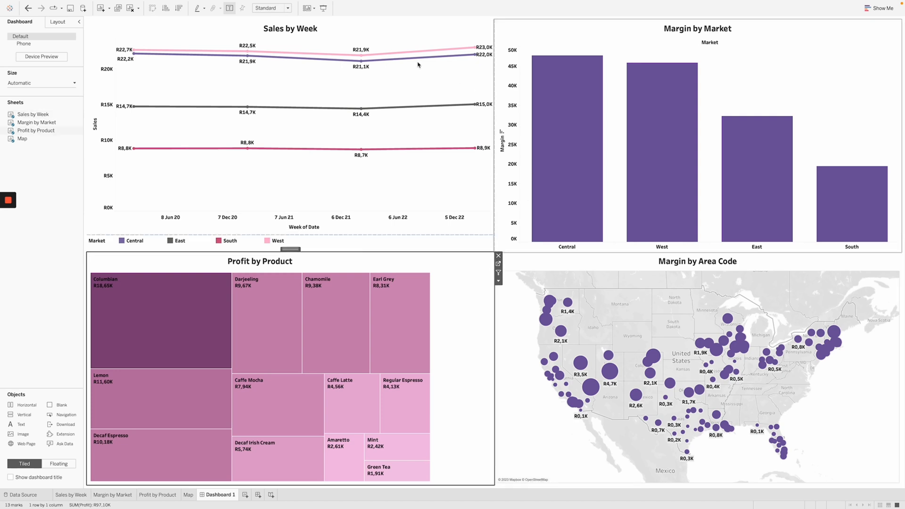
# Insert a narrow horizontal container across the top of the dashboard and extend the upper row of charts downward.
pyautogui.moveTo(423, 57)
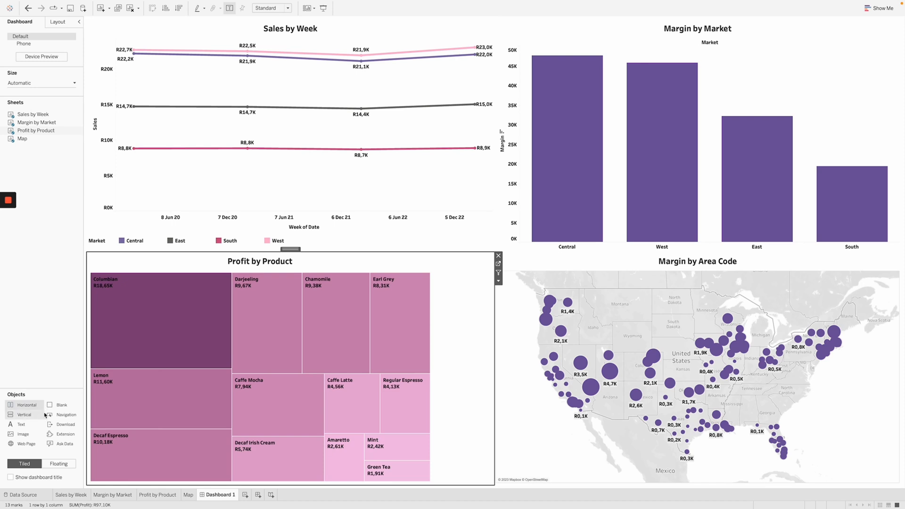
pyautogui.moveTo(15, 409); pyautogui.dragTo(491, 24)
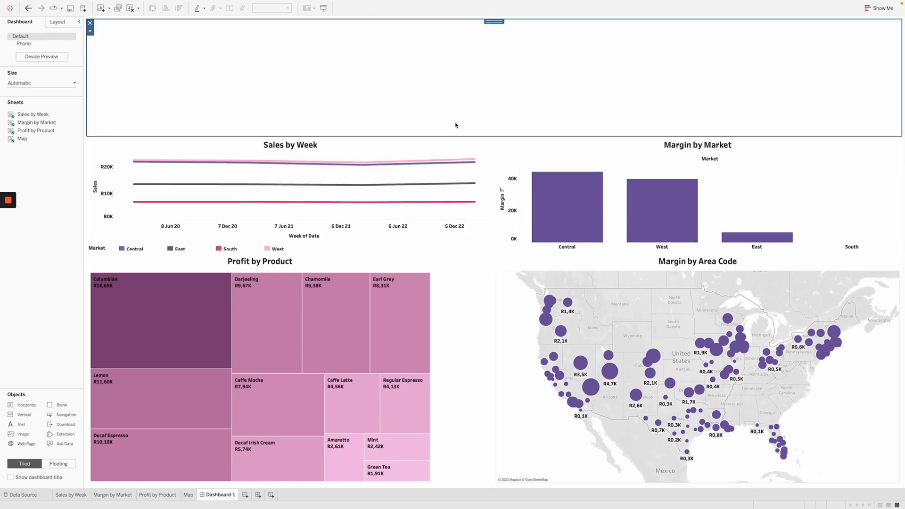
pyautogui.moveTo(455, 135); pyautogui.dragTo(455, 76)
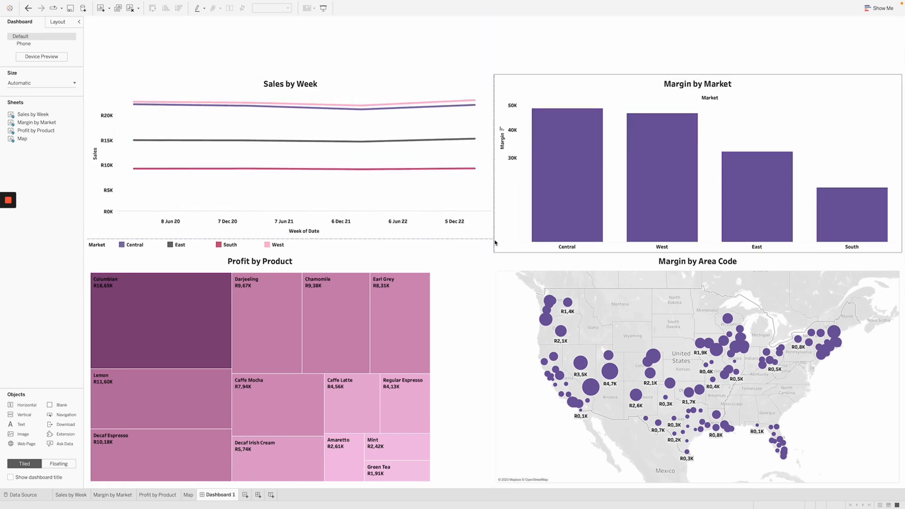
pyautogui.moveTo(482, 253); pyautogui.dragTo(483, 282)
# Set the Profit by Product and Margin by Market charts to fit Entire View.
pyautogui.click(465, 347)
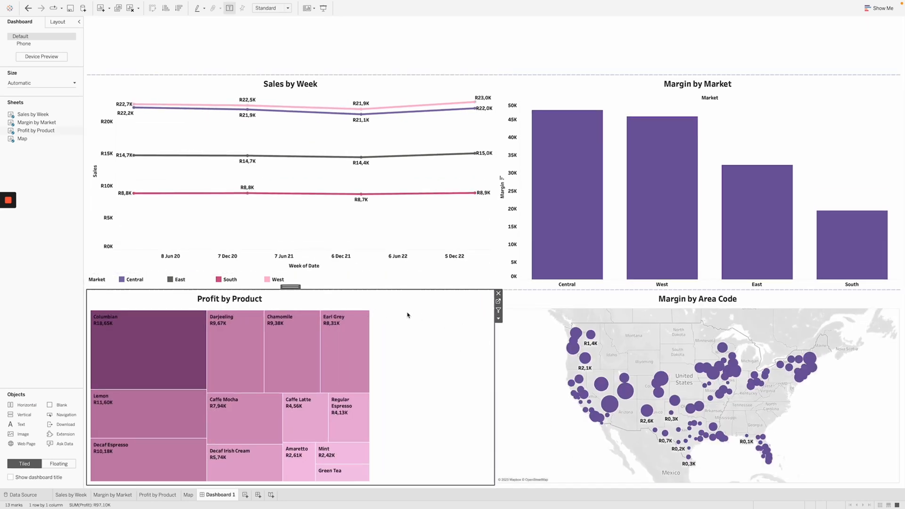
pyautogui.click(286, 8)
pyautogui.click(278, 35)
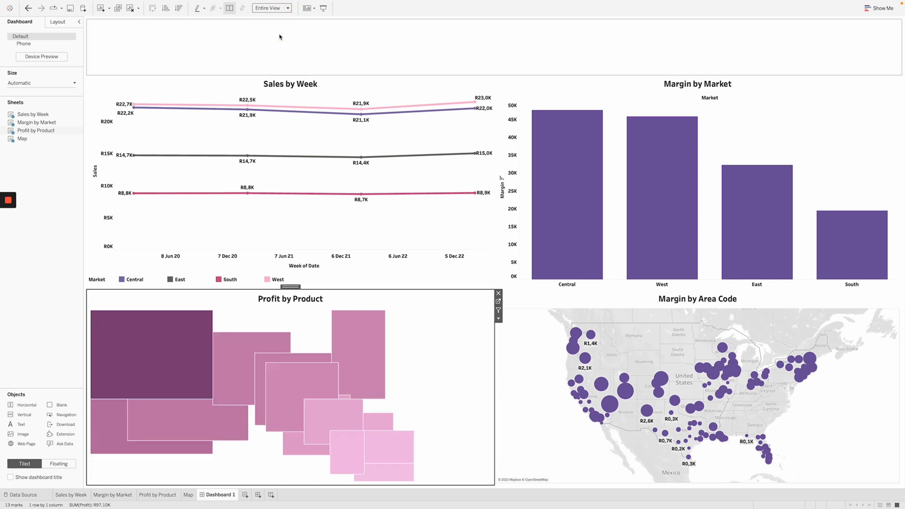
pyautogui.click(461, 220)
pyautogui.click(287, 8)
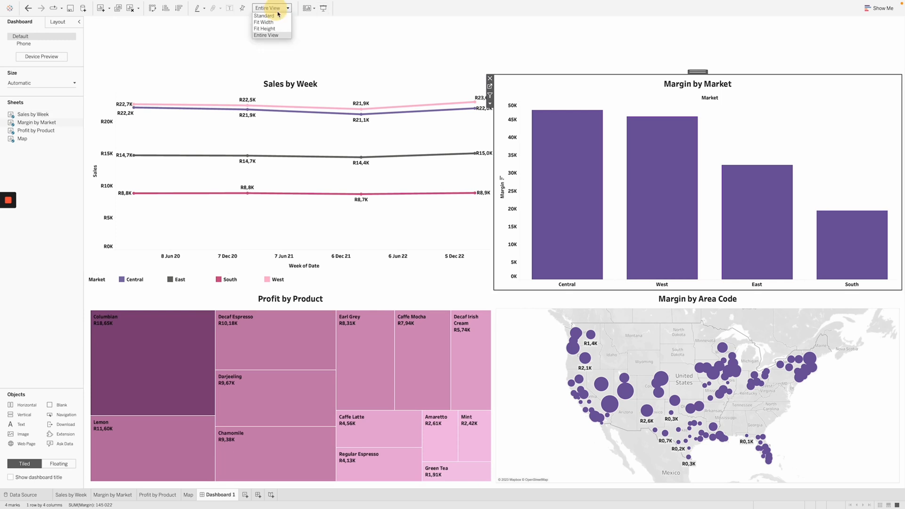
pyautogui.click(277, 36)
pyautogui.click(287, 11)
pyautogui.click(424, 60)
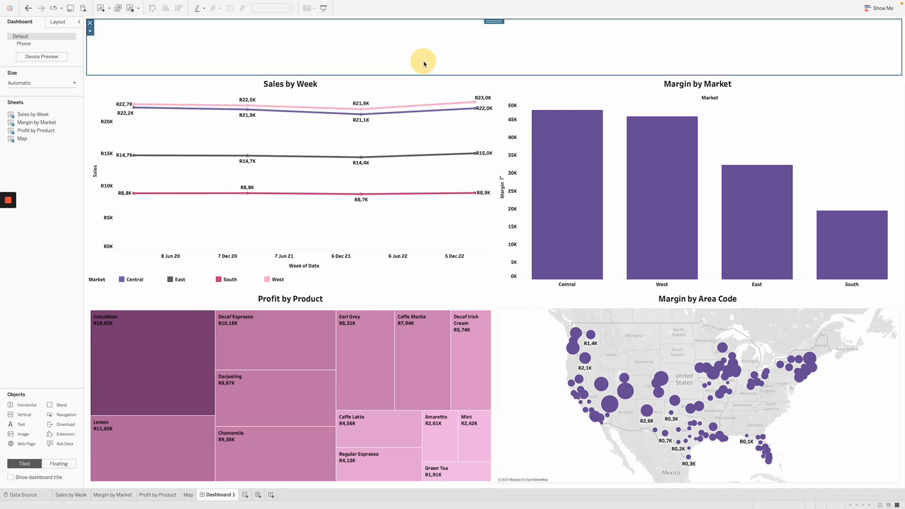
# Go to the Sales by Week sheet and add a Date filter as a range of dates from 2020/02/10 to 2023/02/11.
pyautogui.click(448, 89)
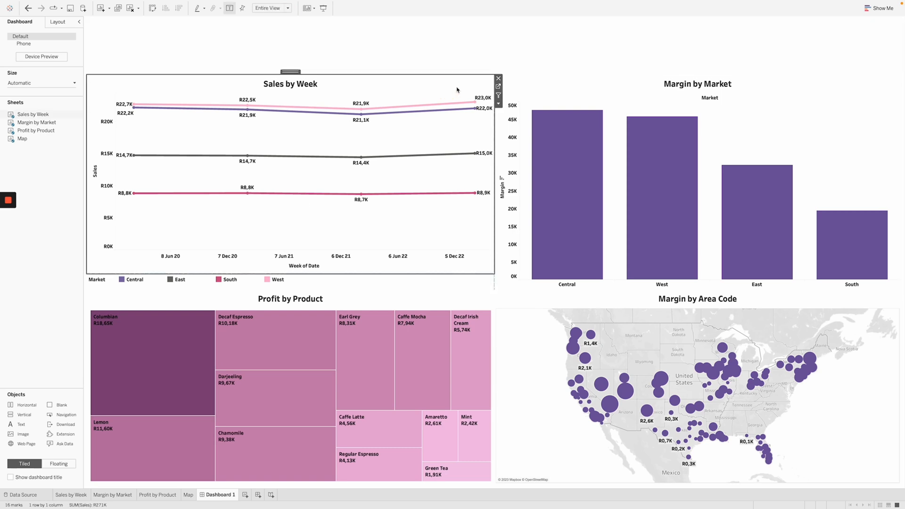
pyautogui.click(498, 87)
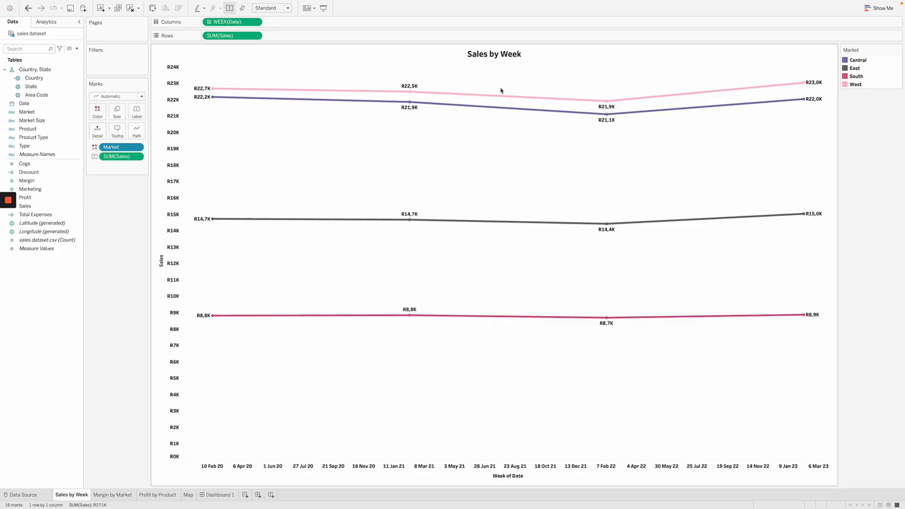
pyautogui.click(119, 62)
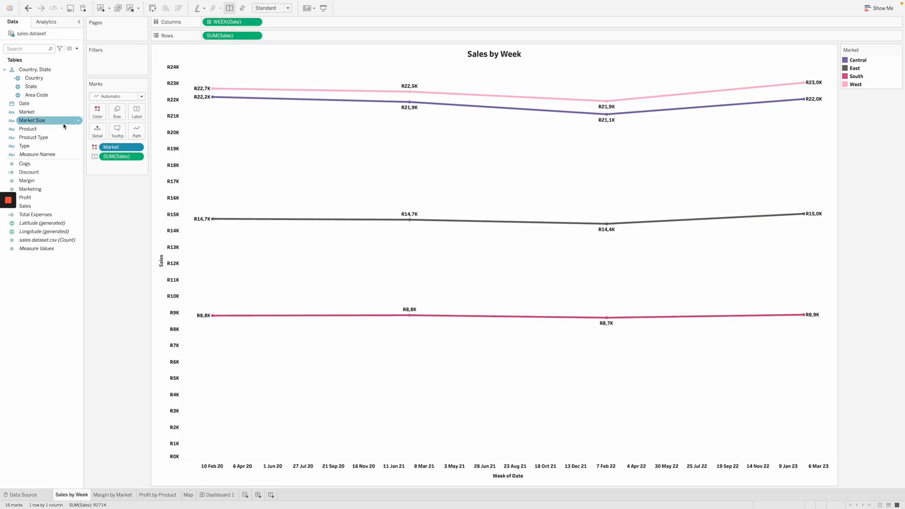
pyautogui.moveTo(24, 103); pyautogui.dragTo(105, 67)
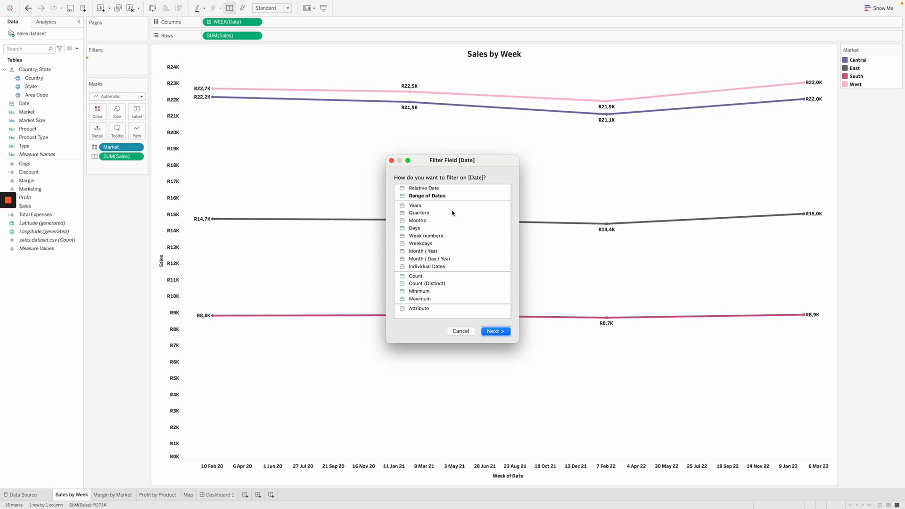
pyautogui.click(432, 189)
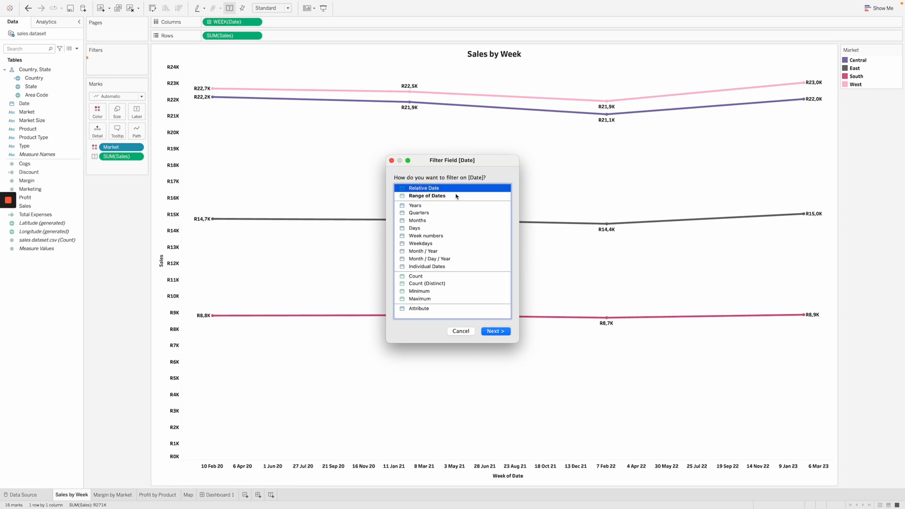
pyautogui.click(495, 331)
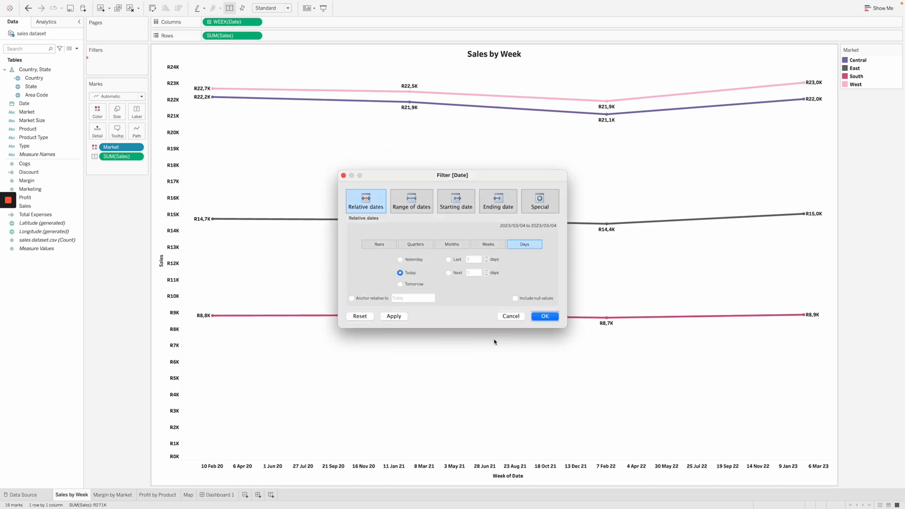
pyautogui.click(451, 244)
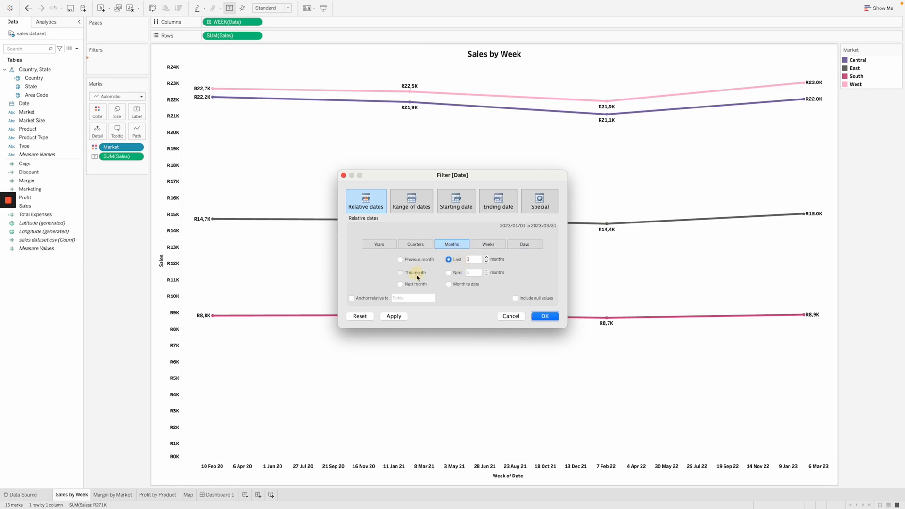
pyautogui.click(411, 201)
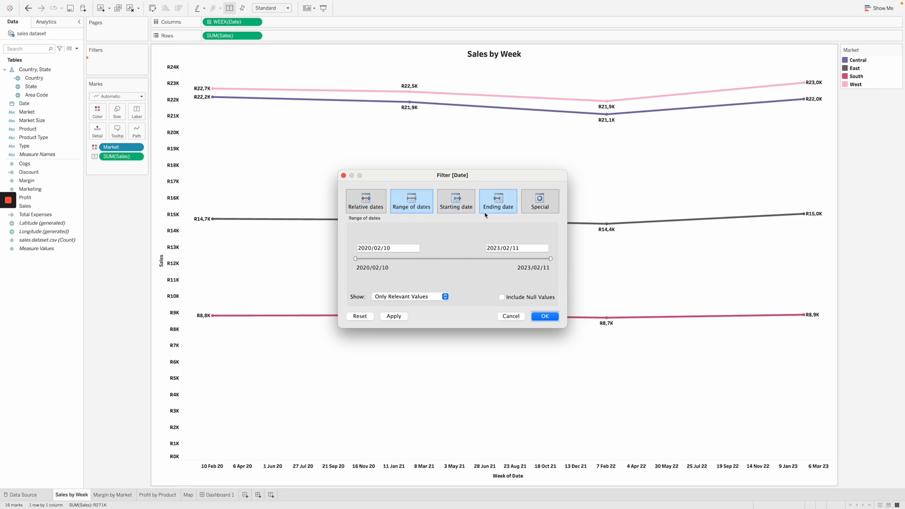
pyautogui.click(411, 201)
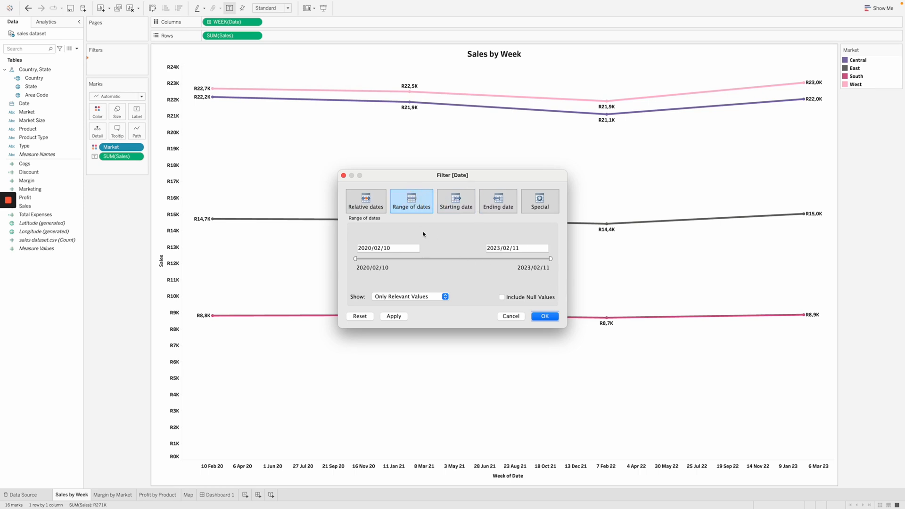
pyautogui.click(546, 319)
# Show the Date filter beside the Sales by Week chart, try narrowing its range, and restore the full range.
pyautogui.rightClick(114, 63)
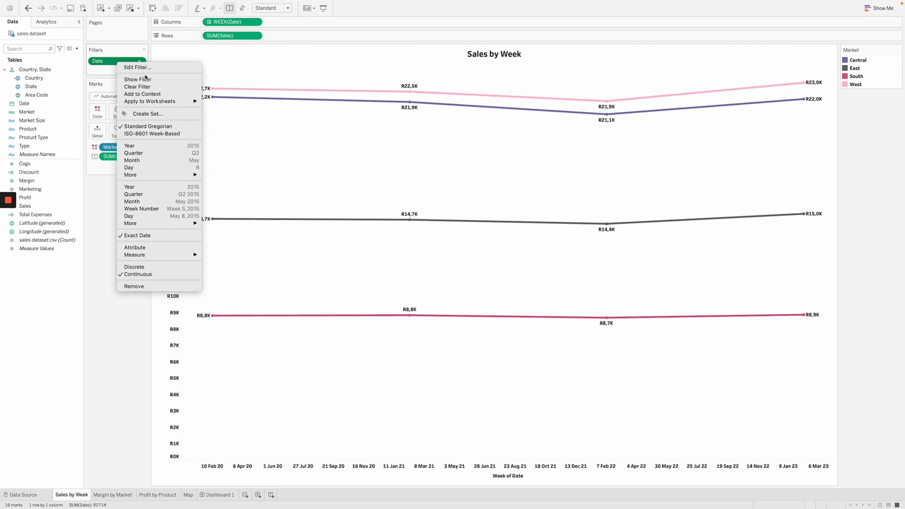
pyautogui.click(146, 78)
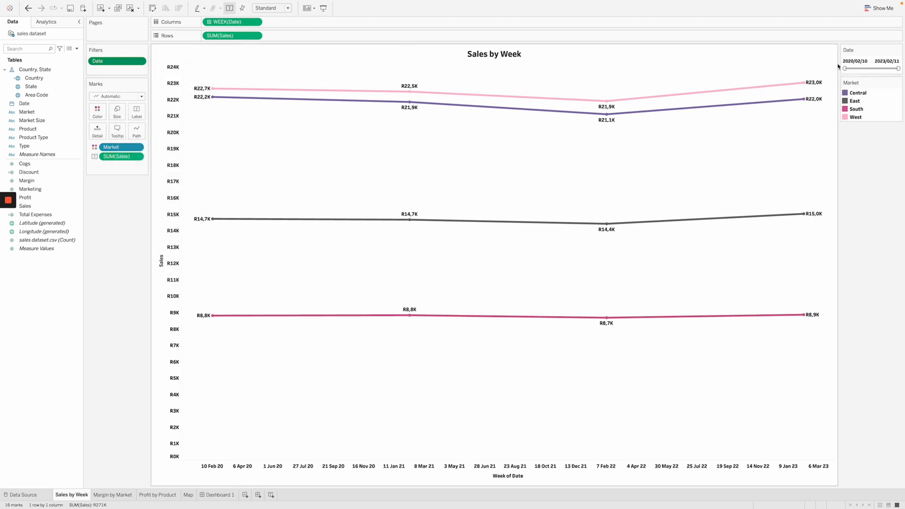
pyautogui.moveTo(844, 68); pyautogui.dragTo(898, 69)
pyautogui.moveTo(862, 68); pyautogui.dragTo(843, 70)
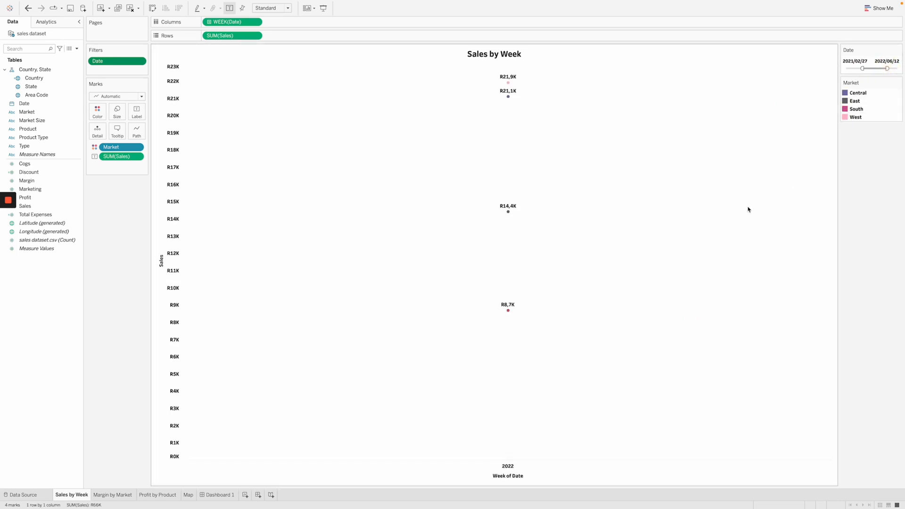
# Add Product and Market filters to the Sales by Week sheet with all of their values selected.
pyautogui.moveTo(43, 126); pyautogui.dragTo(122, 71)
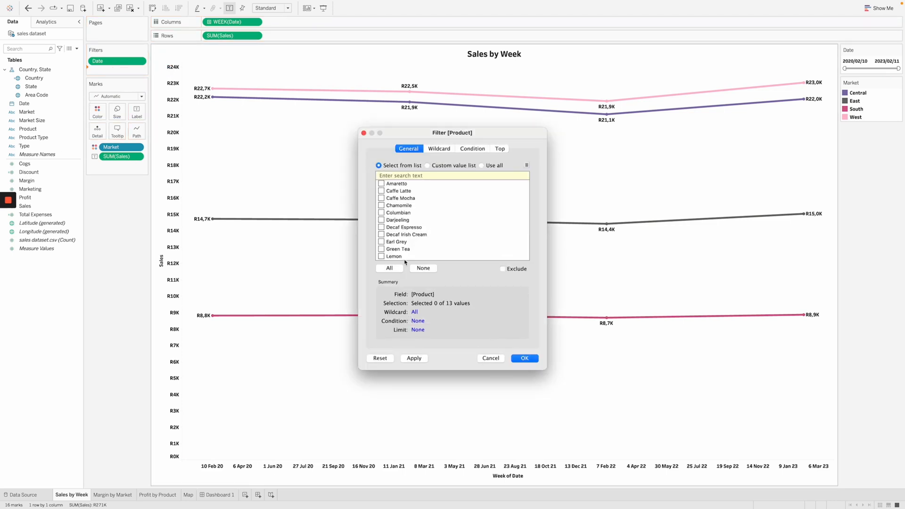
pyautogui.click(390, 269)
pyautogui.click(524, 358)
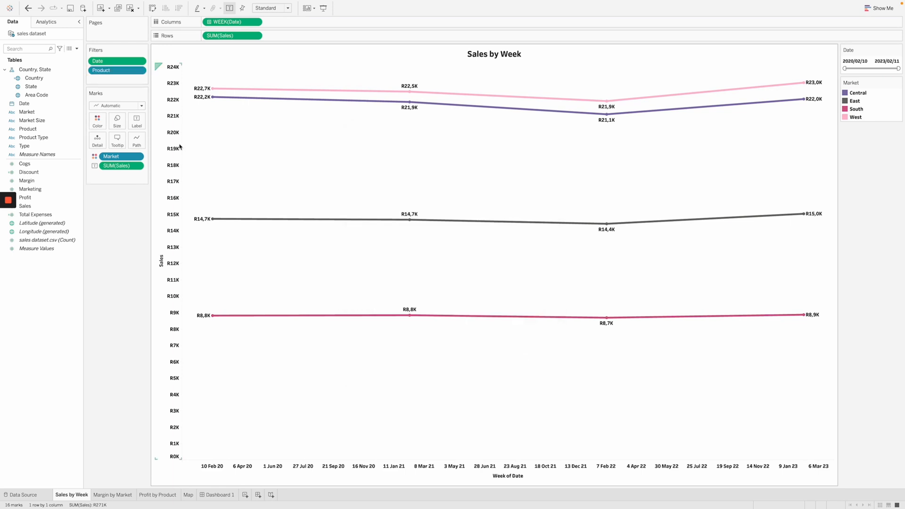
pyautogui.moveTo(27, 112); pyautogui.dragTo(104, 80)
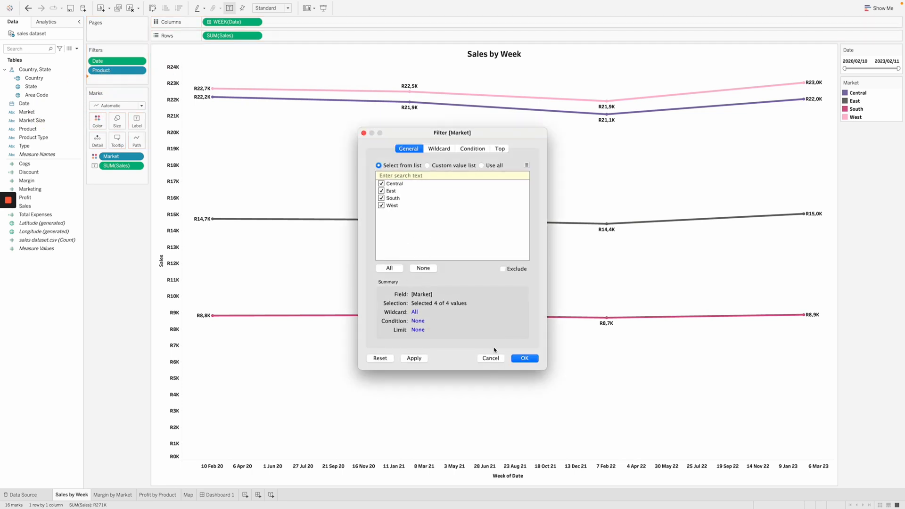
pyautogui.click(521, 359)
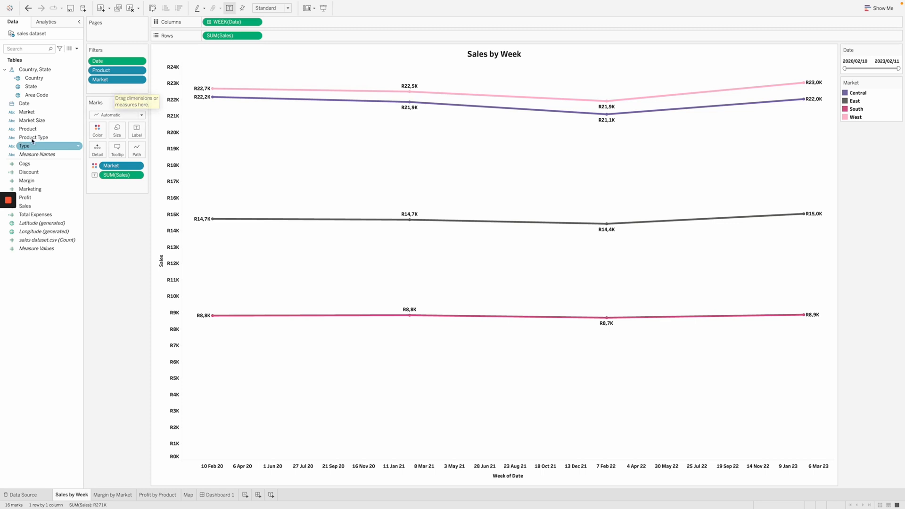
pyautogui.click(117, 266)
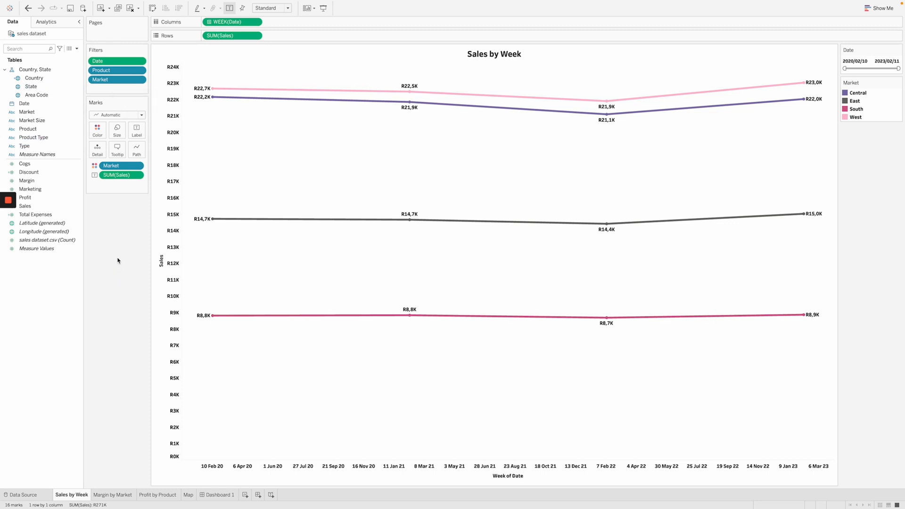
# On Dashboard 1, show the Date filter of the Sales by Week chart and place it in the empty area above the charts.
pyautogui.click(216, 495)
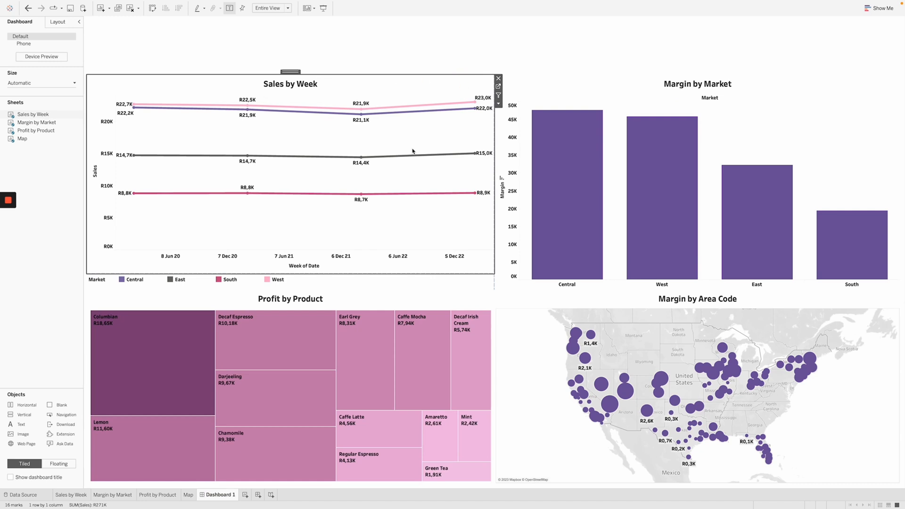
pyautogui.click(498, 106)
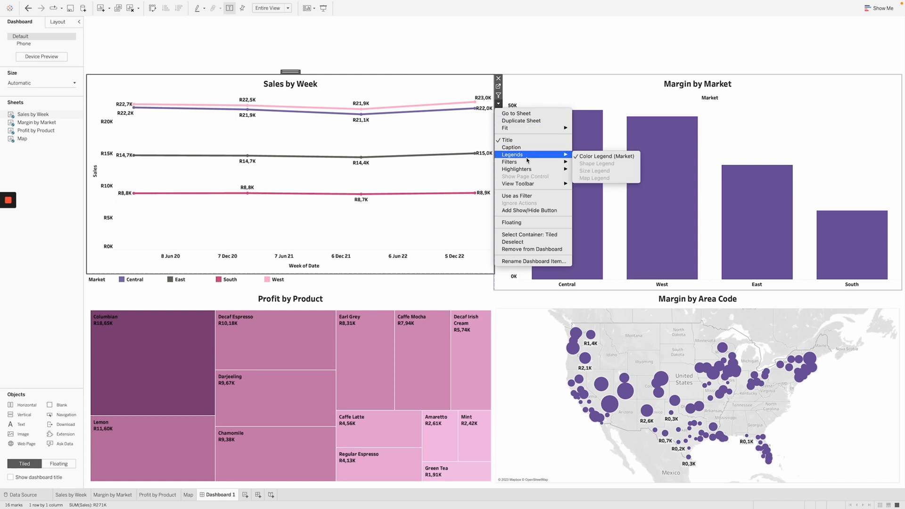
pyautogui.moveTo(525, 163)
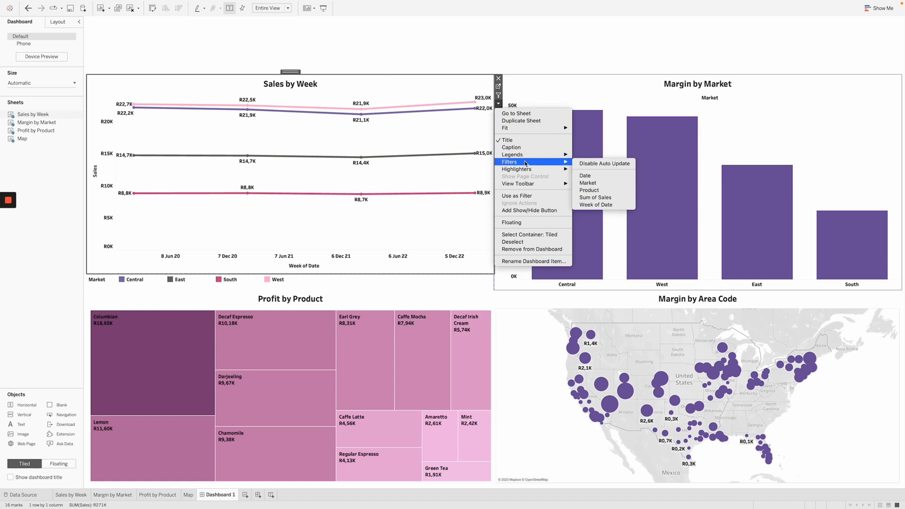
pyautogui.click(599, 179)
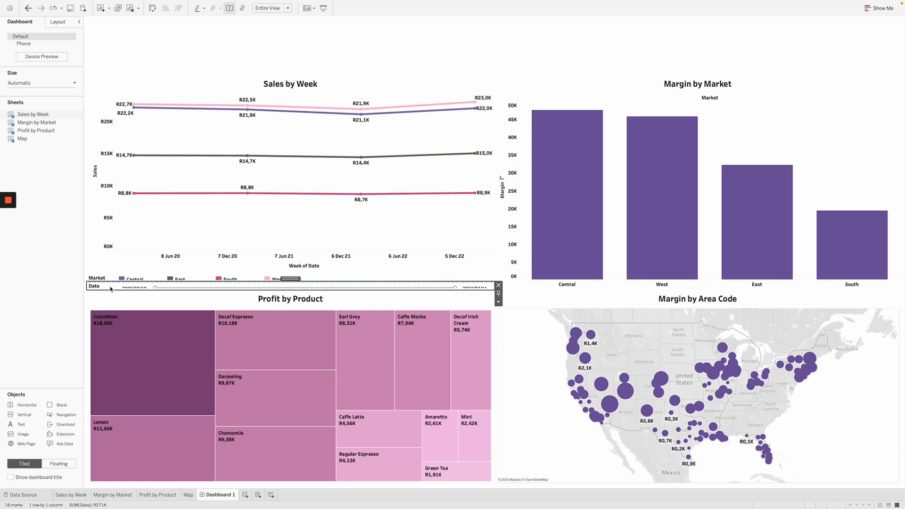
pyautogui.moveTo(289, 278); pyautogui.dragTo(468, 53)
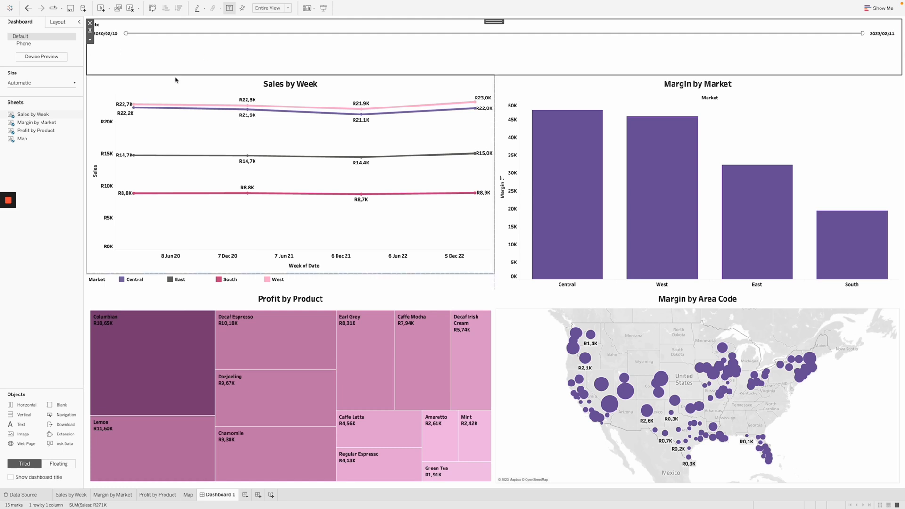
# Show the Market filter of the Sales by Week chart and place it to the right of the Date filter.
pyautogui.click(310, 102)
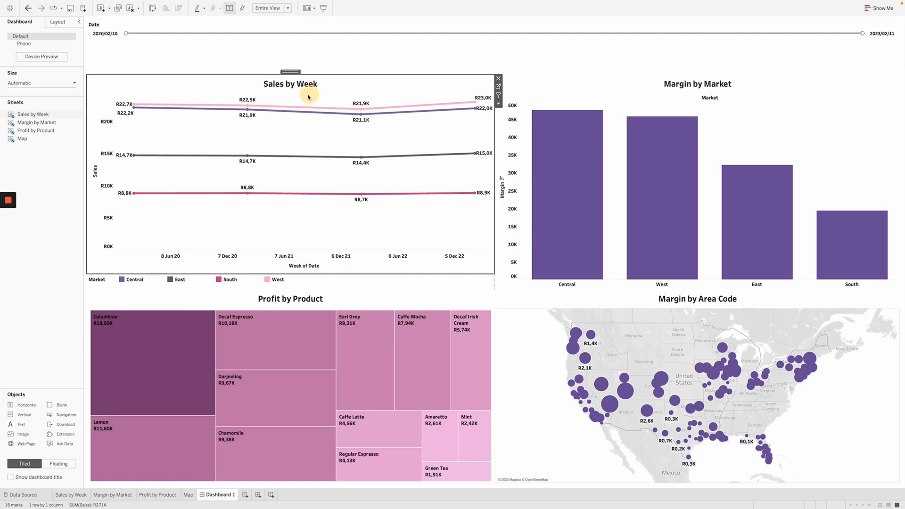
pyautogui.click(498, 105)
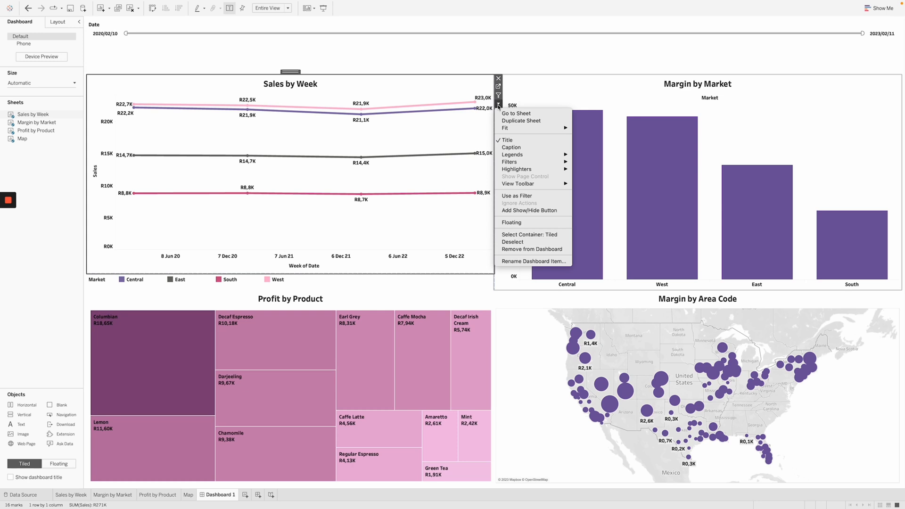
pyautogui.moveTo(518, 161)
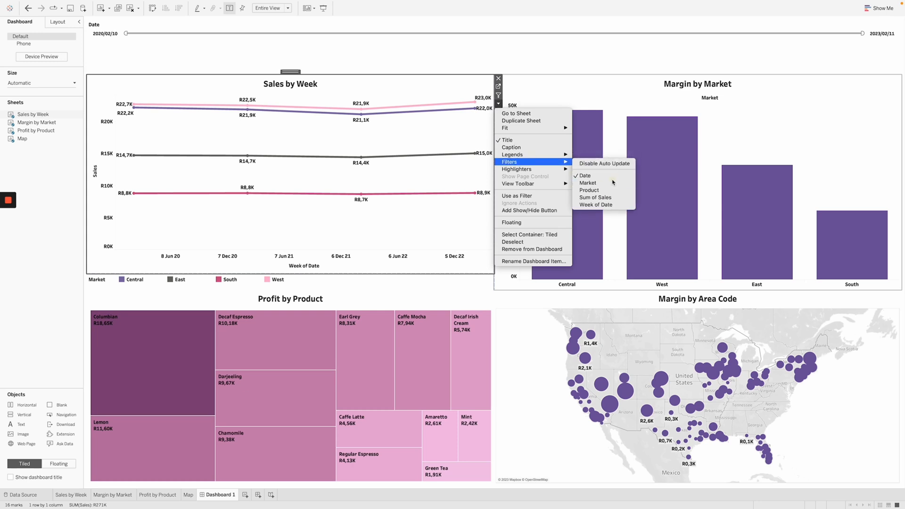
pyautogui.click(613, 182)
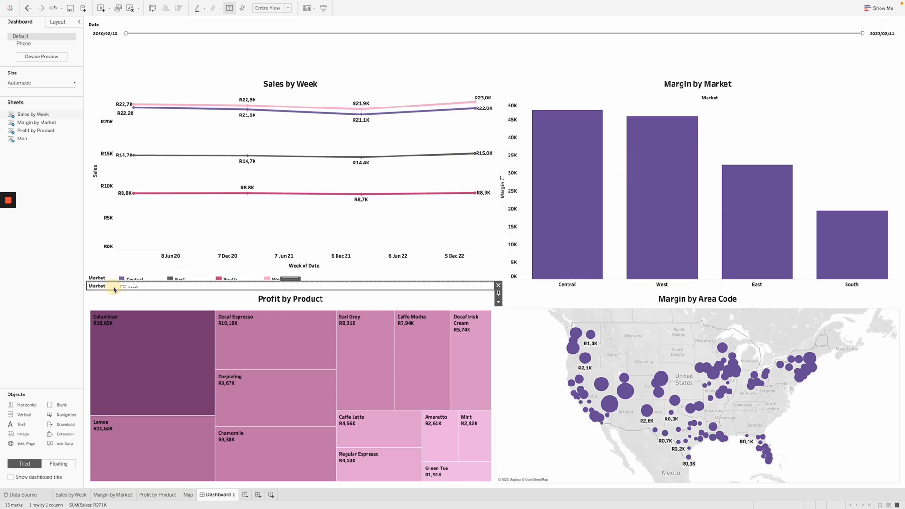
pyautogui.moveTo(288, 279); pyautogui.dragTo(851, 44)
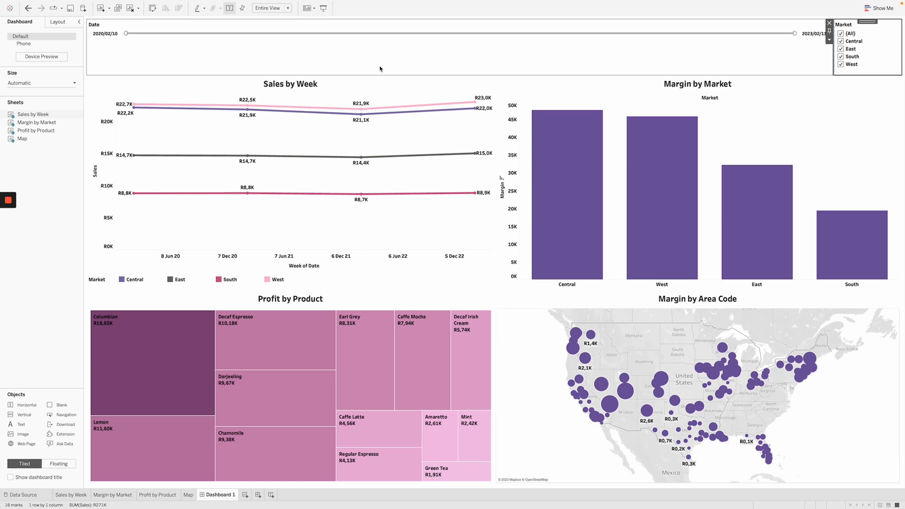
# Show the Product filter of the Sales by Week chart and place it to the right of the Market filter.
pyautogui.click(347, 91)
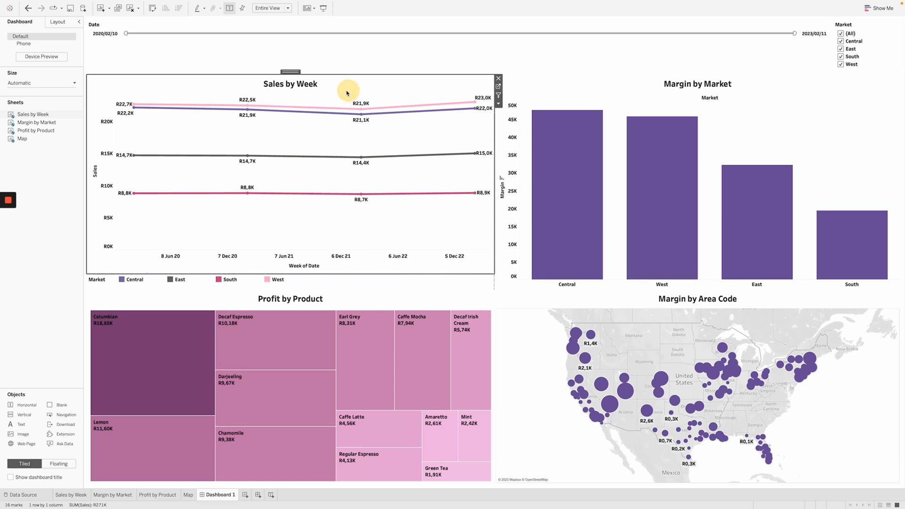
pyautogui.click(498, 104)
pyautogui.moveTo(521, 164)
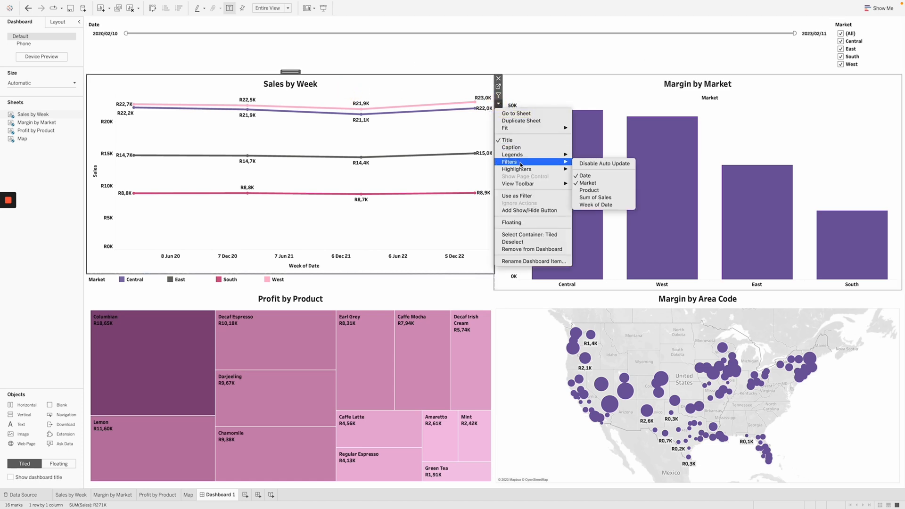
pyautogui.click(617, 189)
pyautogui.moveTo(193, 285); pyautogui.dragTo(878, 52)
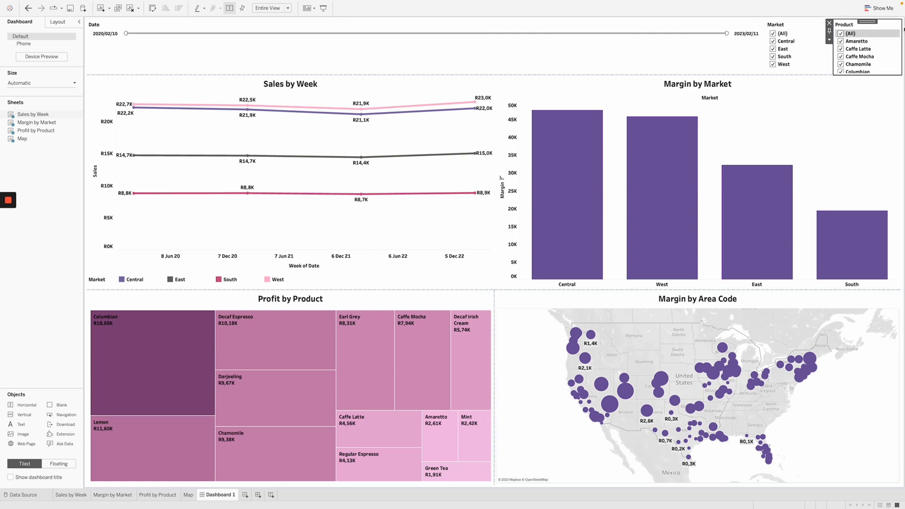
# Change the Market filter's display to Multiple Values (dropdown) and check its list of values.
pyautogui.click(810, 69)
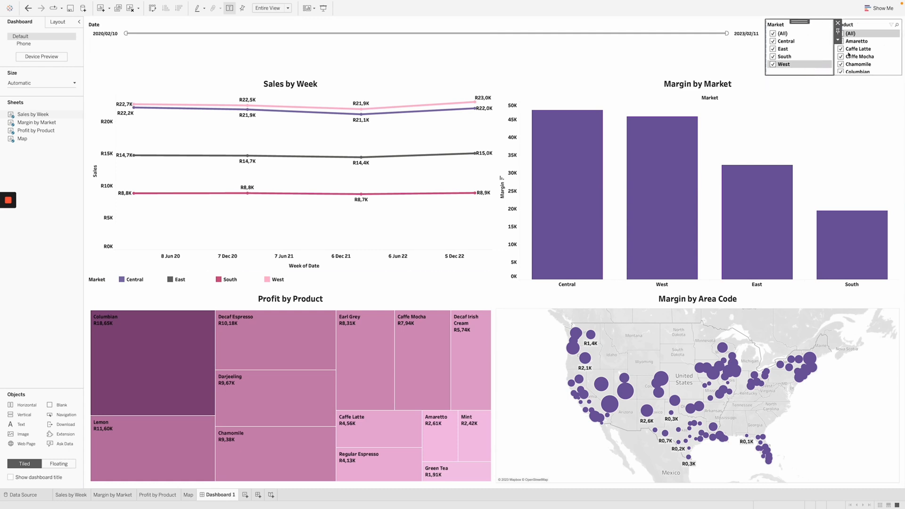
pyautogui.click(838, 42)
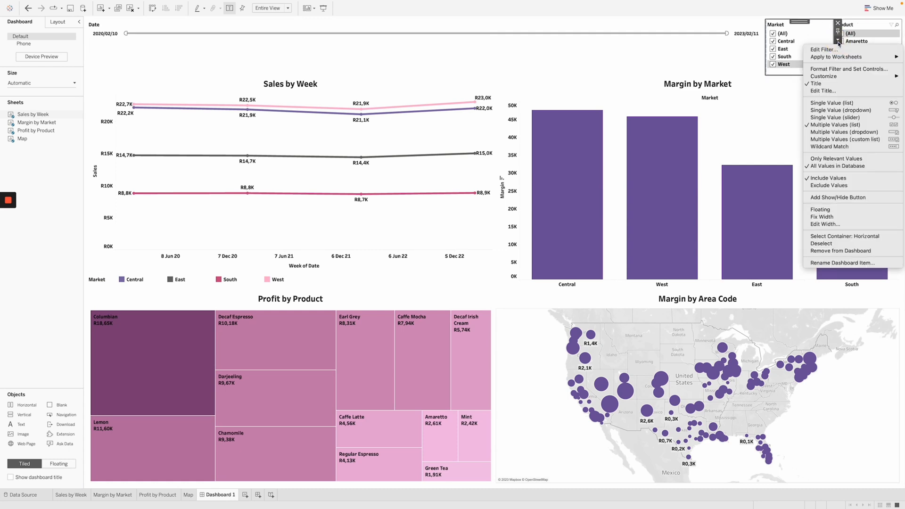
pyautogui.click(850, 133)
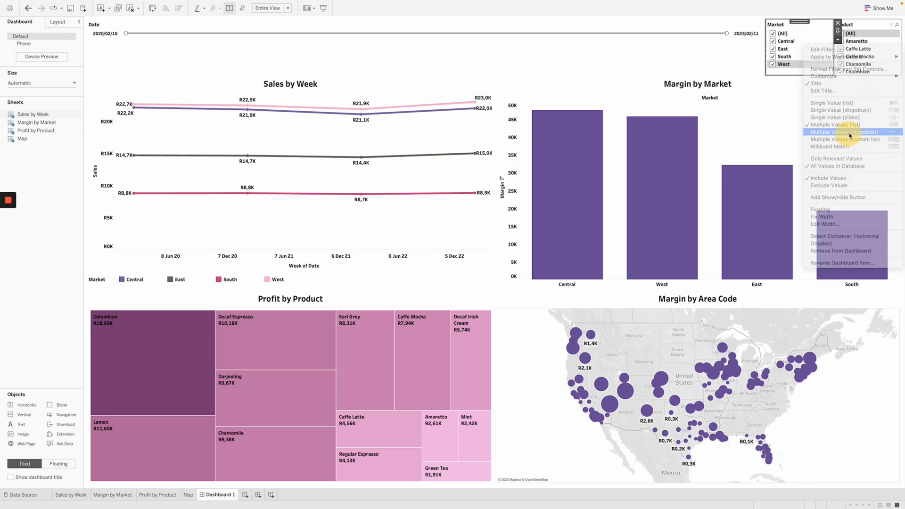
pyautogui.click(801, 33)
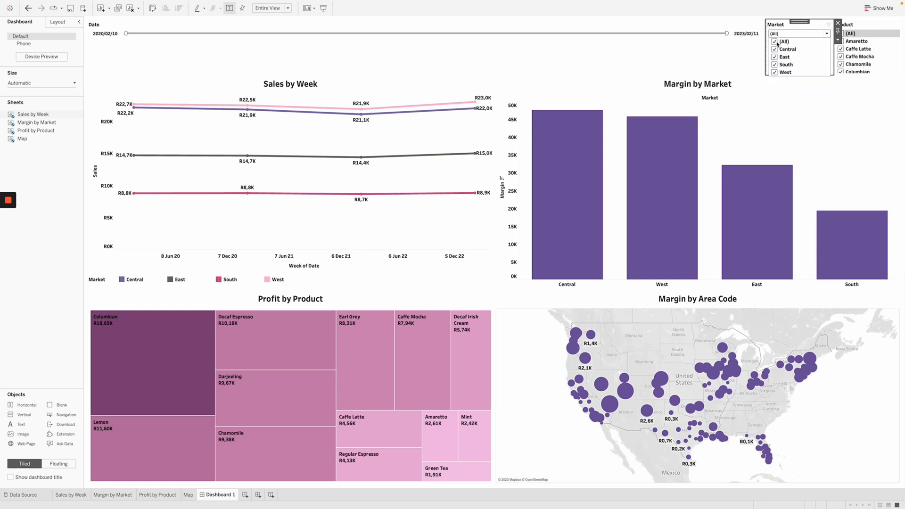
pyautogui.click(814, 35)
# Change the Product filter's display to Multiple Values (dropdown).
pyautogui.click(866, 29)
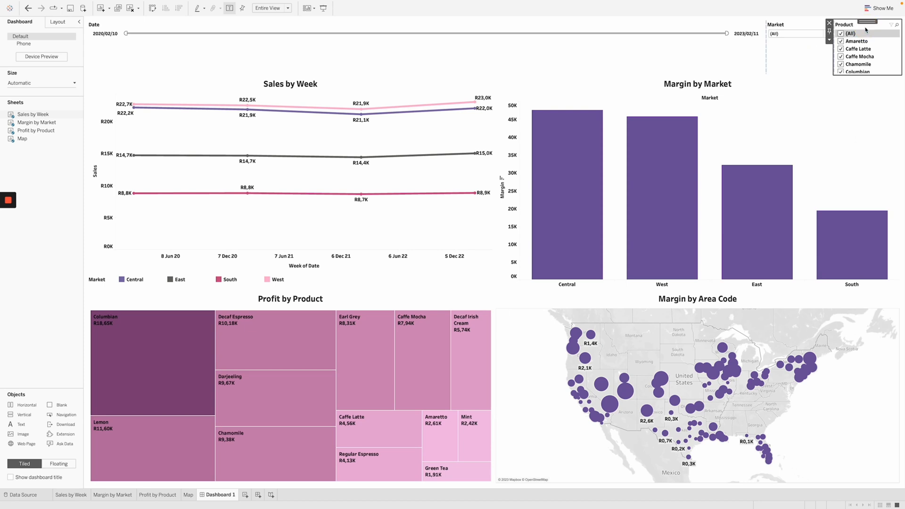
pyautogui.click(829, 41)
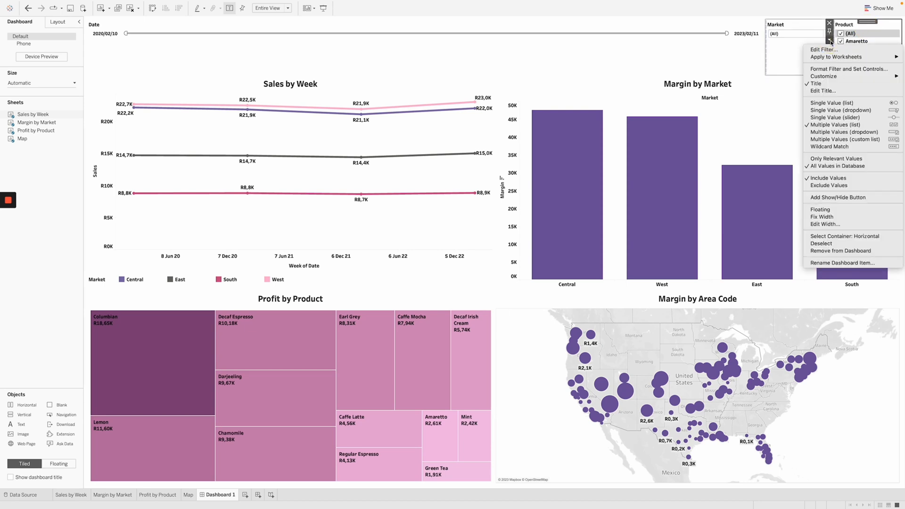
pyautogui.click(858, 133)
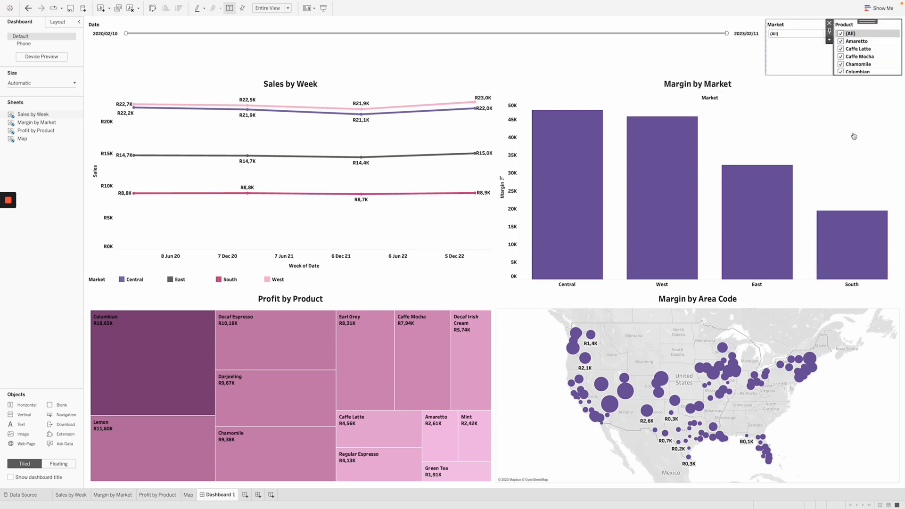
pyautogui.click(750, 62)
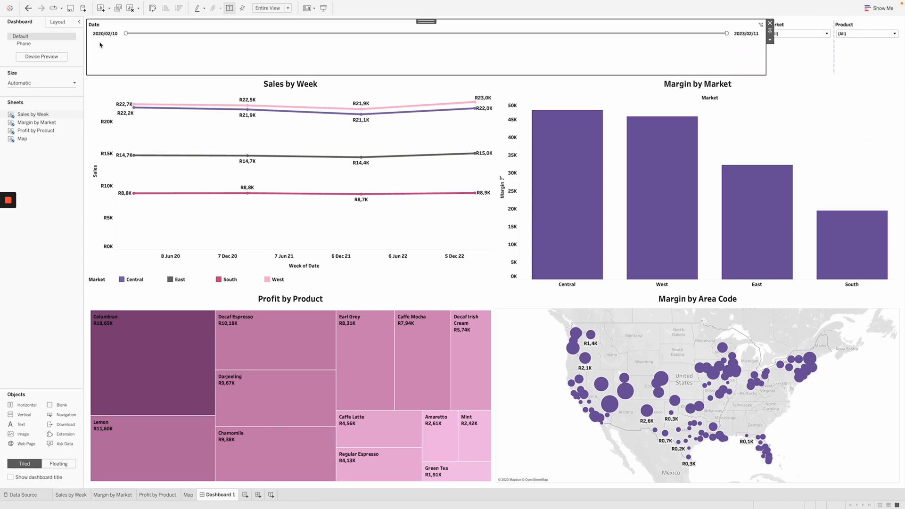
# Filter Market to Central only by clearing all values and selecting Central.
pyautogui.click(787, 34)
pyautogui.click(783, 42)
pyautogui.click(784, 49)
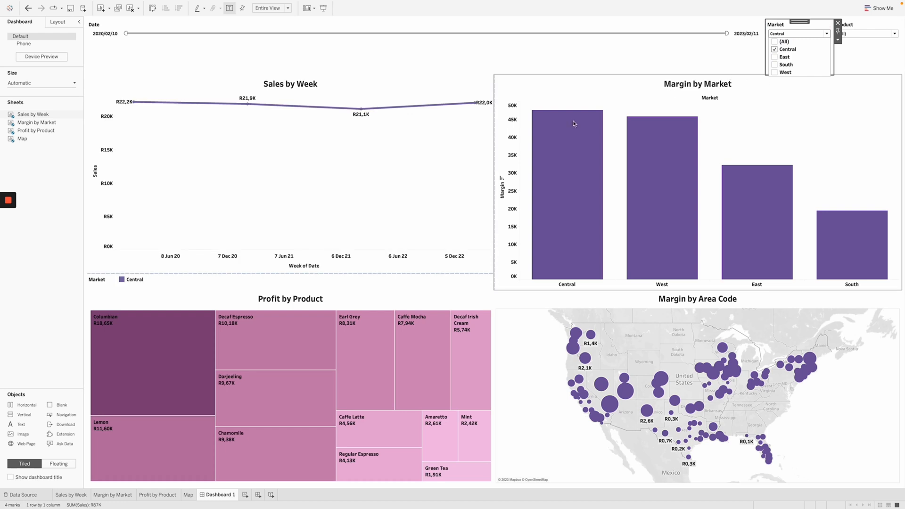
pyautogui.click(716, 59)
# Filter Product to Caffe Latte, Amaretto and Caffe Mocha only, clearing all the other values.
pyautogui.click(857, 35)
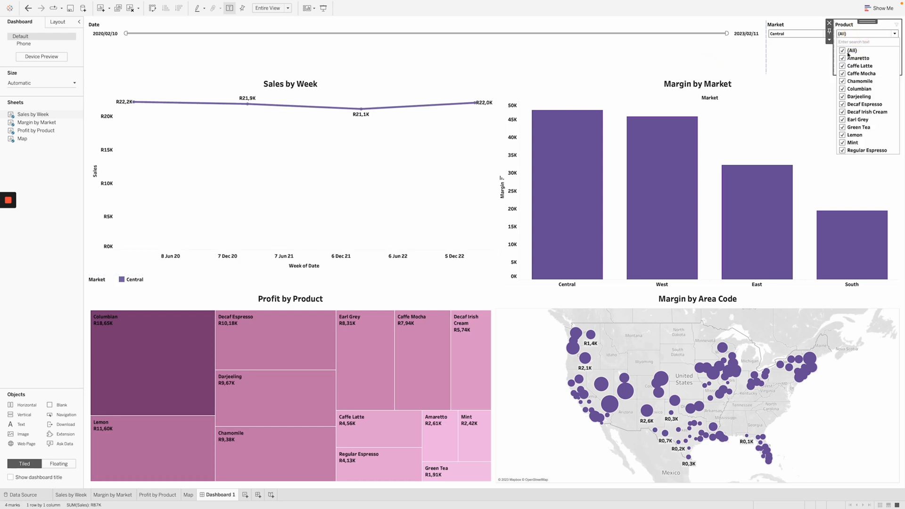
pyautogui.click(848, 51)
pyautogui.click(843, 66)
pyautogui.click(595, 62)
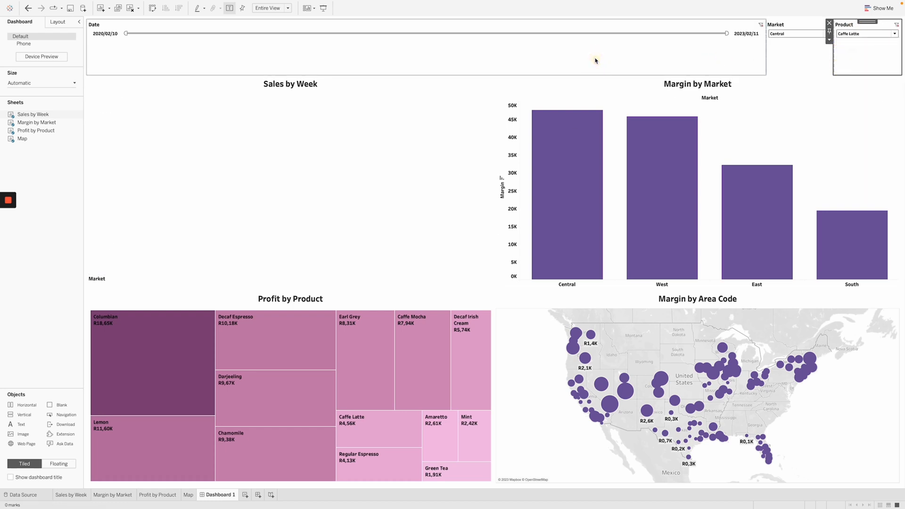
pyautogui.click(858, 34)
pyautogui.click(842, 58)
pyautogui.click(843, 74)
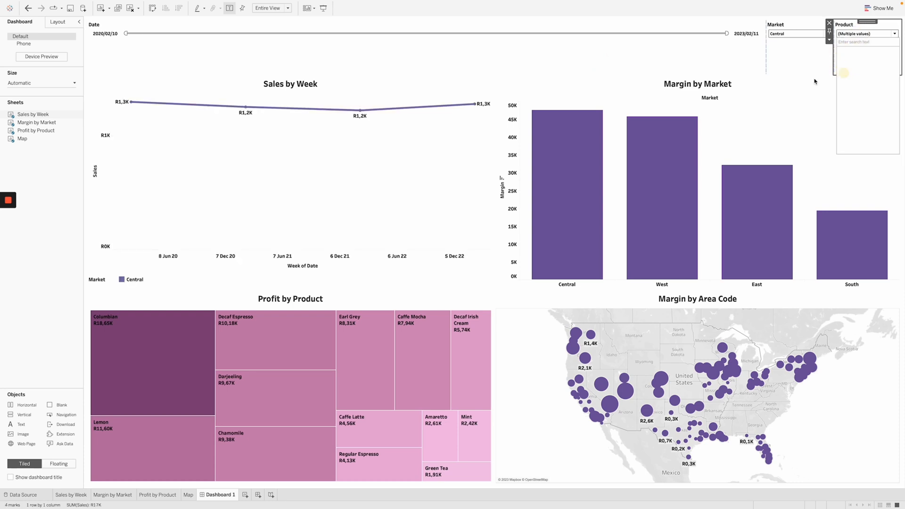
pyautogui.click(615, 79)
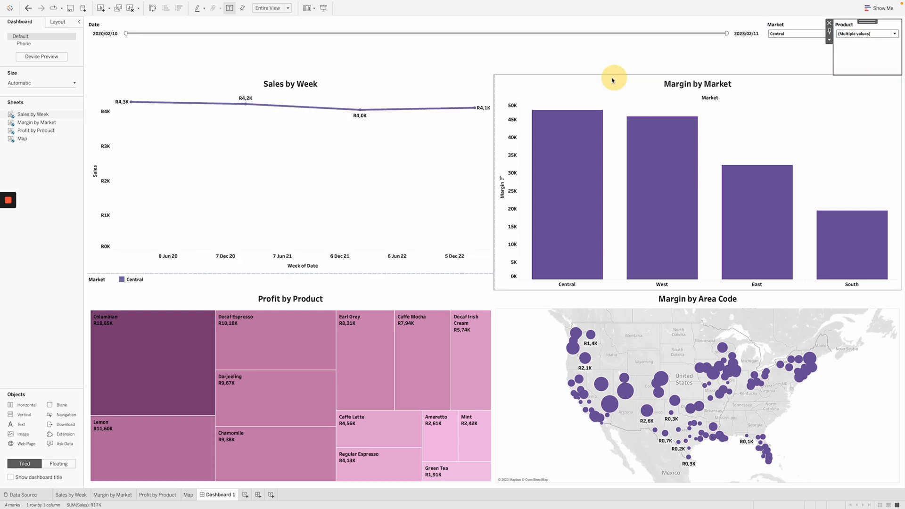
# Apply the Date filter to all worksheets using this data source.
pyautogui.click(805, 58)
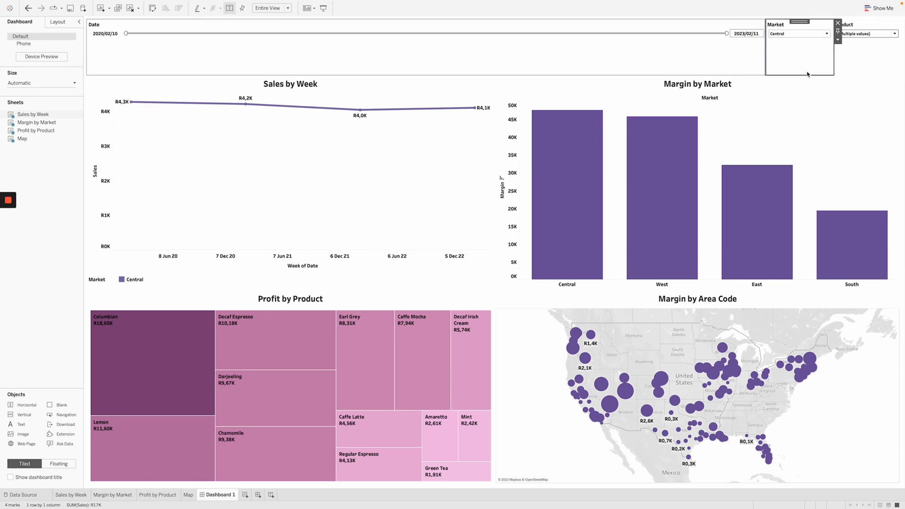
pyautogui.click(749, 54)
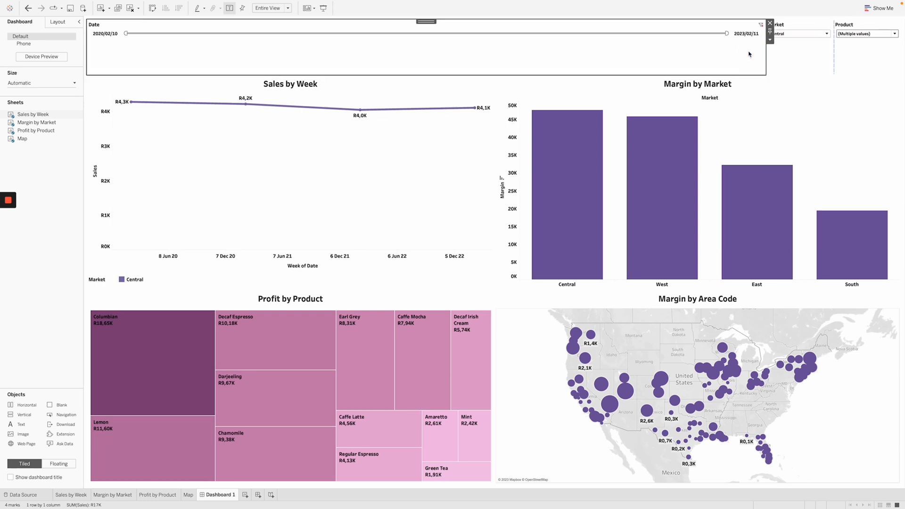
pyautogui.click(769, 41)
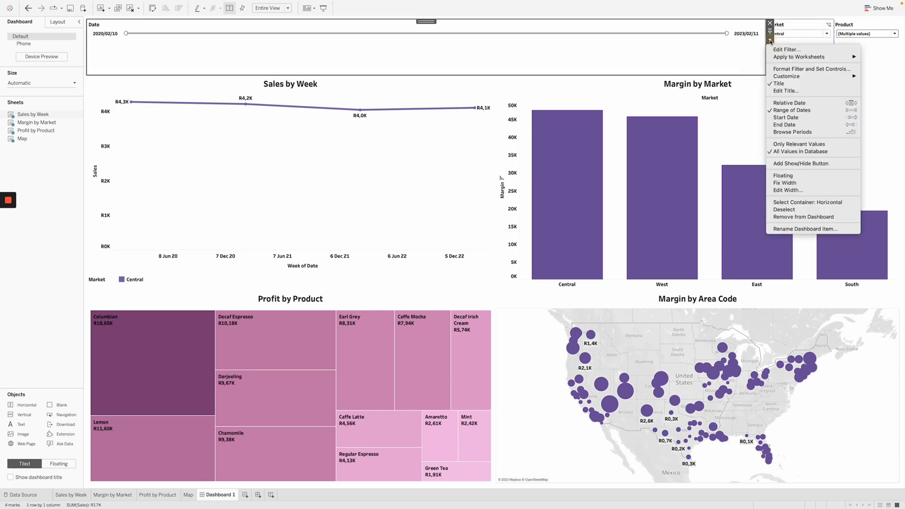
pyautogui.moveTo(788, 58)
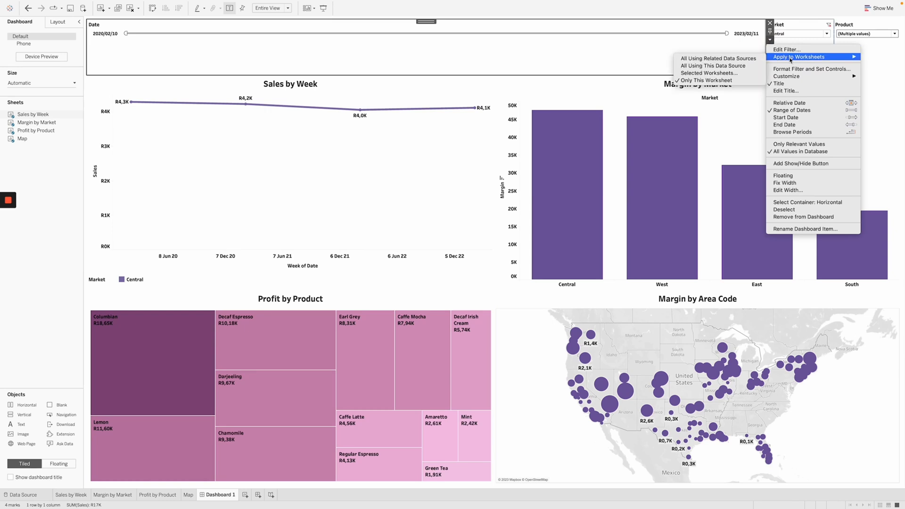
pyautogui.click(737, 66)
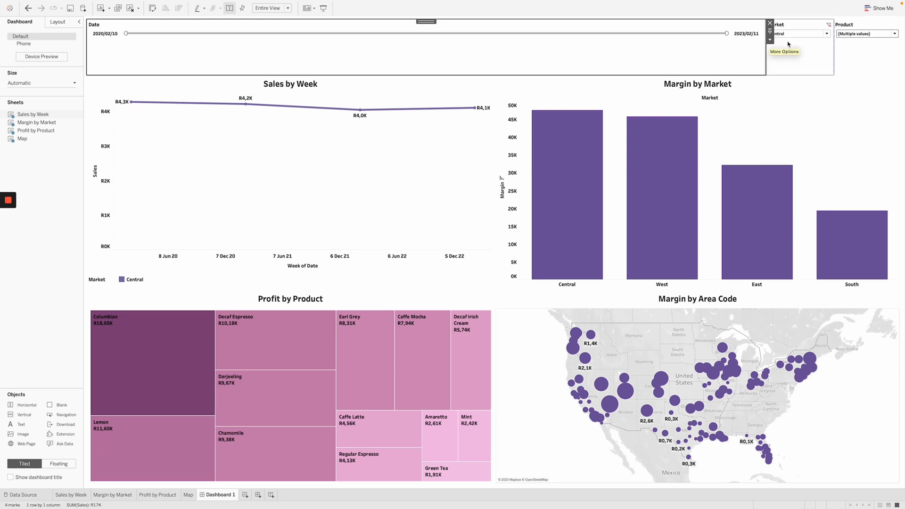
# Apply the Market filter to all worksheets using related data sources.
pyautogui.click(792, 56)
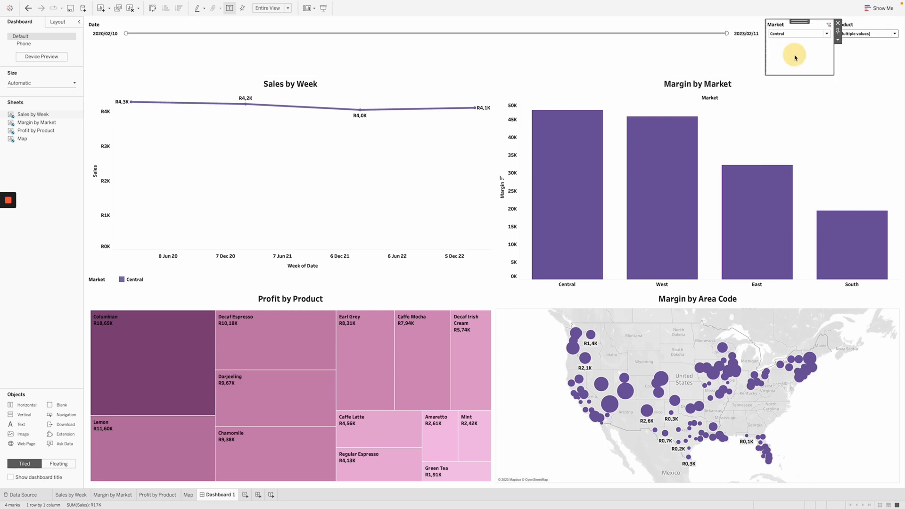
pyautogui.click(837, 40)
pyautogui.moveTo(839, 57)
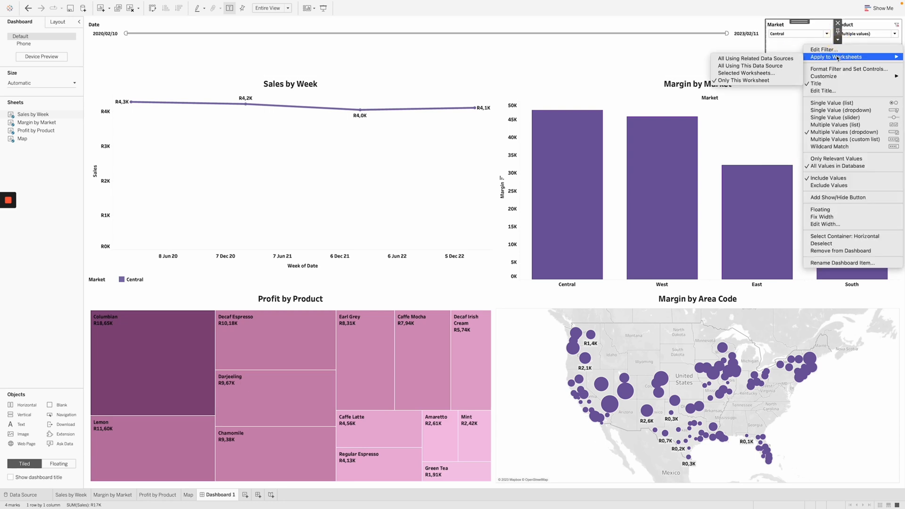
pyautogui.click(744, 60)
# Apply the Product filter to all worksheets using this data source.
pyautogui.click(872, 63)
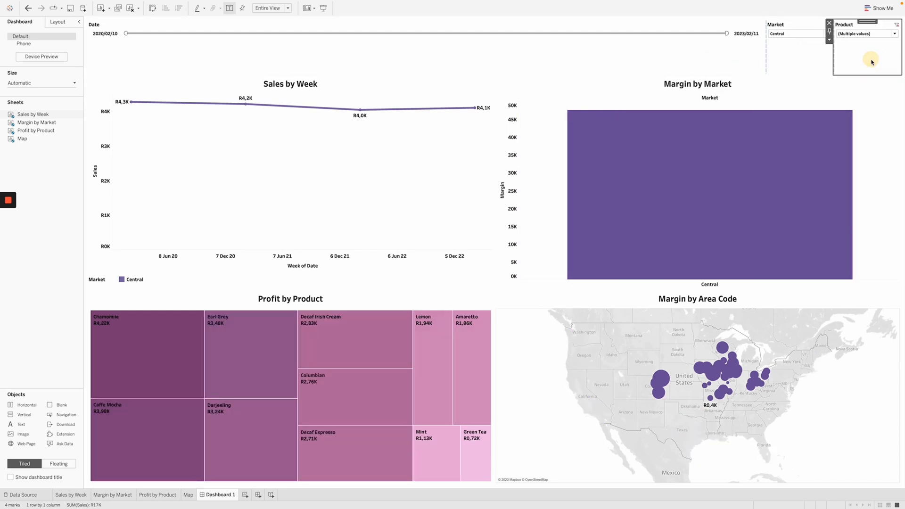
pyautogui.click(828, 42)
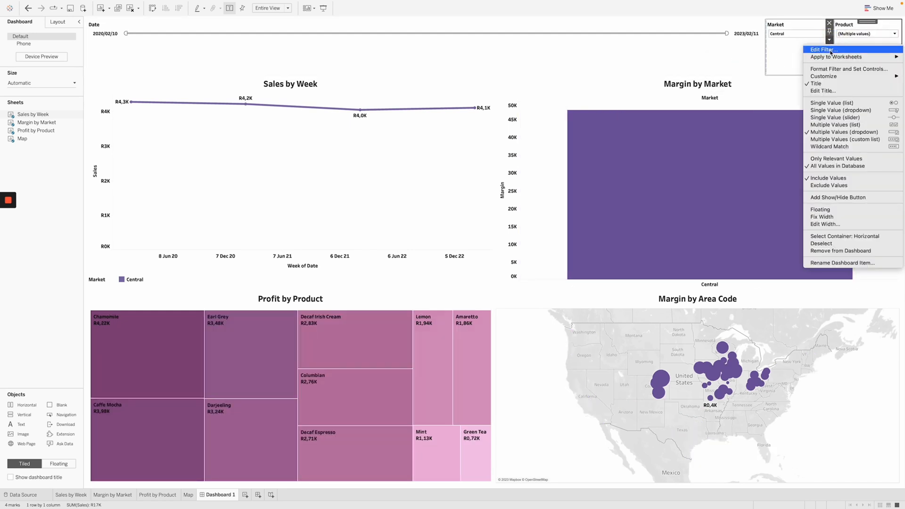
pyautogui.moveTo(844, 56)
pyautogui.click(768, 66)
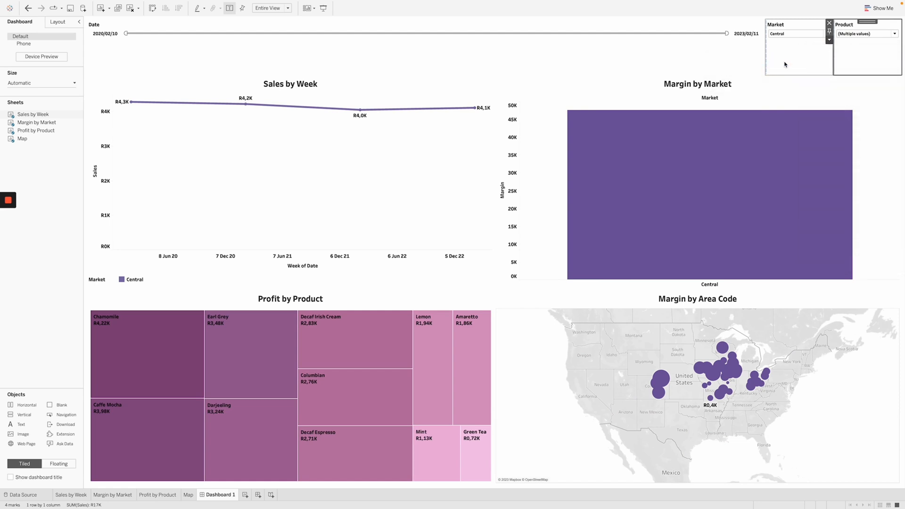
# Reset the Market and Product filters to include all values.
pyautogui.click(797, 34)
pyautogui.click(774, 42)
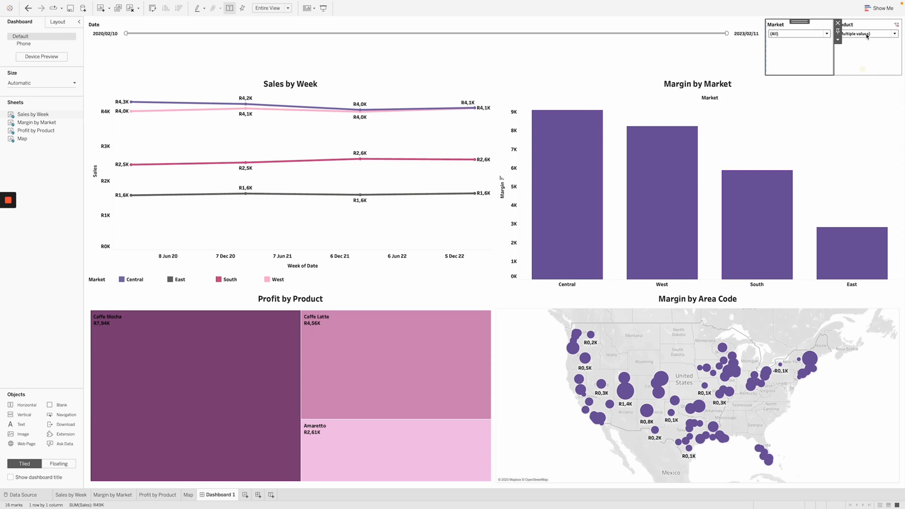
pyautogui.click(867, 34)
pyautogui.click(842, 51)
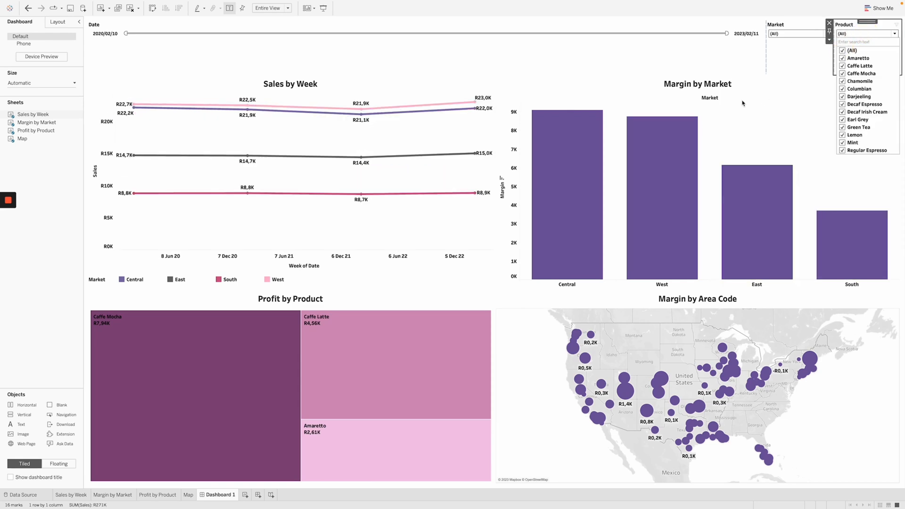
# Try the Date filter with a start of 2021/02/19, and reset it to the full range.
pyautogui.click(168, 39)
pyautogui.moveTo(127, 34); pyautogui.dragTo(330, 34)
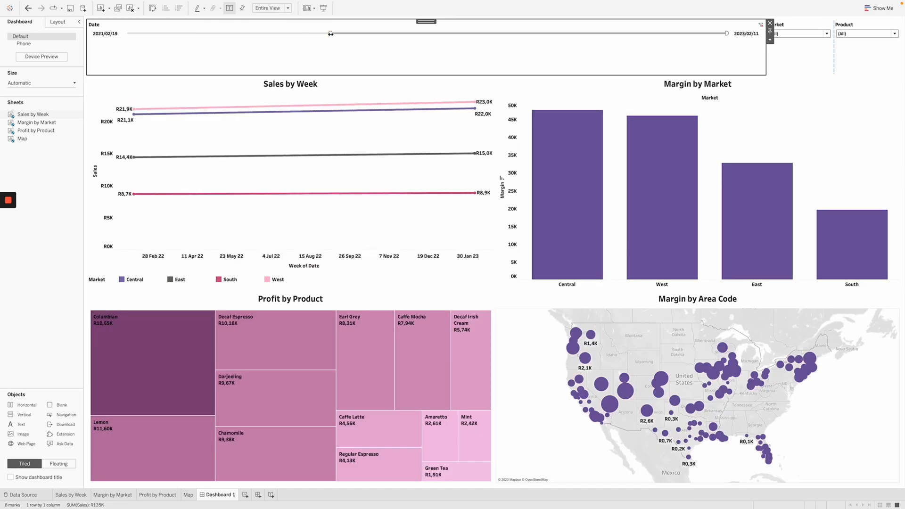
pyautogui.click(761, 26)
# Add a text object reading "Sales Dashboard" before the Date filter, formatted in Tableau Bold at size 20.
pyautogui.moveTo(15, 426); pyautogui.dragTo(117, 47)
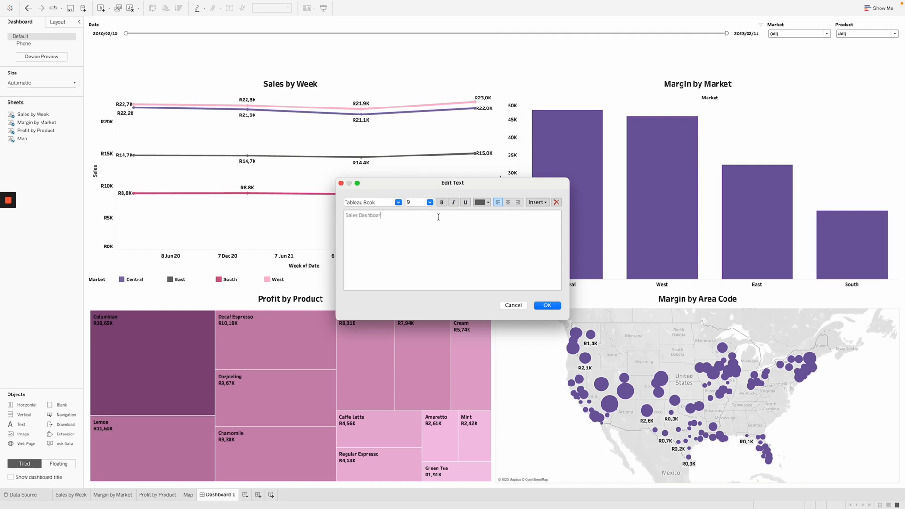
pyautogui.tripleClick(433, 225)
pyautogui.click(399, 202)
pyautogui.scroll(3, 405, 245)
pyautogui.click(383, 226)
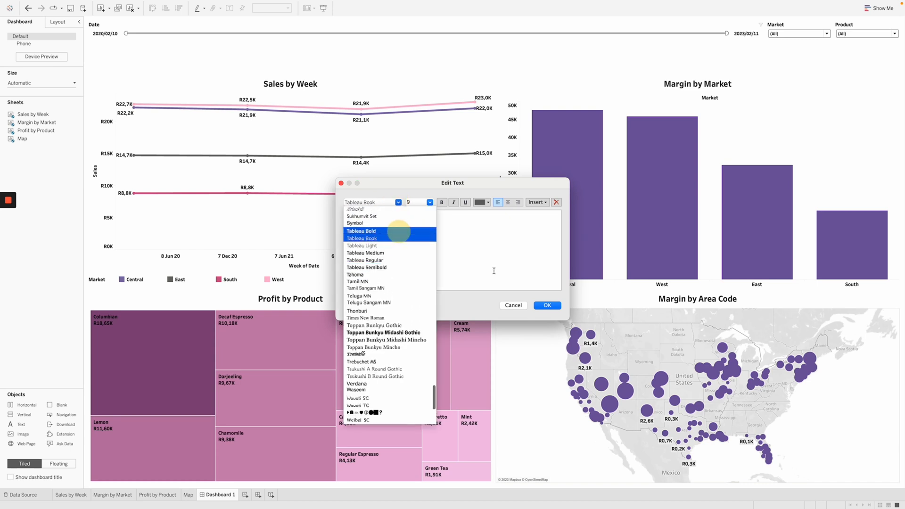
pyautogui.click(398, 202)
pyautogui.scroll(3, 391, 235)
pyautogui.click(384, 223)
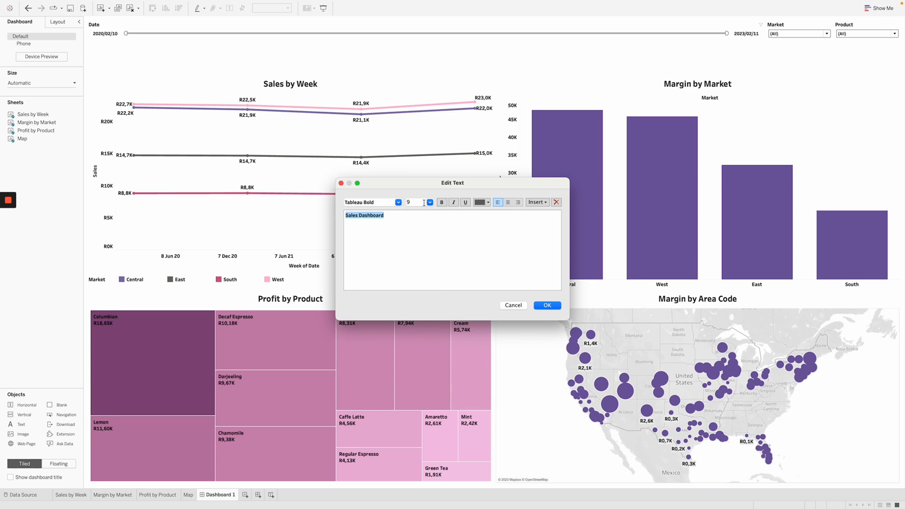
pyautogui.click(429, 202)
pyautogui.click(415, 261)
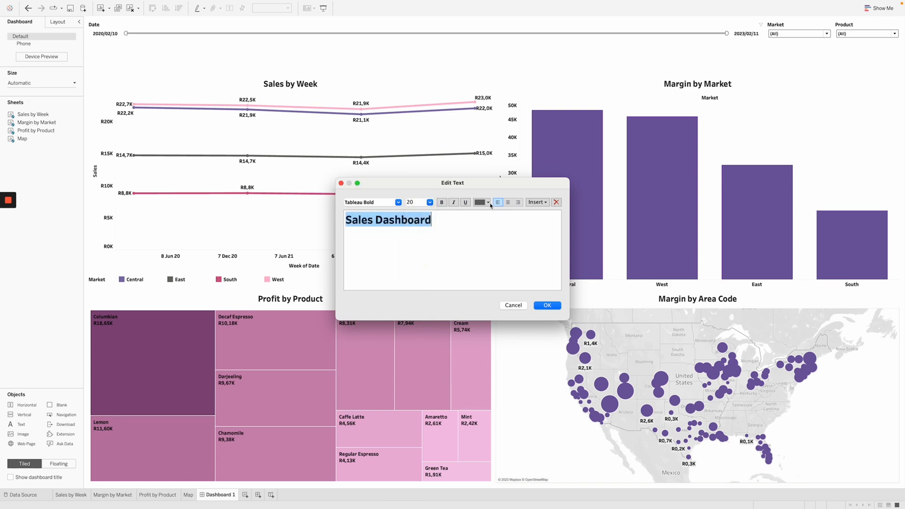
# Color the dashboard title text black, center it, and confirm the text object.
pyautogui.click(485, 203)
pyautogui.click(480, 222)
pyautogui.moveTo(461, 227); pyautogui.dragTo(345, 220)
pyautogui.click(508, 202)
pyautogui.click(526, 238)
pyautogui.click(547, 306)
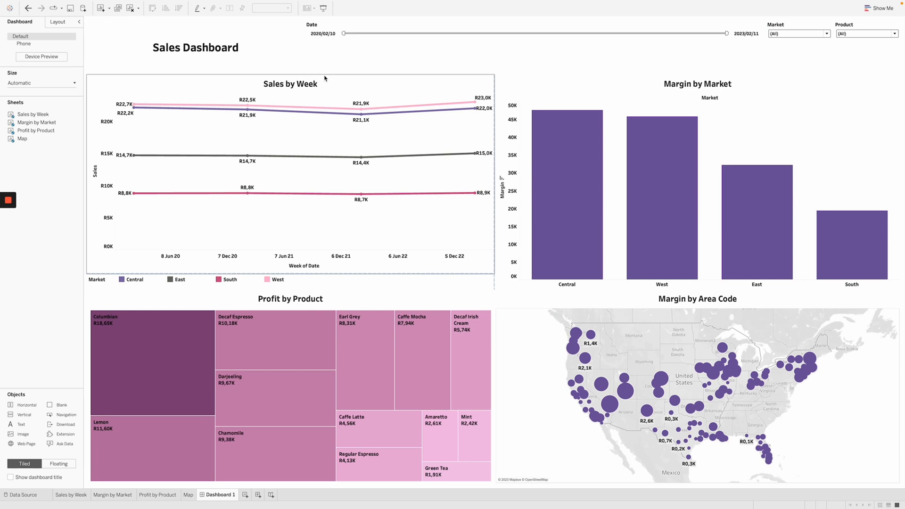
# Place an image object in the header row to the left of the Sales Dashboard title.
pyautogui.click(223, 63)
pyautogui.click(24, 352)
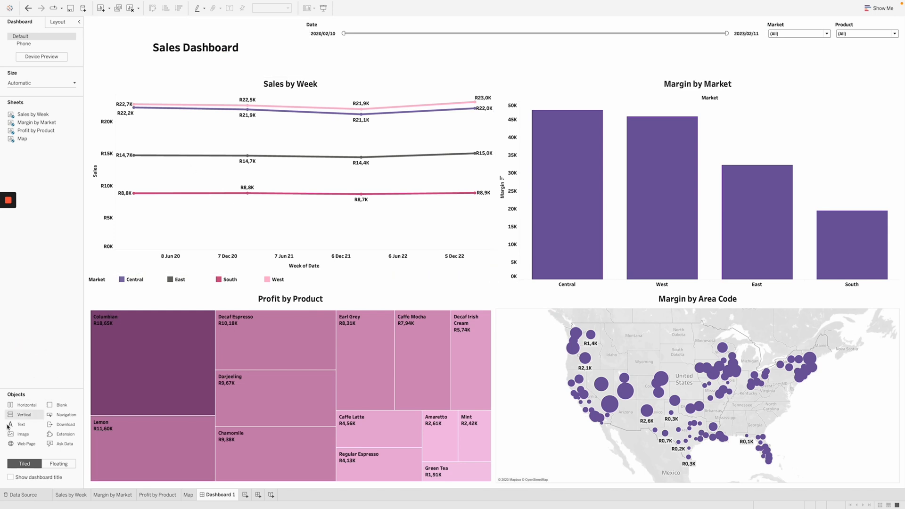
pyautogui.moveTo(24, 434); pyautogui.dragTo(169, 118)
pyautogui.moveTo(151, 90); pyautogui.dragTo(97, 33)
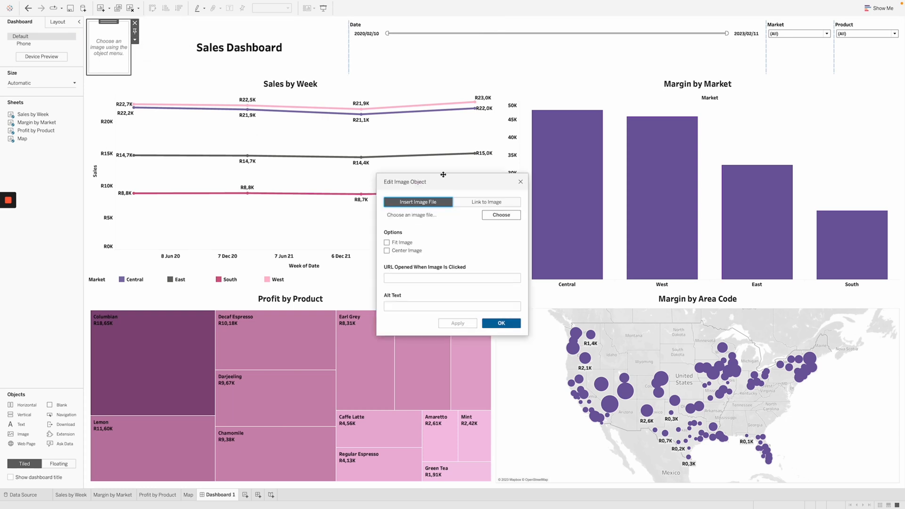
# Insert logo company.png into the image object with Fit Image and Center Image enabled.
pyautogui.click(386, 242)
pyautogui.click(387, 250)
pyautogui.click(490, 218)
pyautogui.click(520, 262)
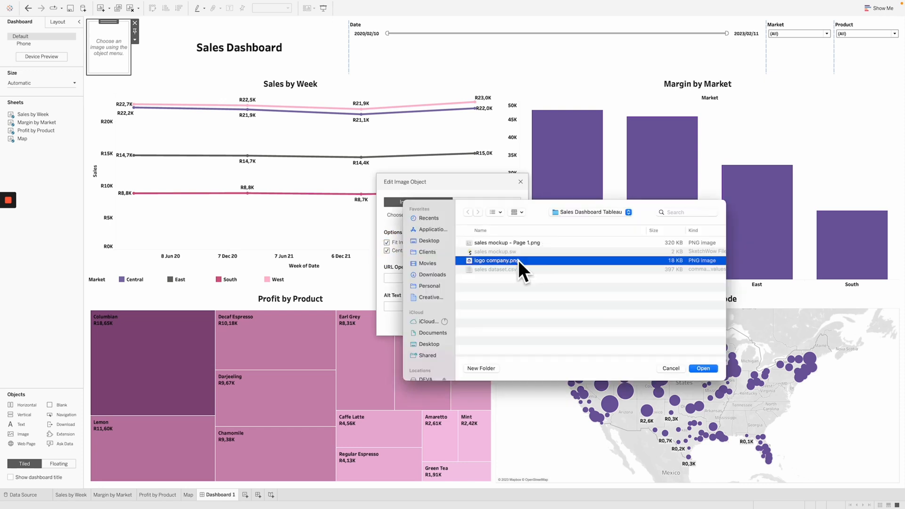
pyautogui.click(704, 368)
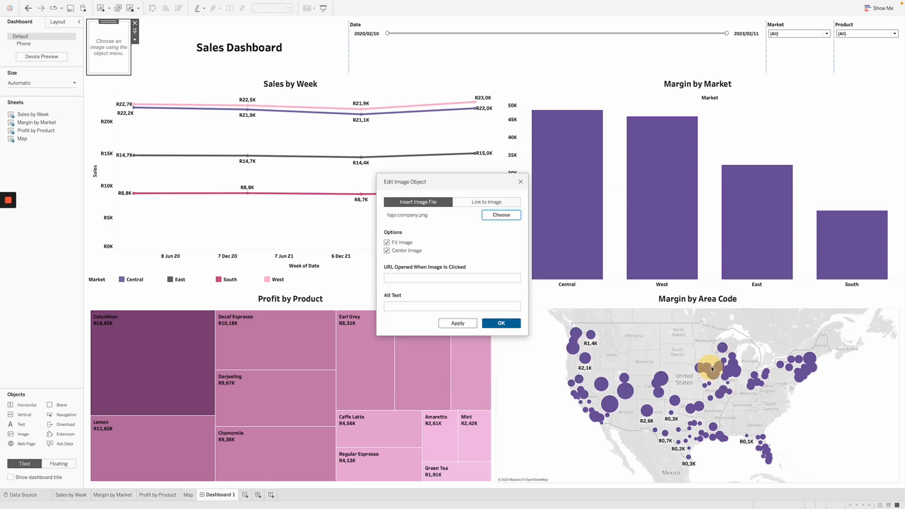
pyautogui.click(502, 323)
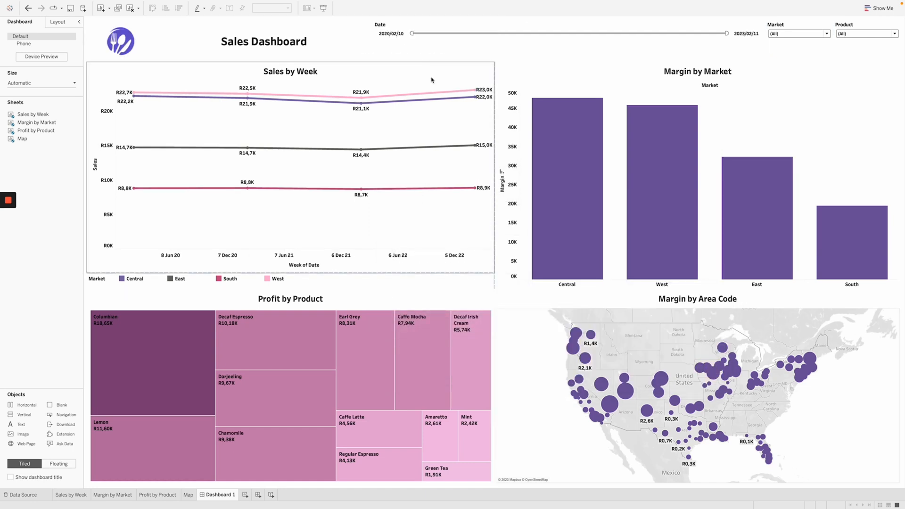
# Use all four charts, Sales by Week, Margin by Market, Profit by Product and Margin by Area Code, as filters.
pyautogui.click(432, 80)
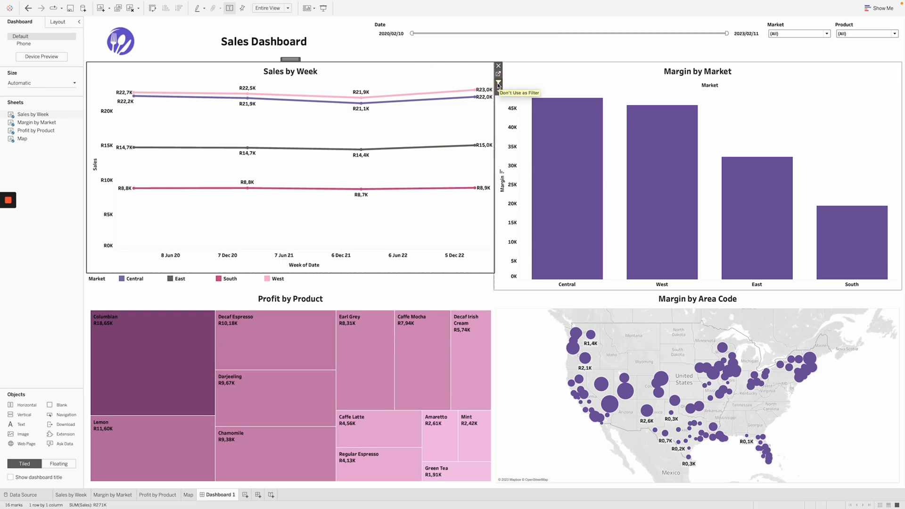
pyautogui.click(558, 79)
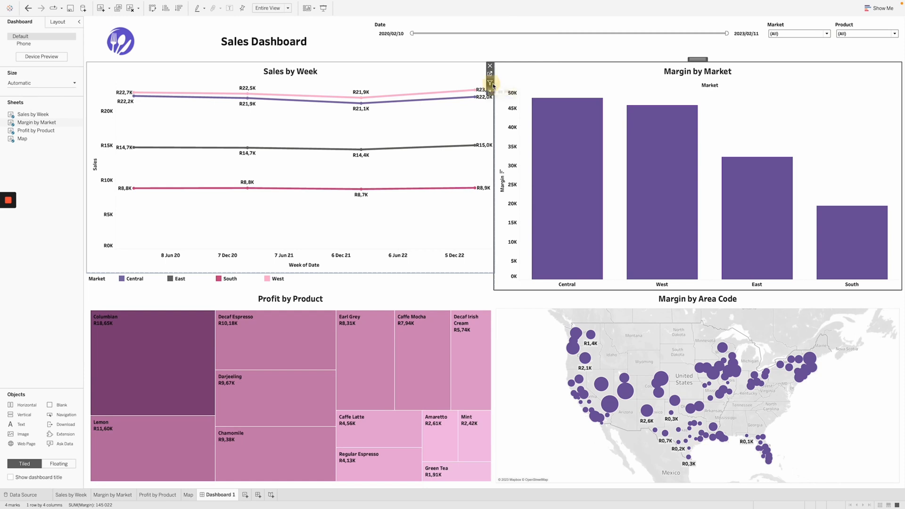
pyautogui.click(442, 299)
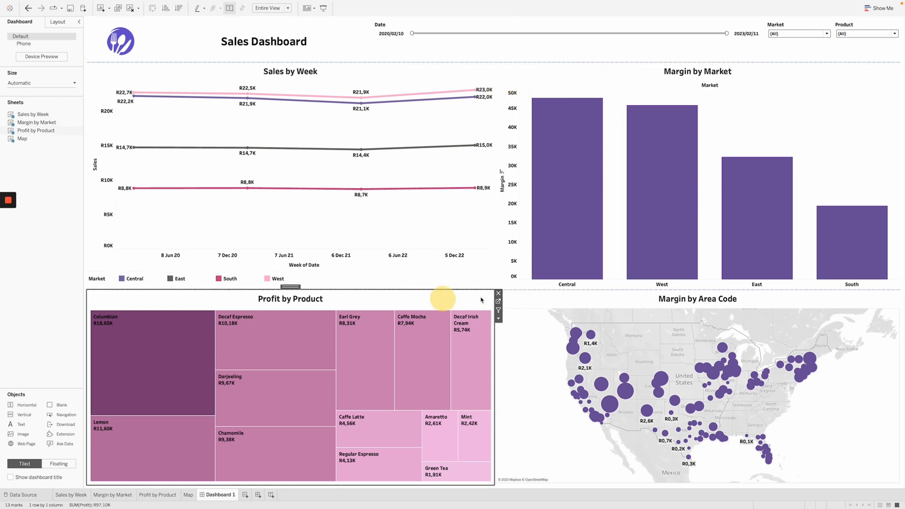
pyautogui.click(527, 304)
pyautogui.click(490, 310)
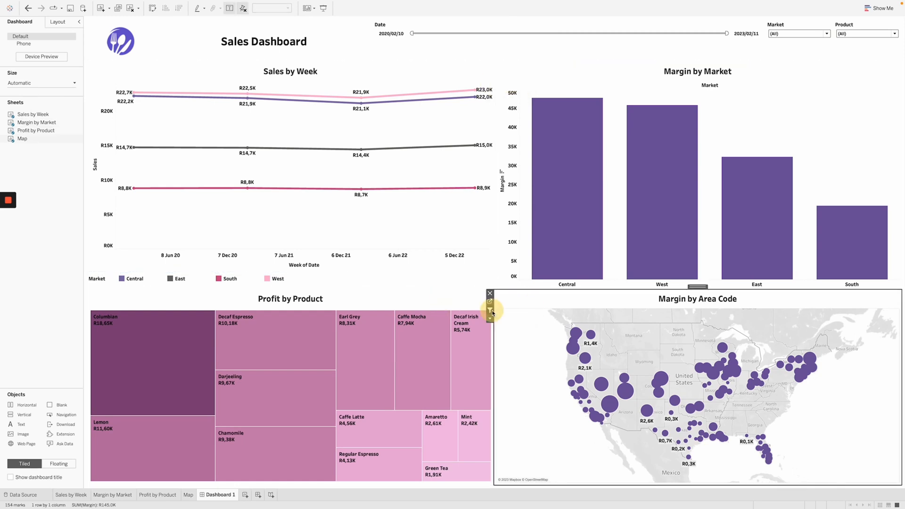
# Select the Central bar in Margin by Market to check how it filters the other charts, and clear the selection.
pyautogui.click(548, 162)
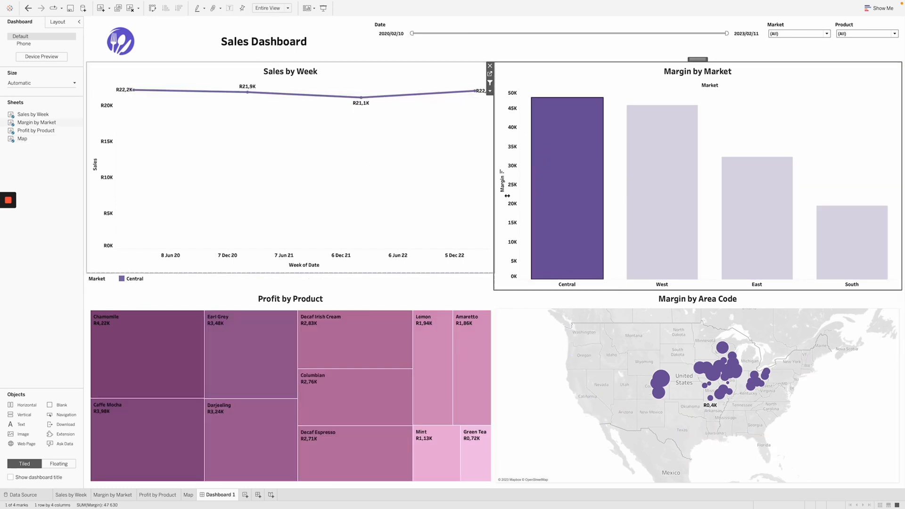
pyautogui.moveTo(592, 203)
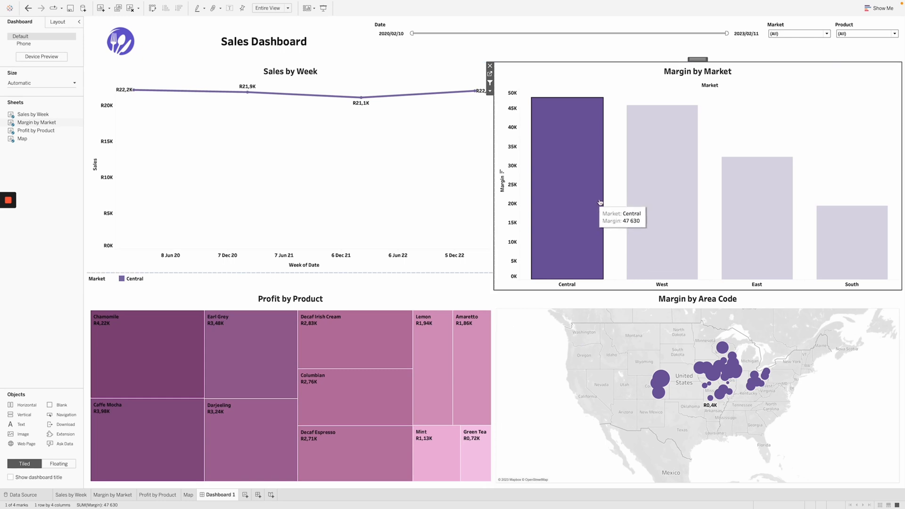
pyautogui.moveTo(452, 375)
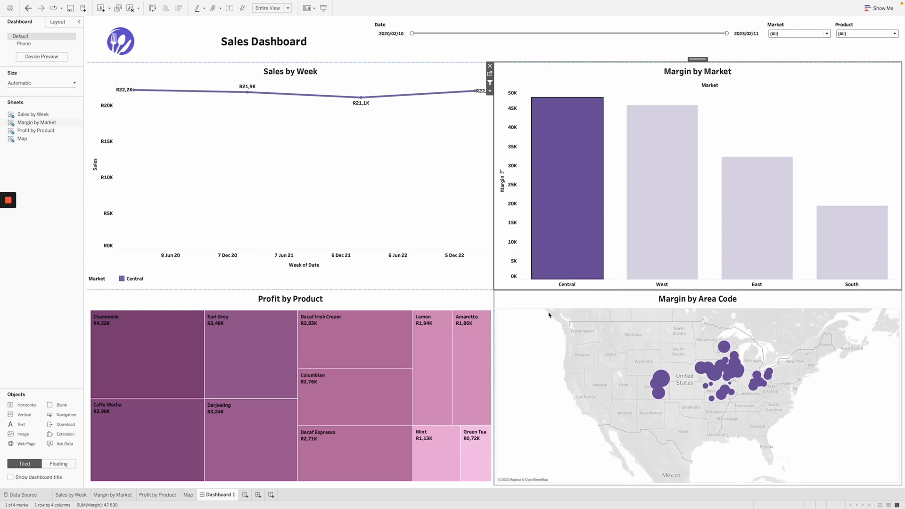
pyautogui.click(601, 91)
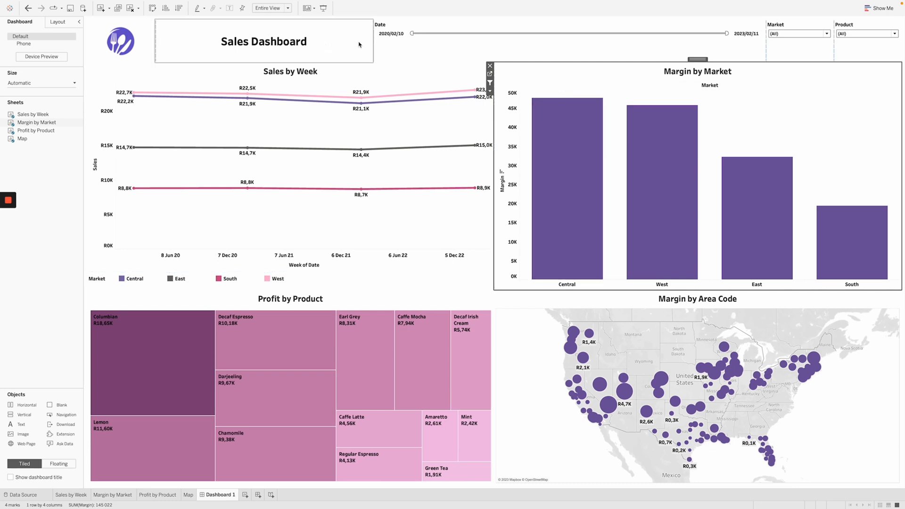
# Try filtering Market to Central and East only, and restore all values.
pyautogui.click(787, 33)
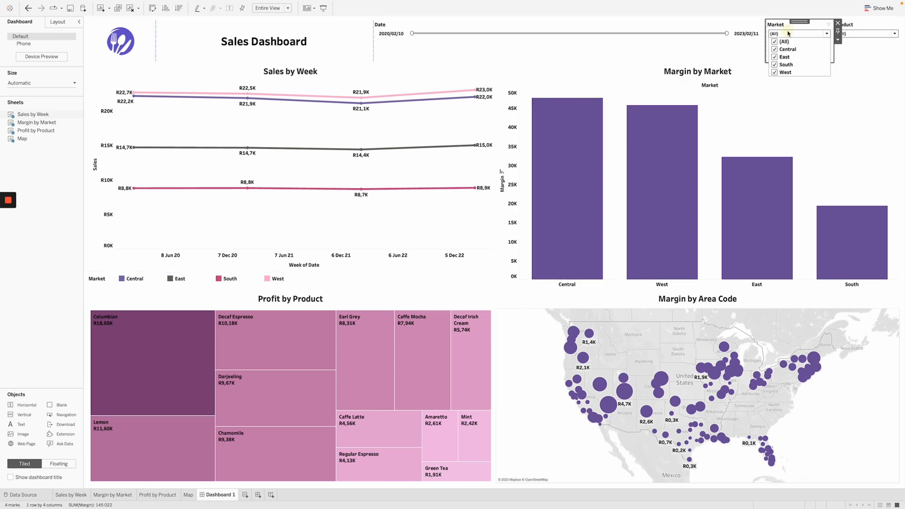
pyautogui.click(774, 41)
pyautogui.click(774, 57)
pyautogui.click(774, 50)
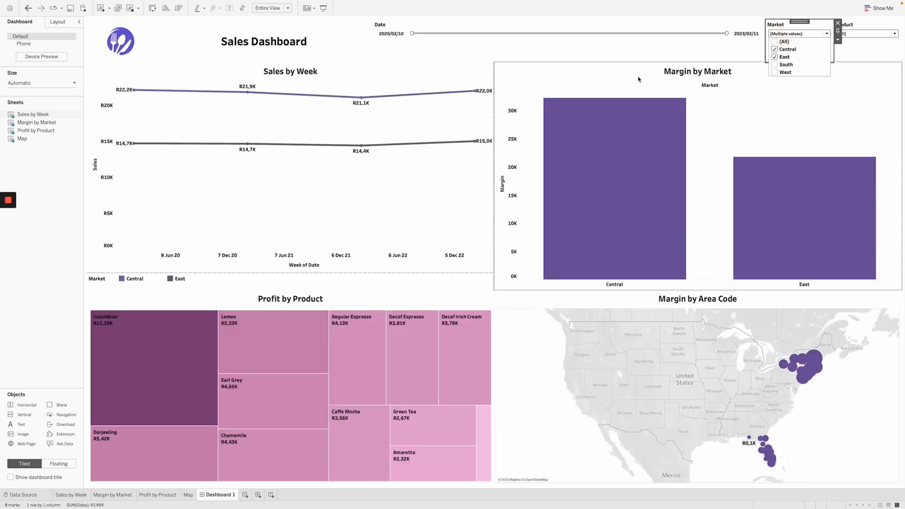
pyautogui.click(774, 41)
# Set the Date filter's end to 2022/05/21 and test the filtering with the West bar in Margin by Market.
pyautogui.click(725, 34)
pyautogui.moveTo(725, 33); pyautogui.dragTo(650, 34)
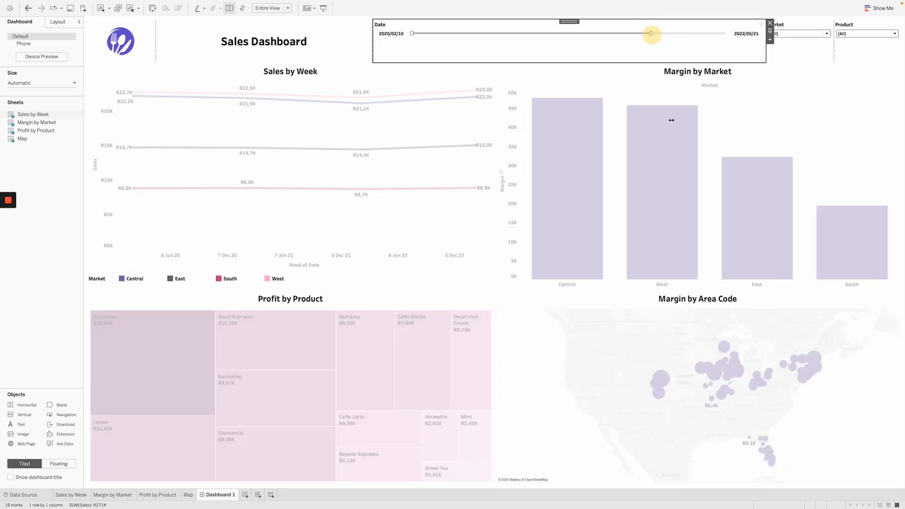
pyautogui.click(661, 188)
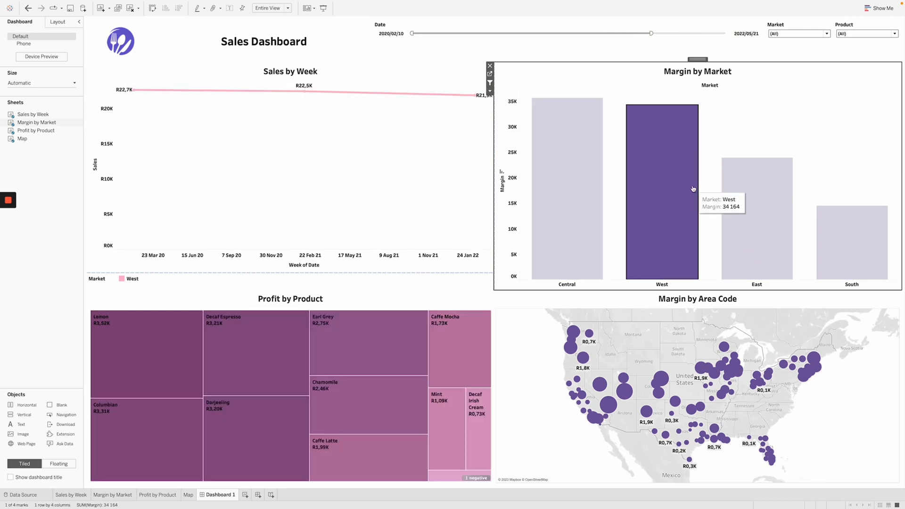
pyautogui.click(811, 115)
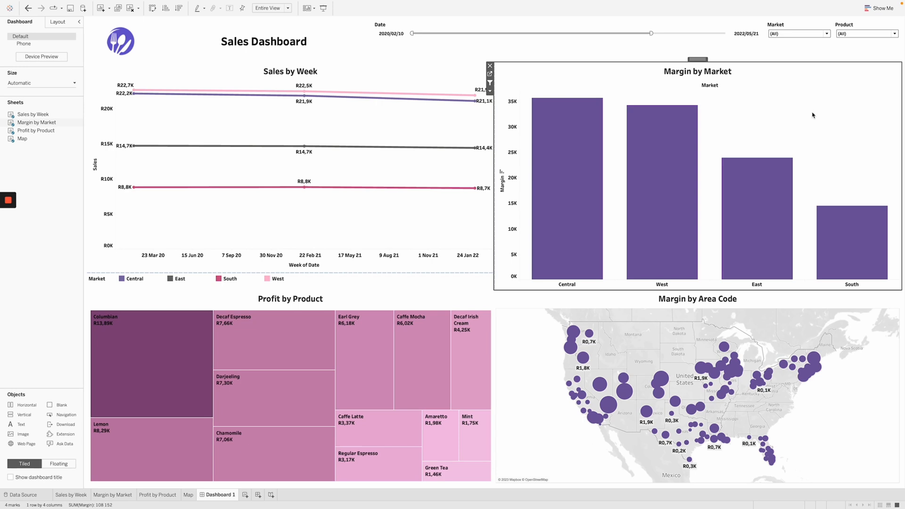
# Rename the dashboard sheet as Sales Dashboard.
pyautogui.doubleClick(224, 498)
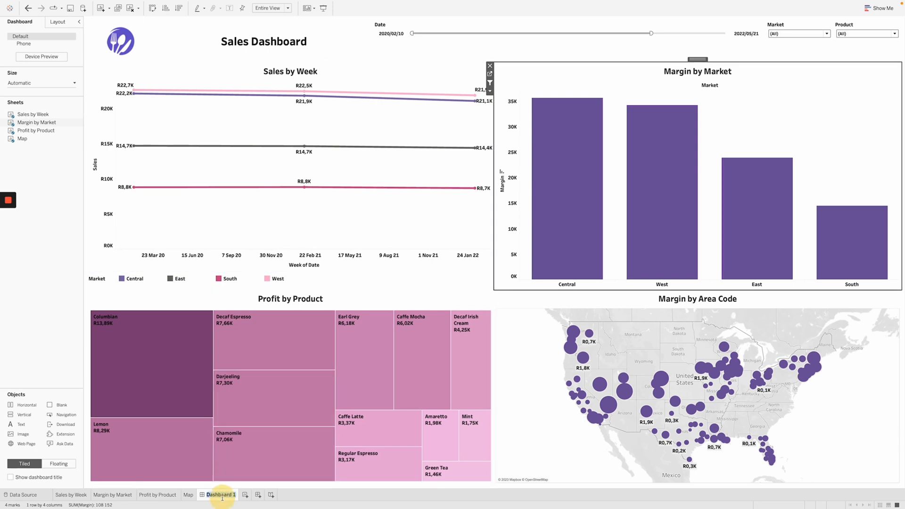
pyautogui.press('BackSpace')
pyautogui.write('Sales Dashboard')
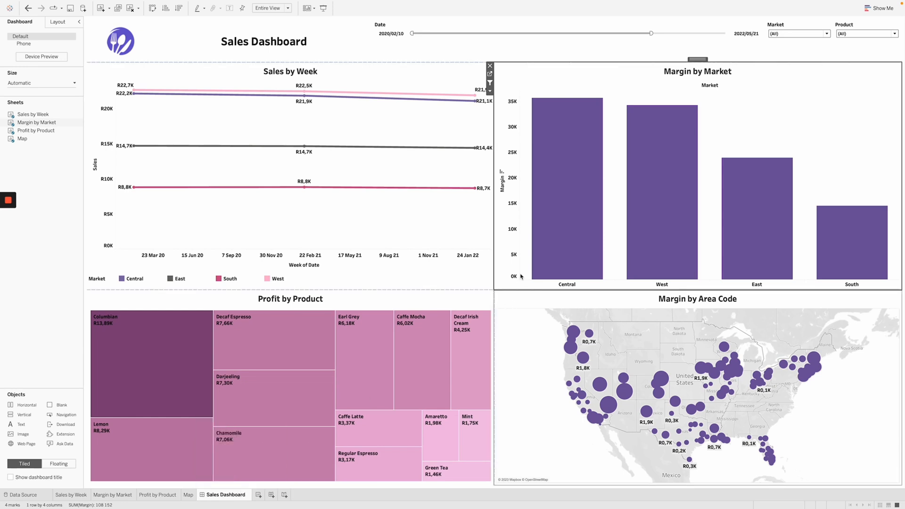
# Sign in with the account email and password and save the workbook to Tableau Public as Sales Dashboard for USA Market.
pyautogui.click(507, 299)
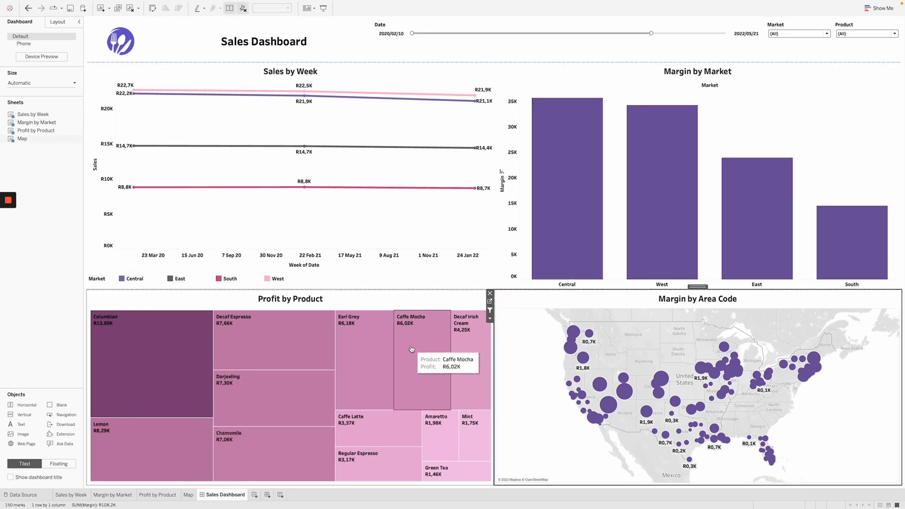
pyautogui.moveTo(228, 3)
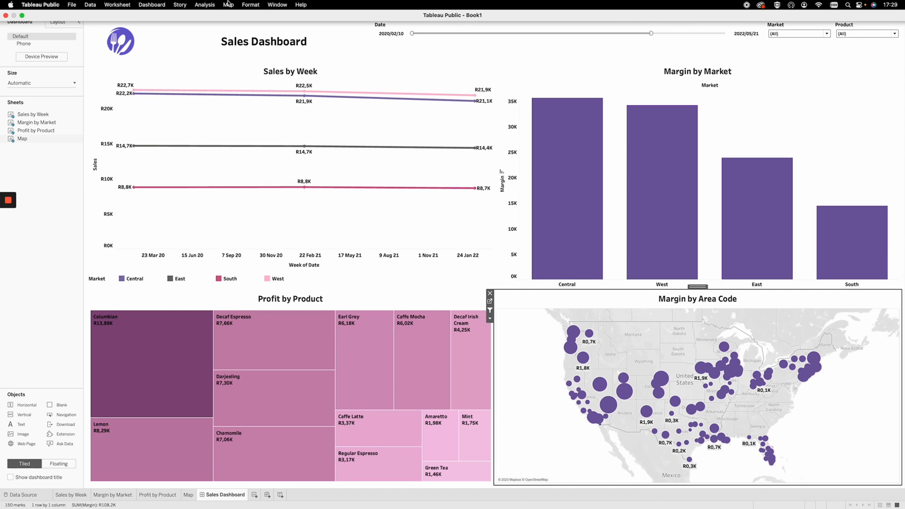
pyautogui.click(71, 5)
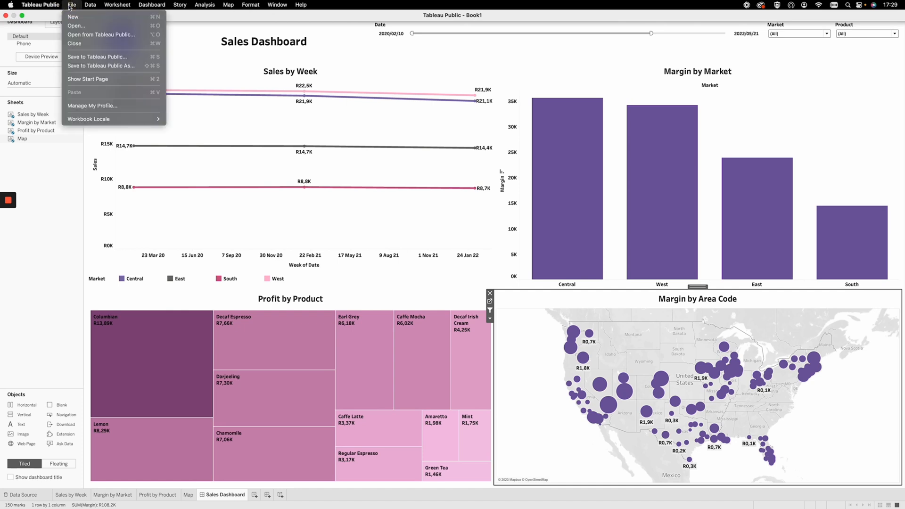
pyautogui.click(106, 60)
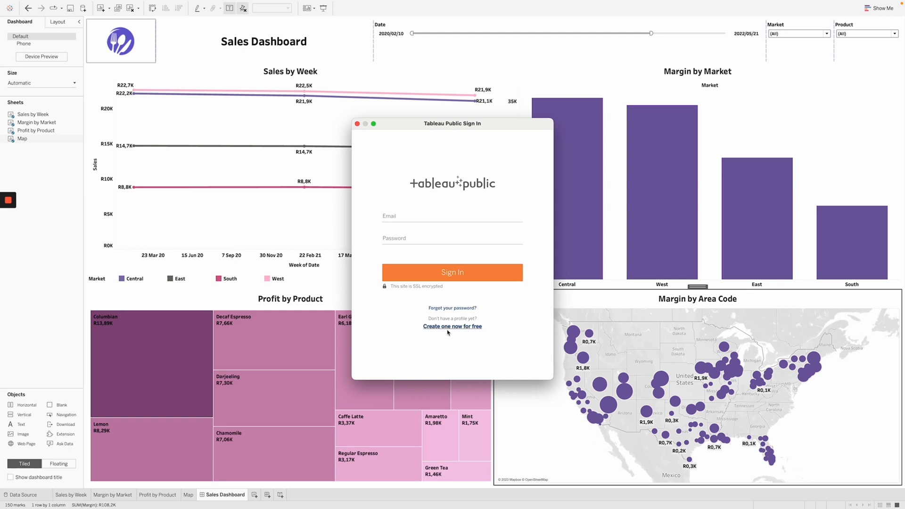
pyautogui.click(436, 216)
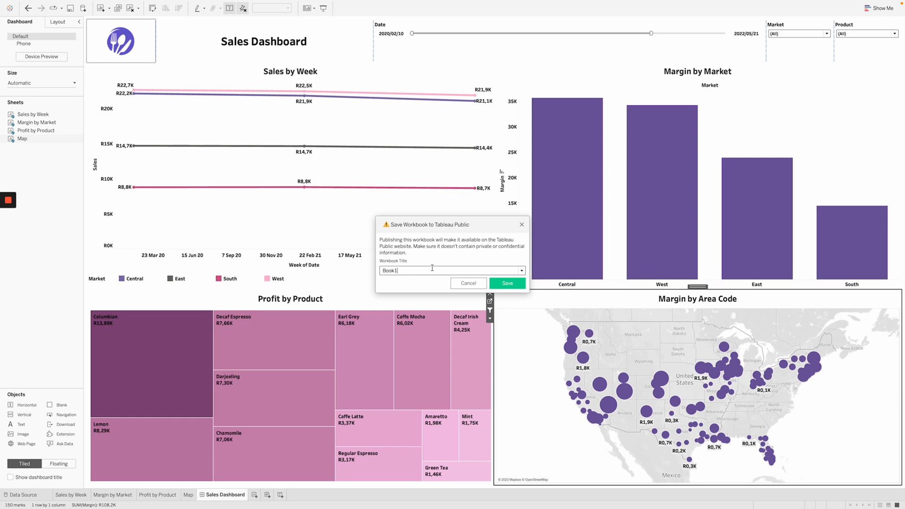
pyautogui.doubleClick(432, 268)
pyautogui.click(506, 283)
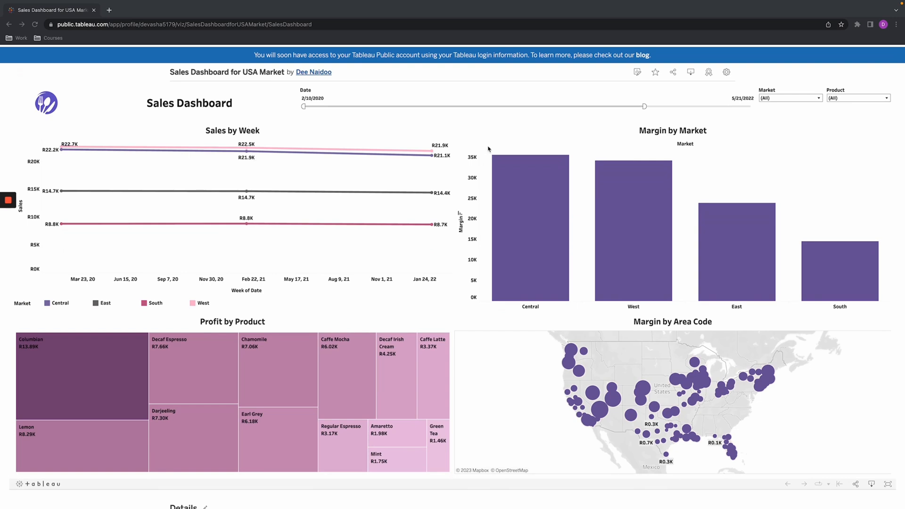
# Filter the published dashboard to the Central and East markets and Decaf Irish Cream in Profit by Product, and select its web address.
pyautogui.click(782, 98)
pyautogui.click(764, 122)
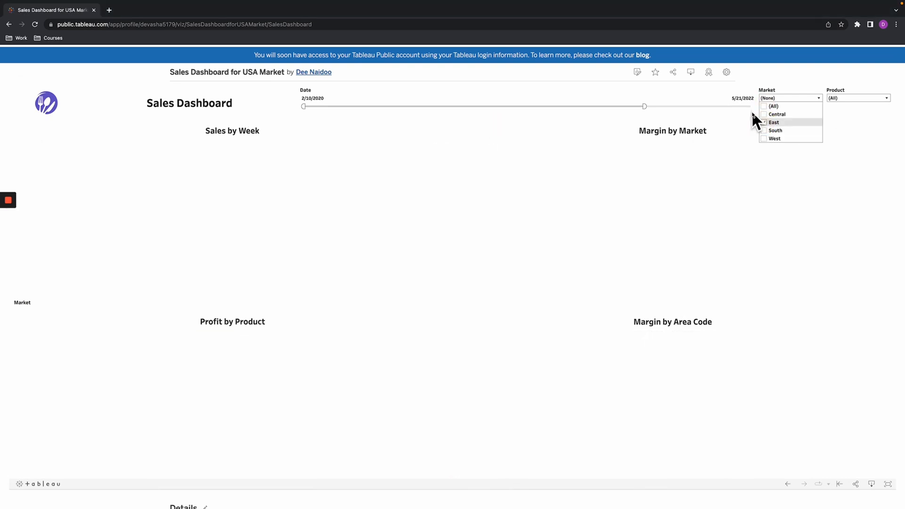
pyautogui.click(764, 115)
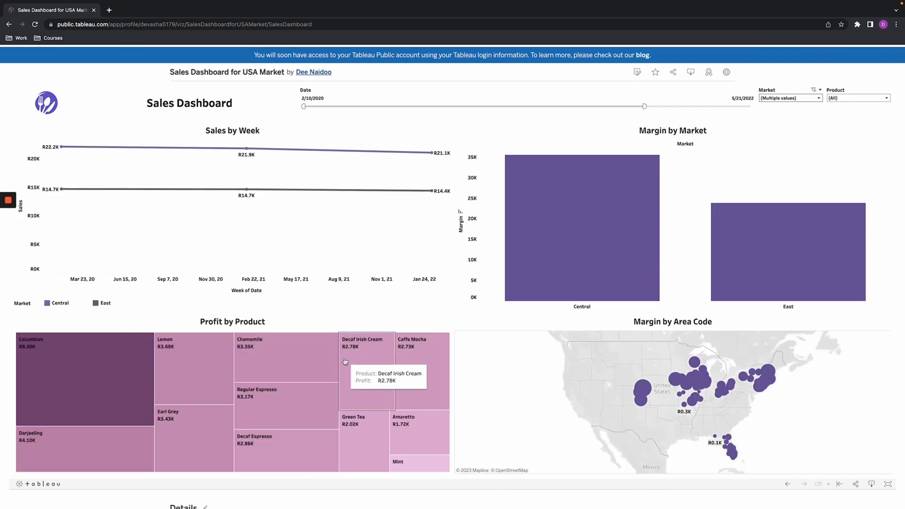
pyautogui.click(347, 358)
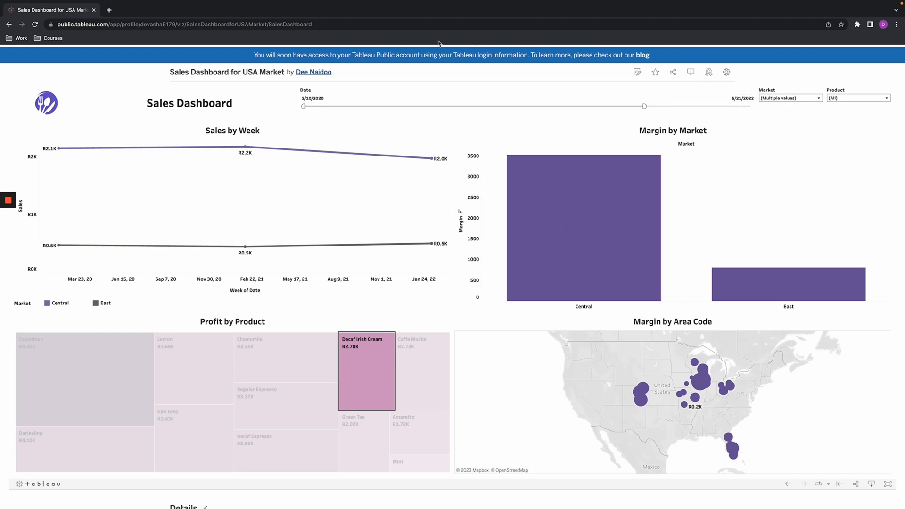
pyautogui.click(277, 24)
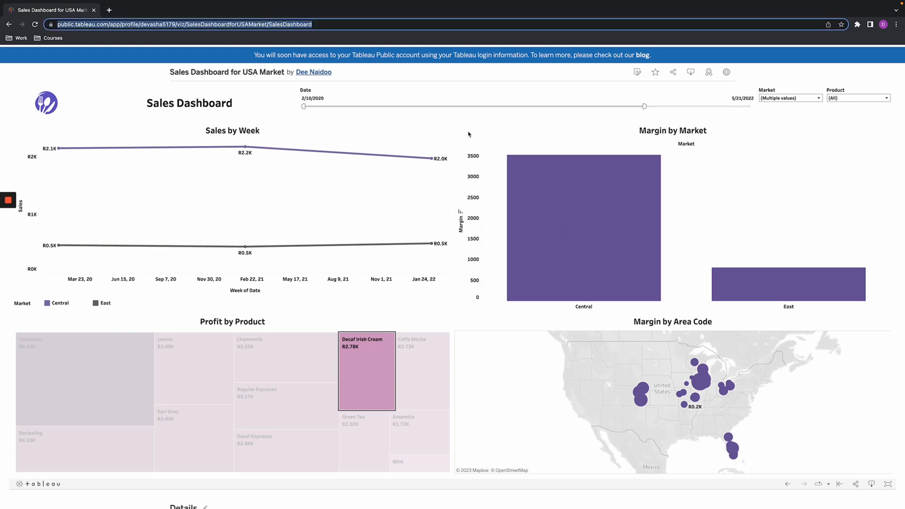